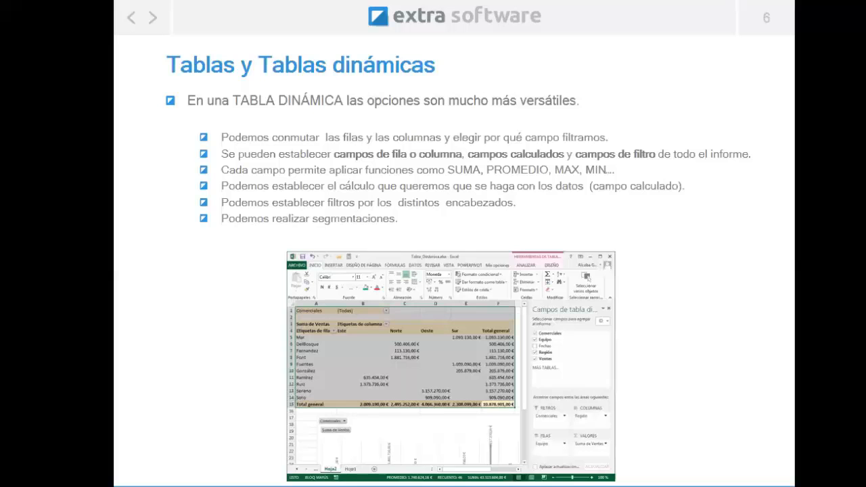
Step: Advance the slide show to slide 7 on pivot table structure and end the presentation view
key("Right")
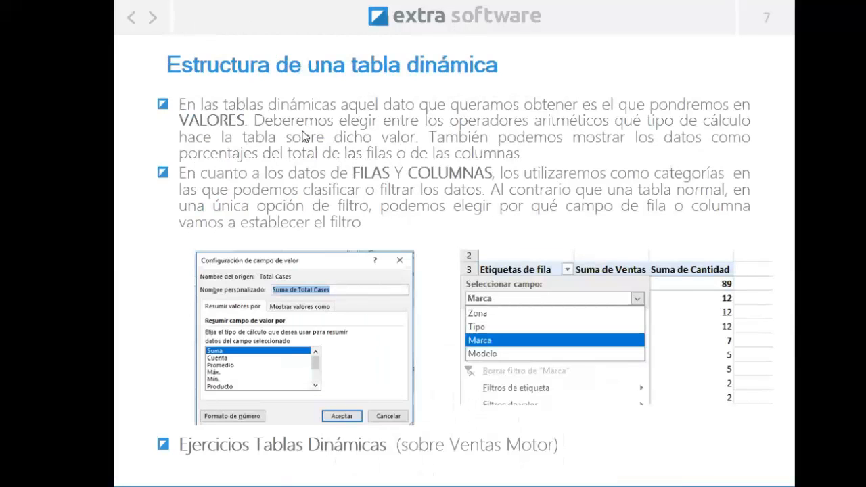
key("Escape")
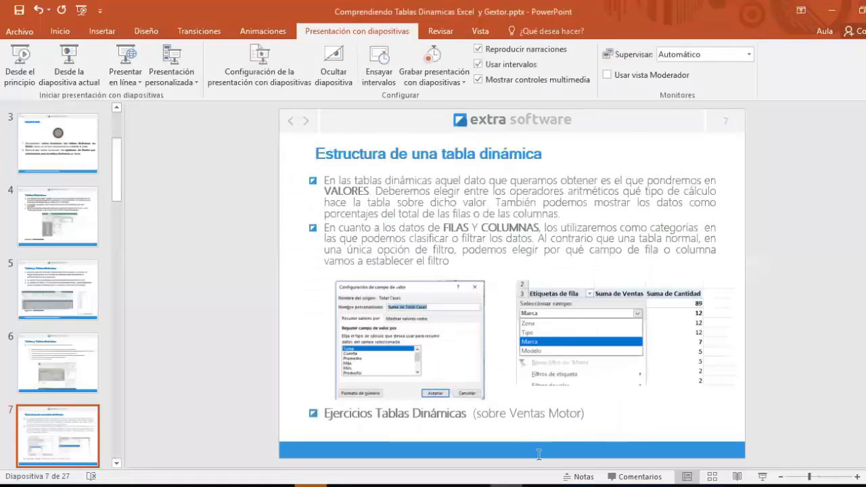
left_click(506, 485)
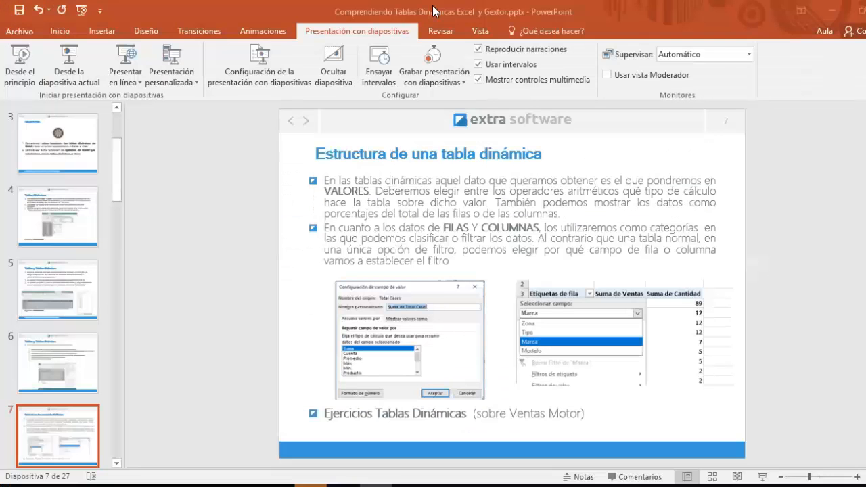
left_click(438, 6)
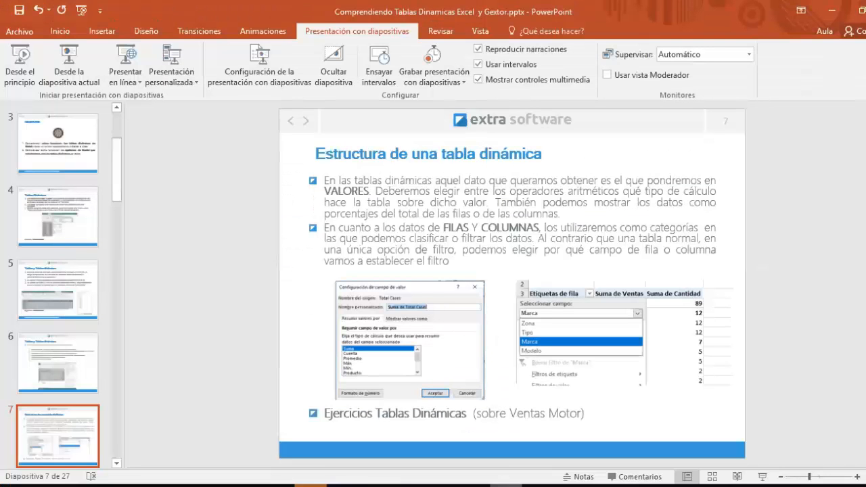
Step: Switch to the Excel workbook Ejercicios Tablas Dinámicas_SR.xlsx and open its Ventas Motor sheet
mouse_move(190, 471)
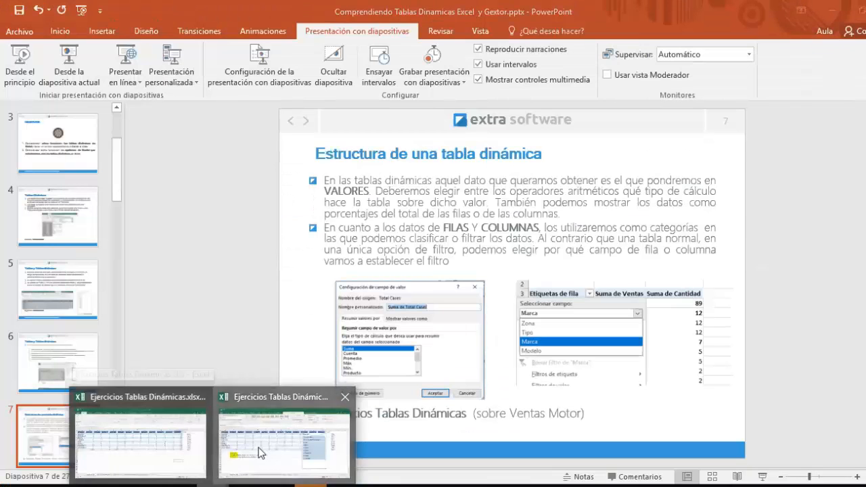
left_click(236, 451)
left_click(188, 460)
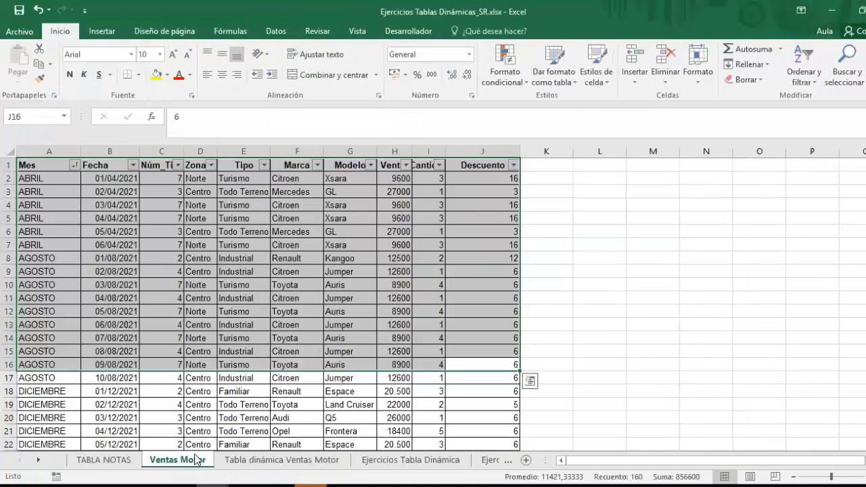
Step: Look through the car sales records on the Ventas Motor sheet down to the last row
left_click(600, 232)
scroll(578, 290, "down", 17)
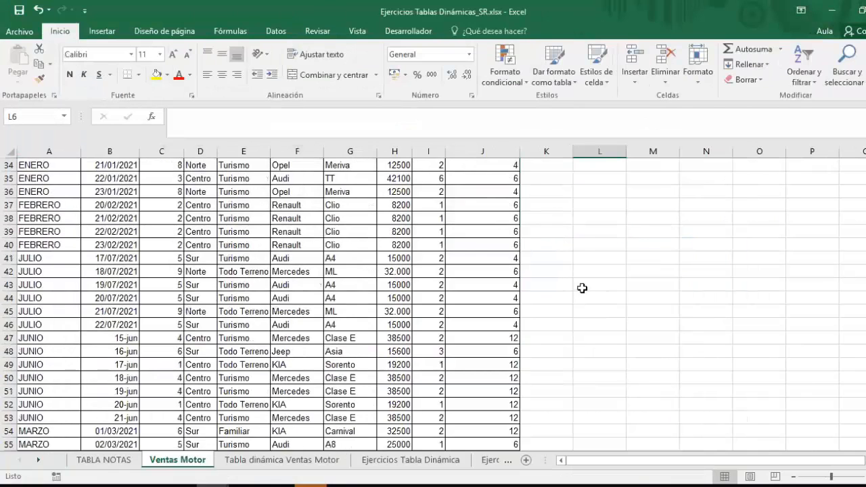
scroll(564, 311, "down", 4)
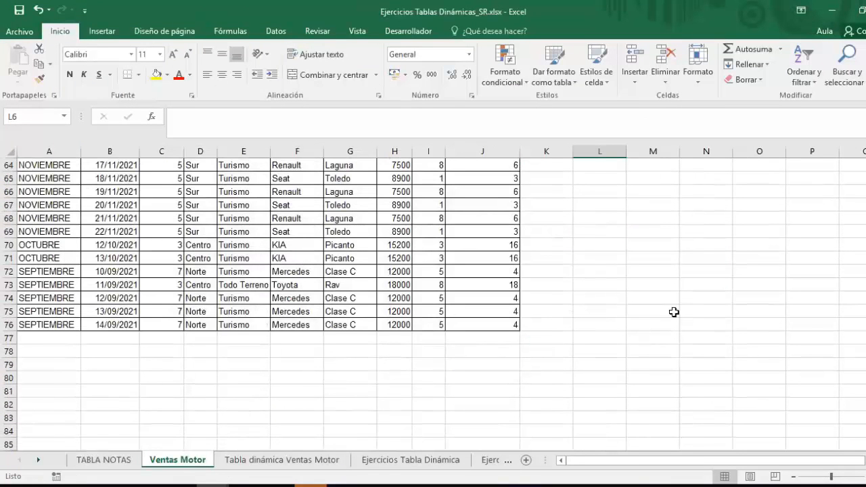
scroll(513, 343, "up", 4)
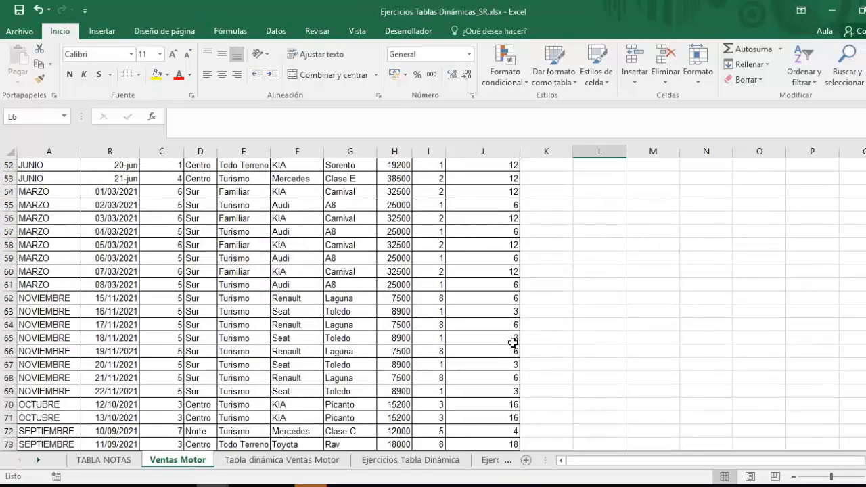
scroll(513, 343, "down", 5)
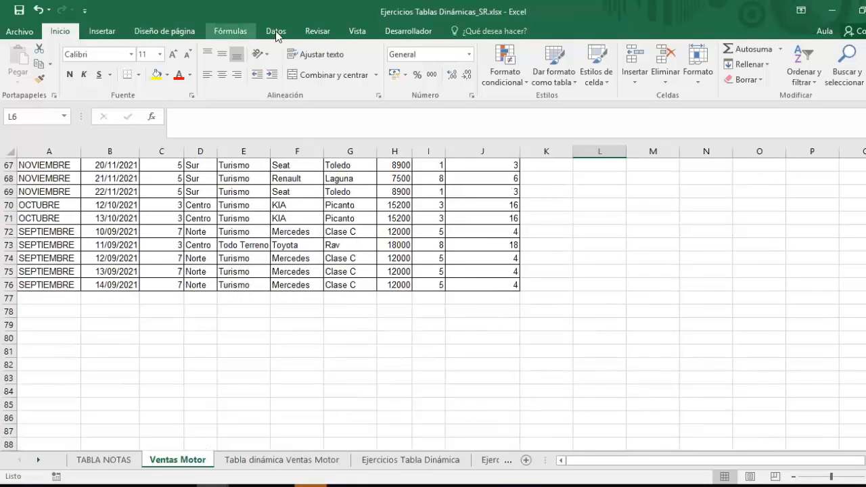
left_click(99, 32)
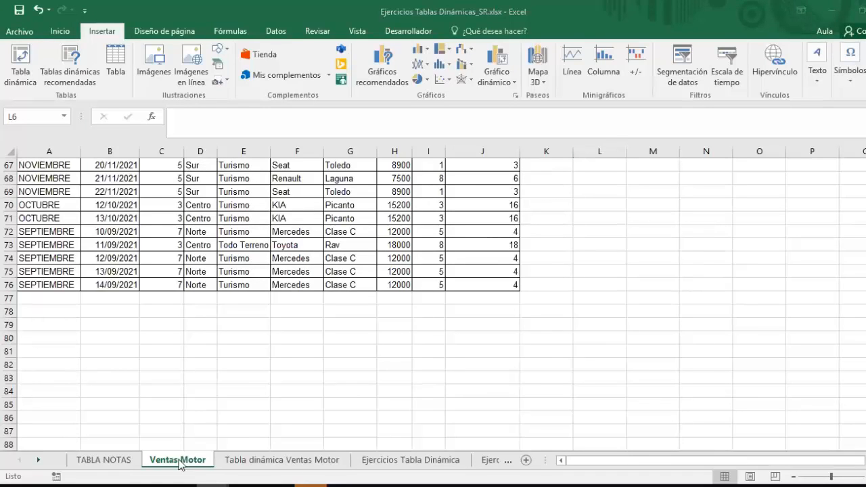
Step: Open the TABLA NOTAS sheet and compare the design tools offered inside and outside the grades table
left_click(112, 463)
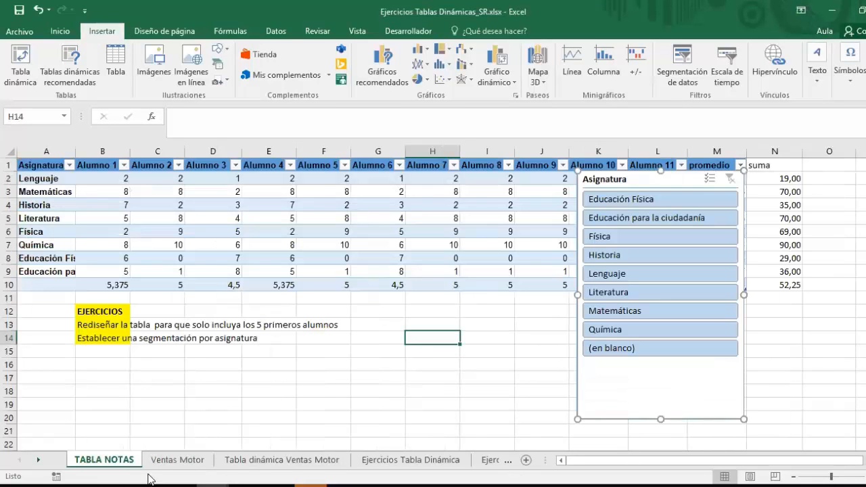
left_click(343, 218)
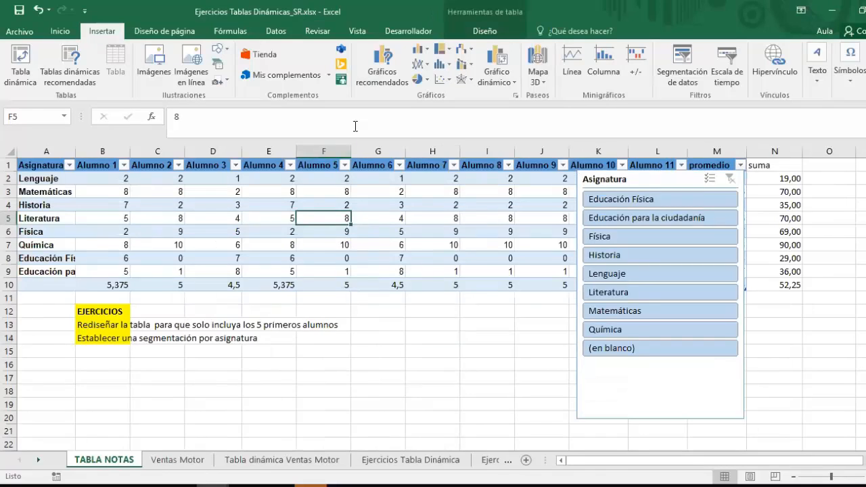
left_click(485, 34)
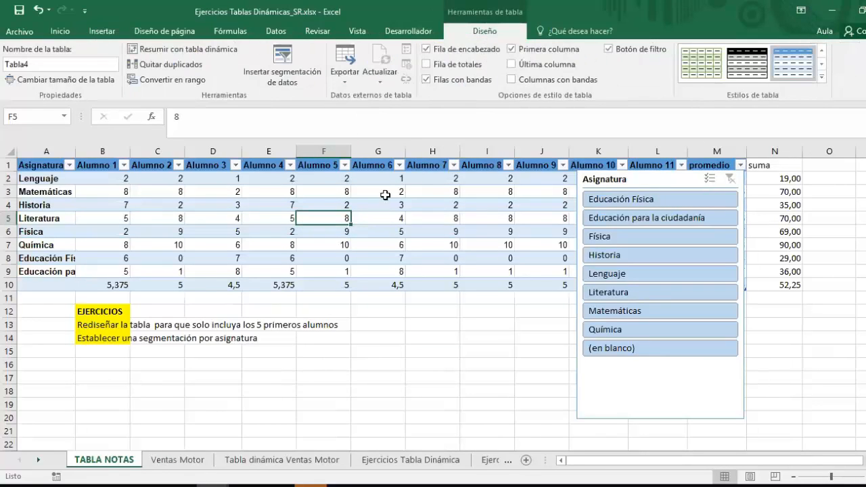
left_click(380, 326)
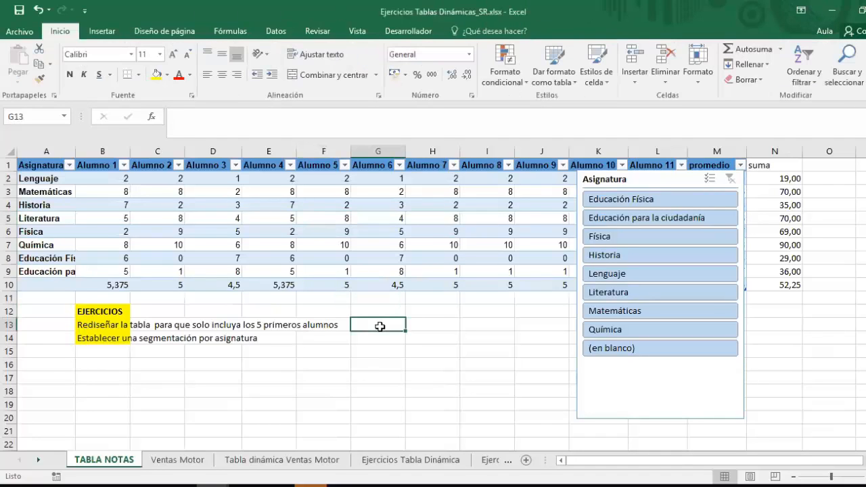
left_click(344, 234)
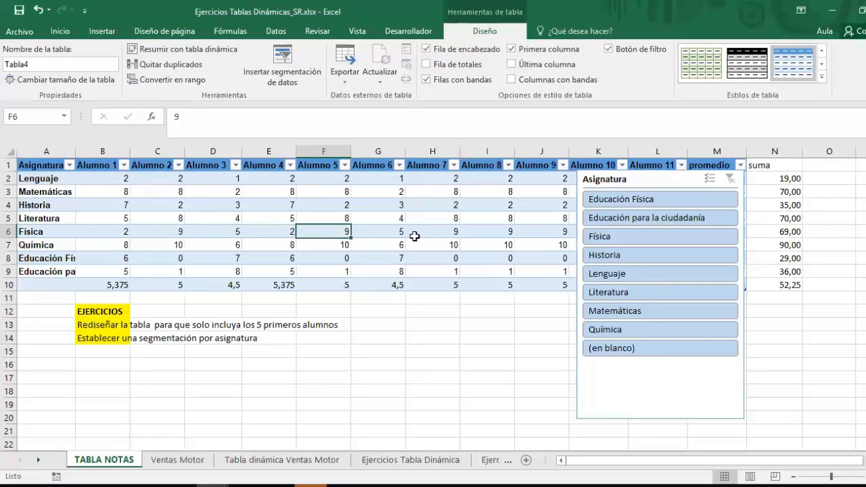
left_click(371, 219)
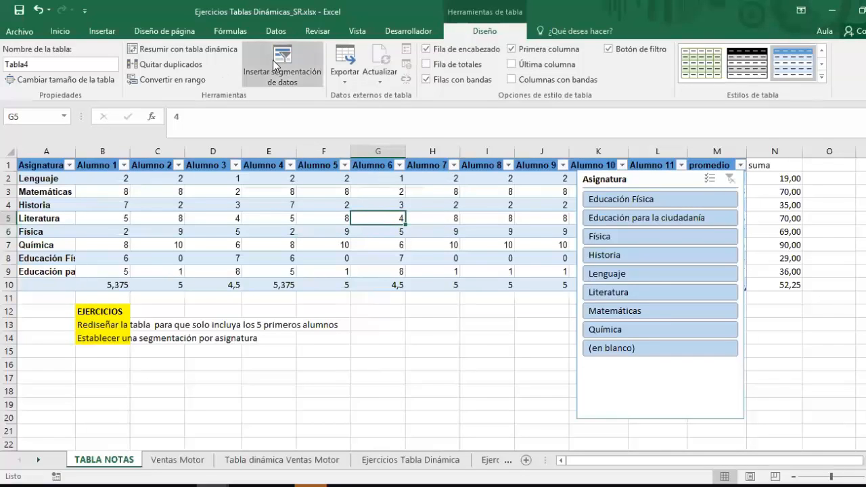
Step: Insert a blank worksheet between the Ventas Motor and Tabla dinámica Ventas Motor sheets
left_click(177, 459)
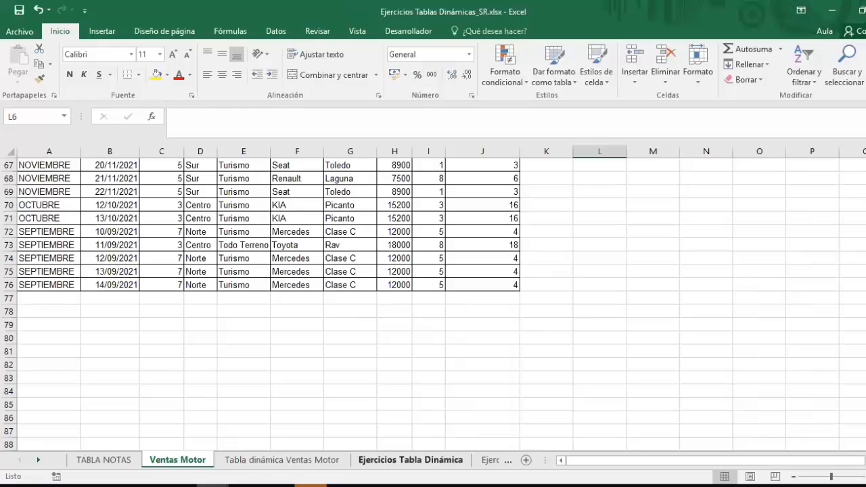
left_click(243, 461)
right_click(243, 463)
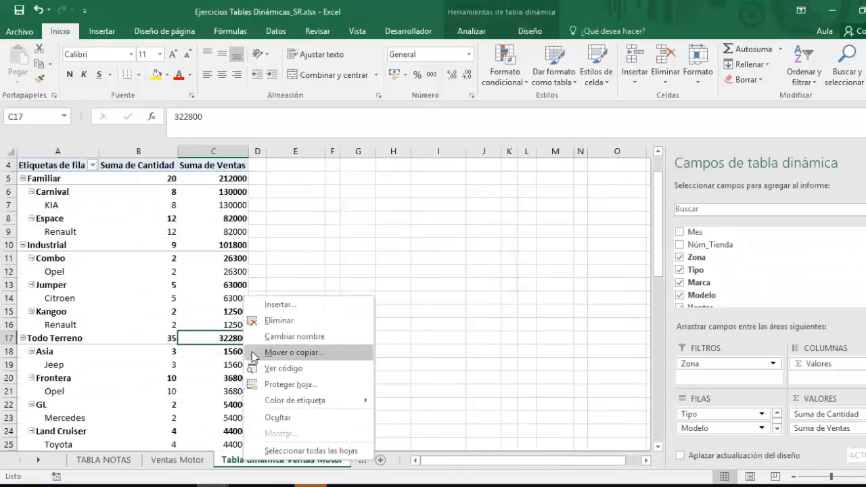
left_click(279, 305)
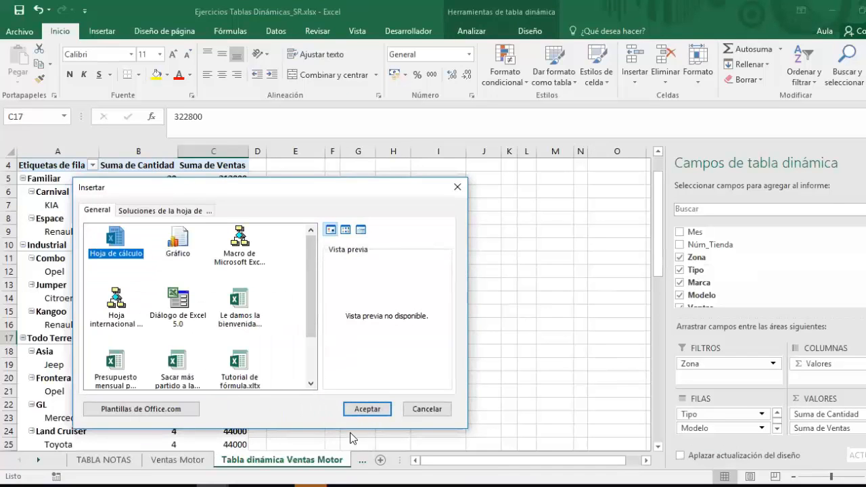
left_click(368, 410)
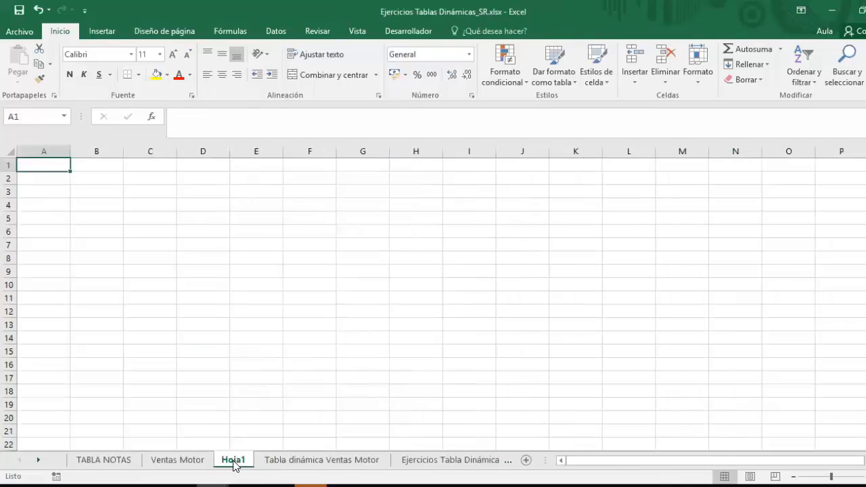
Step: Rename the new blank worksheet as Dinamica 1
double_click(233, 459)
type("Dinamica 1")
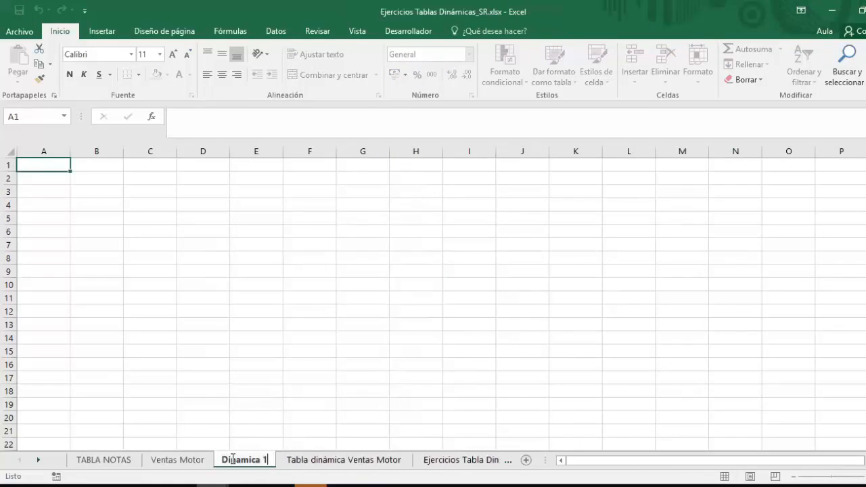
left_click(298, 403)
Step: Return to the Ventas Motor sheet and try to create a table from the empty cell M81 outside the data
key("ctrl+Page_Up")
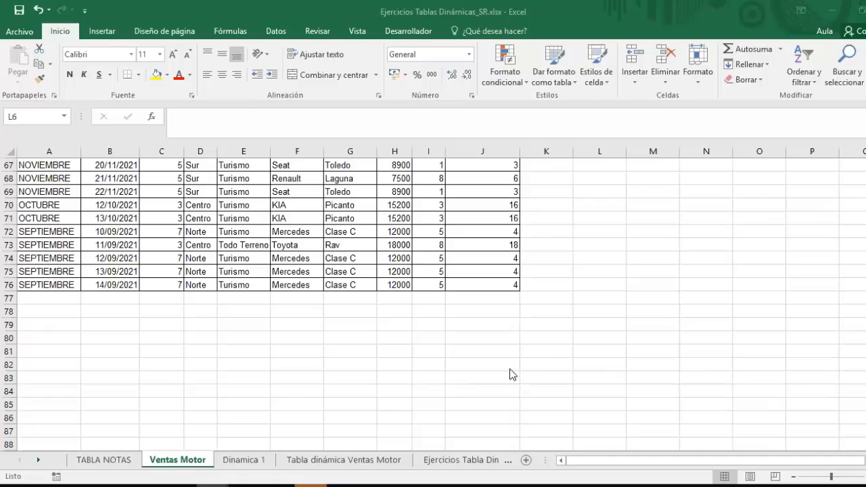
left_click(488, 311)
left_click(493, 284)
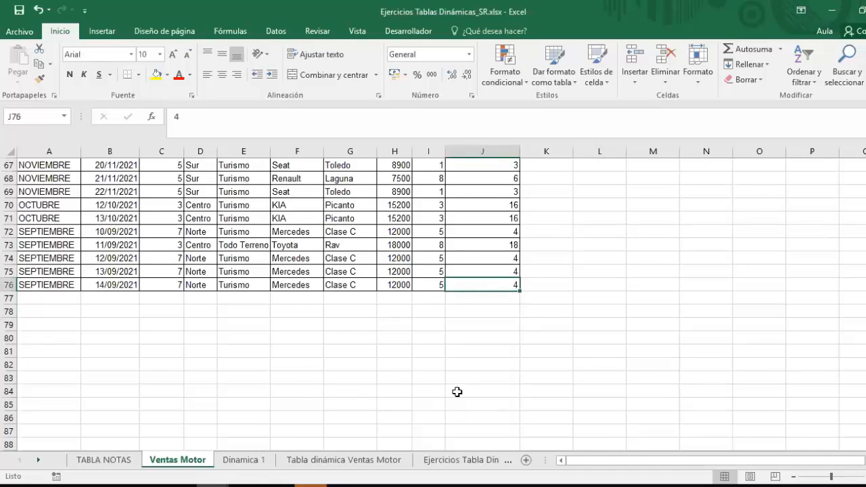
left_click(383, 302)
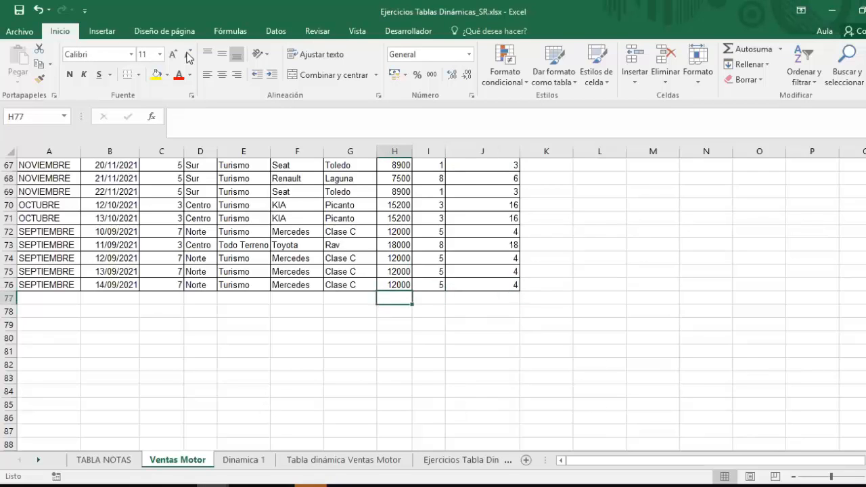
left_click(101, 31)
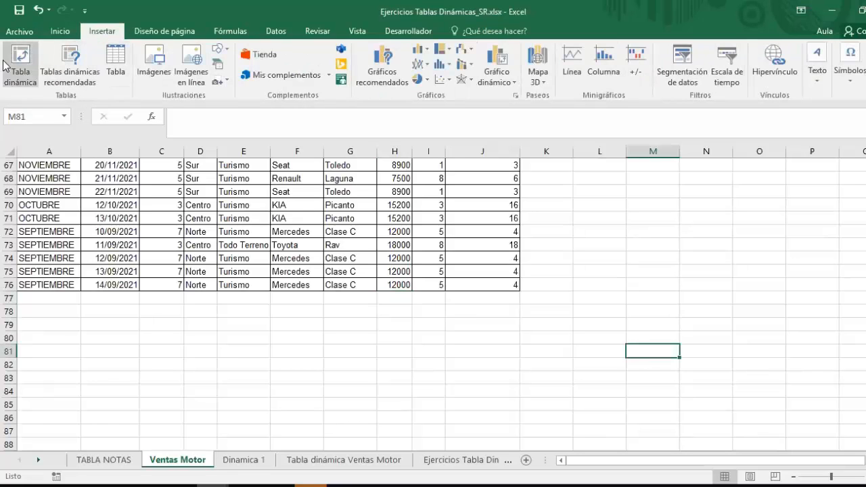
left_click(117, 58)
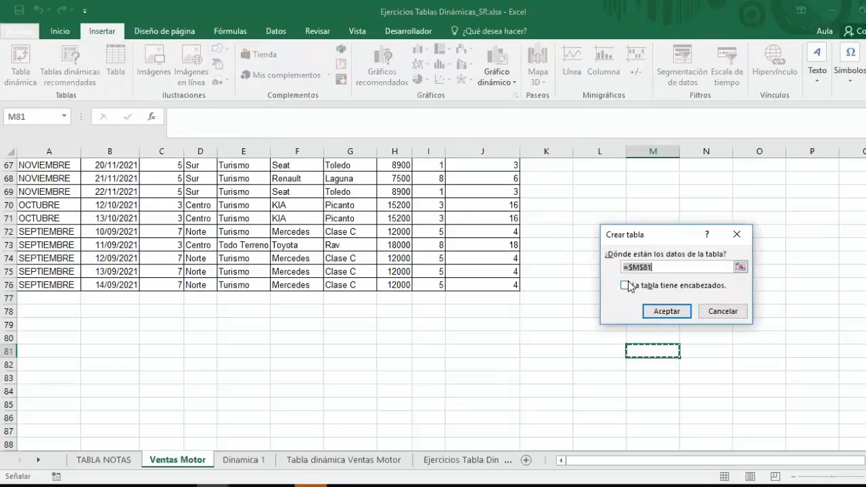
left_click(667, 311)
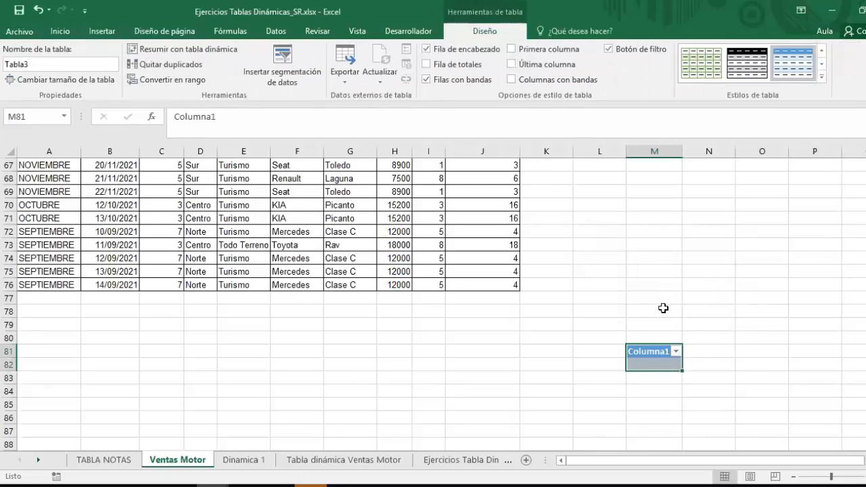
Step: Convert the sales data in range A1:J76 of the Ventas Motor sheet into a table with headers
left_click_drag(487, 285, 11, 6)
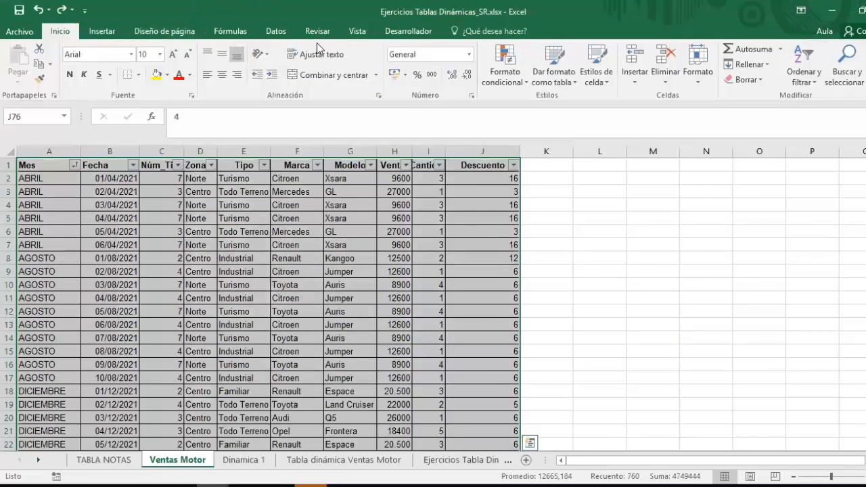
left_click(276, 31)
left_click(115, 34)
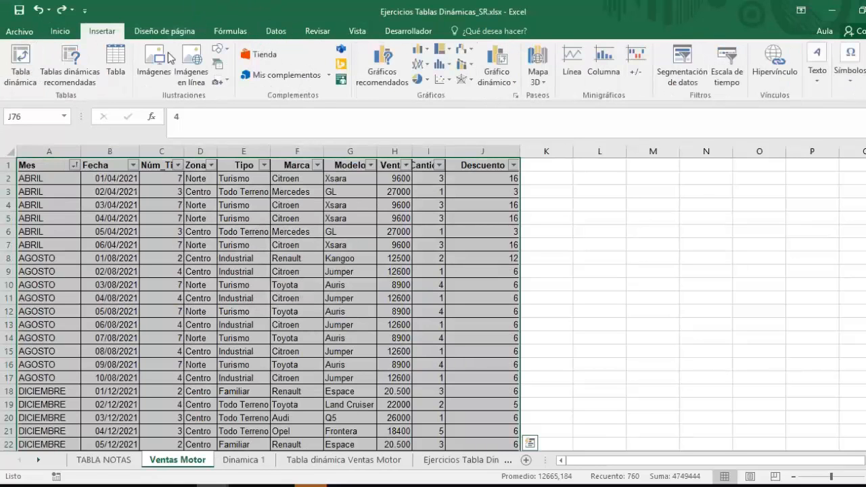
scroll(325, 254, "down", 6)
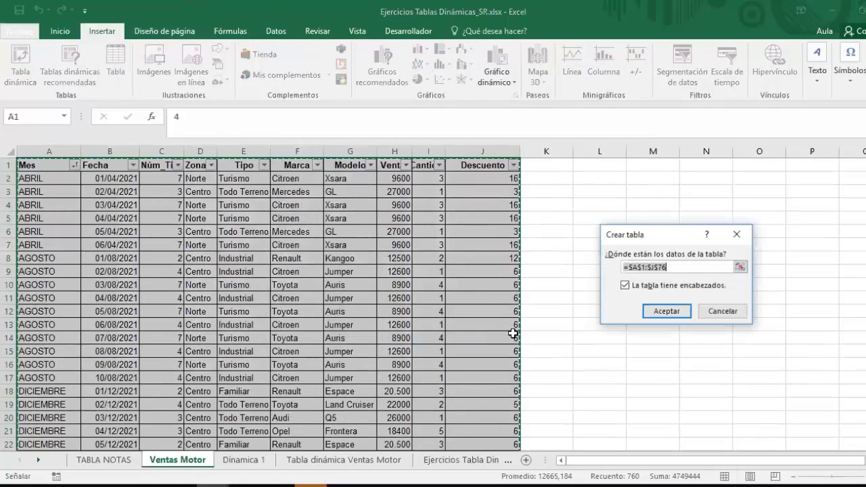
left_click(667, 310)
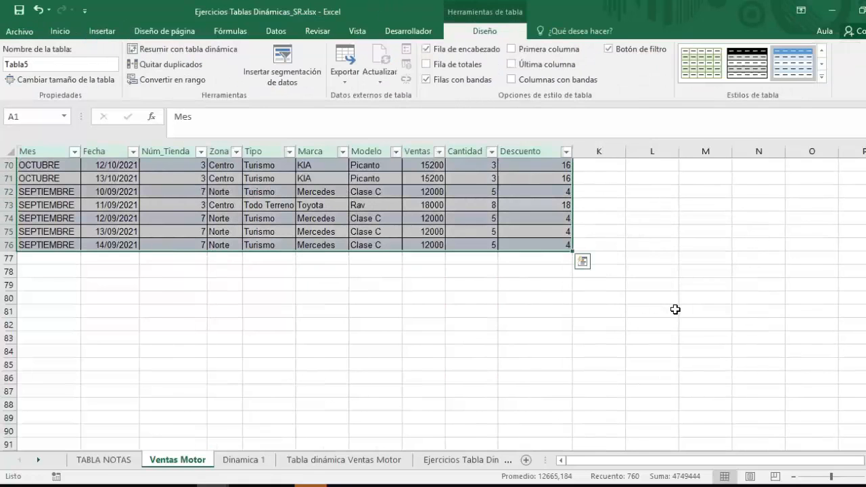
Step: Undo the conversion of the Ventas Motor data range into a table
scroll(608, 350, "up", 5)
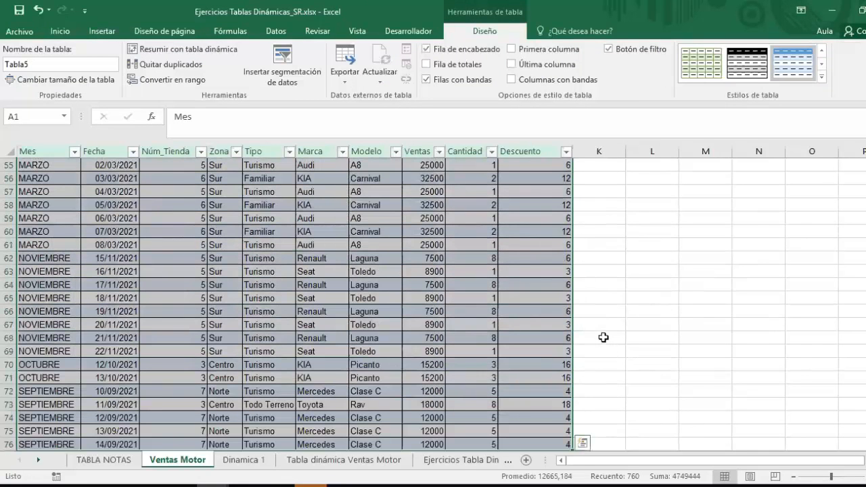
scroll(604, 337, "up", 18)
key("ctrl+z")
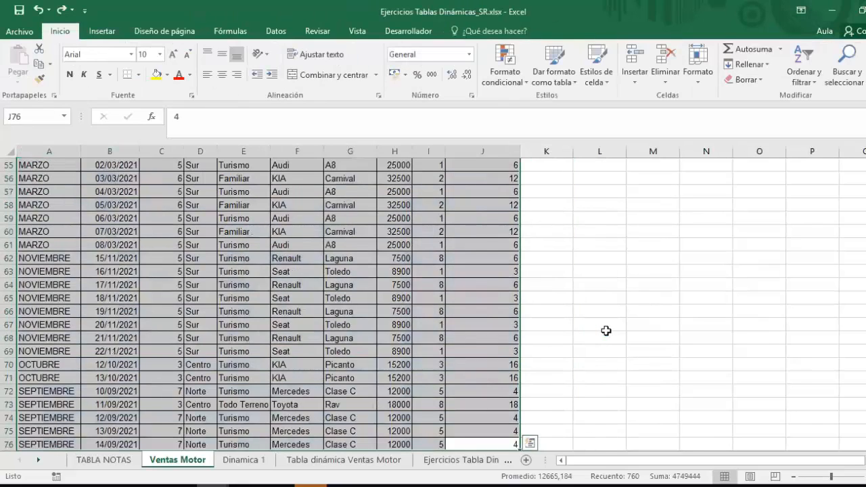
scroll(606, 330, "down", 5)
scroll(605, 328, "up", 6)
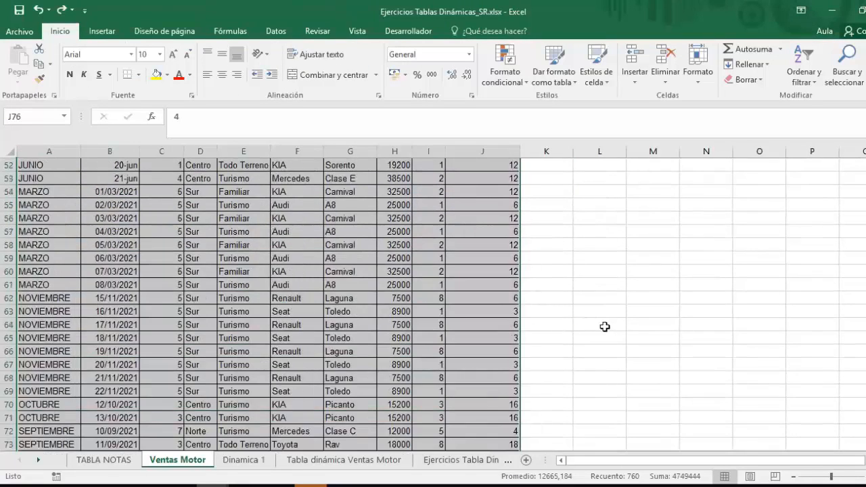
scroll(606, 327, "up", 12)
left_click(103, 31)
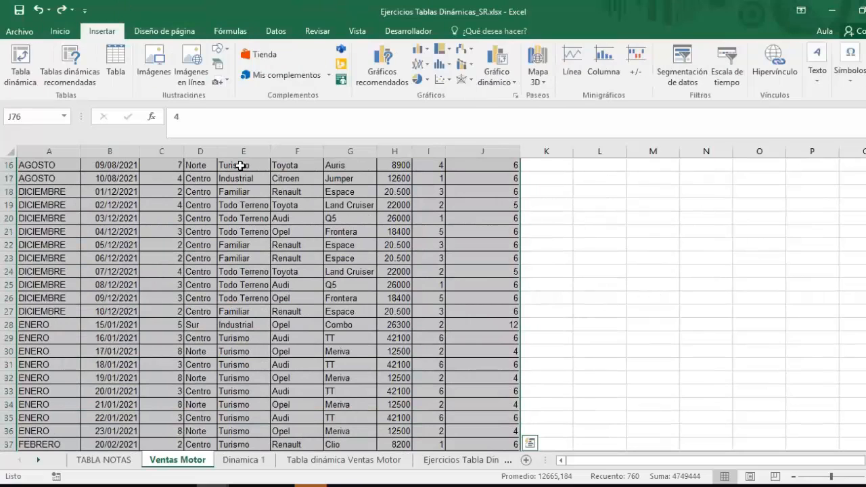
left_click(20, 61)
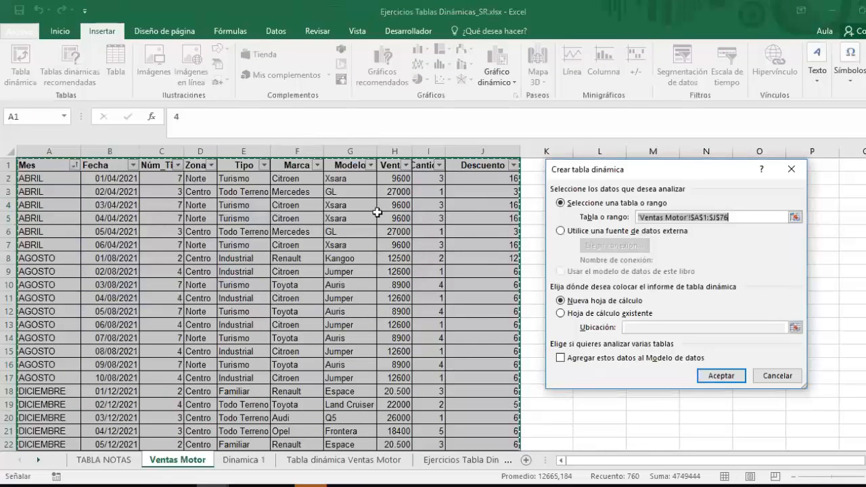
left_click(778, 376)
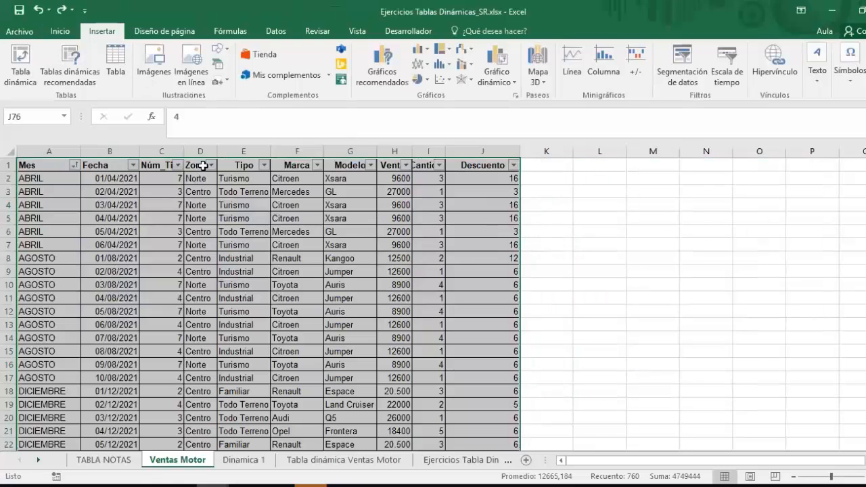
Step: Create a pivot table from range A1:J76 of the Ventas Motor sheet, placed in cell A1 of the existing Dinamica 1 sheet
left_click(689, 295)
left_click(52, 72)
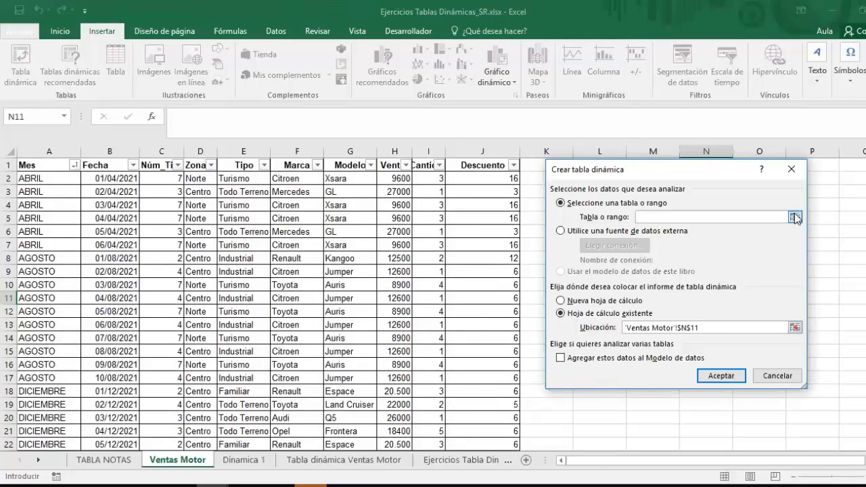
left_click_drag(44, 165, 470, 408)
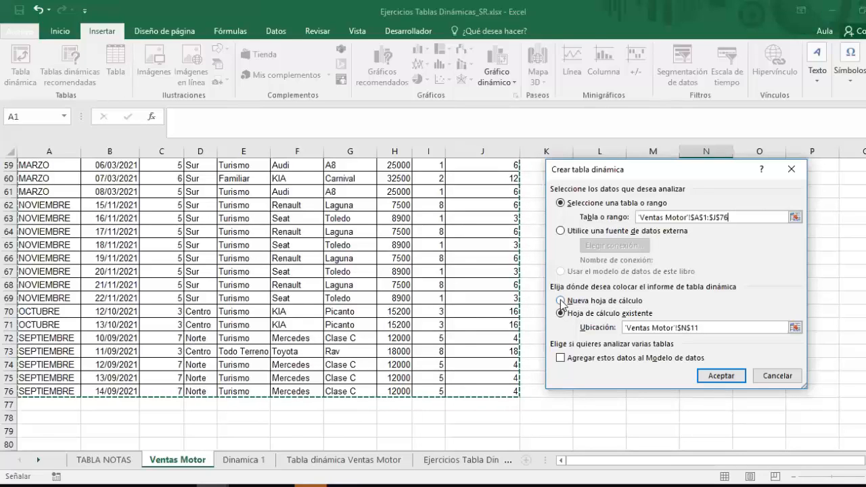
left_click(794, 328)
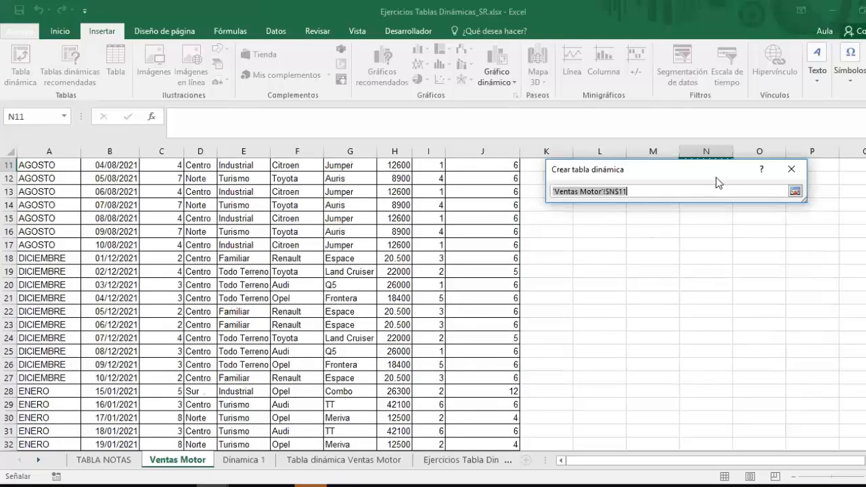
left_click(796, 192)
left_click(252, 459)
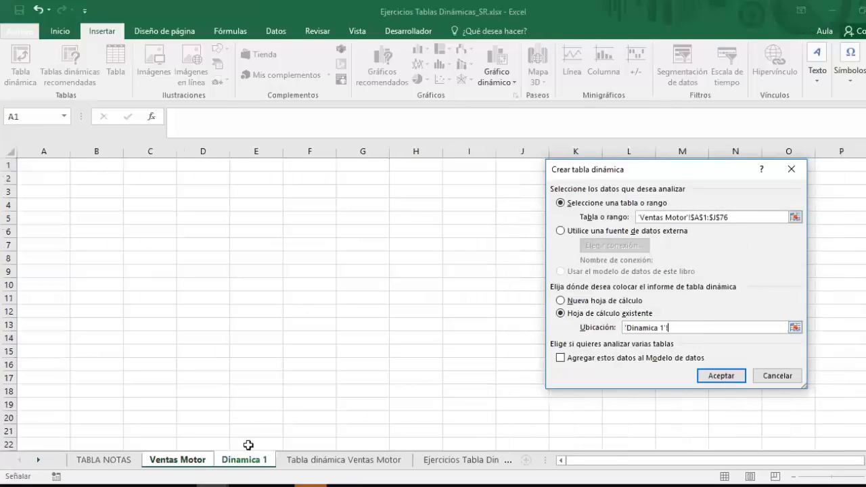
left_click(41, 163)
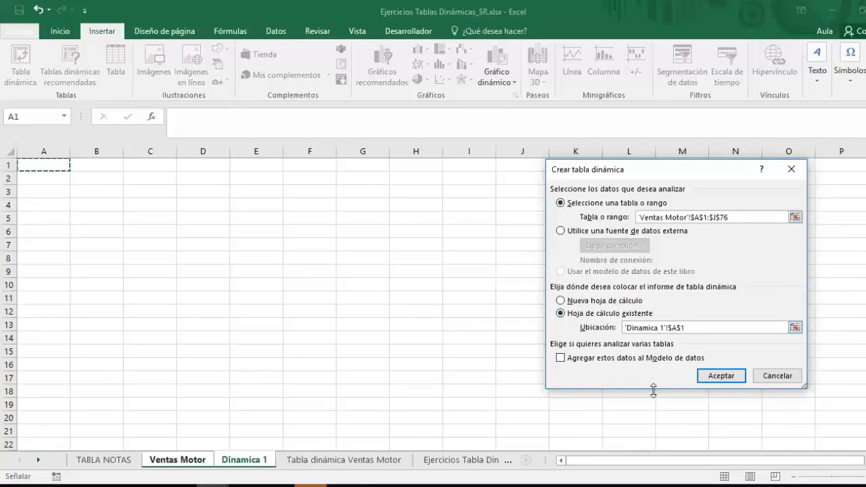
left_click(707, 376)
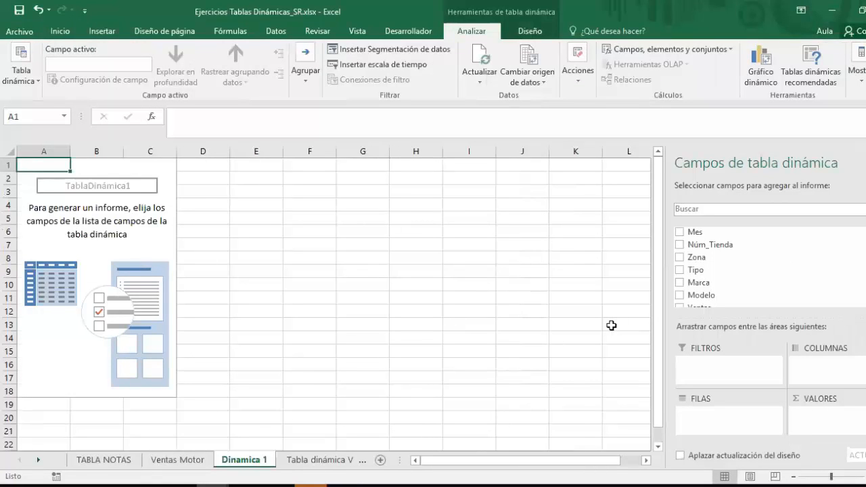
left_click(181, 460)
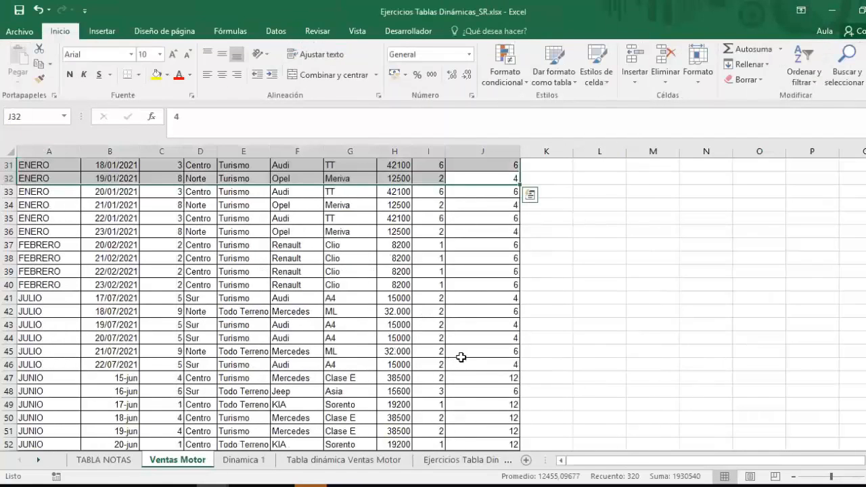
left_click_drag(486, 286, 5, 4)
left_click(102, 31)
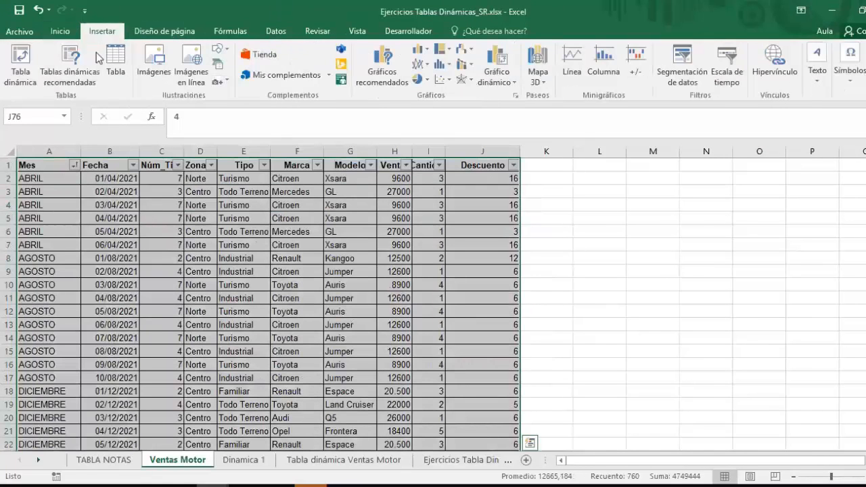
left_click(20, 67)
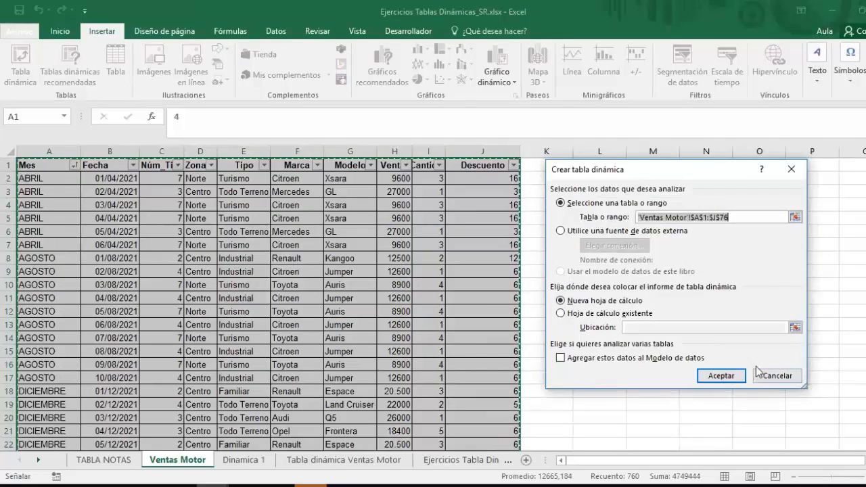
left_click(779, 377)
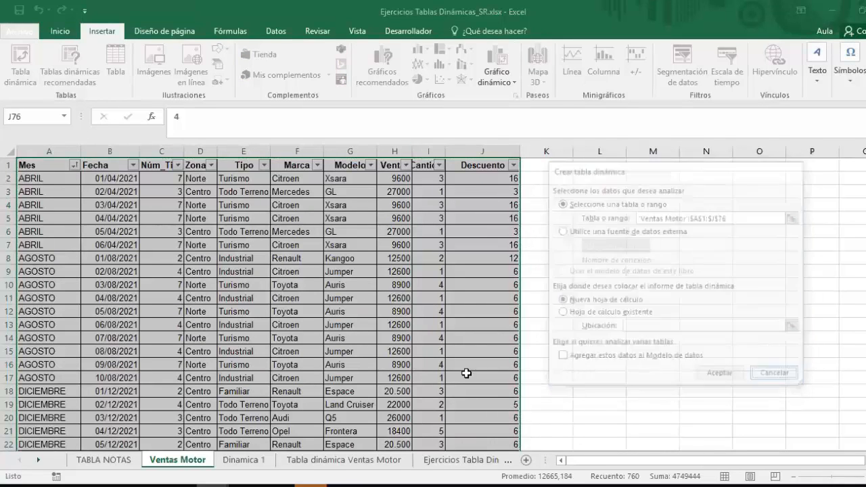
Step: Compare the pivot table field list on the Dinamica 1 sheet with the column headers of the Ventas Motor sheet
left_click(244, 459)
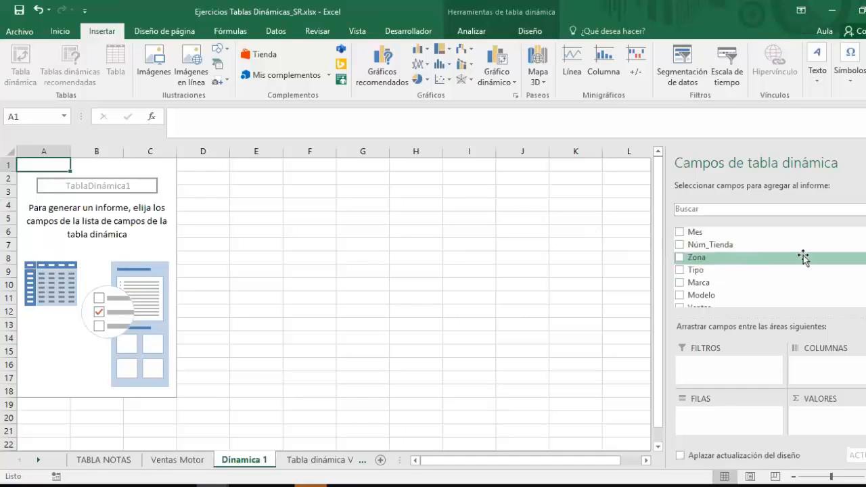
scroll(765, 267, "down", 4)
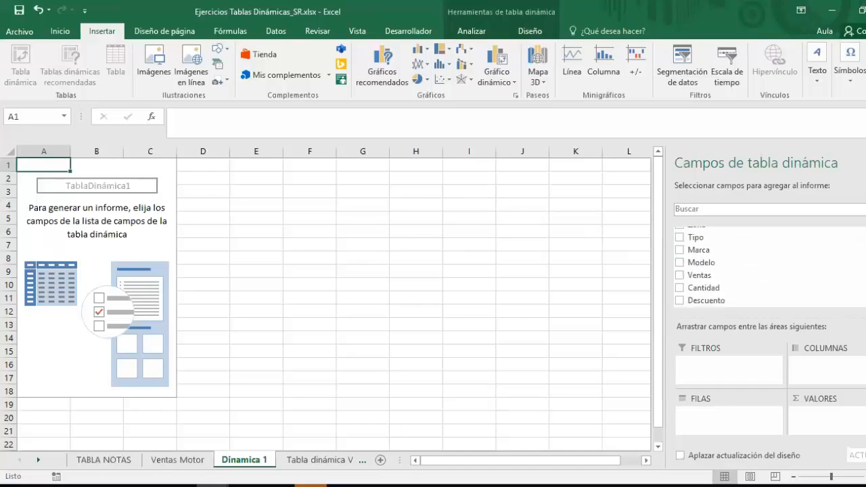
scroll(765, 267, "up", 3)
scroll(765, 267, "up", 1)
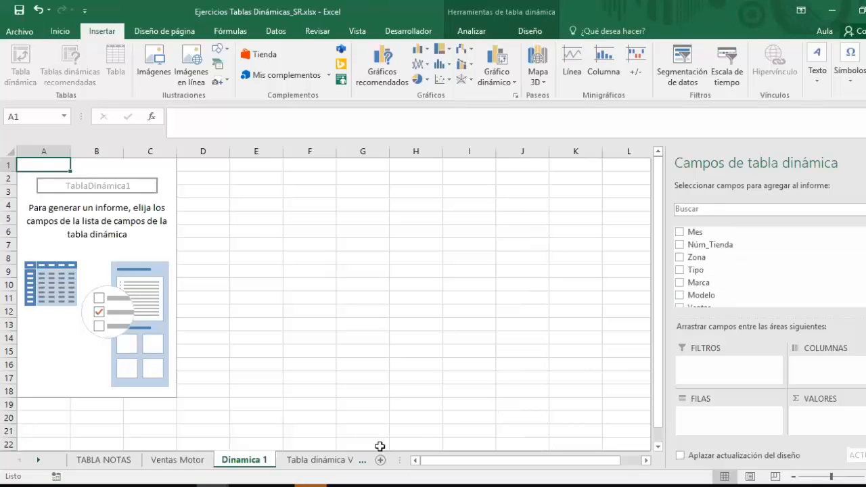
left_click(192, 460)
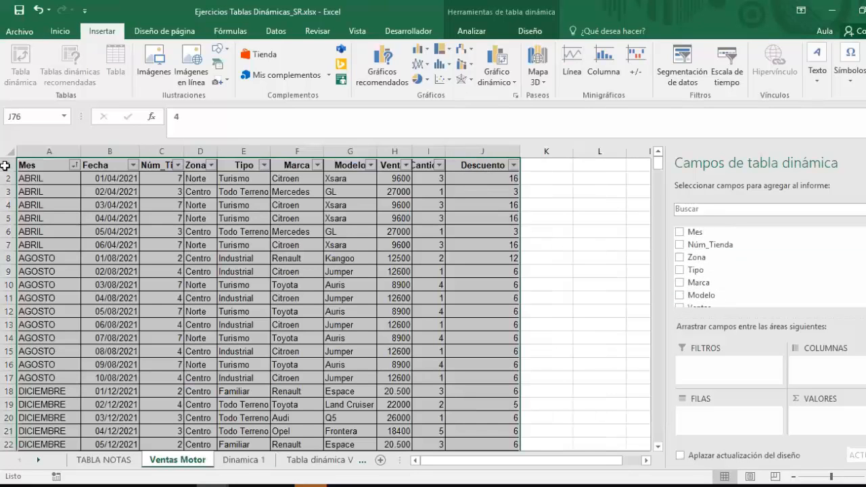
left_click(251, 463)
scroll(765, 267, "down", 2)
scroll(765, 268, "up", 2)
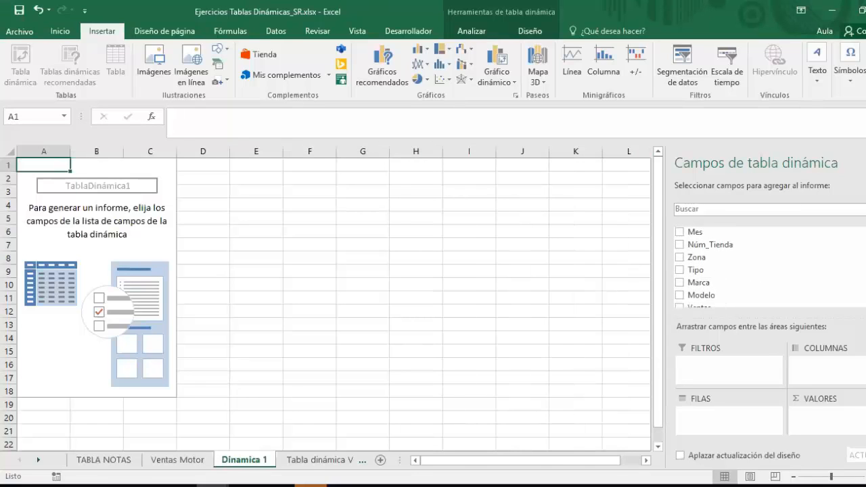
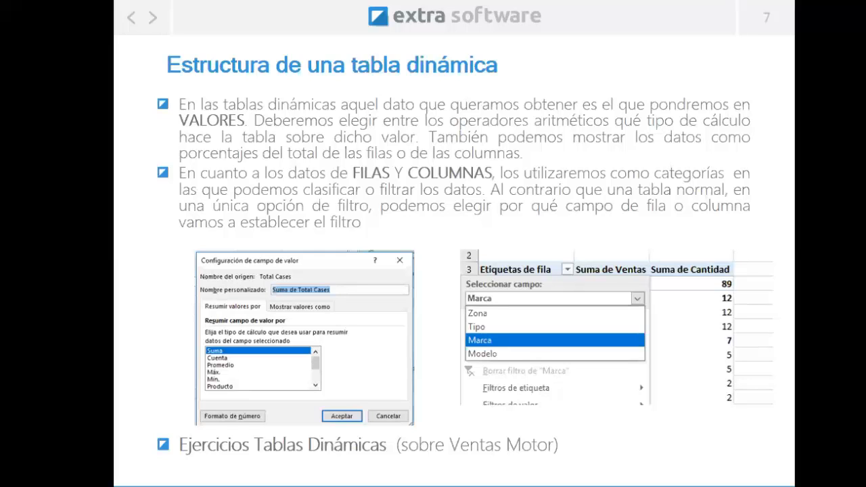
Step: End the PowerPoint slide show and switch to the Excel workbook Ejercicios Tablas Dinámicas_SR.xlsx
key("Escape")
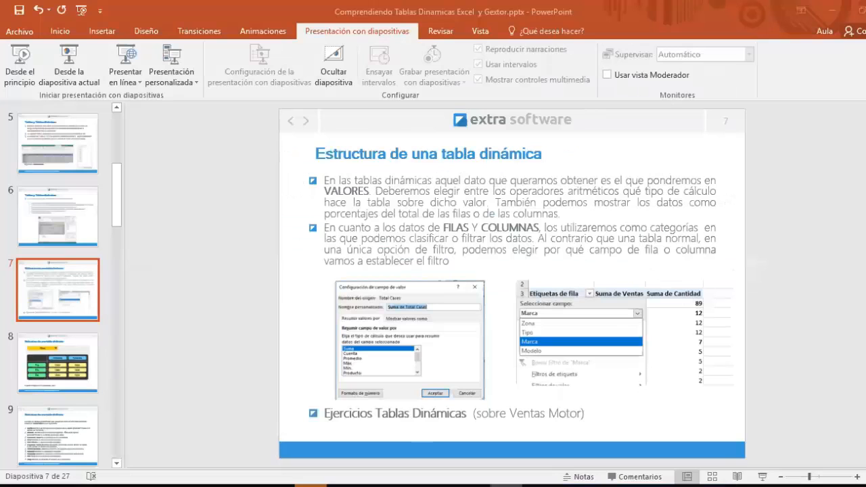
mouse_move(223, 484)
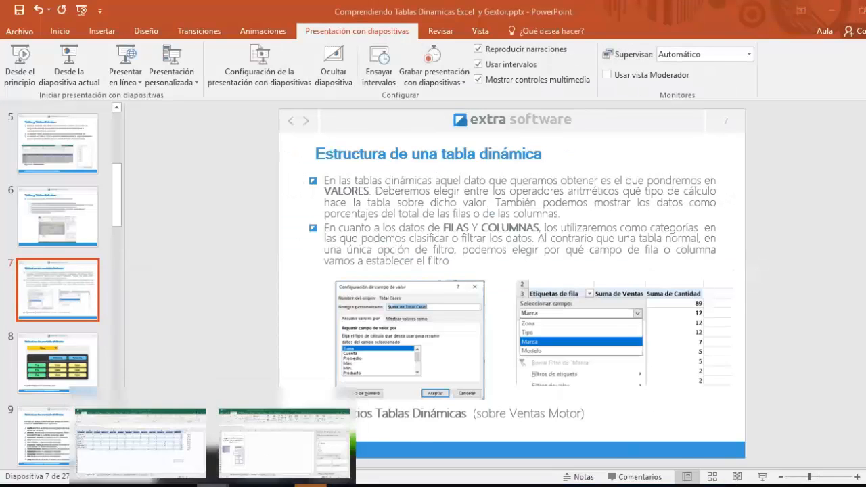
left_click(269, 443)
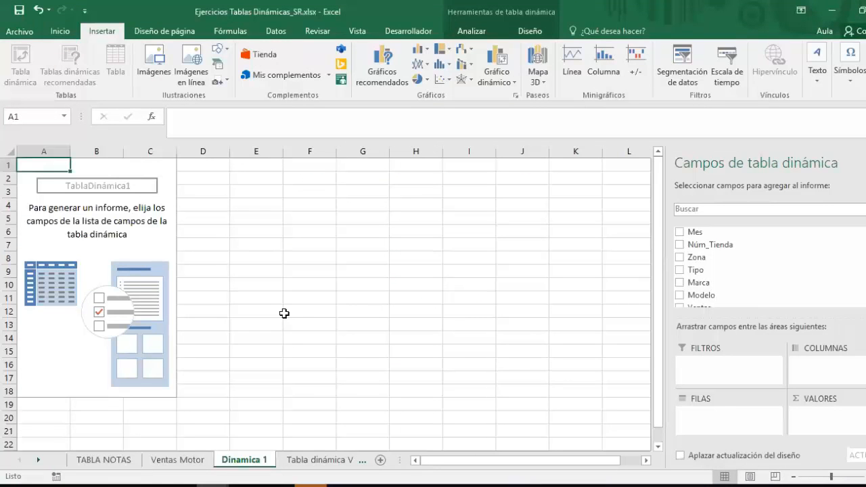
Step: Review the Ventas Motor headers and add the Ventas field as a summed value to the Dinamica 1 pivot table
scroll(704, 267, "down", 3)
scroll(704, 268, "up", 3)
left_click(181, 460)
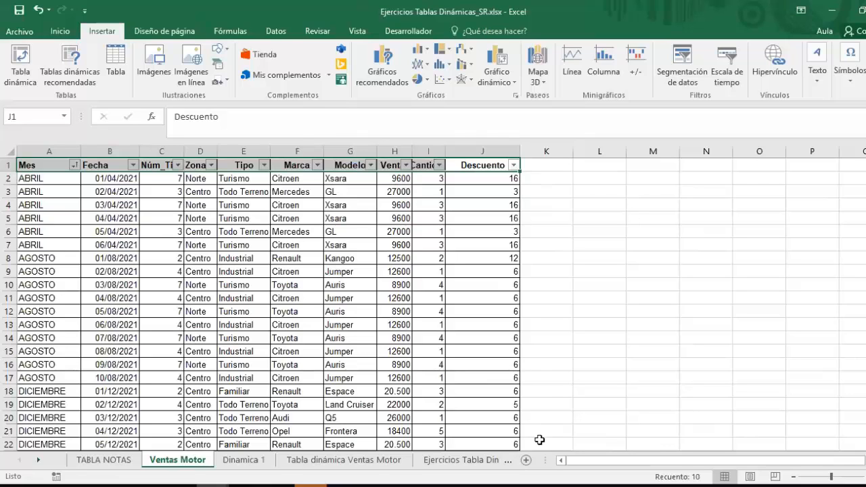
left_click(243, 460)
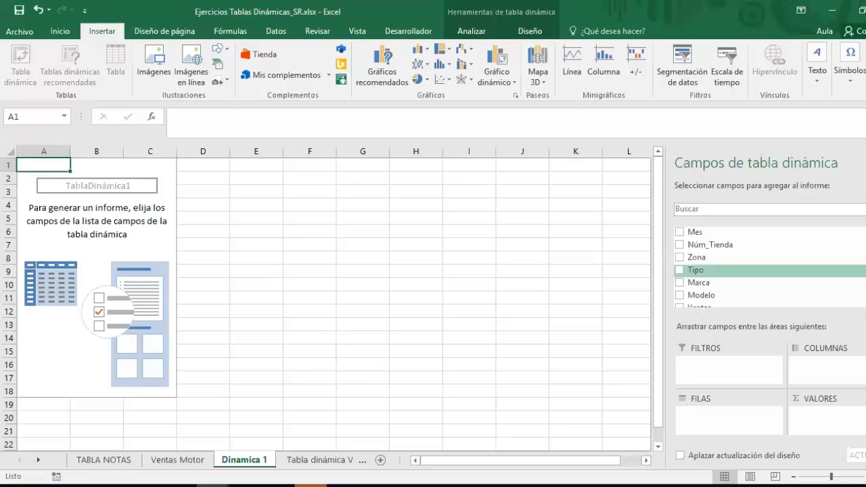
scroll(704, 261, "down", 2)
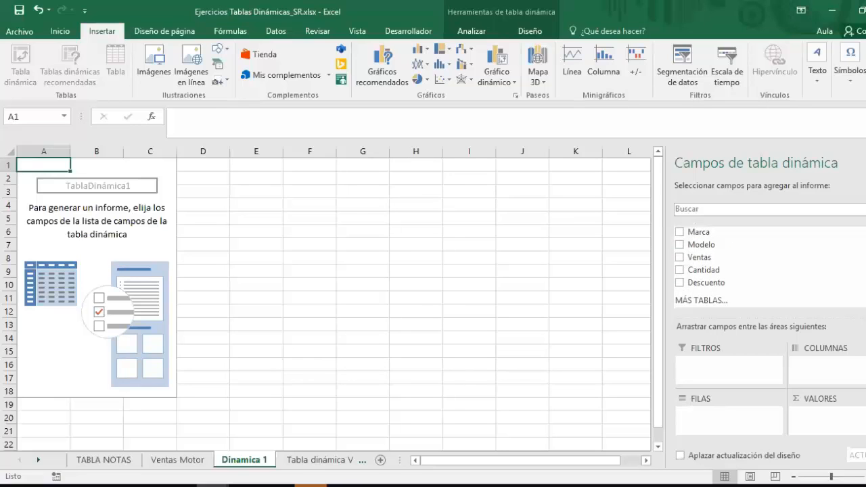
left_click(731, 258)
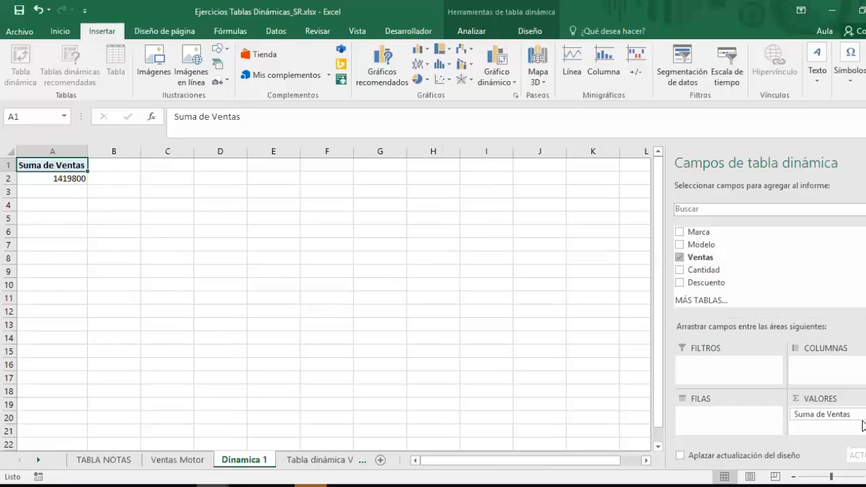
Step: Add the Tipo field as the row category of the pivot table
scroll(859, 283, "up", 2)
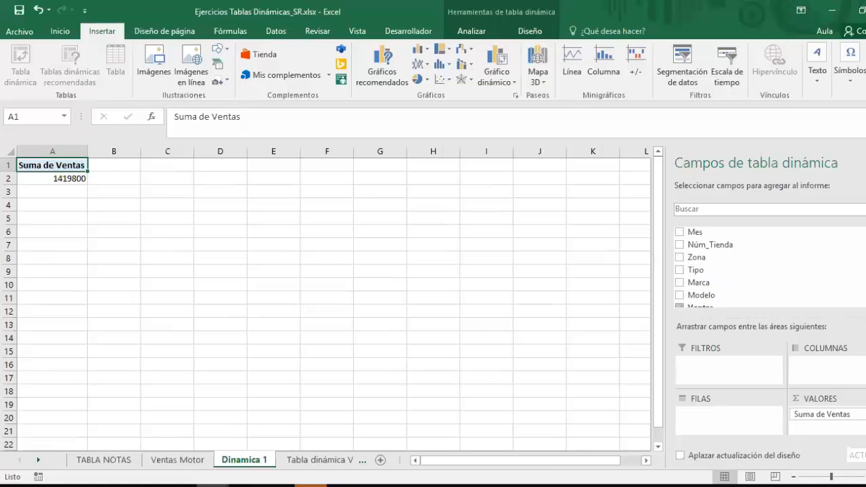
scroll(764, 268, "down", 2)
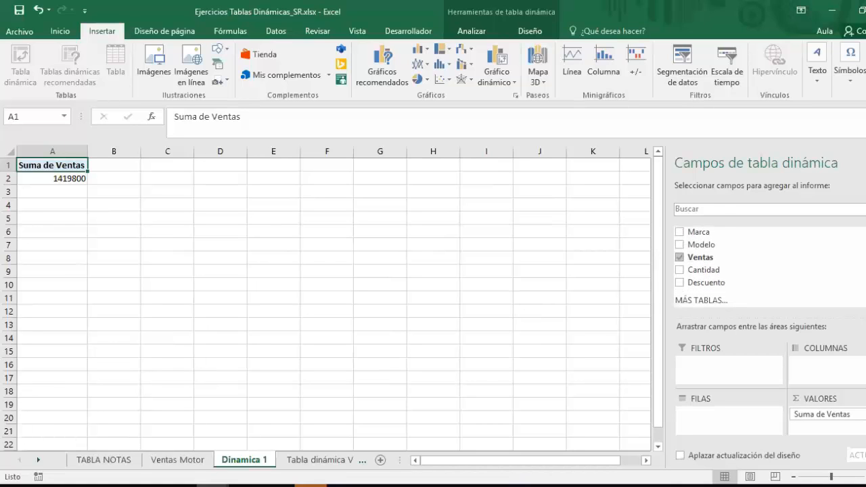
scroll(745, 264, "up", 2)
scroll(744, 264, "down", 1)
scroll(745, 264, "up", 2)
scroll(744, 264, "down", 3)
scroll(744, 264, "up", 1)
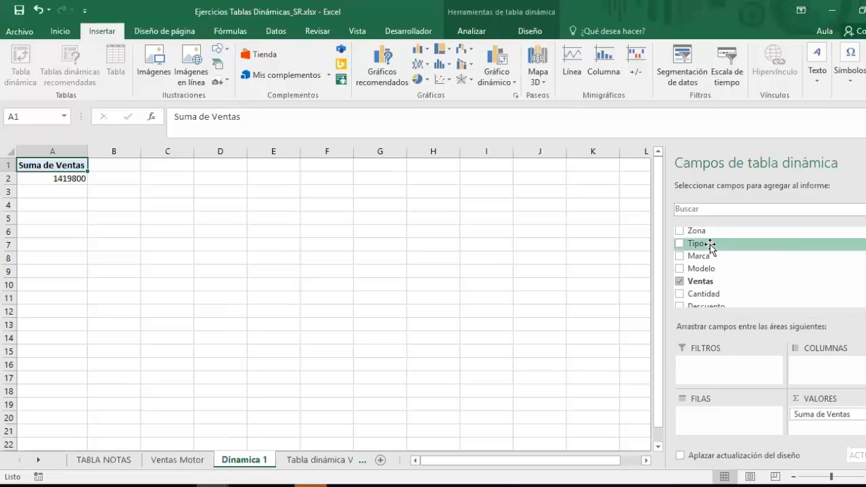
left_click_drag(711, 247, 717, 412)
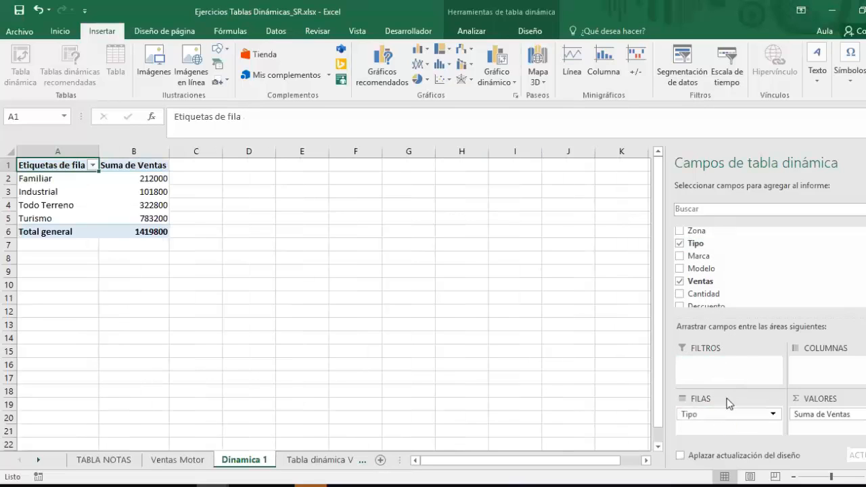
Step: Add the Marca and Modelo fields as nested row levels below Tipo in the pivot table
left_click_drag(715, 259, 720, 427)
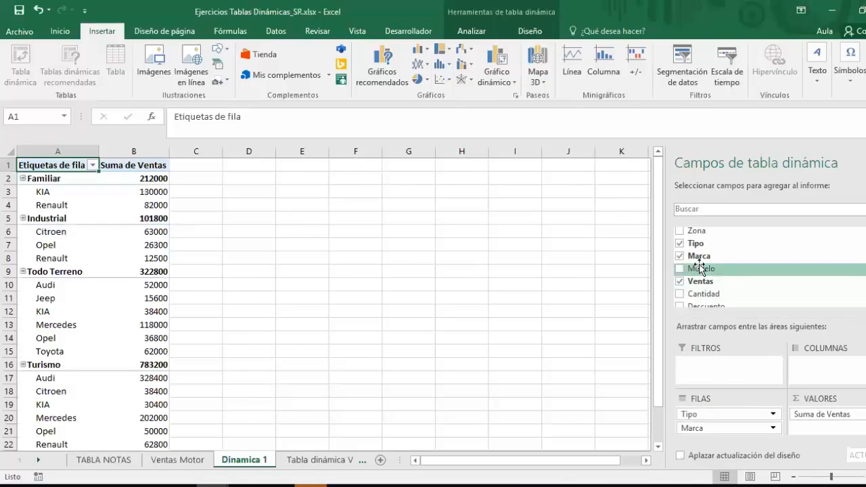
left_click_drag(702, 269, 723, 440)
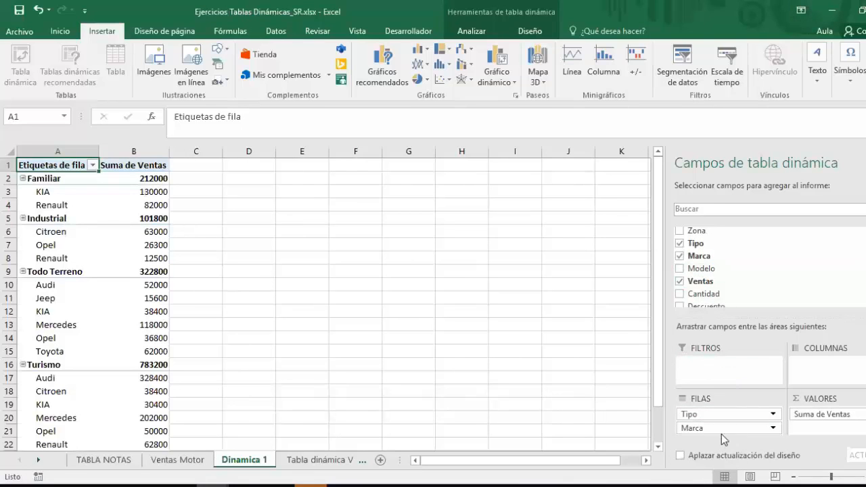
left_click_drag(711, 269, 727, 437)
scroll(770, 268, "down", 1)
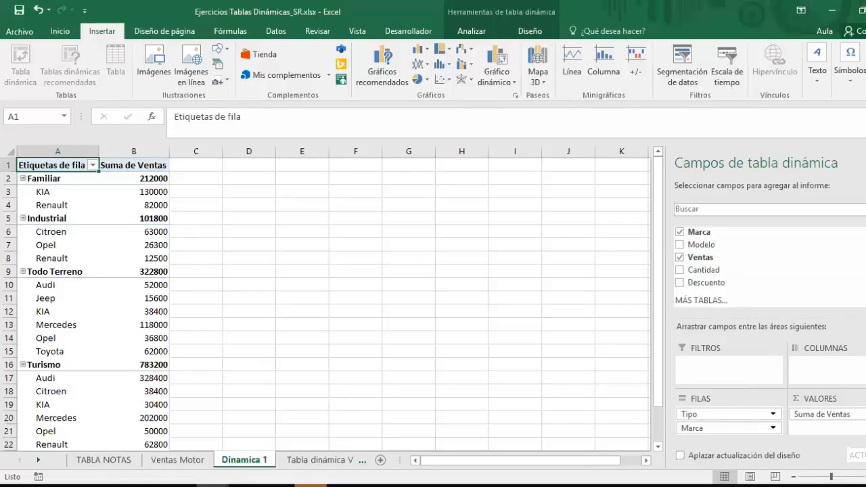
left_click(701, 245)
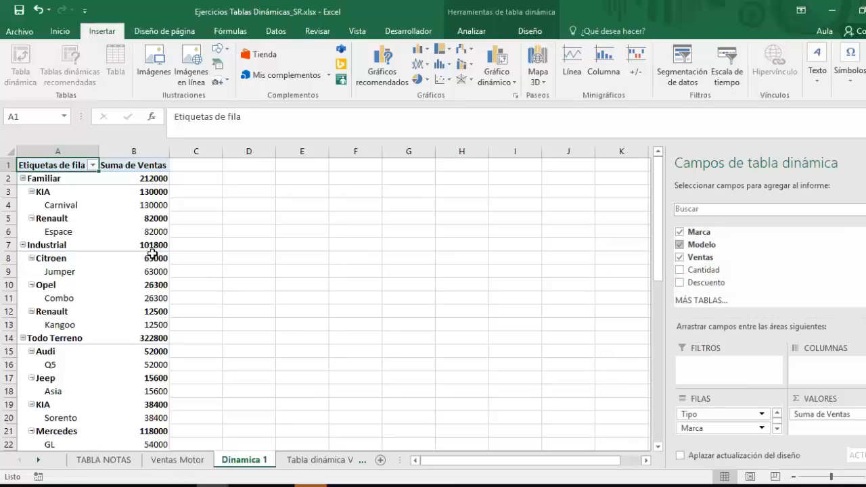
mouse_move(152, 252)
scroll(711, 257, "up", 2)
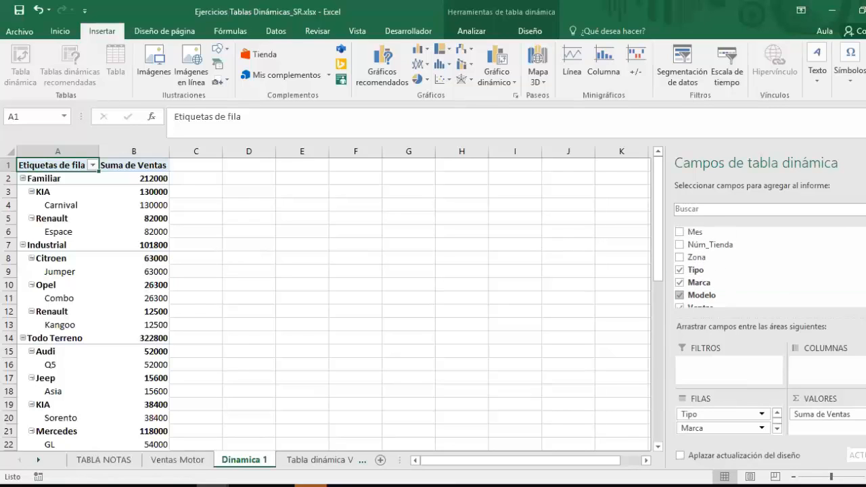
Step: Place the Núm_Tienda field in the pivot table's columns and check store 2's sales down to the grand total row
left_click(711, 246)
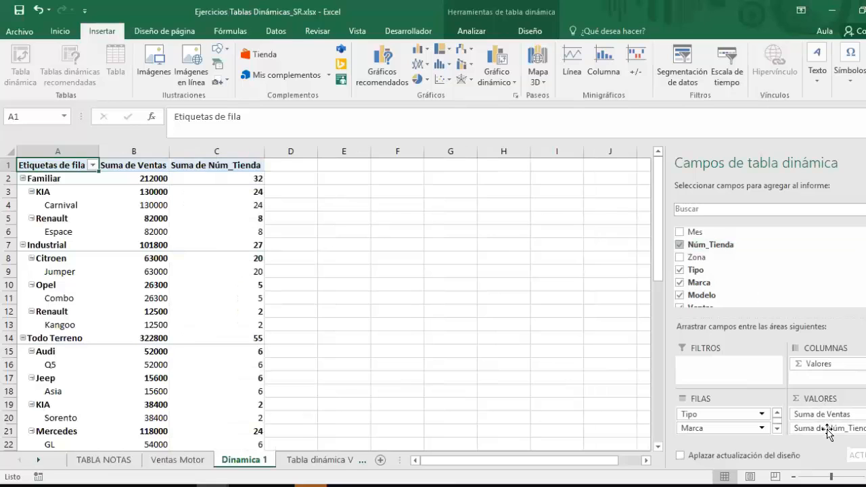
left_click_drag(827, 433, 834, 377)
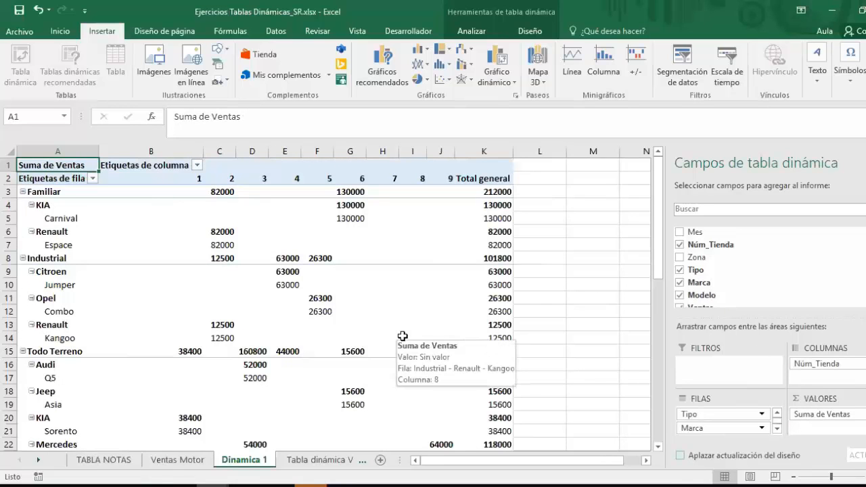
left_click(221, 151)
scroll(233, 325, "down", 17)
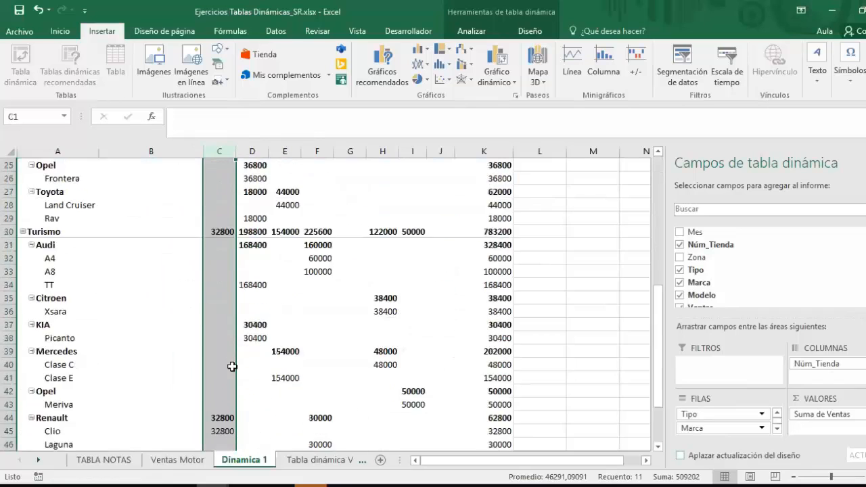
scroll(232, 376, "up", 4)
left_click(227, 312)
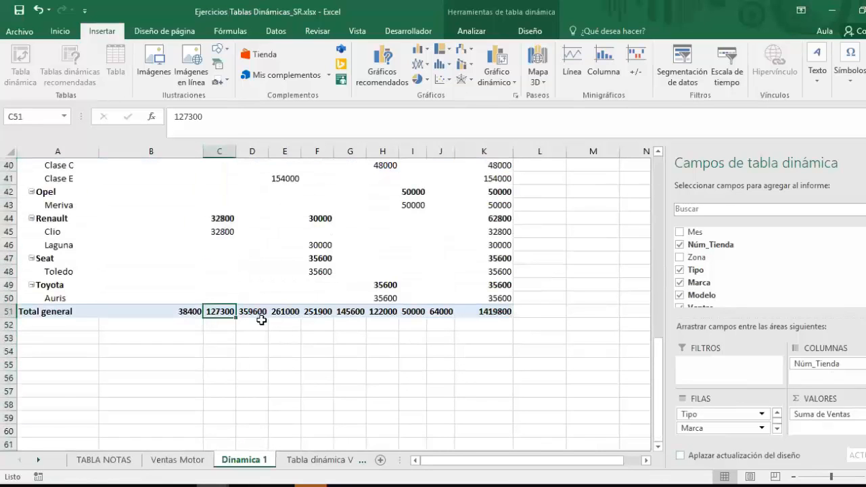
scroll(261, 323, "up", 5)
scroll(262, 324, "up", 8)
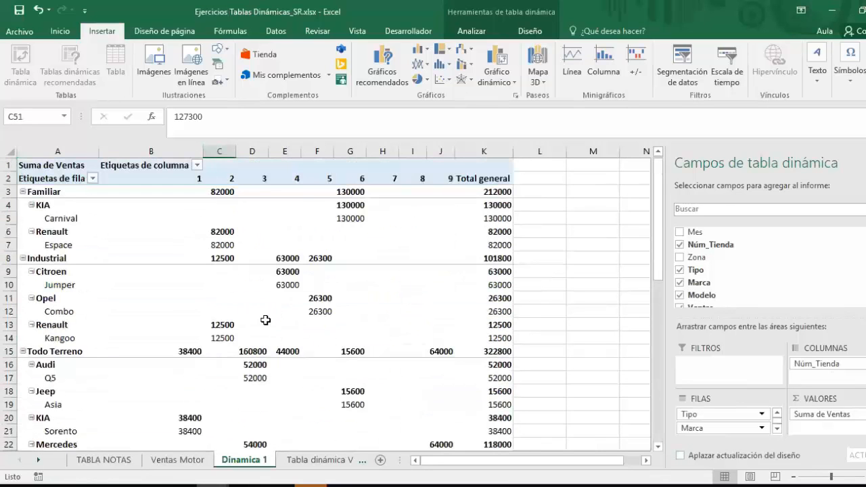
Step: Examine the Familiar, Industrial and Renault rows of the pivot table across the stores, and look at the row label filter
left_click(10, 191)
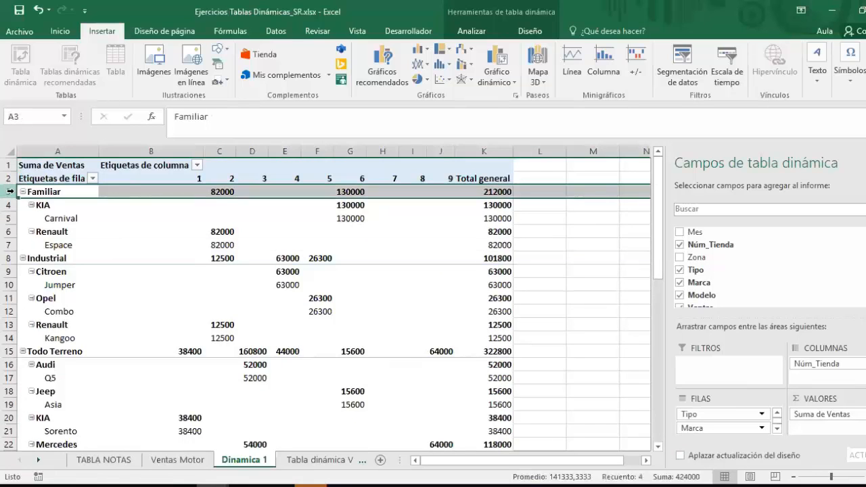
left_click(10, 258)
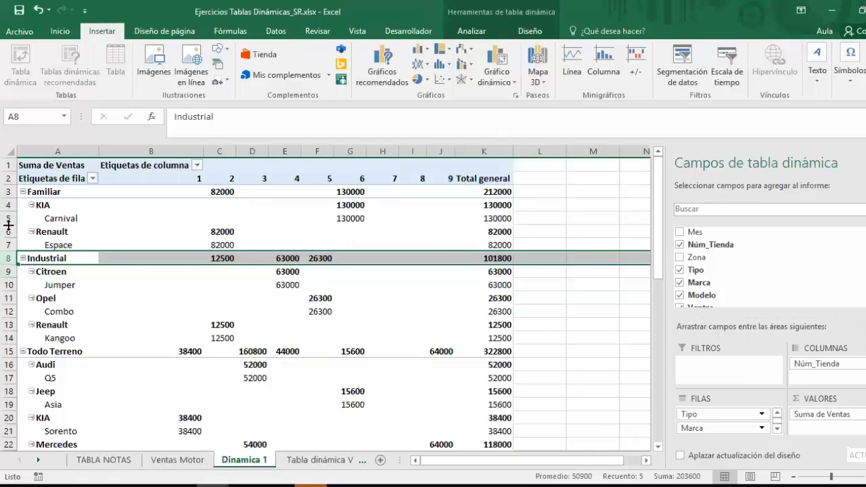
left_click(11, 232)
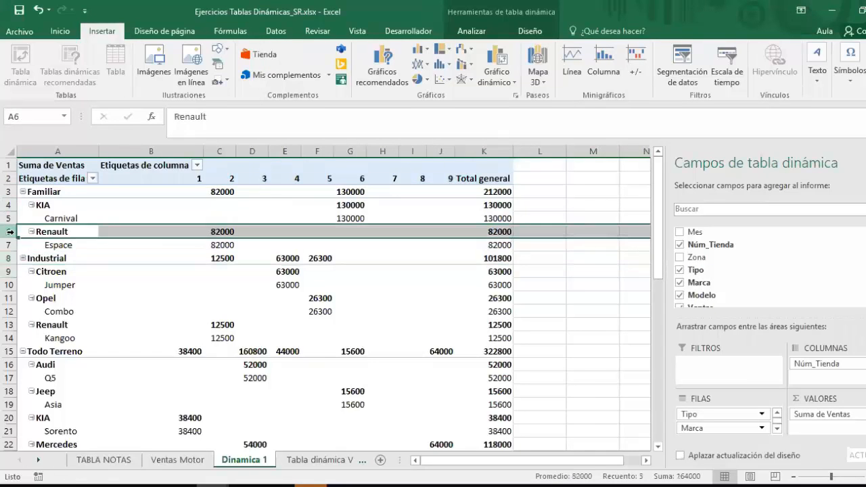
left_click(91, 180)
left_click(91, 181)
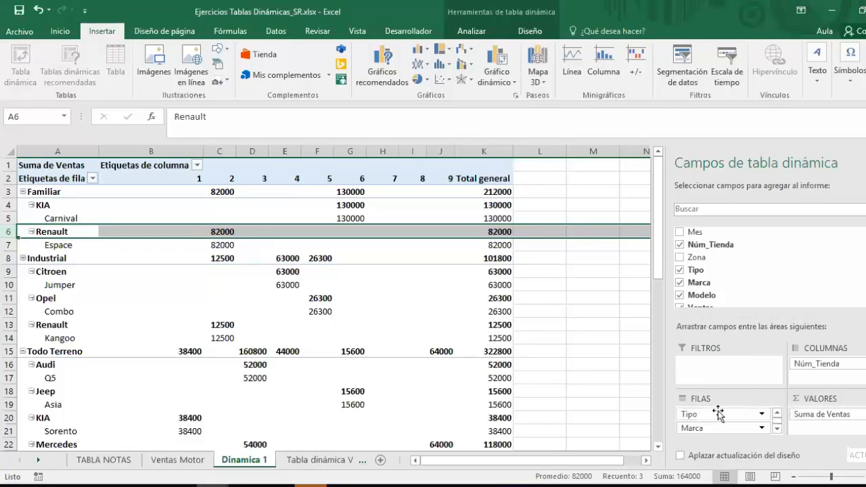
Step: Remove the Tipo field from the rows and inspect the Audi and Citroen grand totals and the Marca filter list
left_click_drag(736, 417, 741, 284)
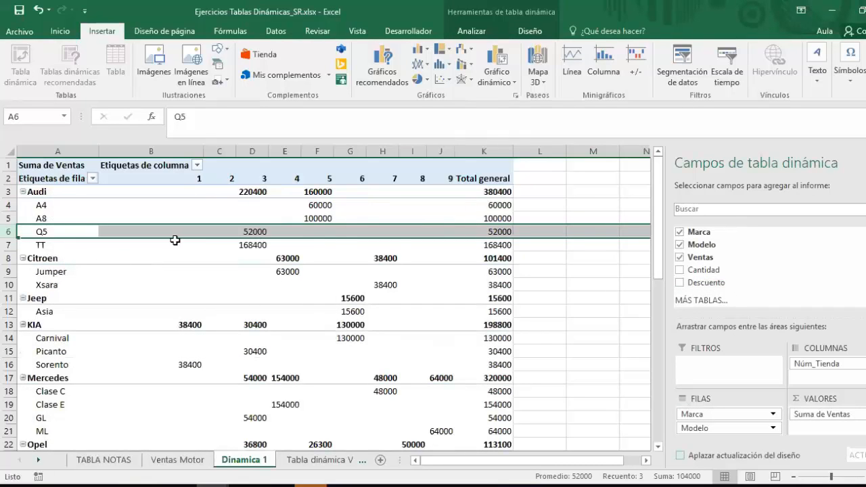
left_click(498, 194)
left_click(501, 258)
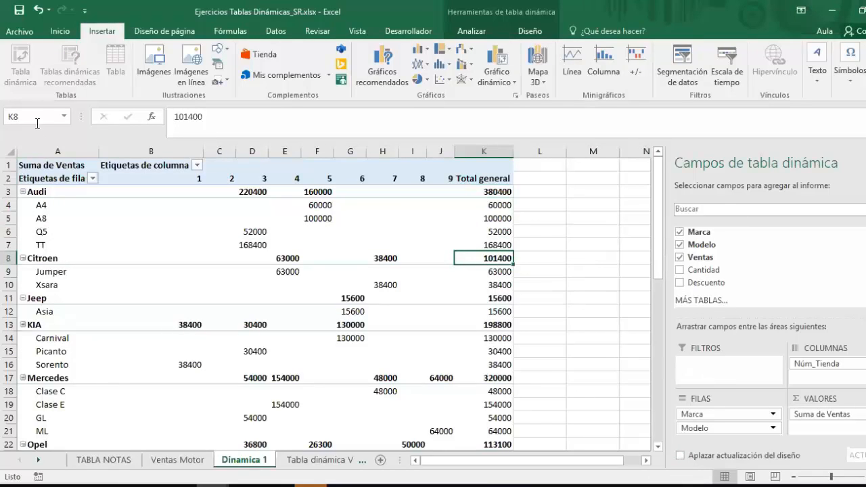
left_click(94, 179)
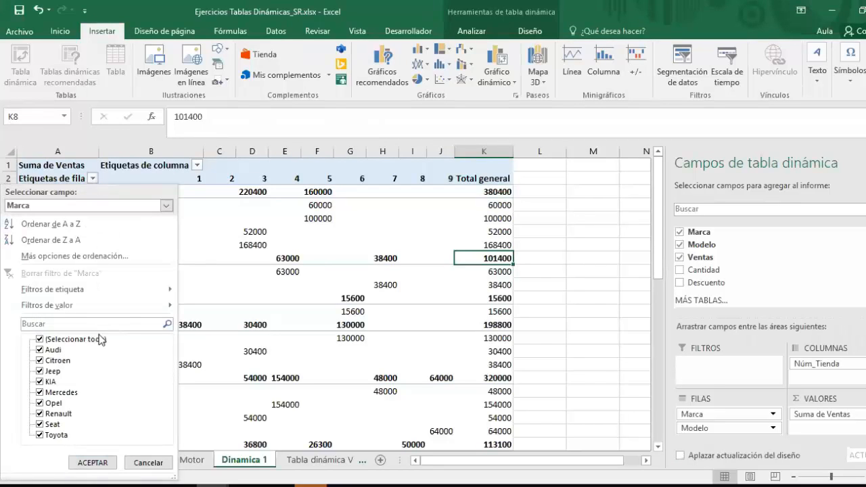
left_click(148, 463)
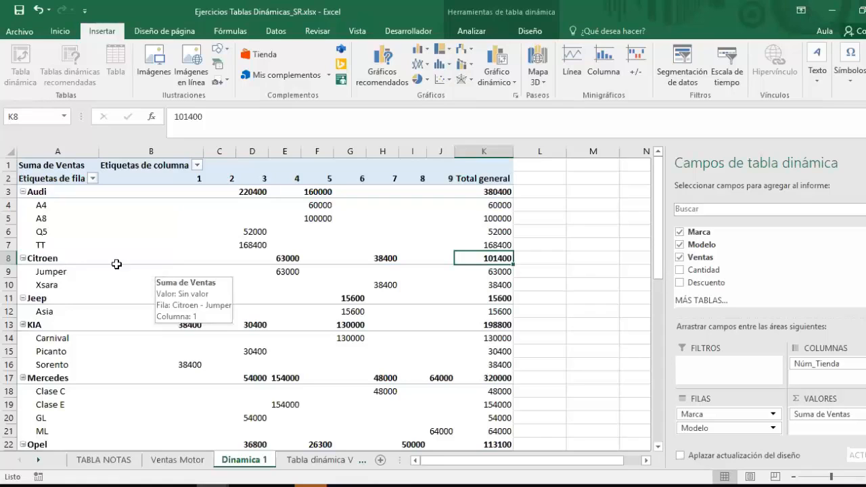
Step: Review the available fields and put Tipo back as the outermost row level above Marca
left_click(93, 179)
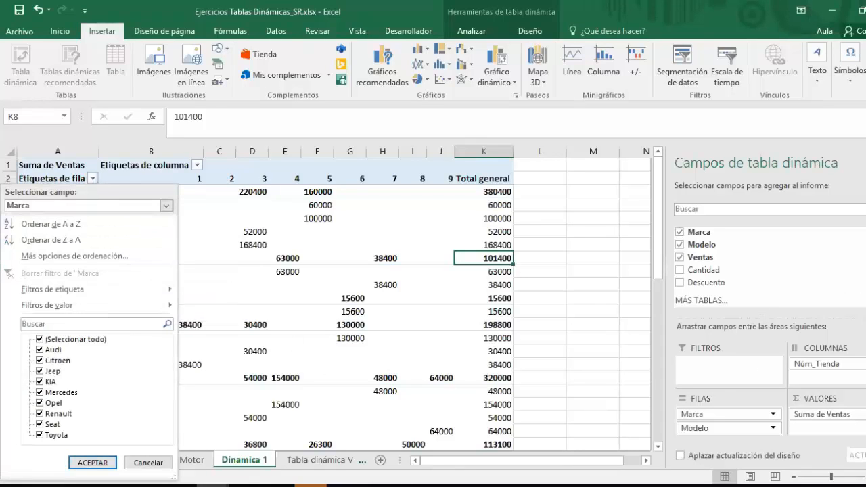
scroll(758, 267, "up", 2)
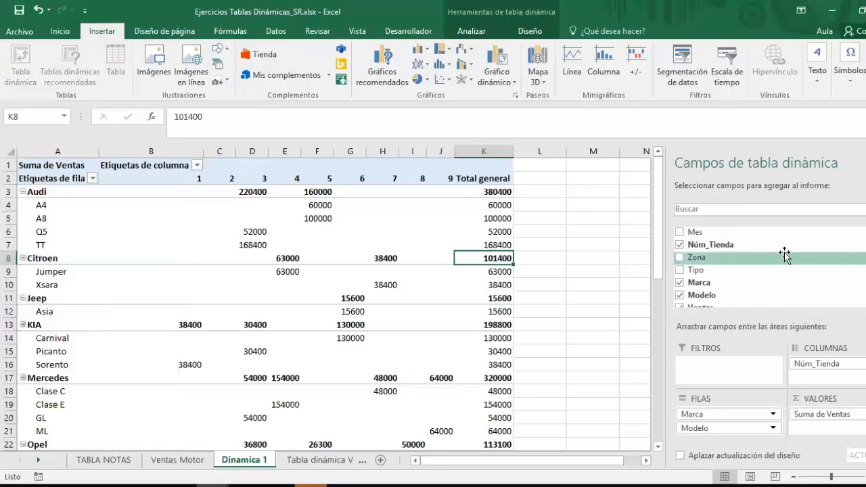
scroll(758, 268, "down", 2)
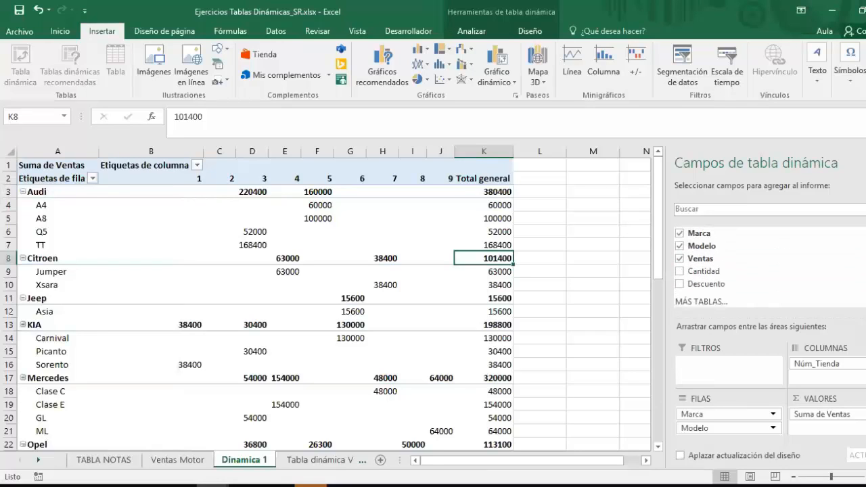
scroll(717, 267, "up", 2)
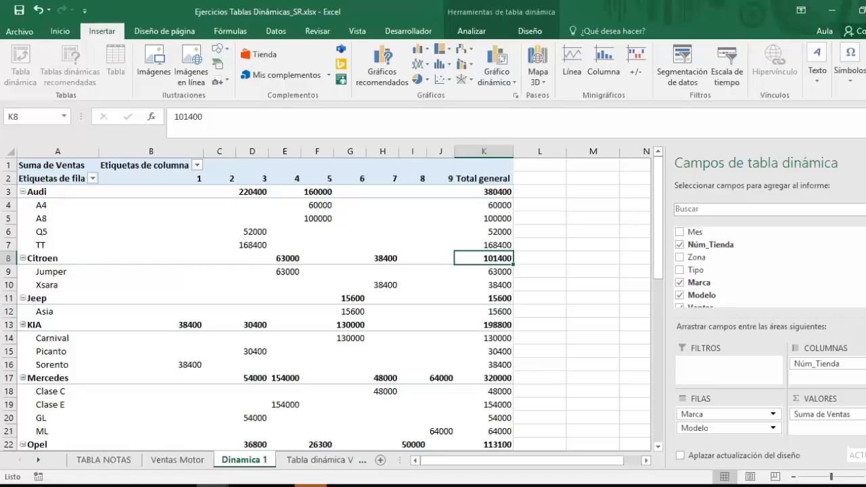
left_click_drag(696, 270, 709, 414)
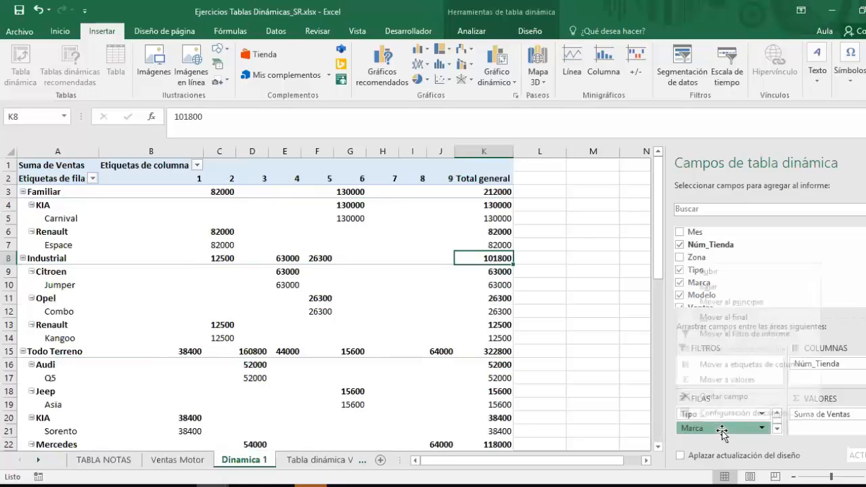
Step: Remove the Marca and Modelo fields from the rows and check the grand total for the Familiar type
left_click_drag(717, 429, 756, 279)
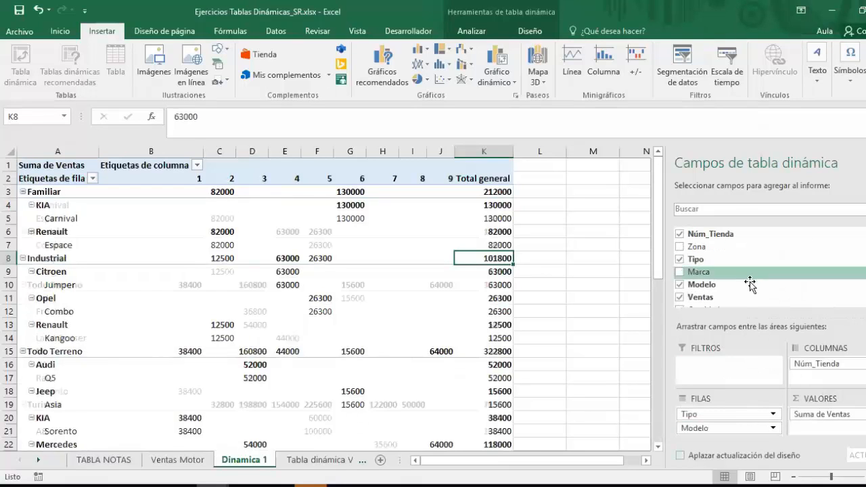
left_click_drag(704, 429, 767, 278)
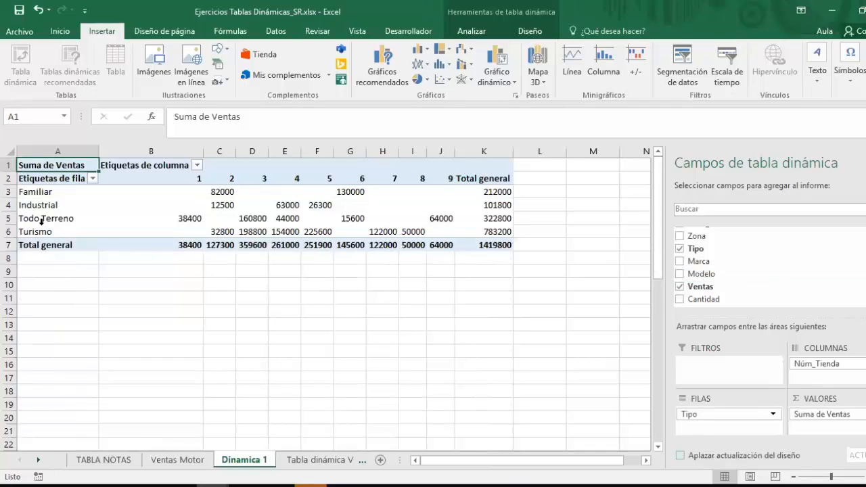
left_click(498, 192)
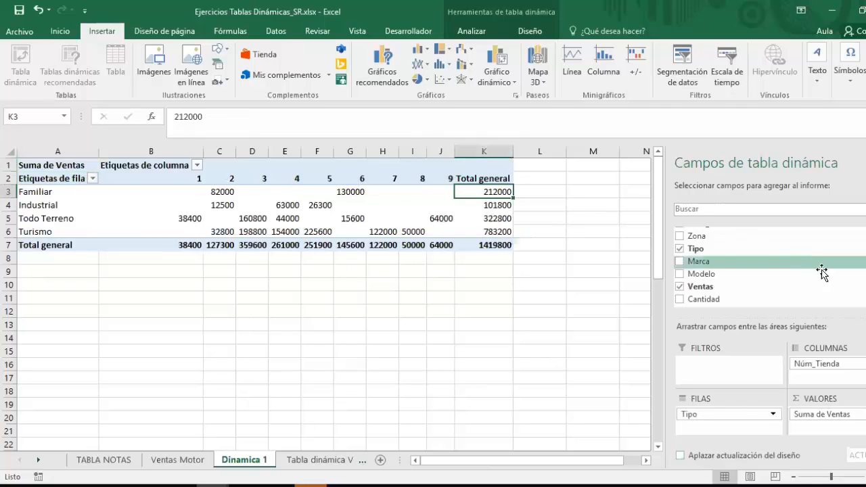
Step: Add the Marca and Modelo fields back to the rows below Tipo
left_click_drag(700, 261, 717, 423)
left_click_drag(708, 275, 710, 438)
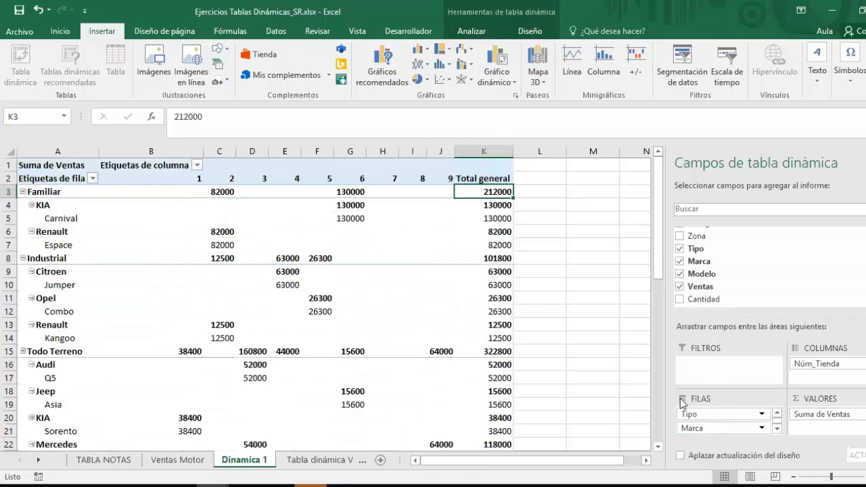
Step: Filter the pivot table's row labels by Tipo to show only Familiar
mouse_move(171, 218)
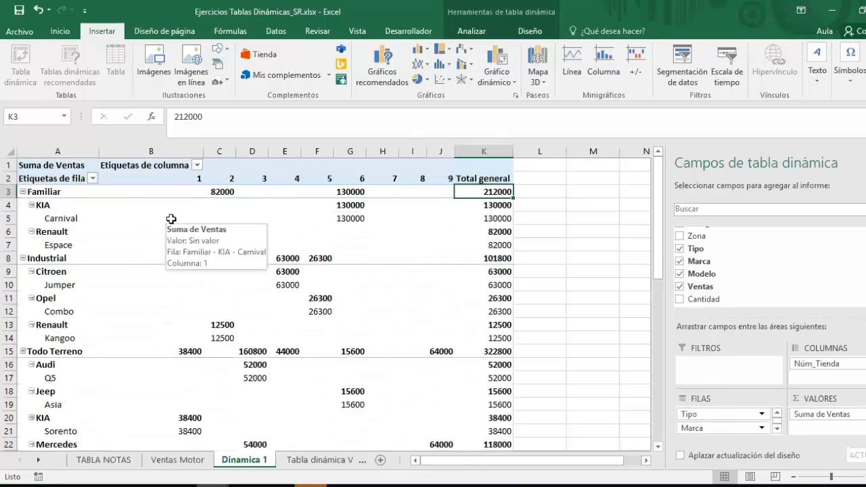
left_click(93, 178)
left_click(94, 178)
left_click(93, 178)
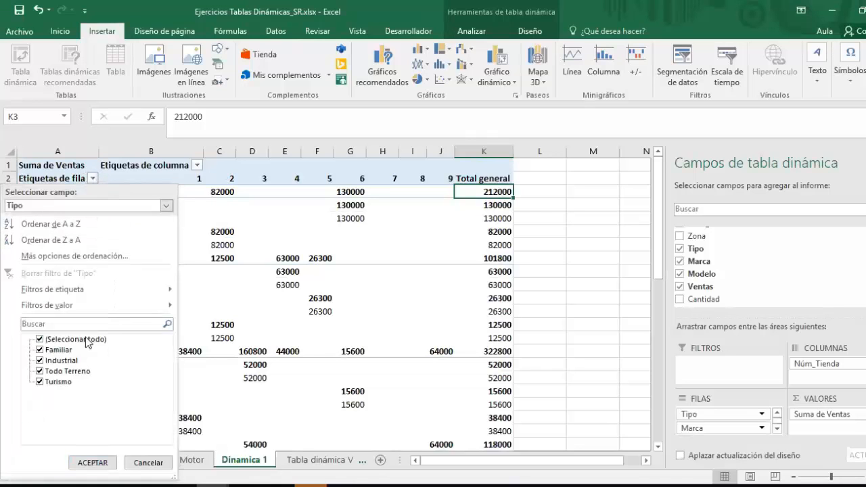
left_click(41, 340)
left_click(40, 350)
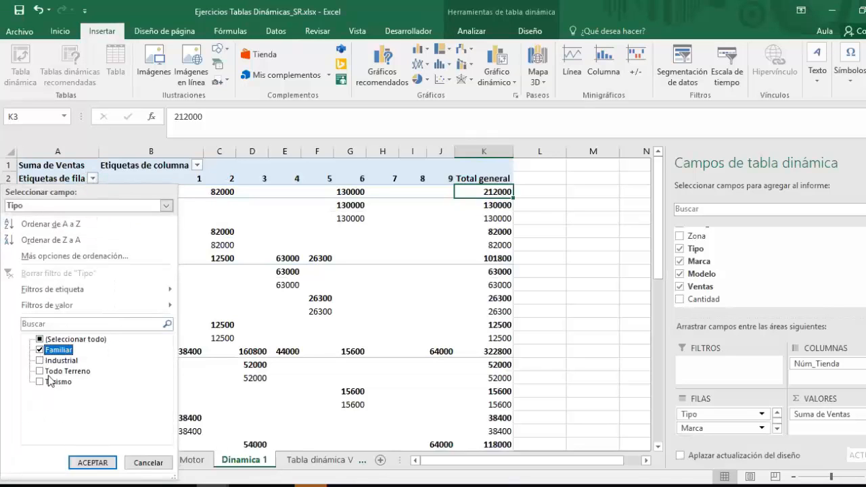
left_click(91, 463)
left_click(156, 232)
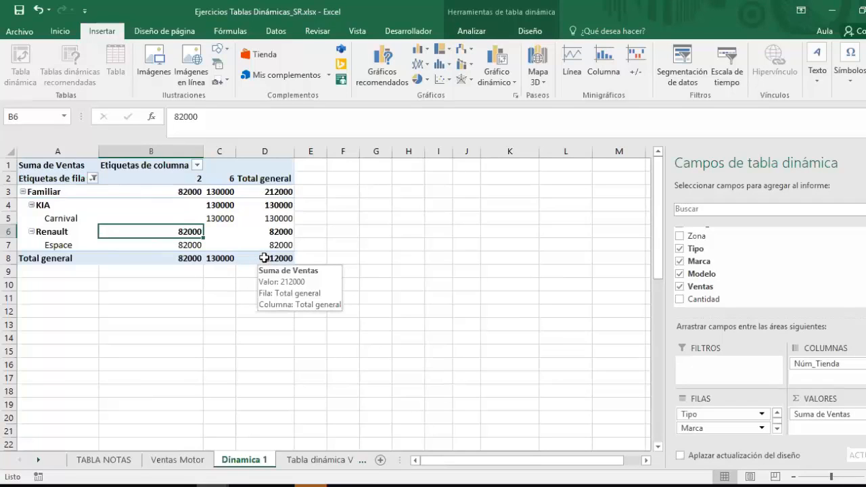
Step: Extract the source records behind the filtered pivot table's overall grand total to a new sheet and review them
double_click(263, 258)
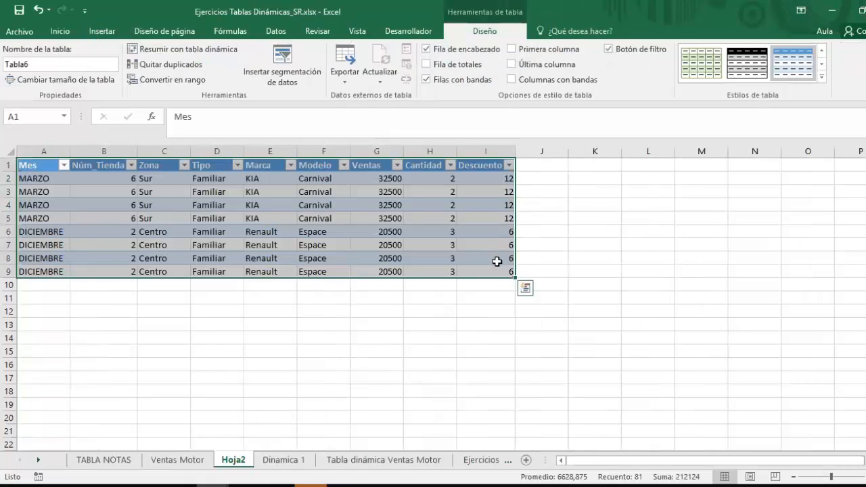
left_click_drag(493, 270, 20, 163)
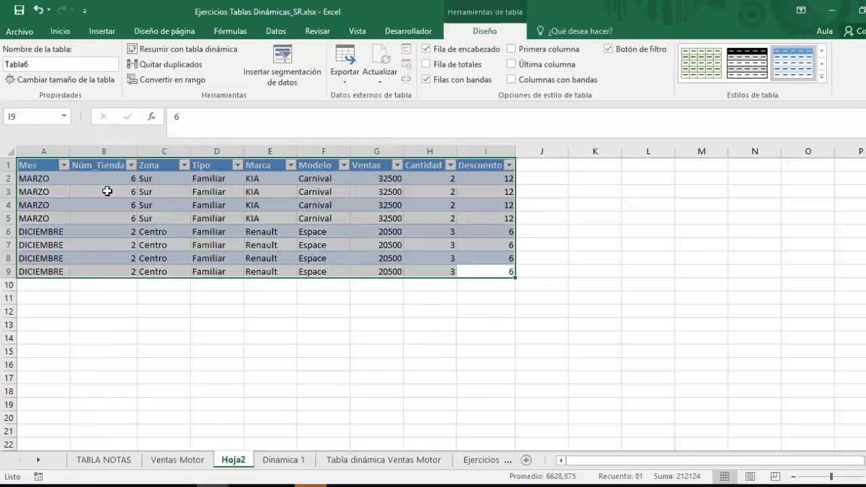
left_click(216, 177)
left_click(144, 179)
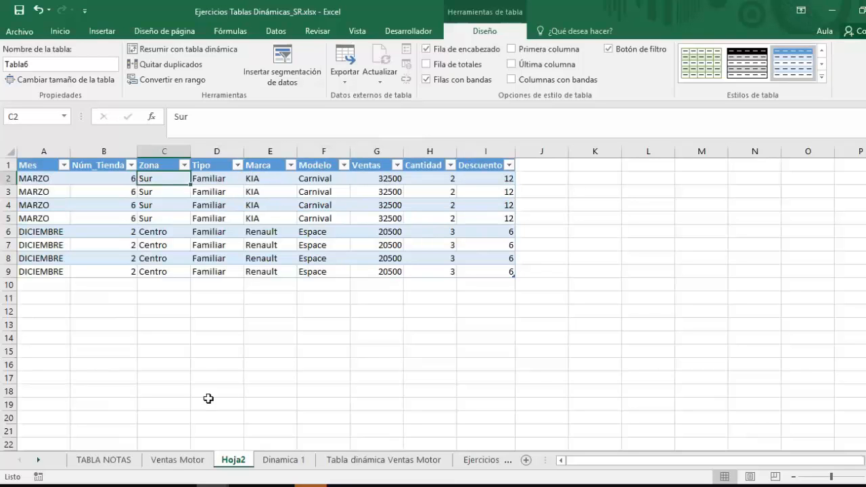
Step: Look at the source data on the Ventas Motor sheet and return to the Dinamica 1 sheet
left_click(174, 459)
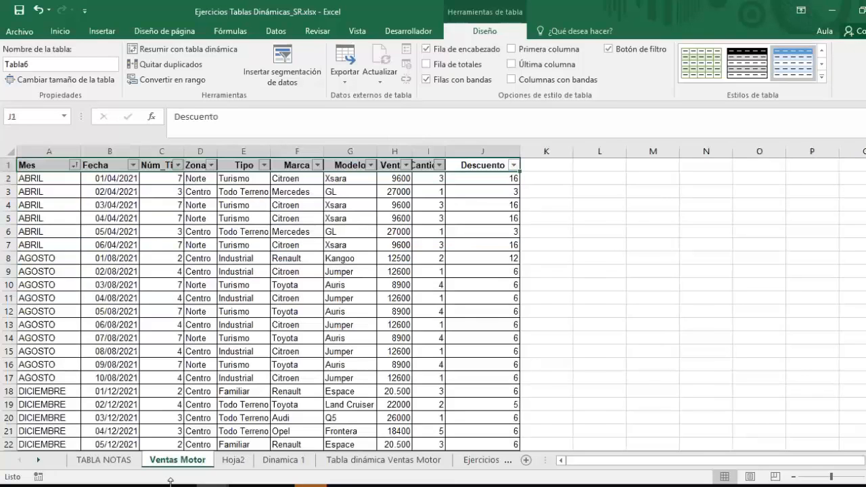
left_click(124, 460)
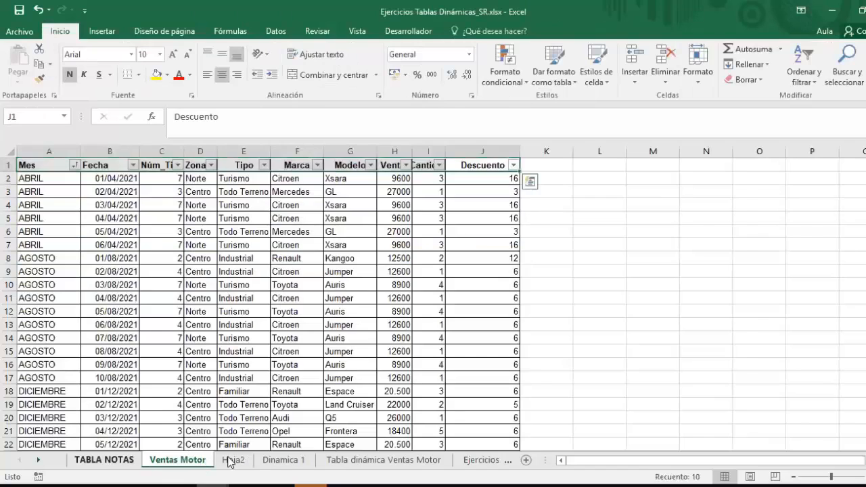
left_click(282, 460)
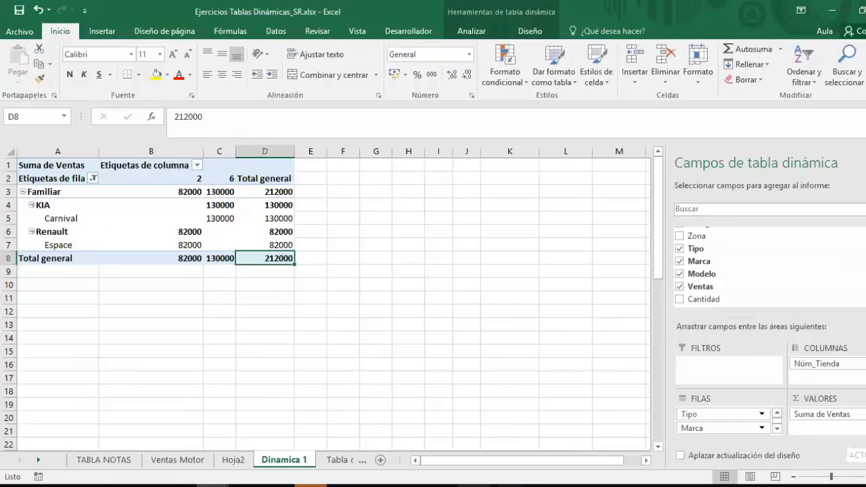
Step: Switch to PowerPoint to view the pivot table structure diagram on slide 8, and return to the Dinamica 1 sheet in Excel
left_click(474, 486)
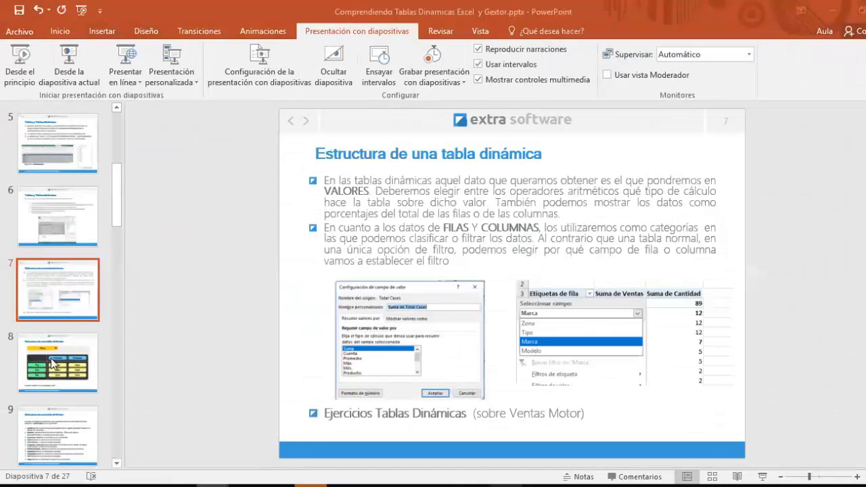
left_click(57, 363)
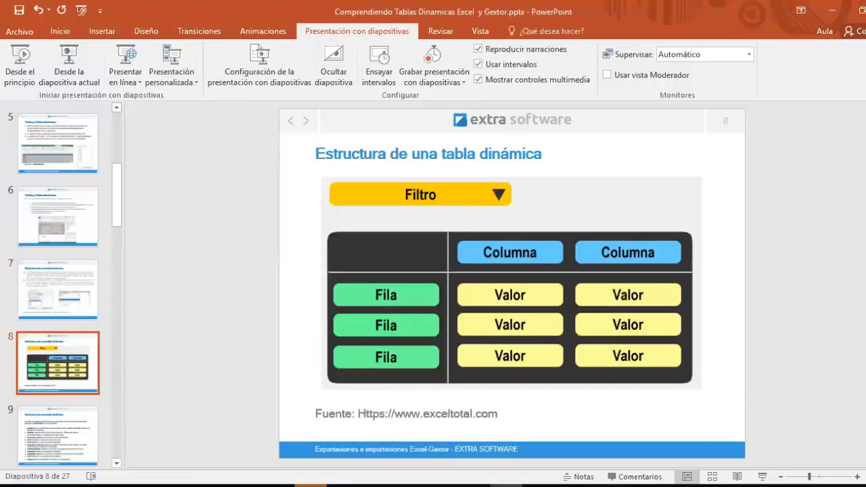
left_click(212, 486)
left_click(504, 313)
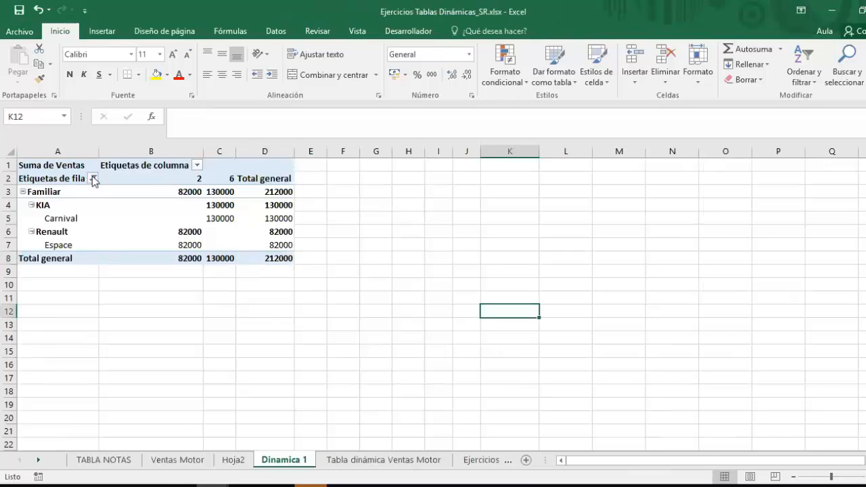
Step: Clear the Tipo filter on the pivot table's row labels to include all types
left_click(93, 179)
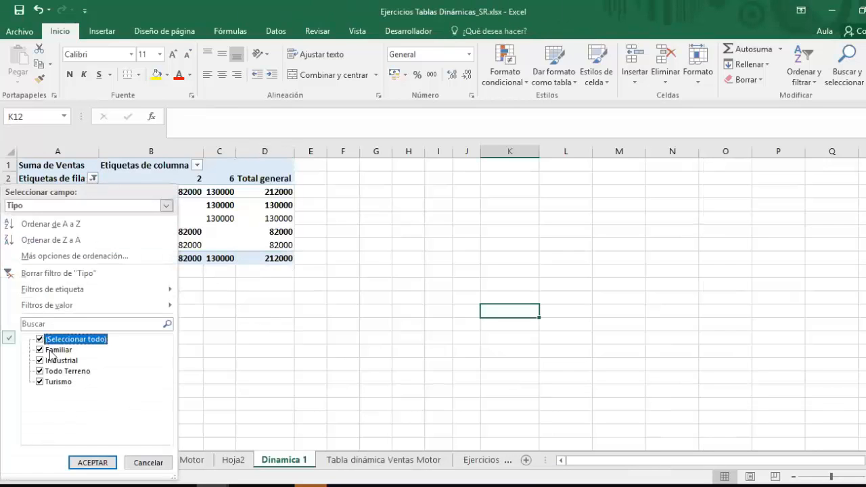
left_click(93, 463)
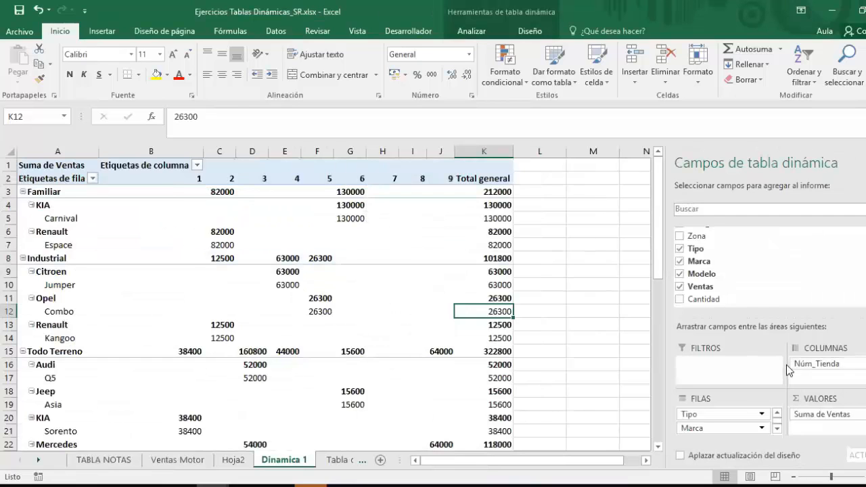
Step: Add the Zona field to the pivot table as a report filter and view its available zones
scroll(745, 273, "up", 1)
scroll(744, 271, "down", 1)
scroll(744, 271, "up", 1)
left_click(681, 260)
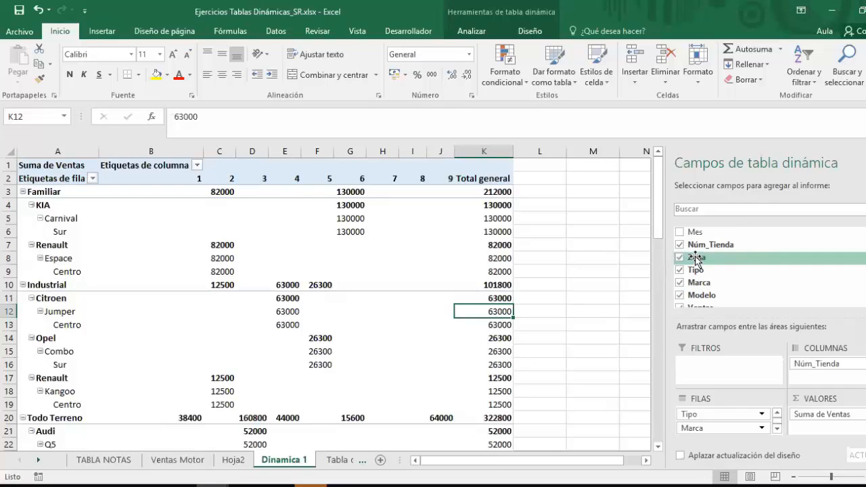
scroll(697, 283, "down", 1)
scroll(718, 260, "up", 1)
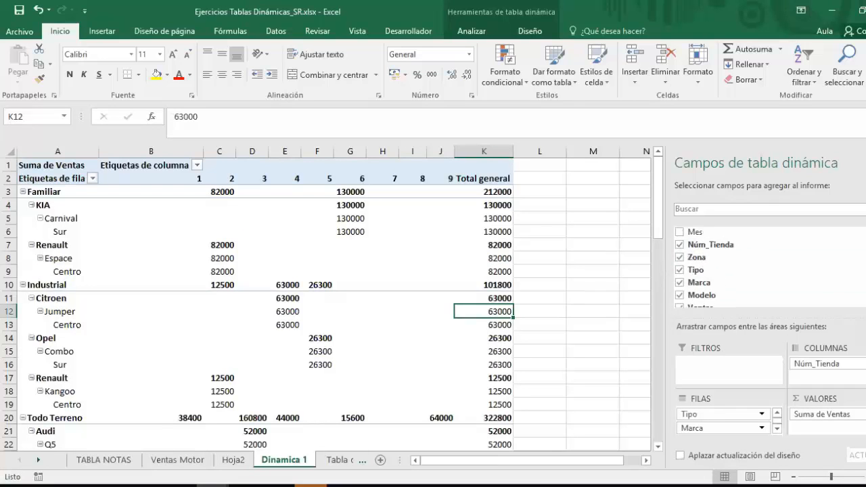
left_click_drag(716, 260, 711, 364)
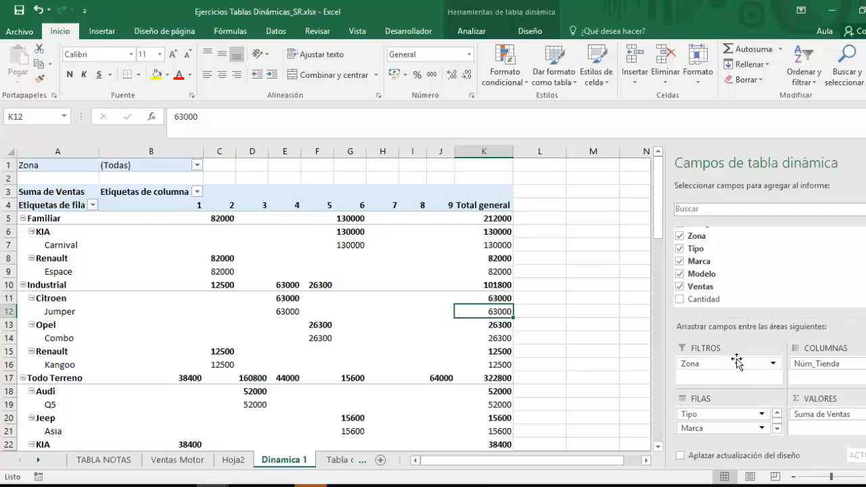
left_click(197, 165)
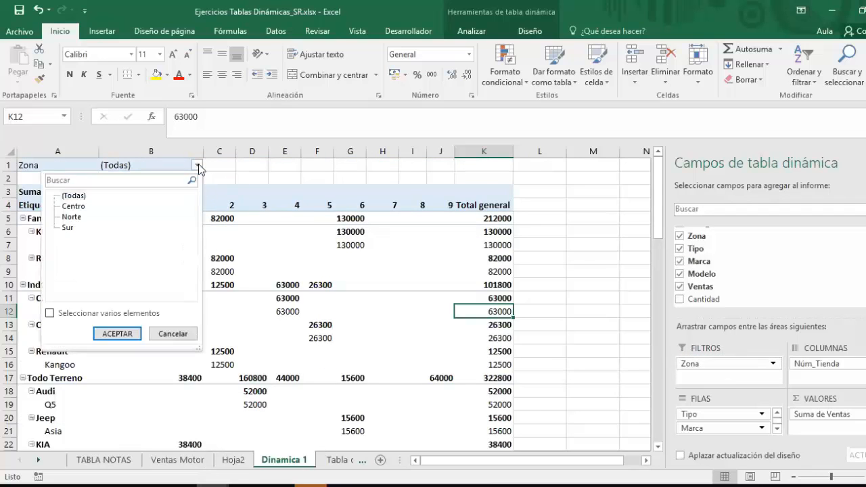
left_click(198, 166)
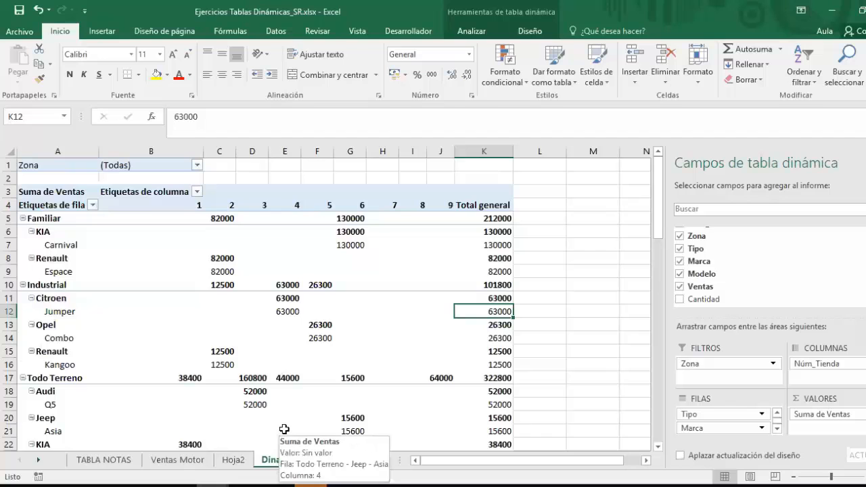
Step: Create a copy of the Dinamica 1 sheet in the same workbook, placed before the original
right_click(276, 463)
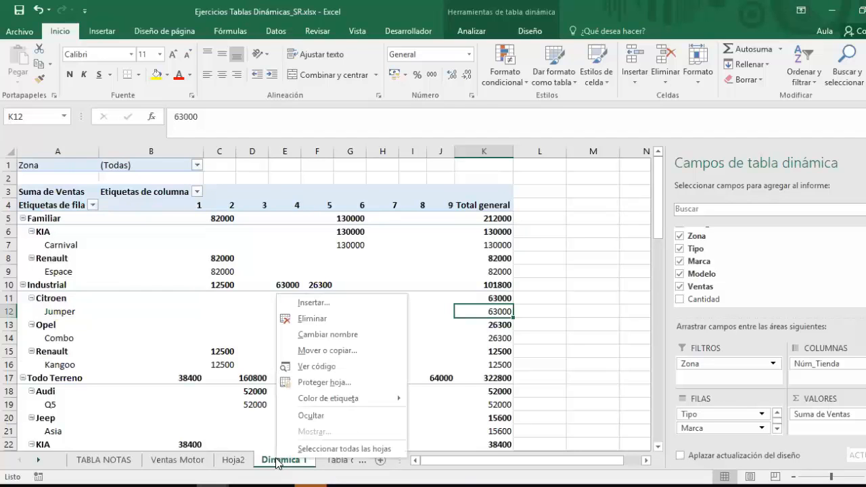
left_click(298, 352)
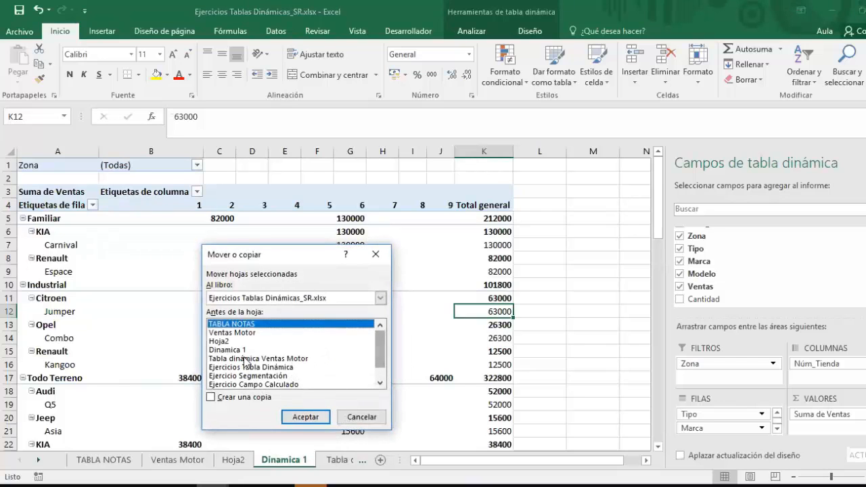
left_click(211, 397)
left_click(304, 417)
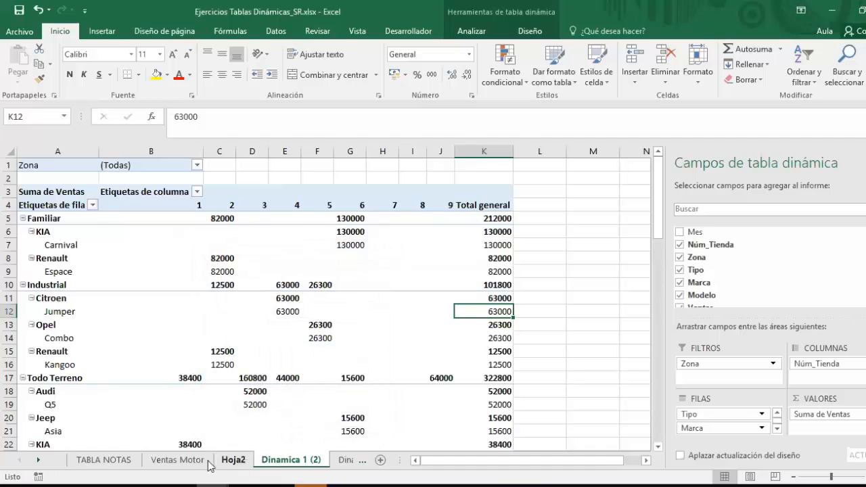
Step: Rename the copied pivot table sheet as Dinamica 2
left_click(246, 460)
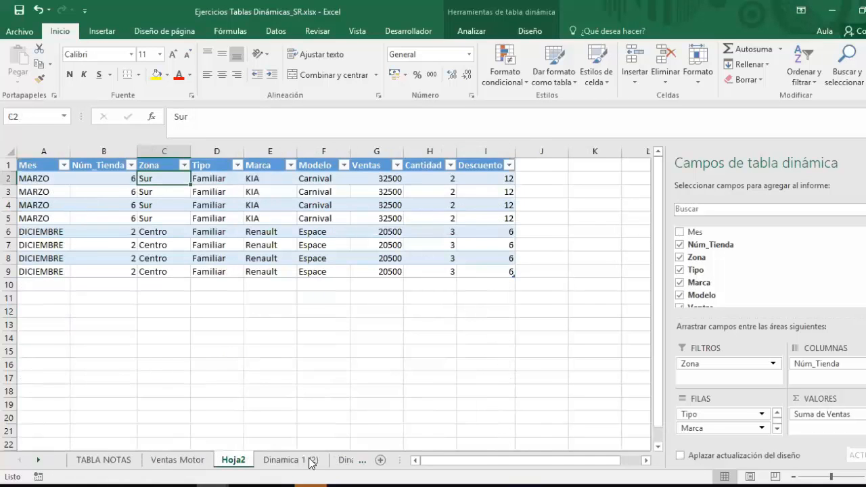
left_click(311, 459)
double_click(312, 459)
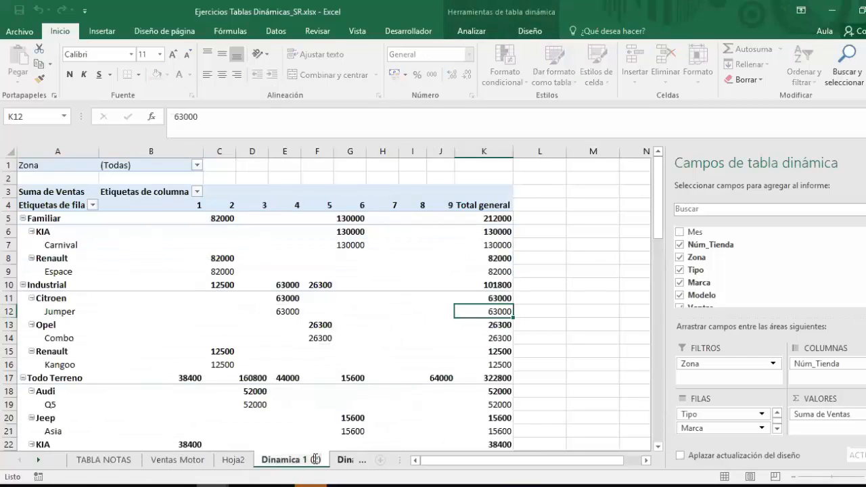
left_click(500, 404)
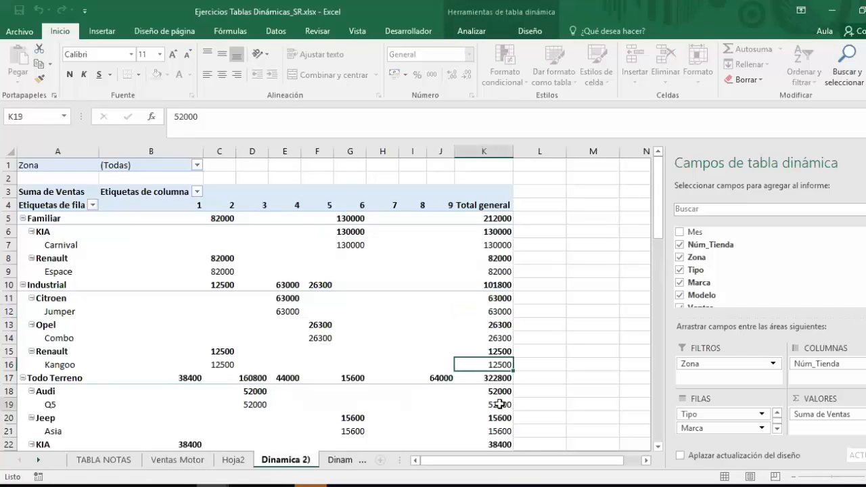
left_click(316, 389)
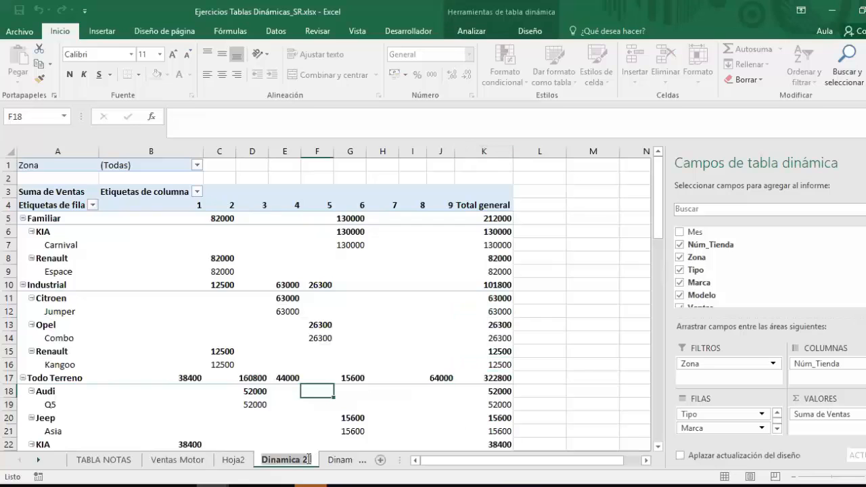
double_click(313, 463)
left_click(314, 464)
double_click(310, 460)
left_click(312, 462)
key("BackSpace")
Step: Filter the pivot table on the Dinamica 1 sheet by Zona to show only Norte
left_click(338, 460)
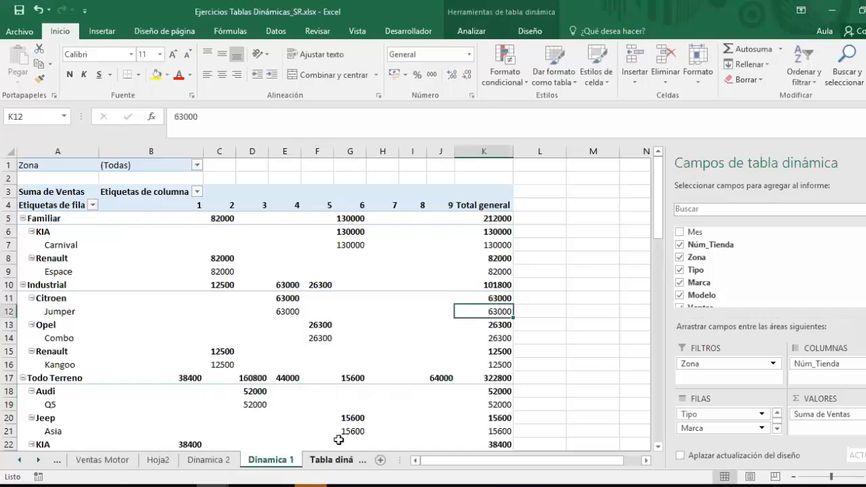
left_click(196, 169)
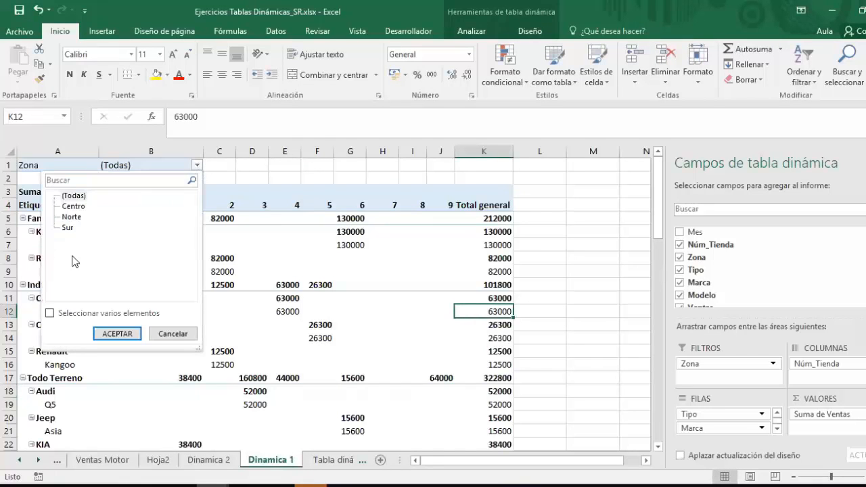
left_click(72, 217)
left_click(112, 335)
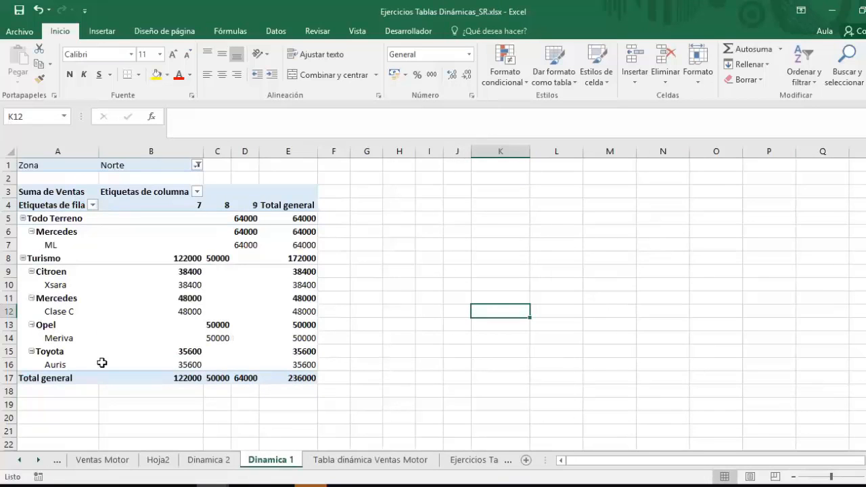
Step: Filter the pivot table on the Dinamica 2 sheet by Zona to show only Sur
left_click(208, 460)
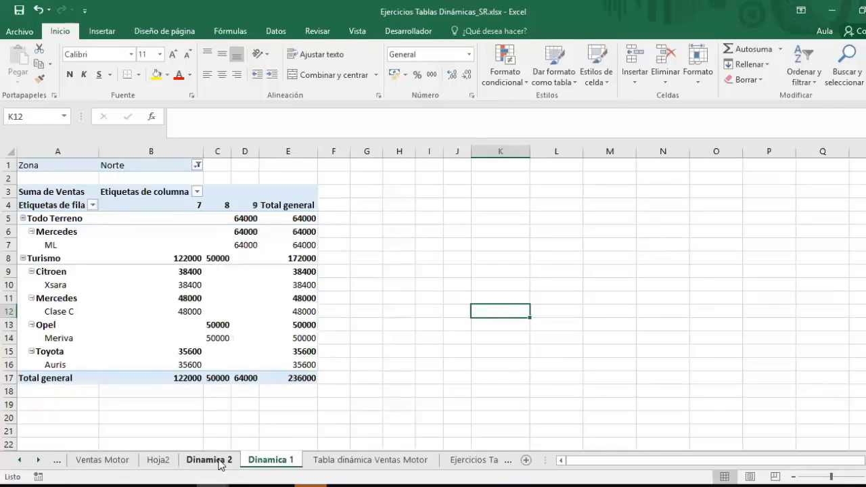
left_click(196, 166)
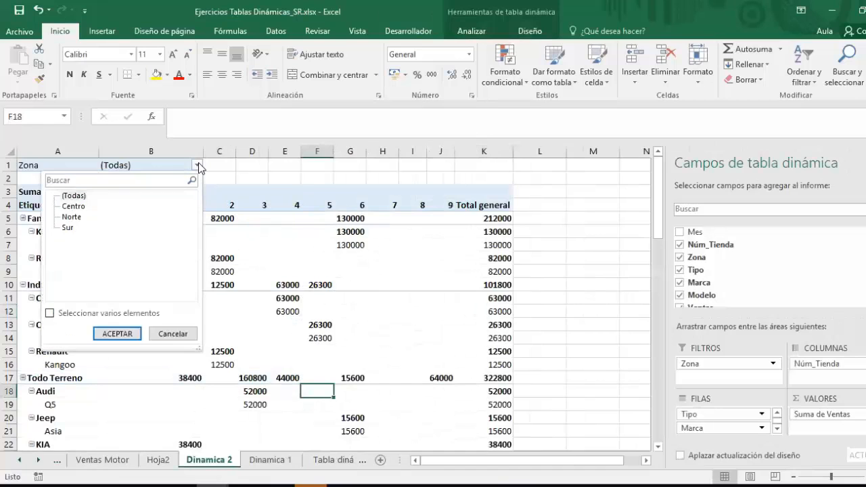
left_click(198, 166)
left_click(198, 166)
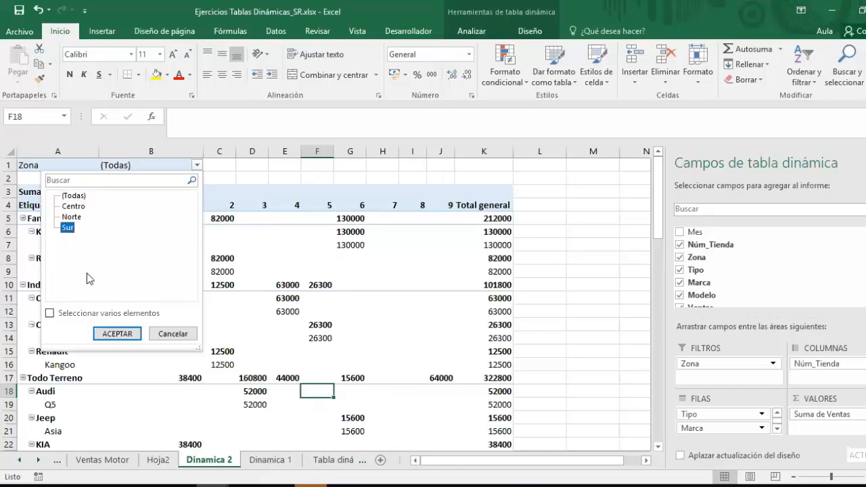
left_click(116, 333)
Step: Rename the Dinamica 1 sheet as Dinamica Norte
left_click(268, 461)
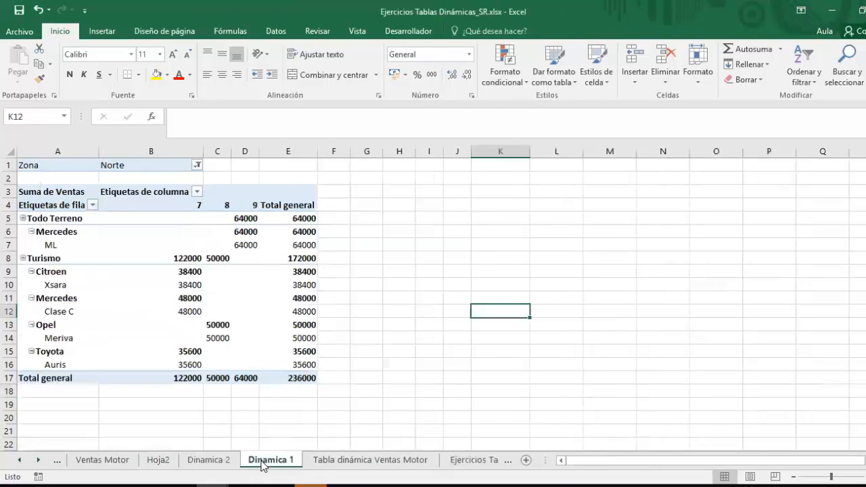
key("Right")
key("Right")
key("Right")
key("BackSpace")
type("Norte")
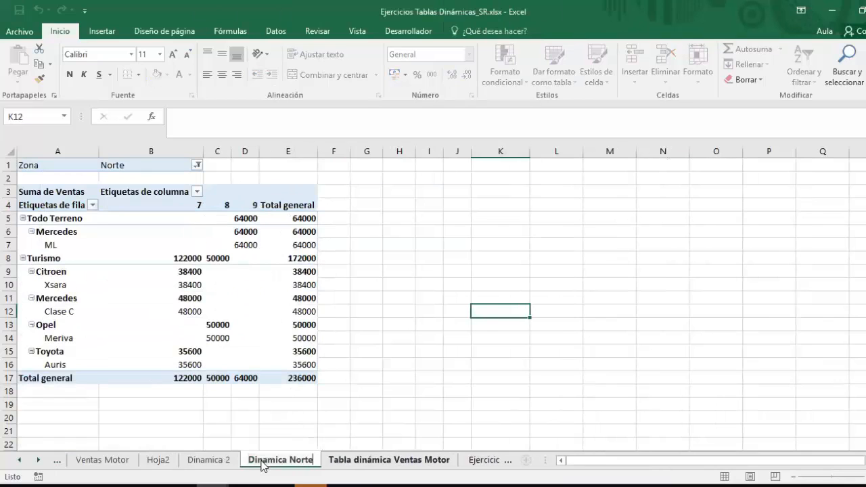
key("Return")
Step: Rename the Dinamica 2 sheet as Dinamica Sur
left_click(230, 461)
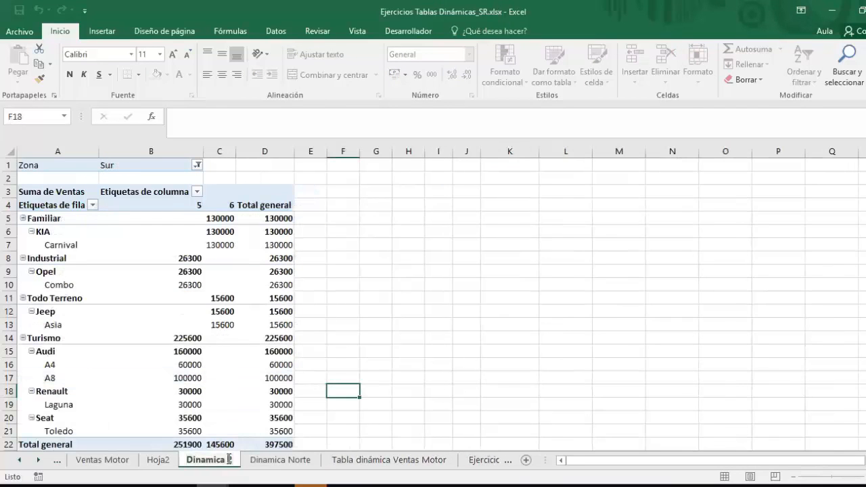
double_click(232, 461)
key("Right")
key("BackSpace")
type("Sur")
left_click(403, 310)
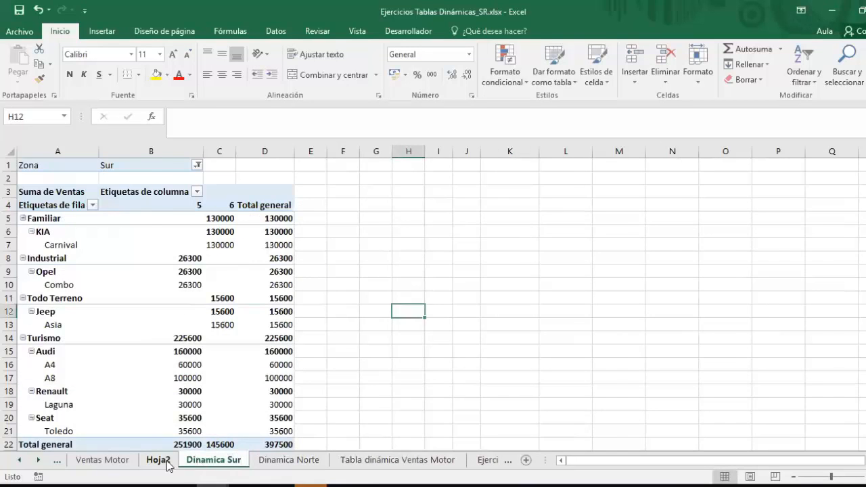
Step: Compare the Ventas Motor source data with the Dinamica Norte and Dinamica Sur pivot tables, and check the Zona filter options on Dinamica Sur
left_click(166, 462)
left_click(116, 464)
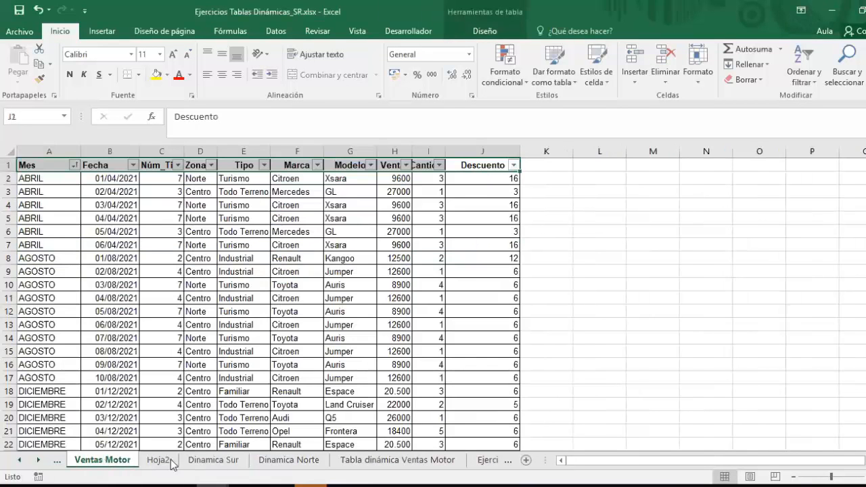
left_click(291, 460)
left_click(216, 460)
left_click(279, 463)
left_click(230, 461)
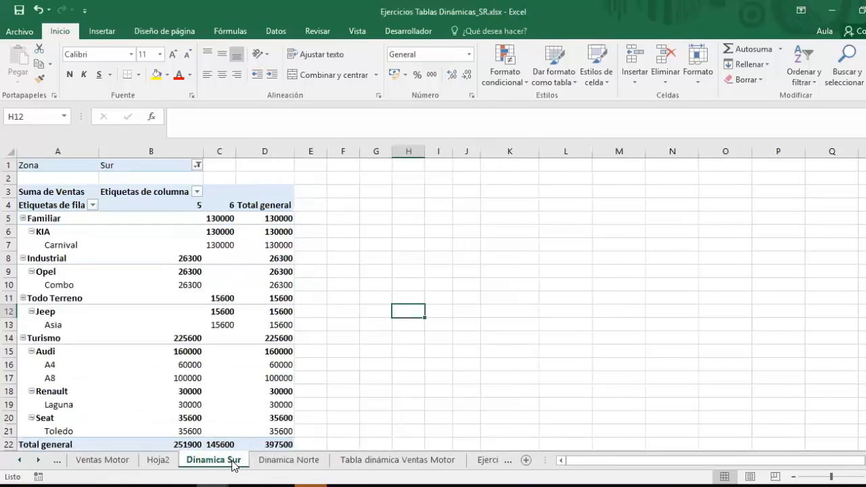
left_click(197, 166)
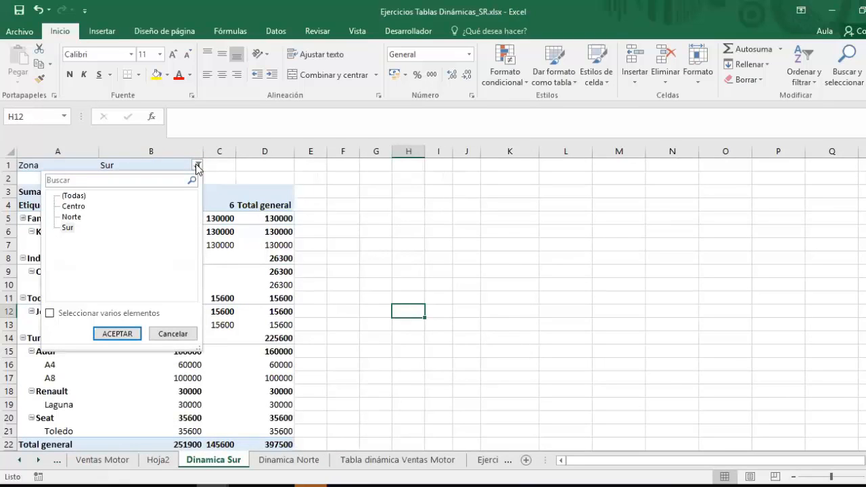
left_click(296, 461)
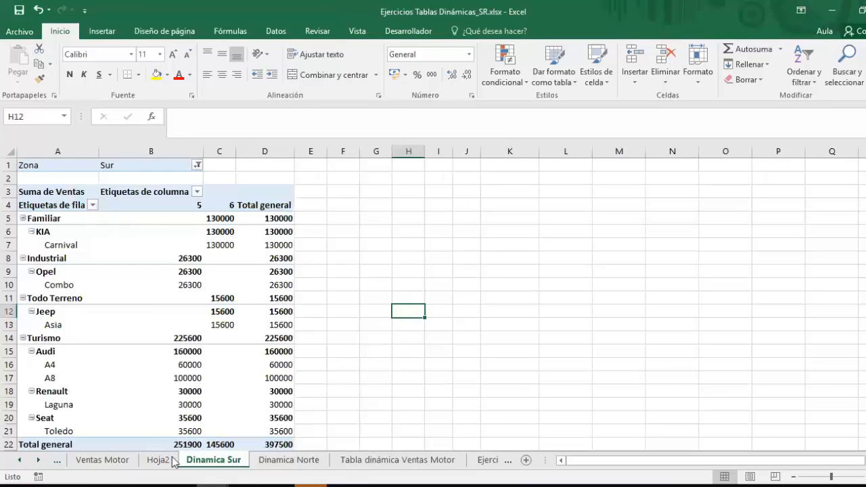
left_click(257, 461)
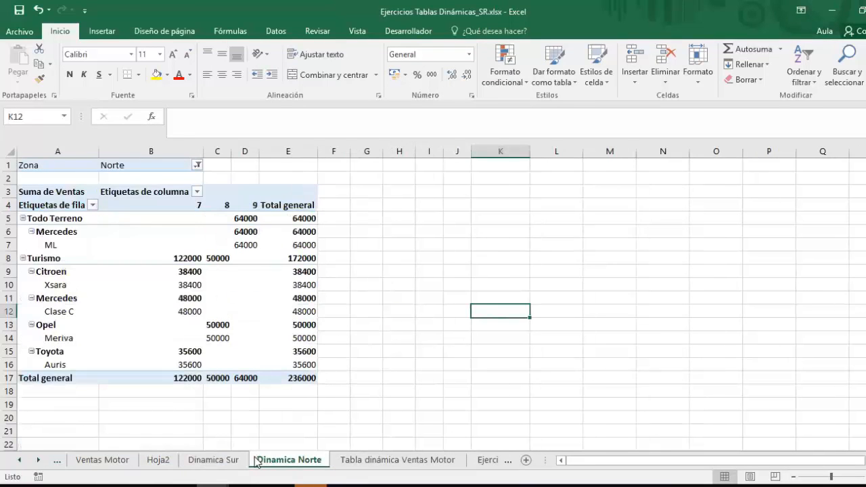
left_click(215, 460)
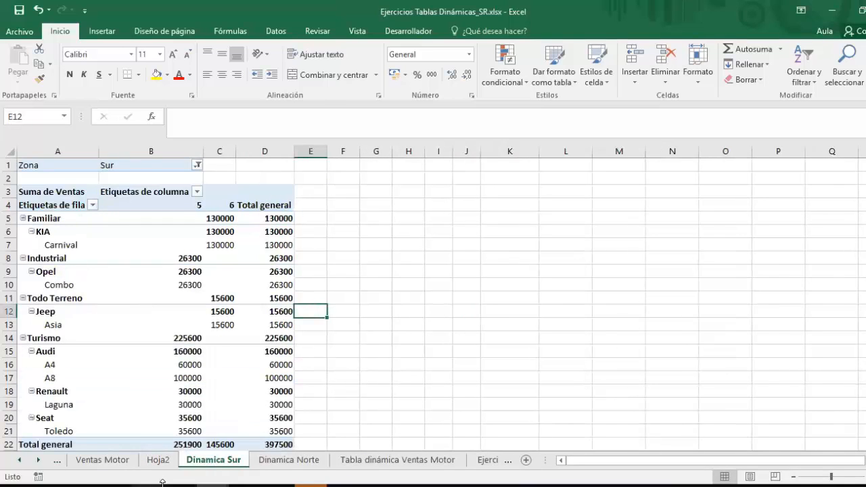
Step: Reset the Zona report filter of the Dinamica Norte pivot table to (Todas) by taking the field out and adding it back
left_click(280, 462)
left_click(307, 309)
mouse_move(310, 309)
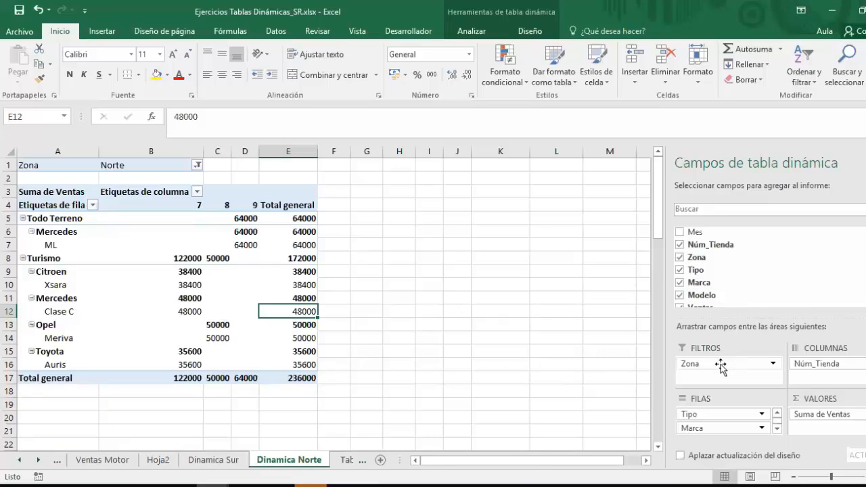
mouse_move(693, 361)
left_mouse_down()
mouse_move(710, 364)
mouse_move(716, 430)
mouse_move(710, 359)
left_mouse_up()
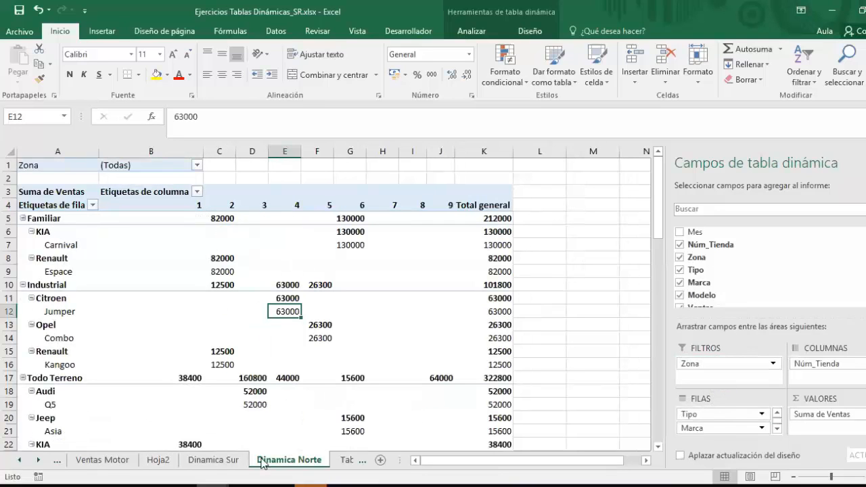
Step: Check the Dinamica Sur sheet, switch to PowerPoint to read the value calculation types on slide 9, and return to Dinamica Norte in Excel
left_click(234, 462)
key("ctrl+Page_Down")
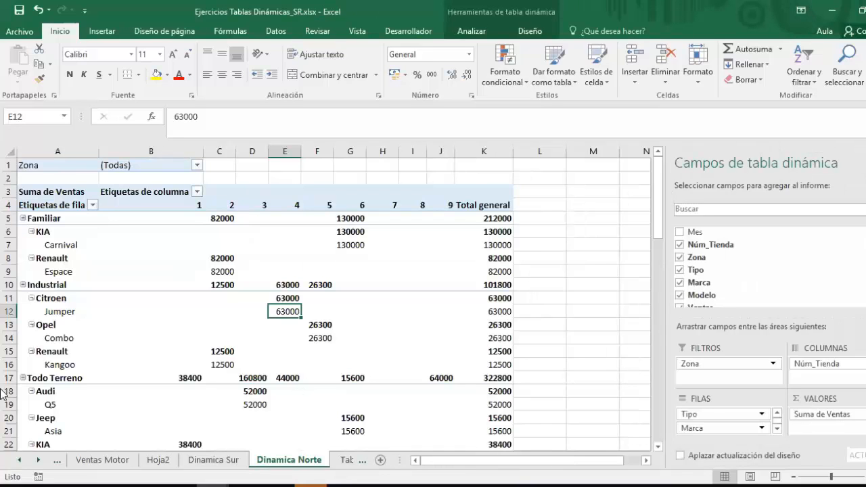
key("alt+Tab")
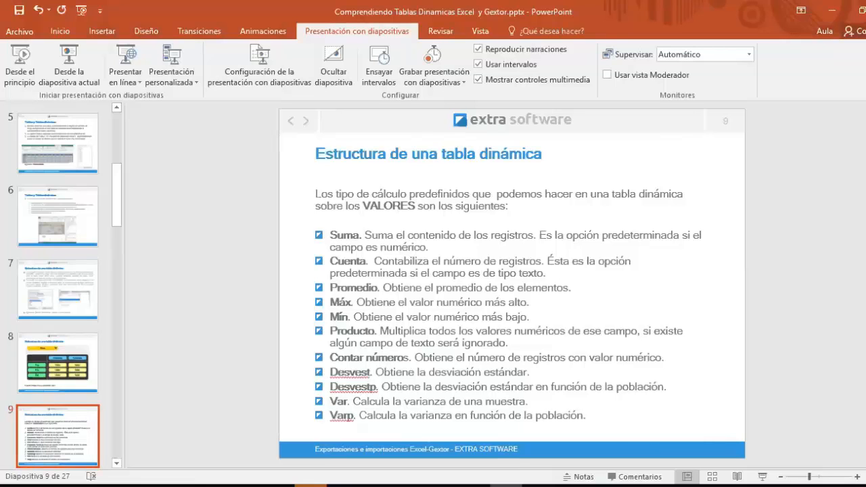
key("alt+Tab")
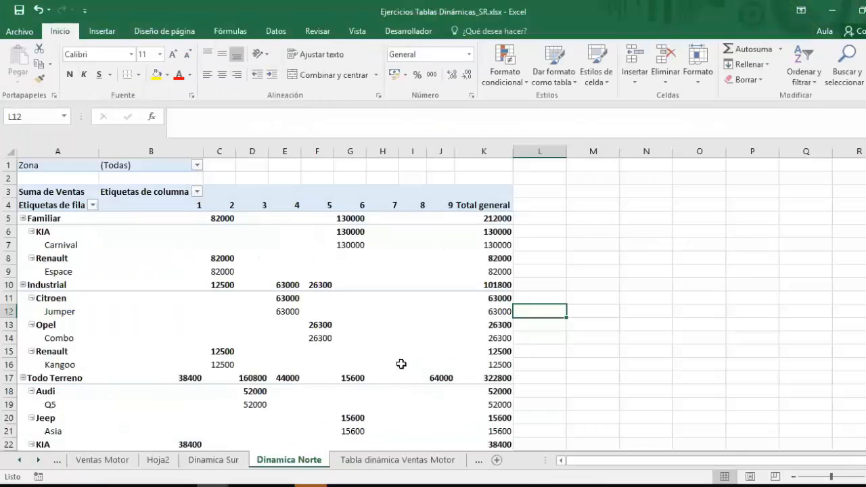
Step: Review the Dinamica Norte pivot table's sales by type, brand and model, and compare it with the Ventas Motor source data
scroll(379, 339, "down", 2)
left_click(371, 327)
left_click(359, 338)
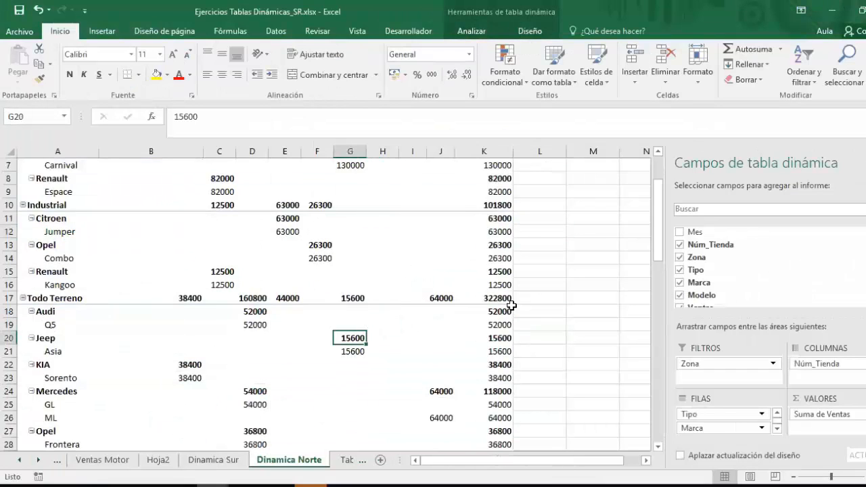
left_click(563, 309)
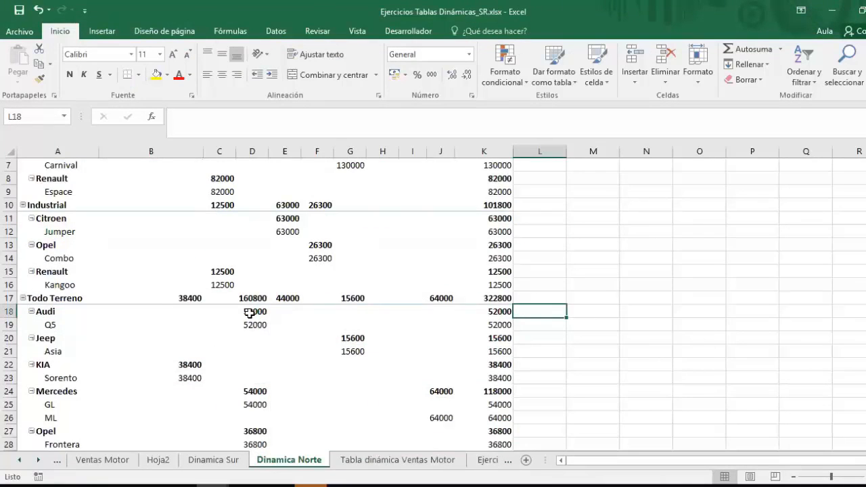
mouse_move(227, 396)
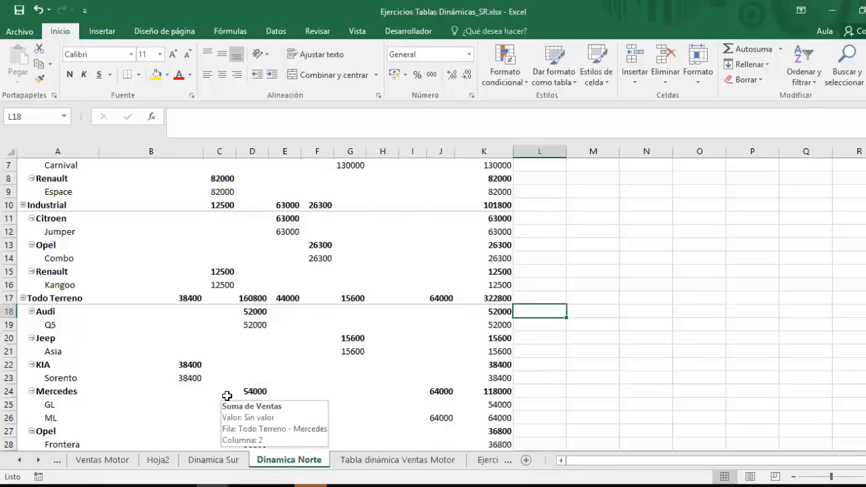
left_click(136, 463)
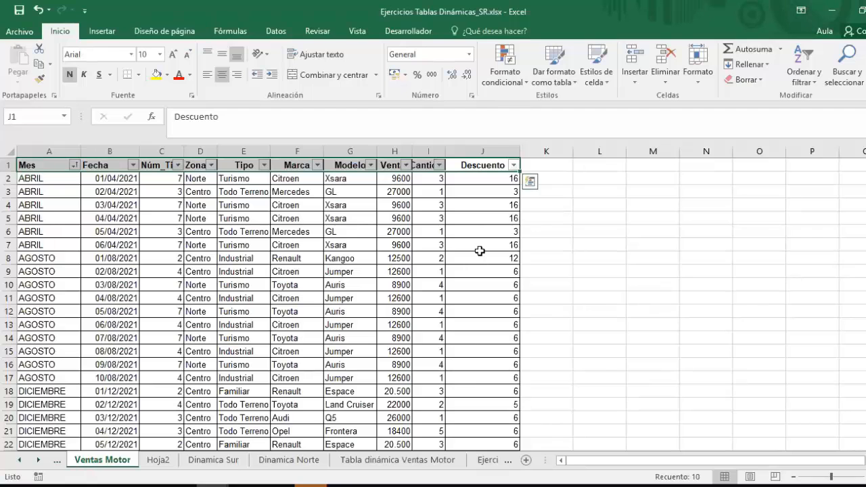
left_click(289, 460)
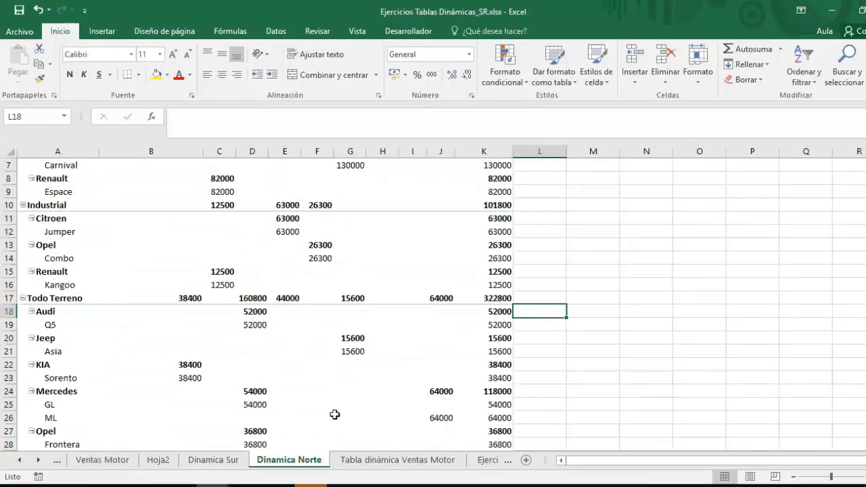
scroll(586, 393, "up", 2)
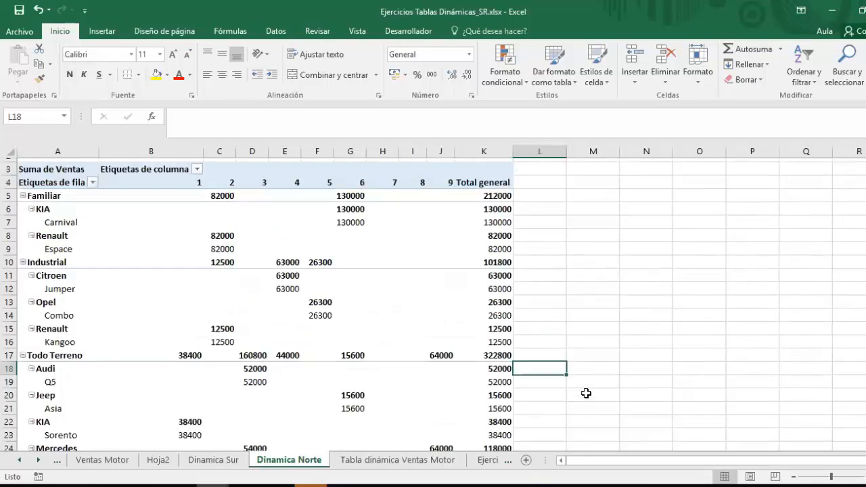
scroll(587, 393, "down", 6)
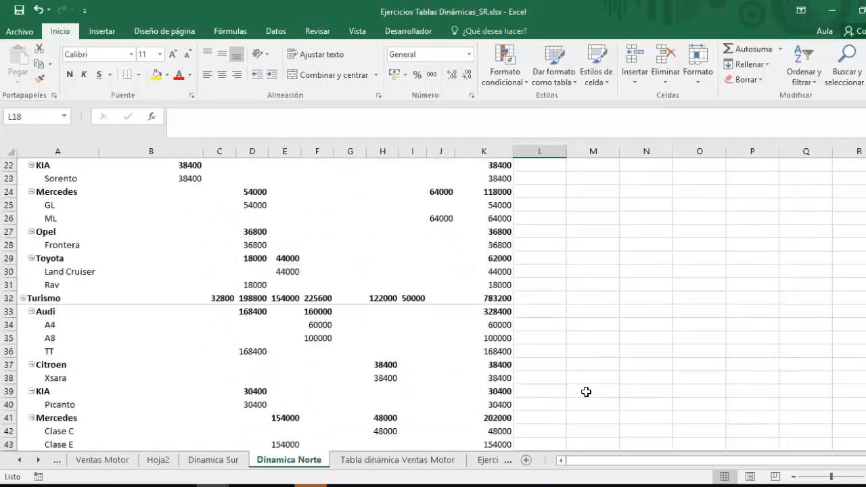
scroll(586, 393, "up", 7)
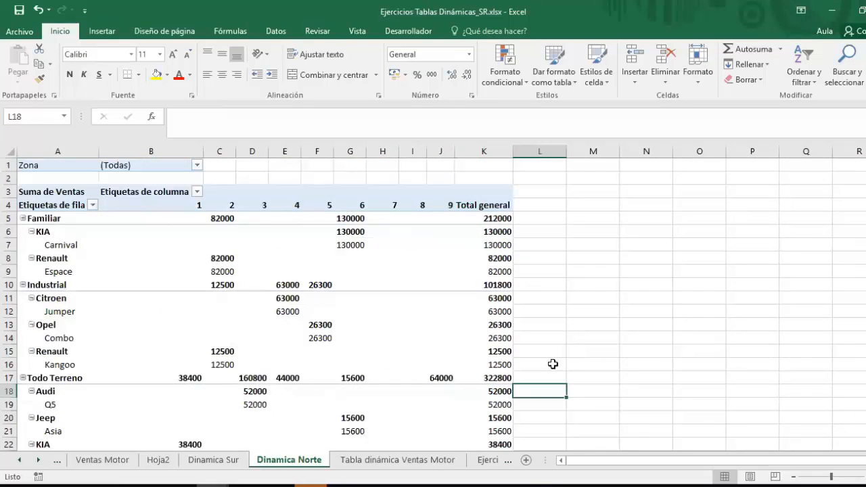
Step: Widen columns C and D of the pivot table on the Dinamica Sur sheet
left_click(218, 460)
left_click(270, 337)
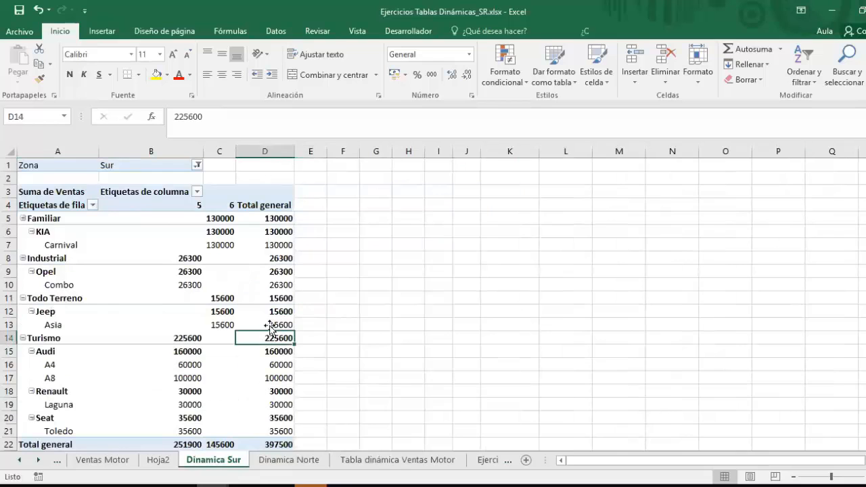
left_click_drag(293, 155, 311, 149)
left_click_drag(236, 150, 282, 150)
left_click_drag(357, 152, 404, 152)
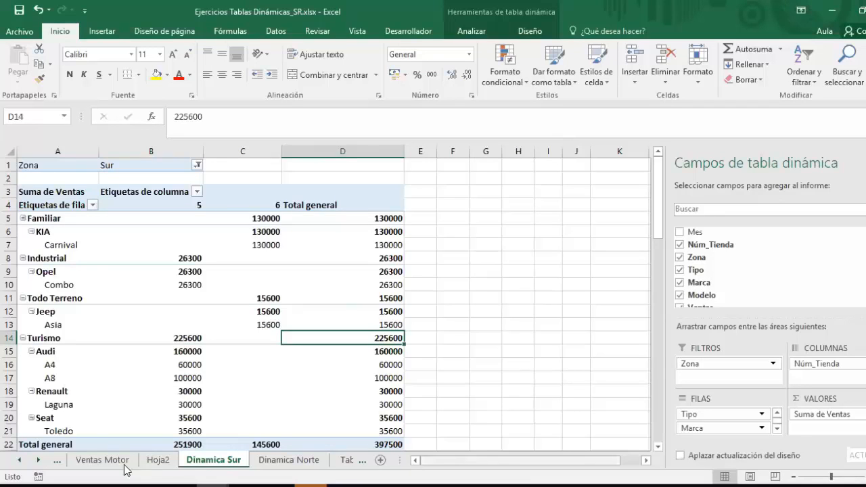
left_click(506, 299)
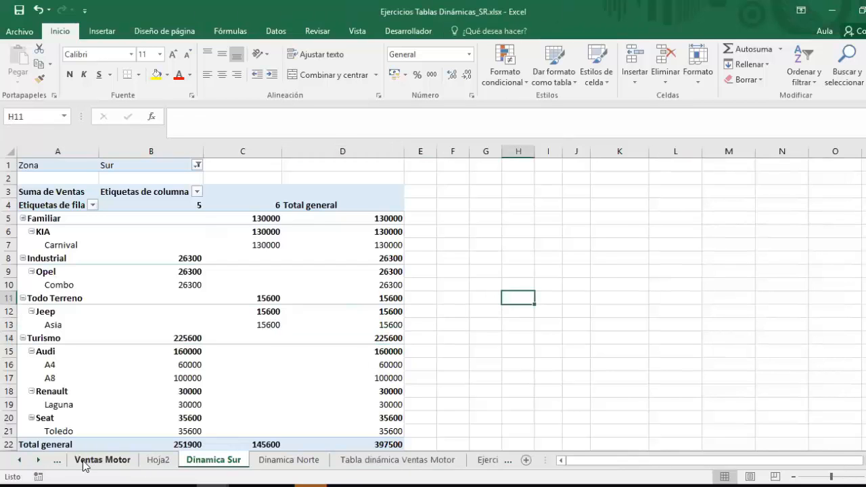
Step: Examine the Ventas Motor records, the Dinamica Sur pivot table down to its grand total, and the pivot table analysis commands
left_click(103, 461)
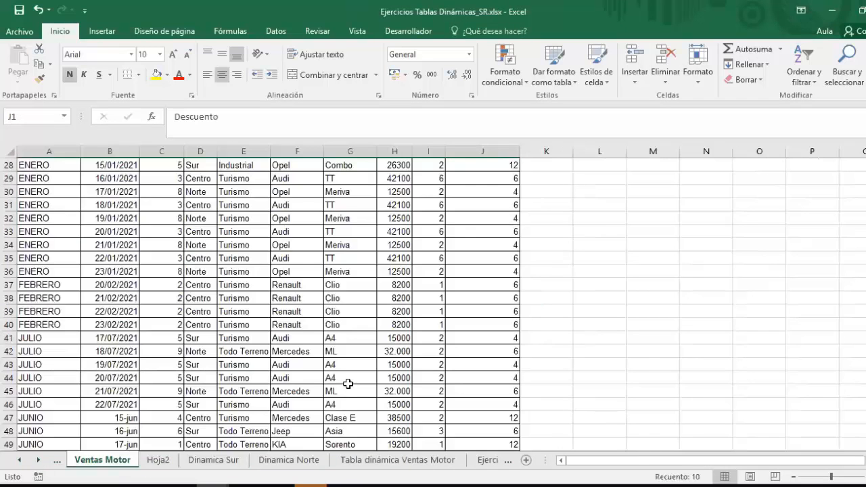
scroll(347, 385, "down", 6)
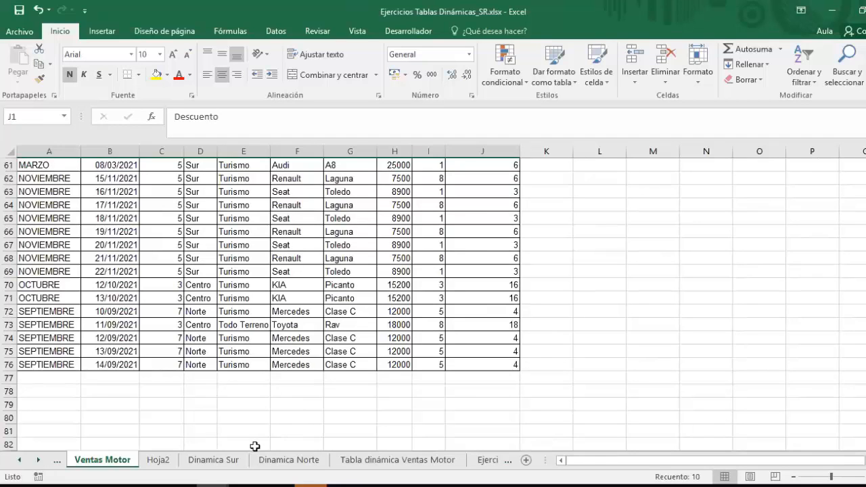
left_click(214, 466)
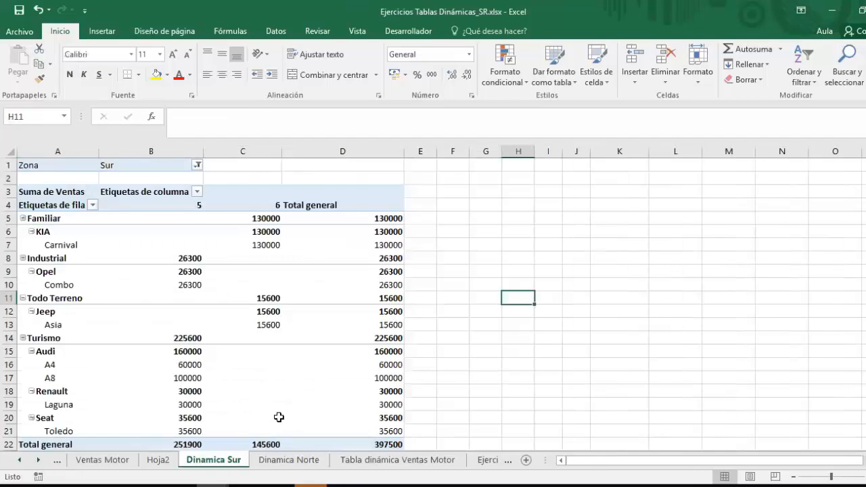
scroll(279, 419, "down", 4)
scroll(279, 418, "up", 3)
scroll(279, 418, "up", 1)
scroll(282, 413, "down", 1)
left_click(557, 285)
left_click(188, 285)
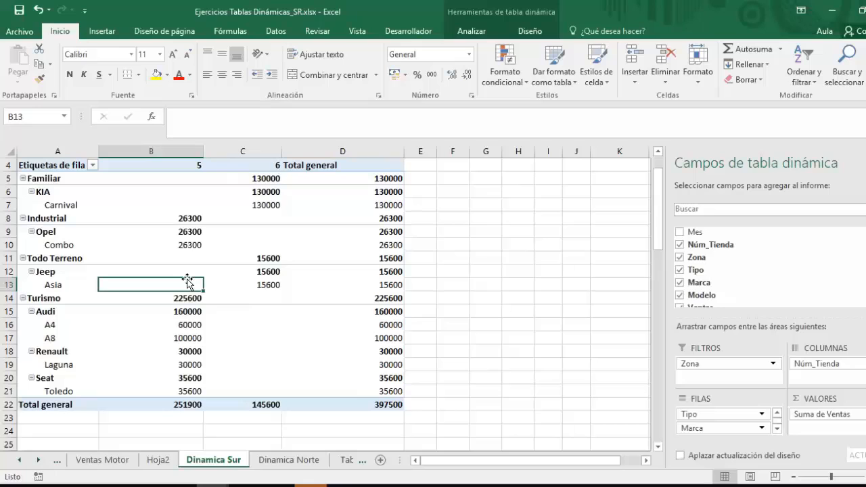
left_click(470, 31)
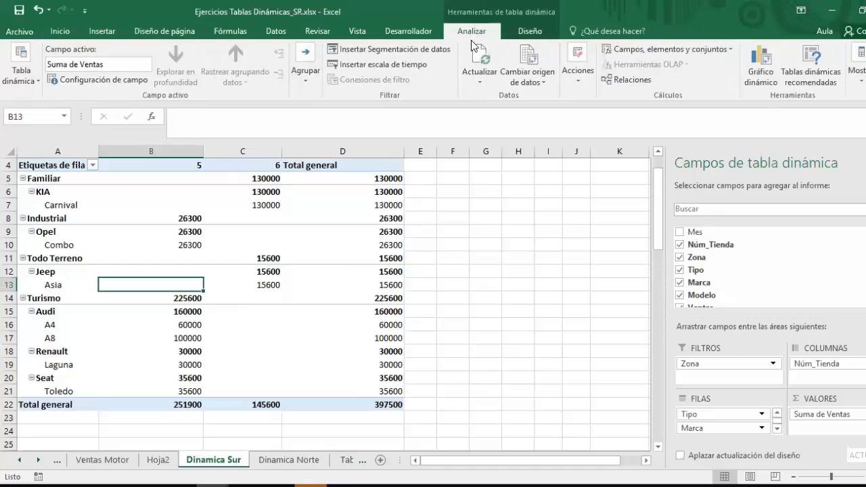
Step: Set the Cantidad of the first Ventas Motor record, the 01/04/2021 Citroen Xsara in cell I2, to 300
left_click(102, 459)
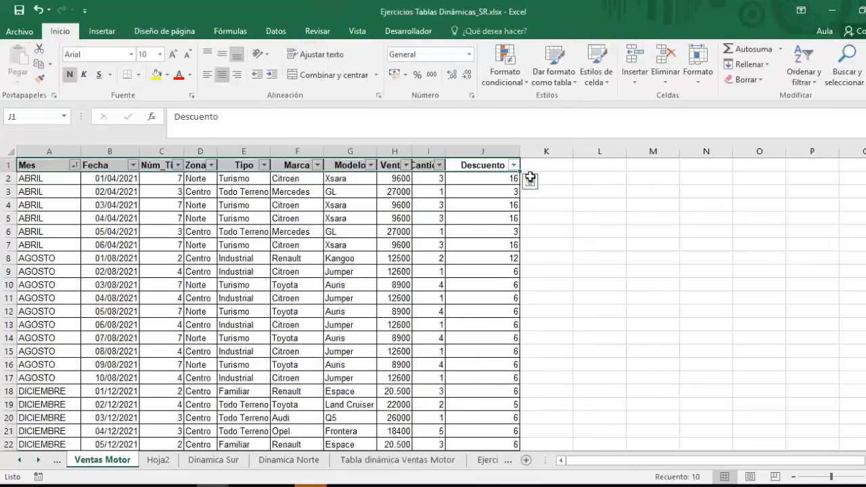
key("Down")
left_click(437, 179)
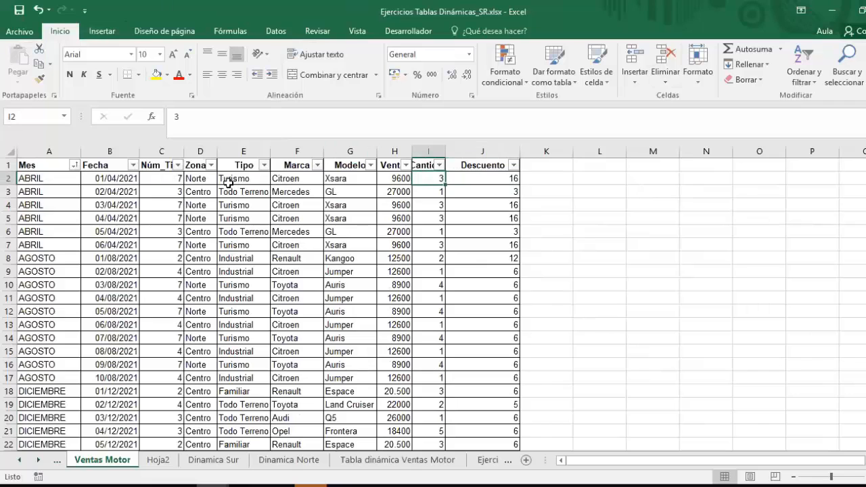
double_click(439, 174)
type("00")
key("Return")
left_click(393, 257)
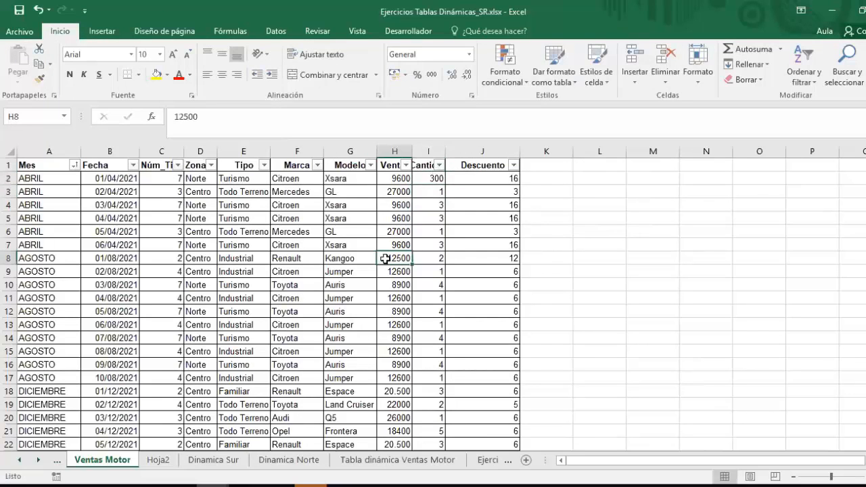
Step: Check the Dinamica Sur and Dinamica Norte pivot tables against the edited source record, looking for the Citroen Xsara row under Turismo
left_click(233, 462)
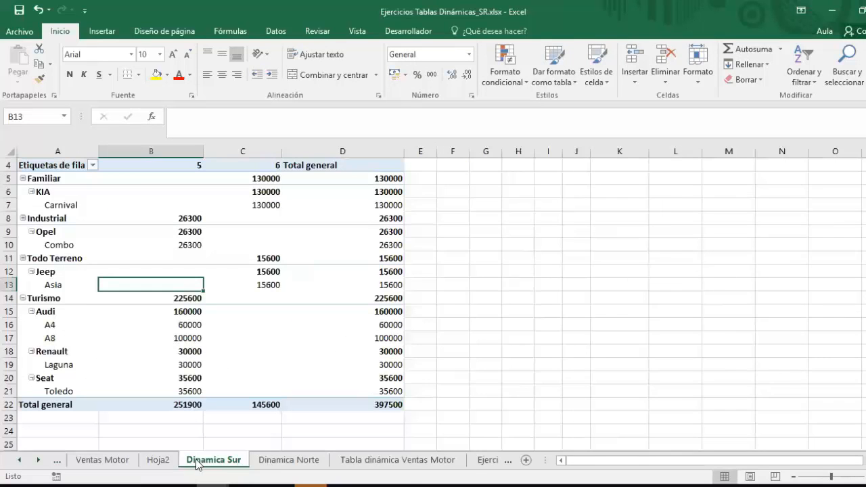
left_click(150, 461)
left_click(102, 460)
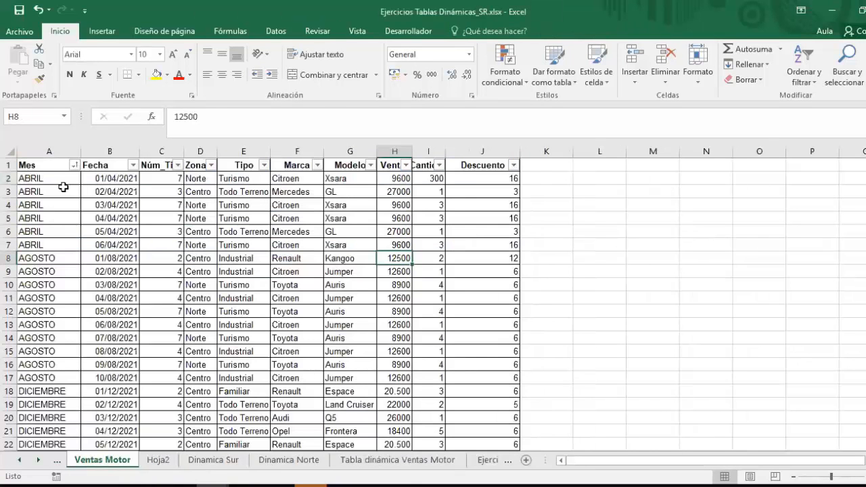
left_click(289, 461)
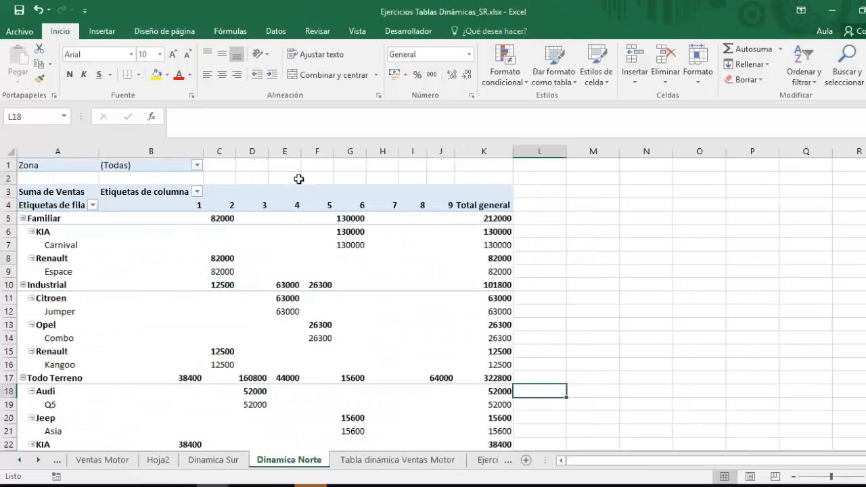
scroll(159, 315, "down", 1)
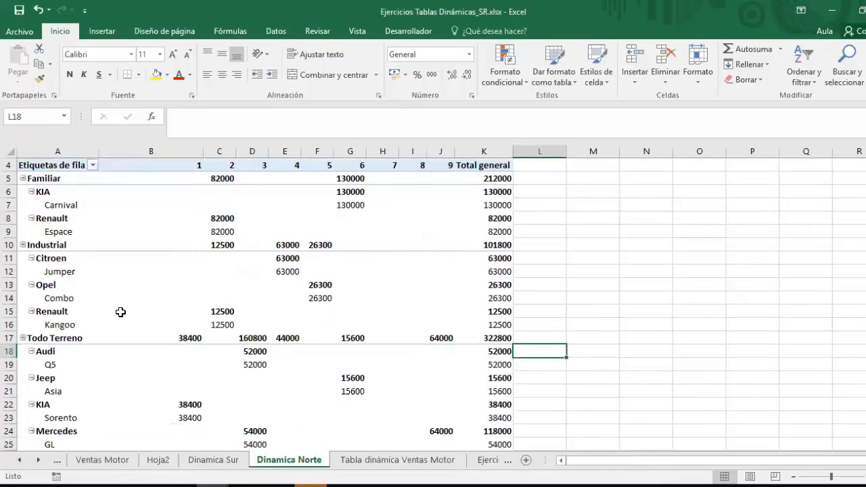
scroll(120, 315, "down", 2)
scroll(122, 322, "down", 3)
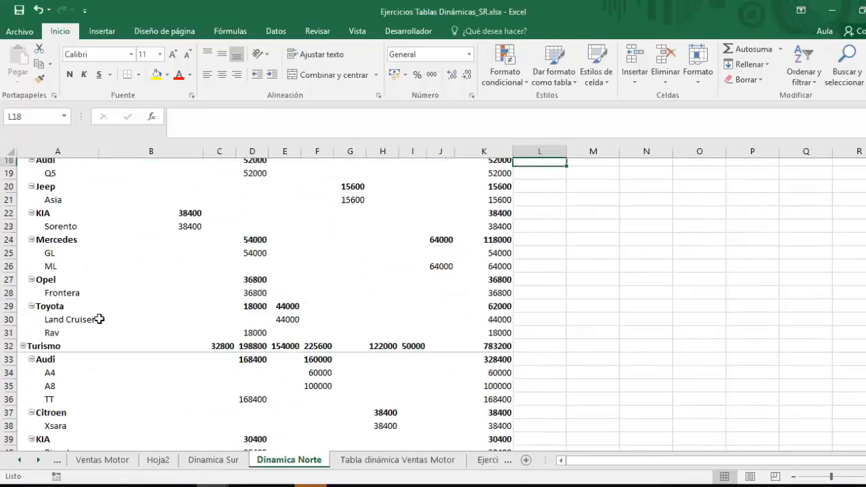
scroll(82, 311, "down", 3)
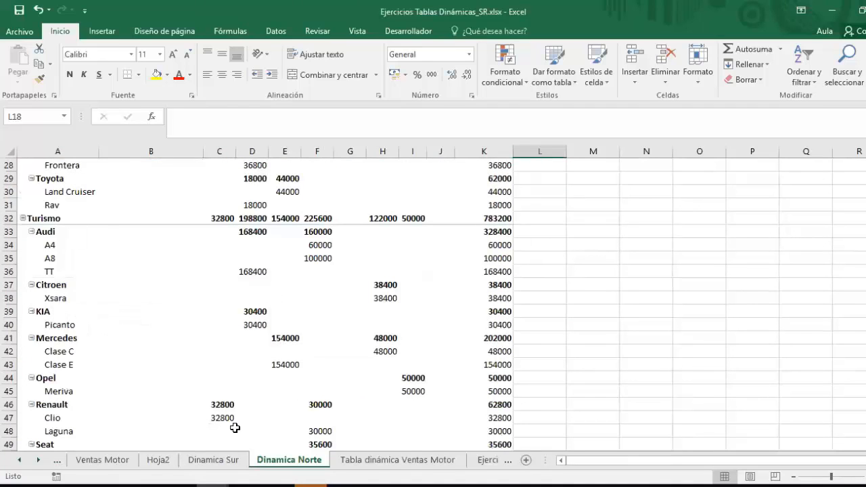
Step: Set the Ventas value of the first Ventas Motor record, cell H2, to 9600000
left_click(103, 460)
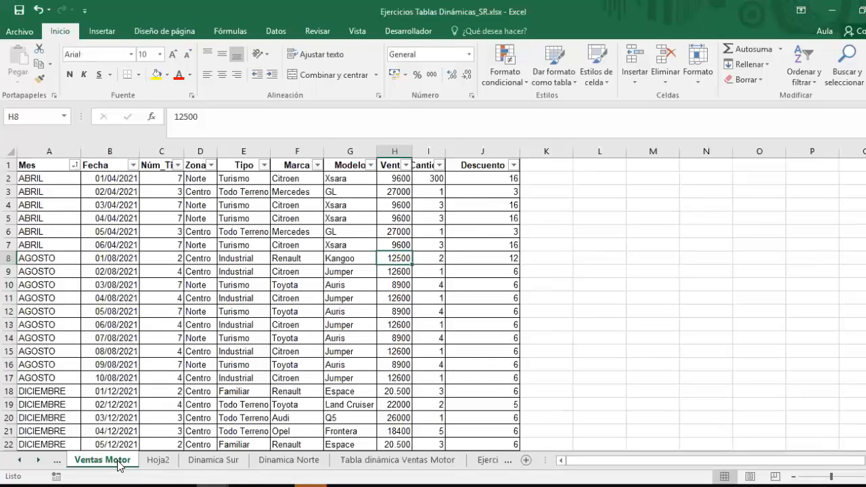
left_click(399, 179)
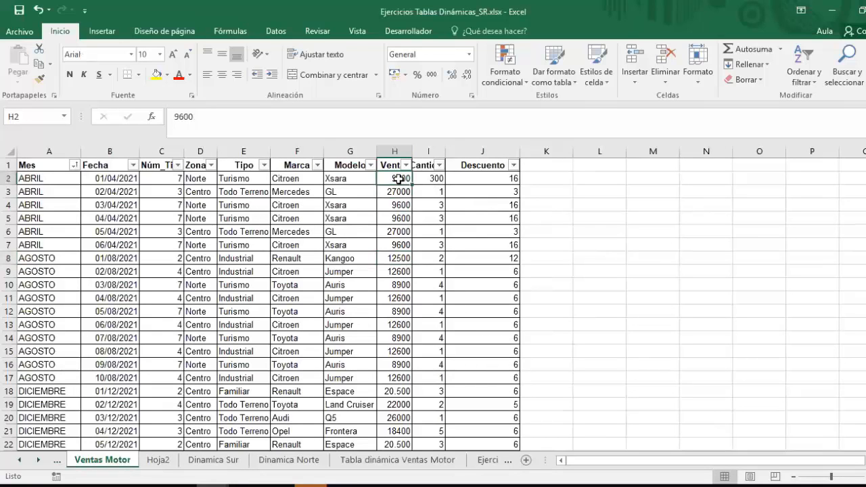
double_click(387, 179)
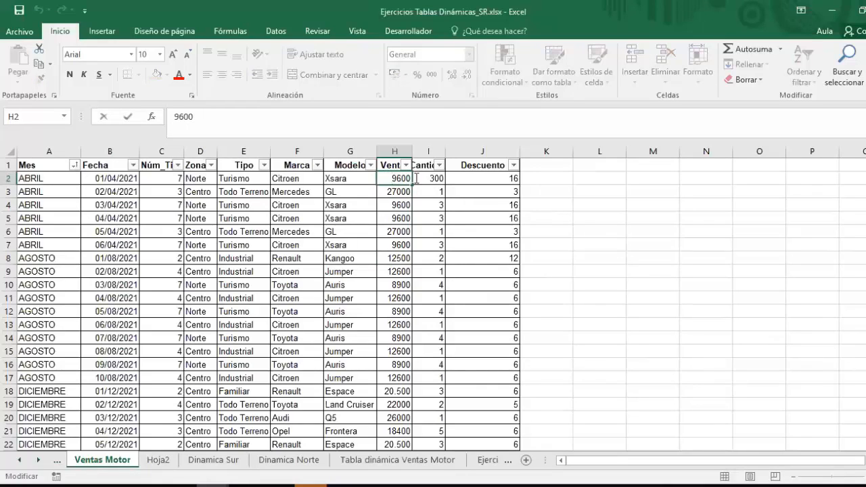
left_click_drag(415, 179, 381, 179)
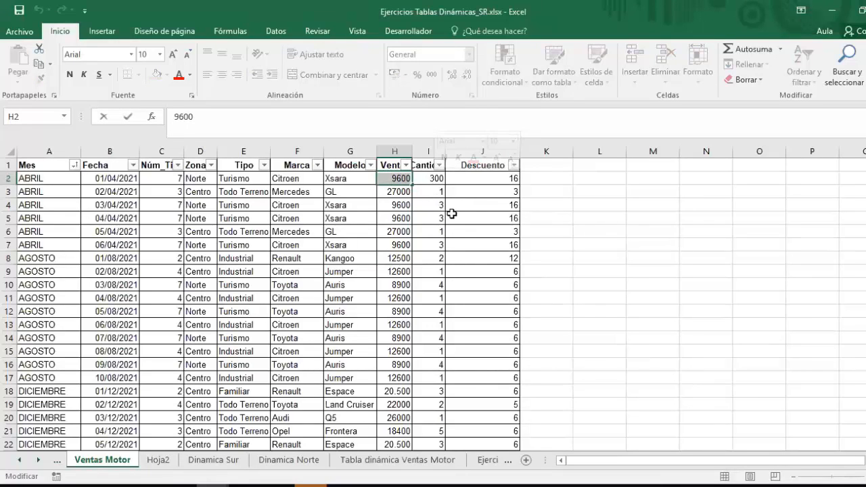
type("9600000")
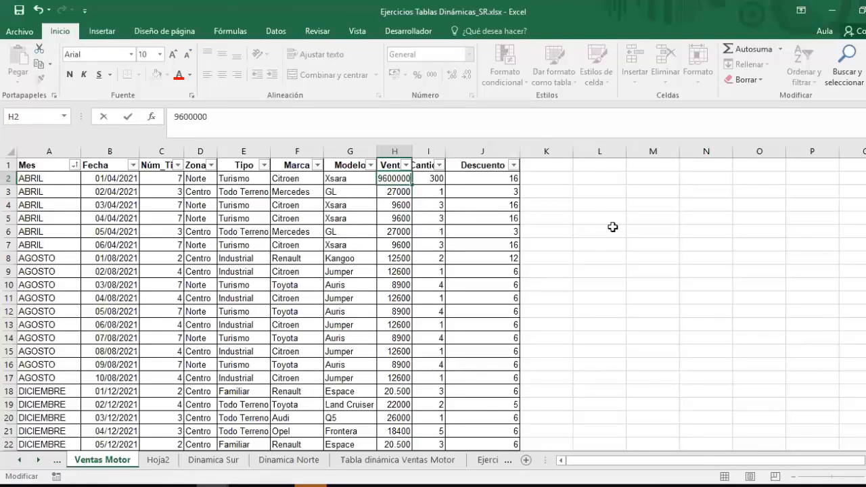
left_click(602, 245)
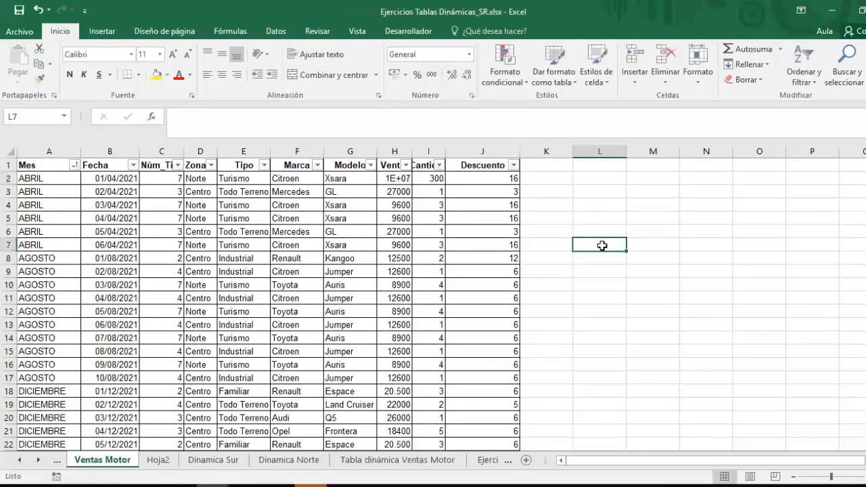
Step: Refresh the Dinamica Norte pivot table from its source data and select the Citroen Xsara sales value for store 7
left_click(291, 460)
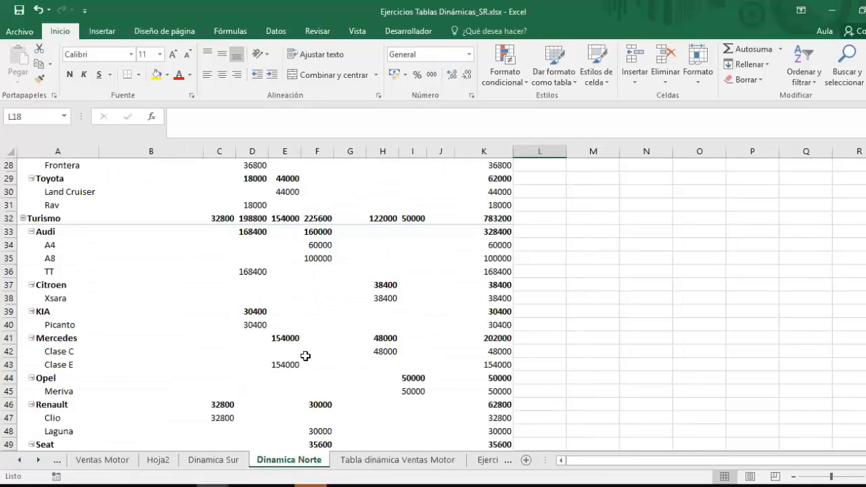
left_click(359, 353)
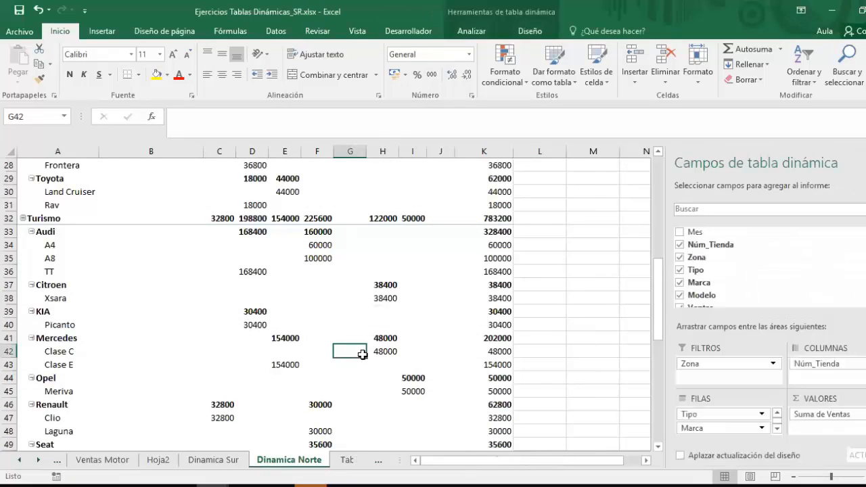
left_click(474, 31)
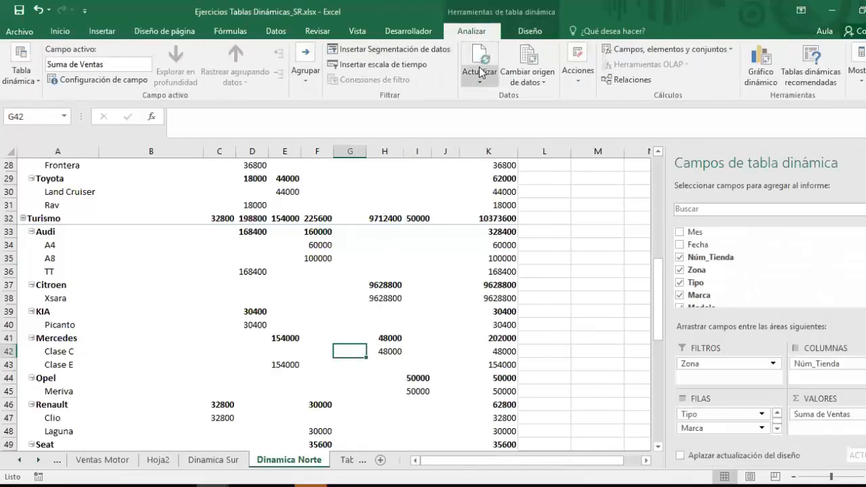
left_click(381, 299)
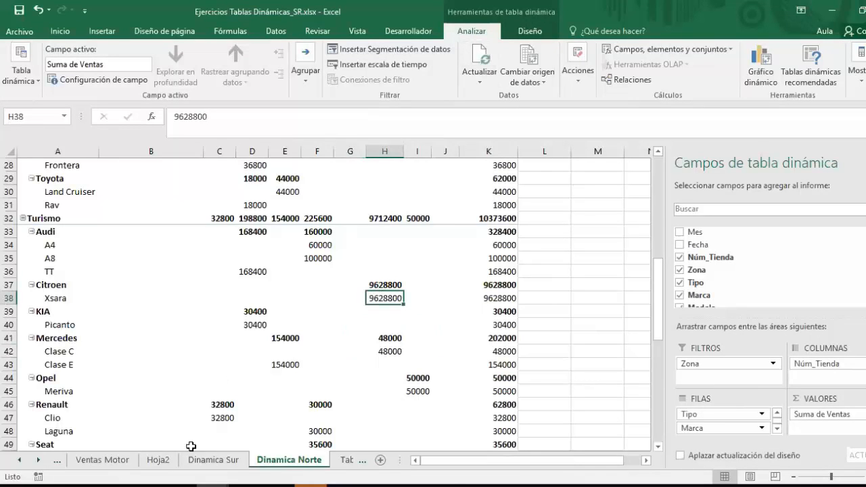
Step: Examine the Ventas Motor source records from the header row down to the last September row, checking the extent of the data range
left_click(124, 464)
left_click(312, 462)
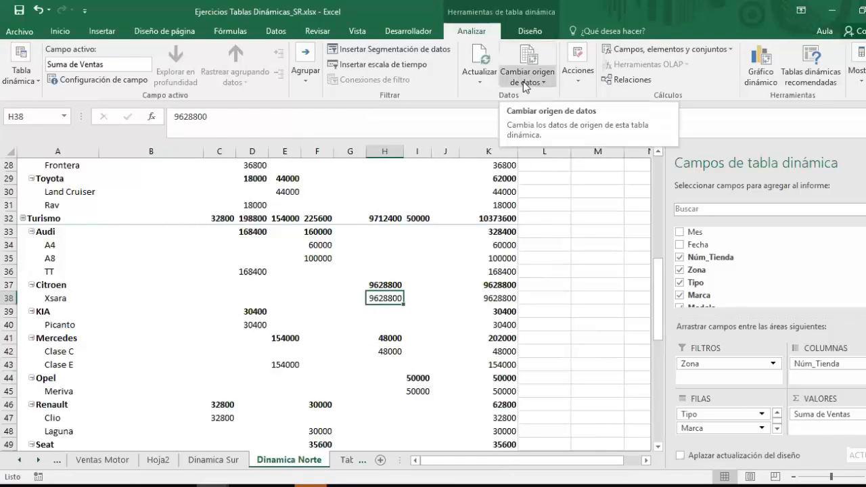
left_click(526, 81)
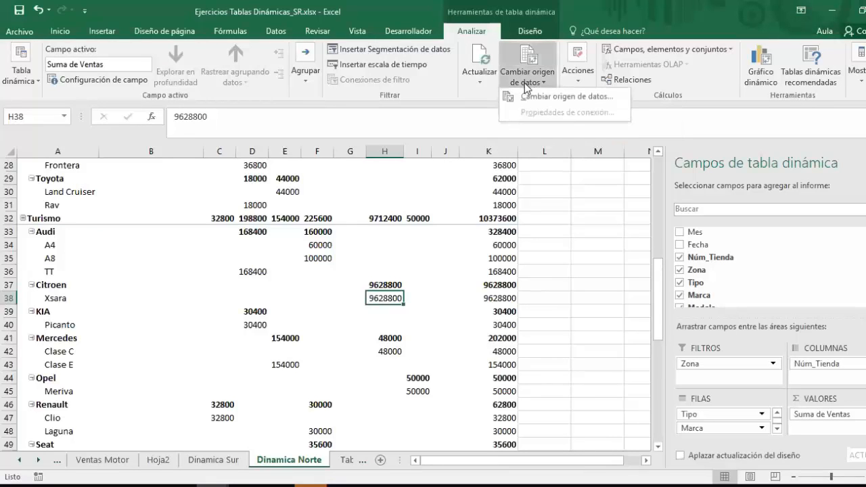
left_click(113, 465)
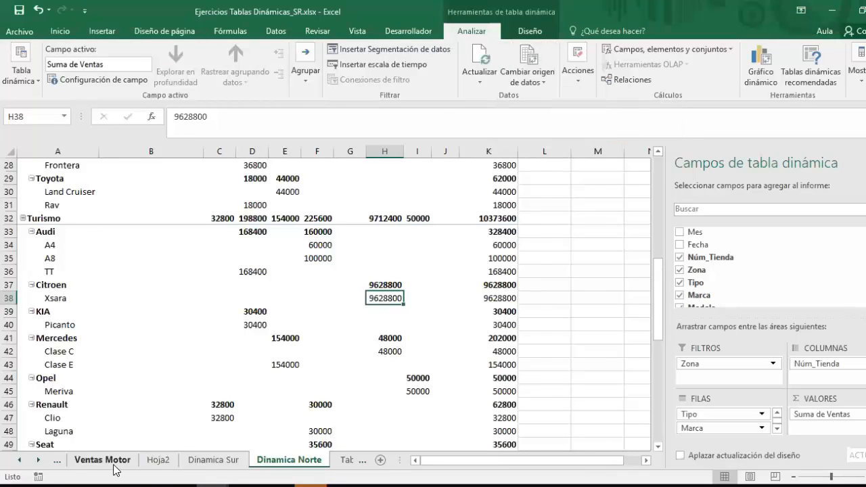
left_click(115, 465)
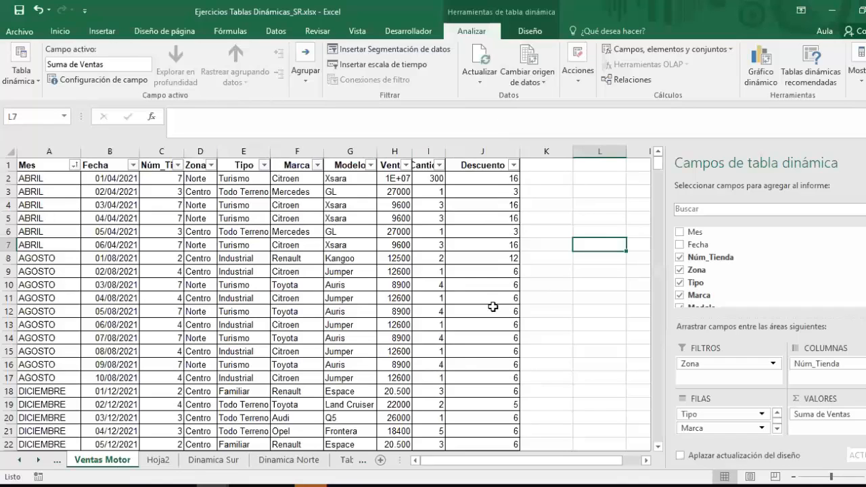
scroll(493, 307, "down", 19)
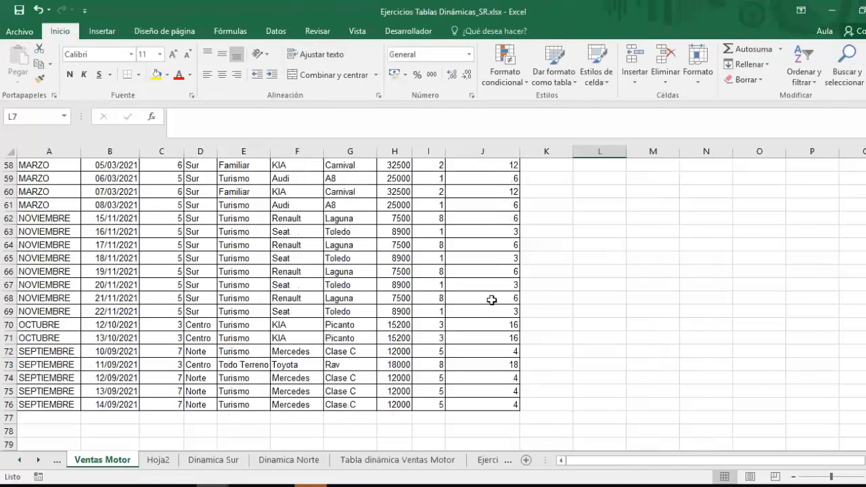
scroll(492, 299, "up", 18)
scroll(492, 300, "up", 1)
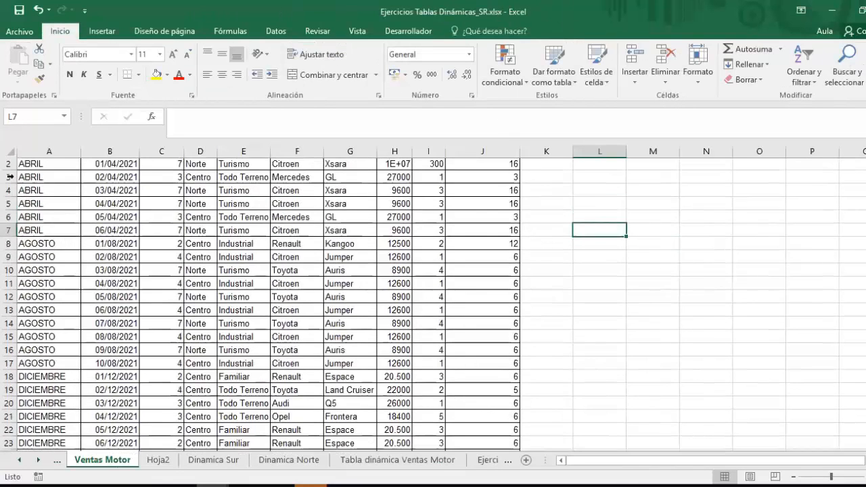
left_click(73, 165)
left_click(60, 179)
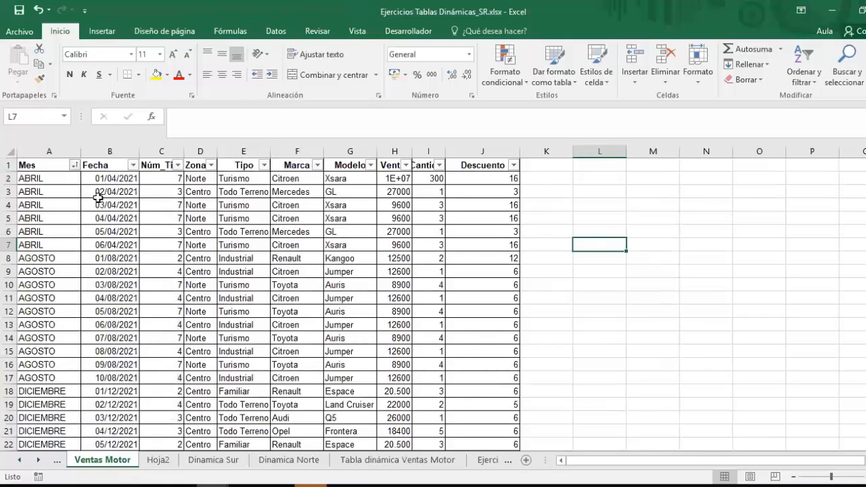
scroll(217, 319, "down", 6)
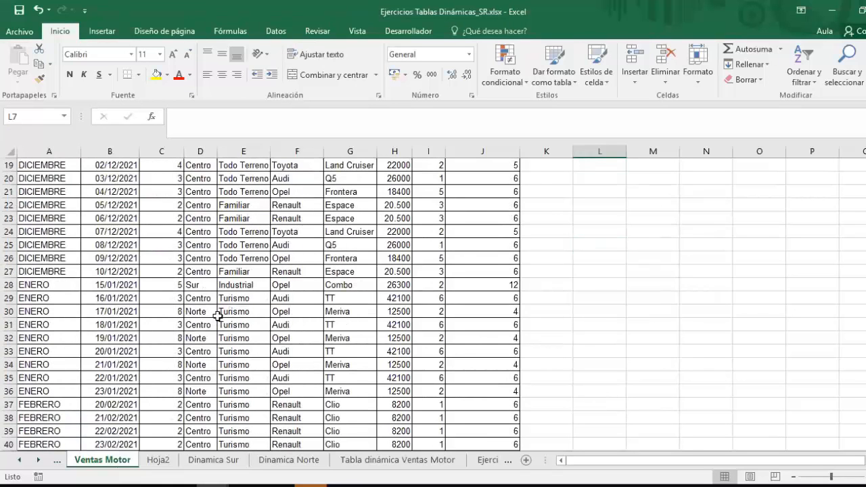
scroll(217, 316, "down", 16)
scroll(217, 315, "up", 3)
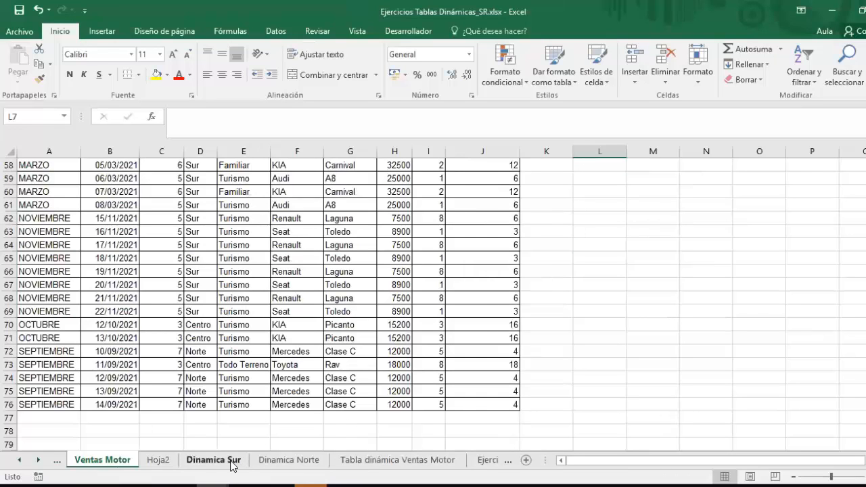
Step: Change the Dinamica Norte pivot table's data source to the Ventas Motor range $A$1:$J$53
left_click(283, 462)
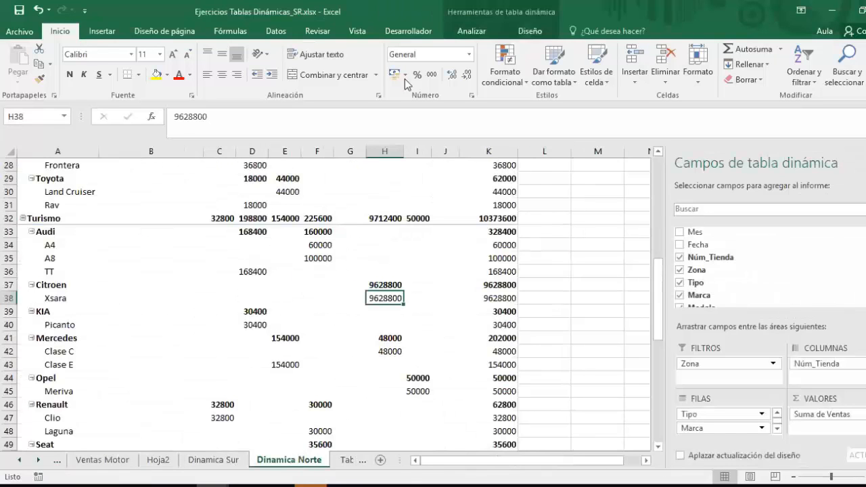
left_click(359, 230)
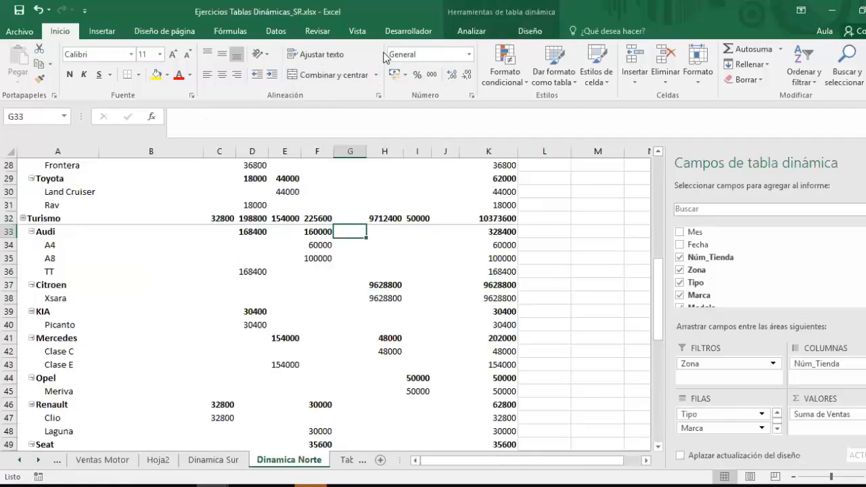
left_click(472, 33)
left_click(529, 80)
left_click(541, 102)
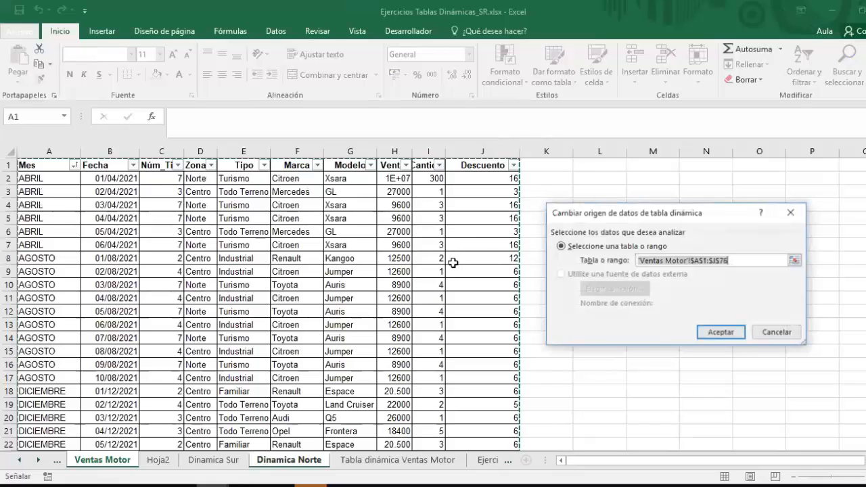
scroll(453, 262, "down", 18)
scroll(482, 359, "up", 7)
left_click_drag(504, 360, 4, 146)
scroll(499, 254, "down", 5)
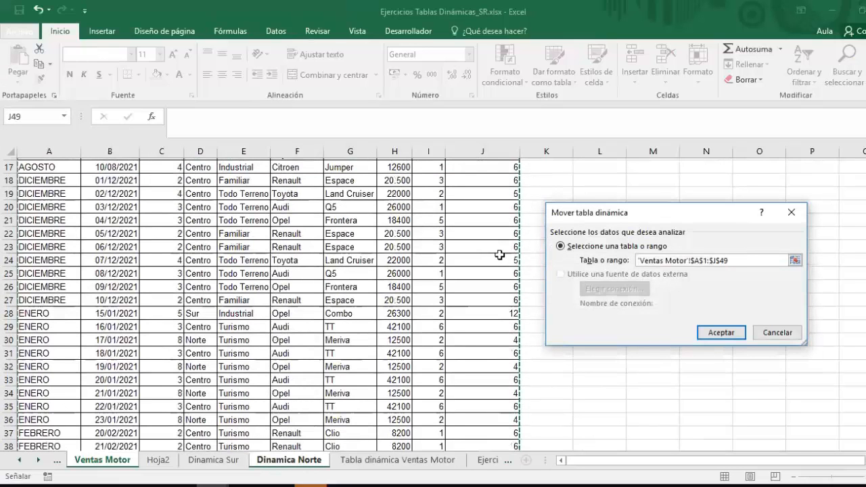
scroll(499, 254, "down", 9)
left_click_drag(474, 298, 4, 5)
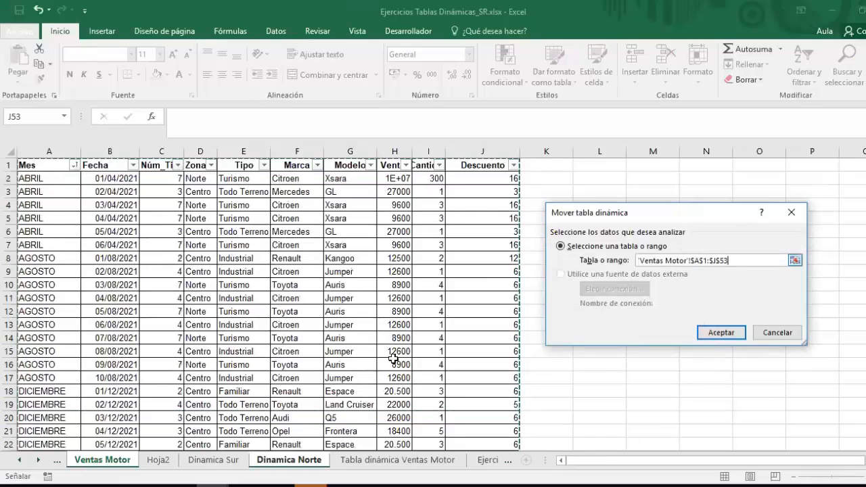
key("Return")
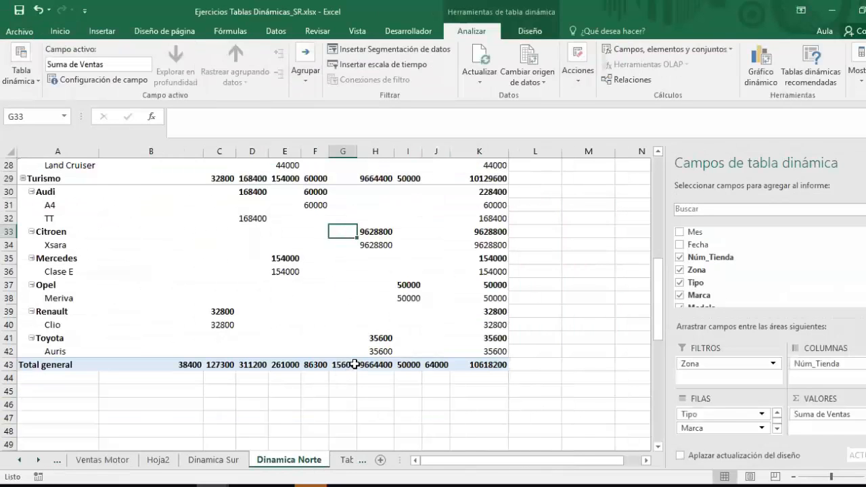
Step: Add the Mes field to the Dinamica Norte pivot table as the outermost row field, above Tipo
scroll(356, 349, "up", 9)
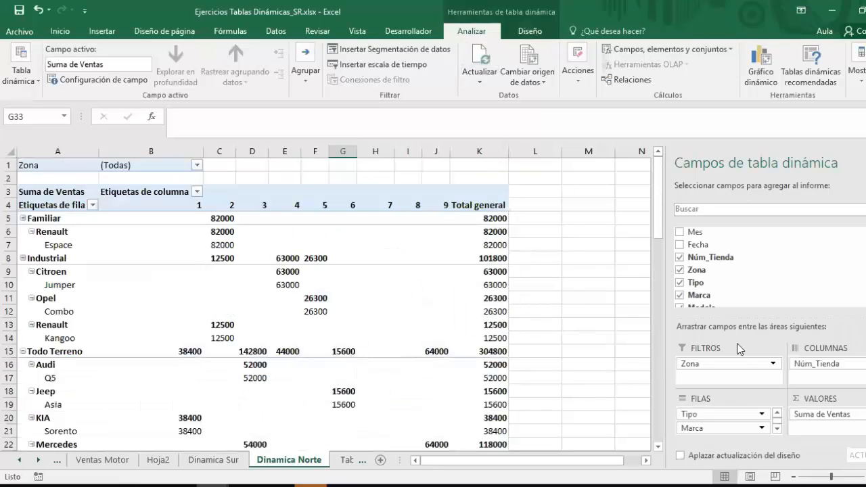
left_click(677, 237)
left_click_drag(707, 233, 712, 413)
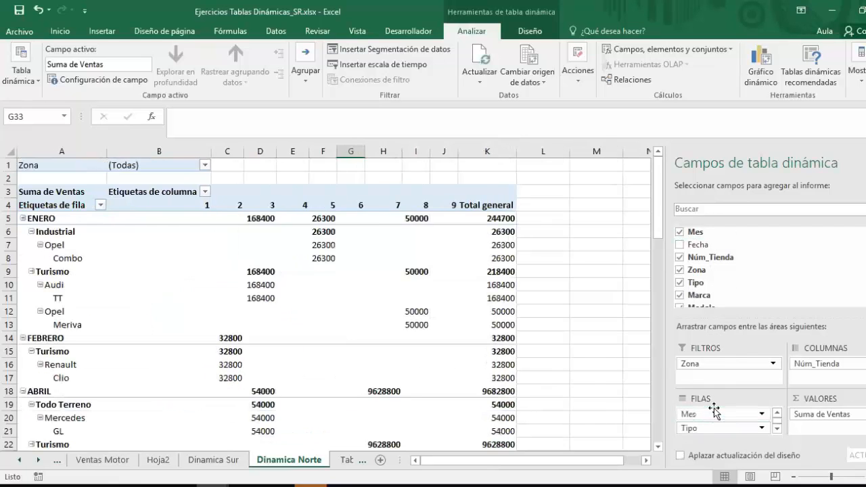
Step: Examine the month-by-month sales breakdown in the Dinamica Norte pivot table down to the Total general row
scroll(273, 294, "down", 6)
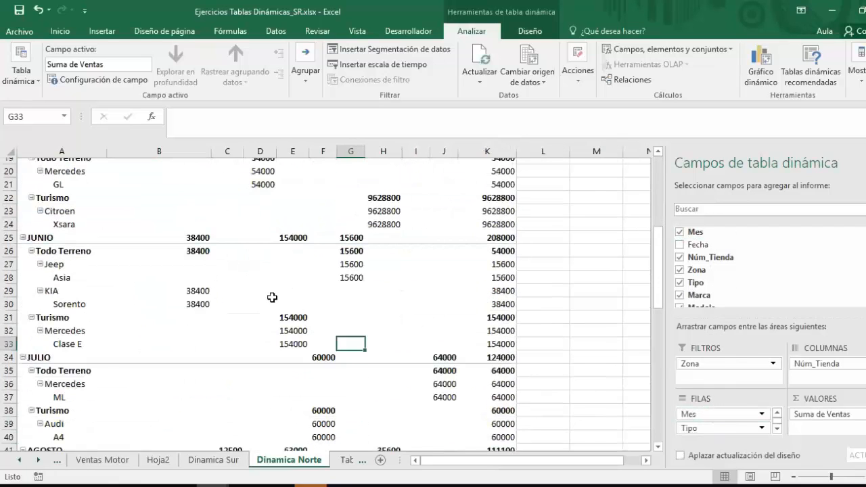
scroll(272, 298, "down", 10)
scroll(272, 298, "up", 4)
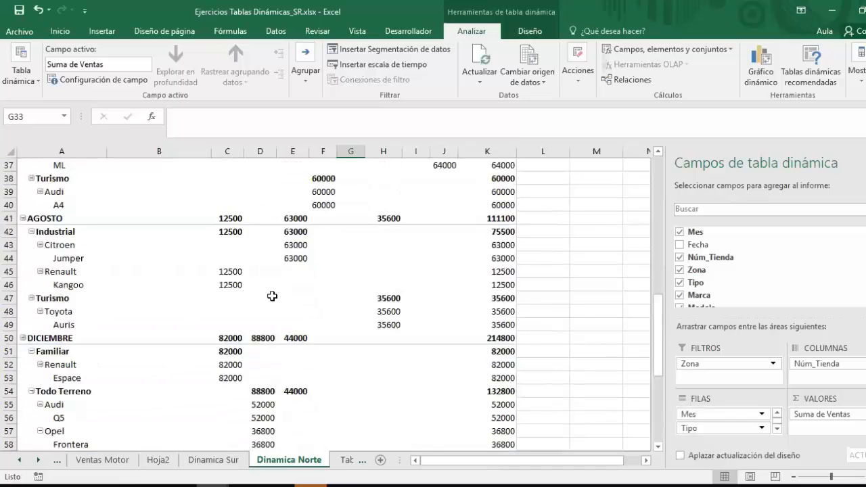
scroll(272, 296, "up", 8)
scroll(272, 297, "up", 3)
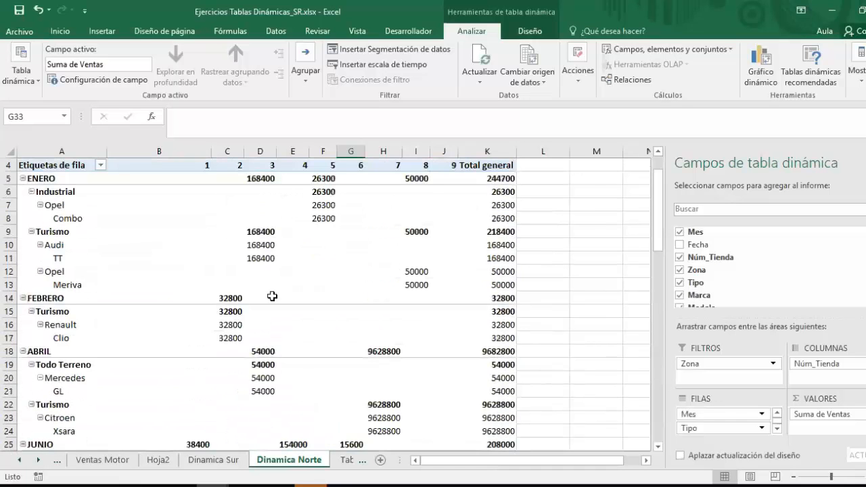
scroll(272, 296, "down", 4)
scroll(272, 296, "down", 9)
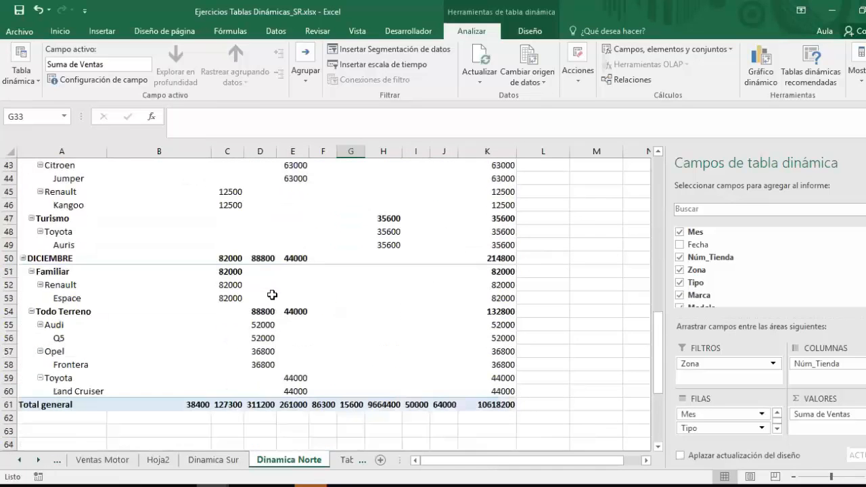
mouse_move(272, 295)
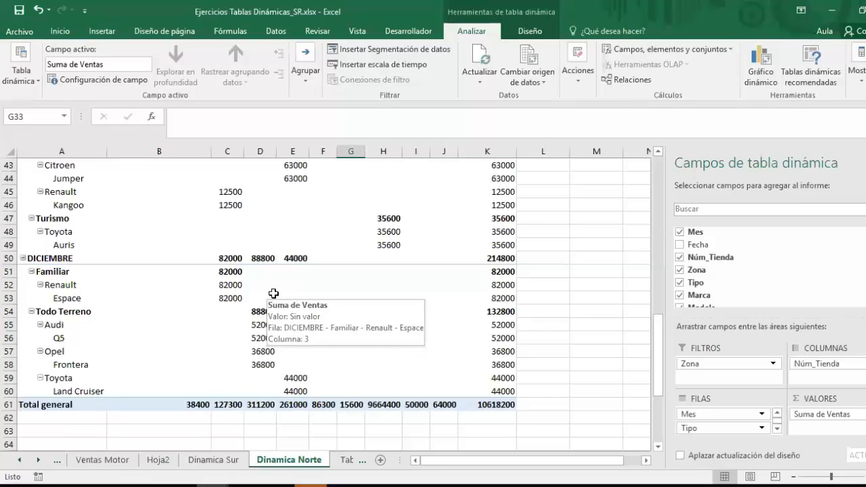
Step: Move the Mes field from the rows to the report filters, above Zona, in the Dinamica Norte pivot table
left_click_drag(735, 419, 731, 363)
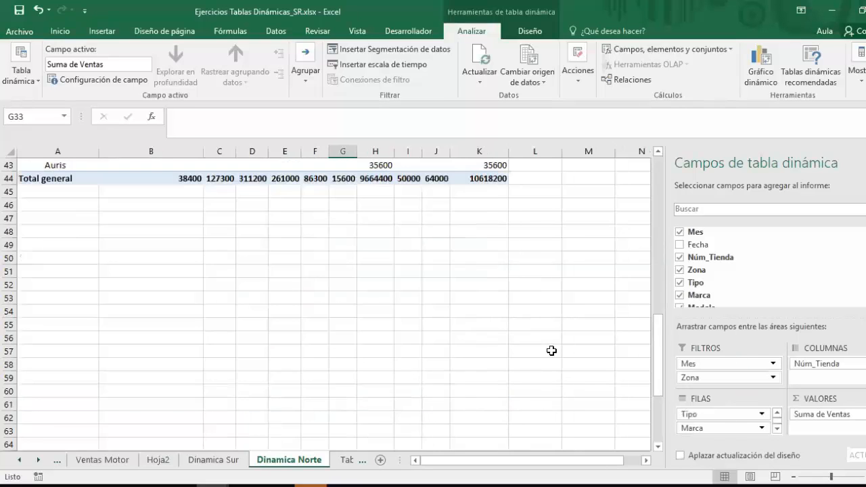
left_click(716, 365)
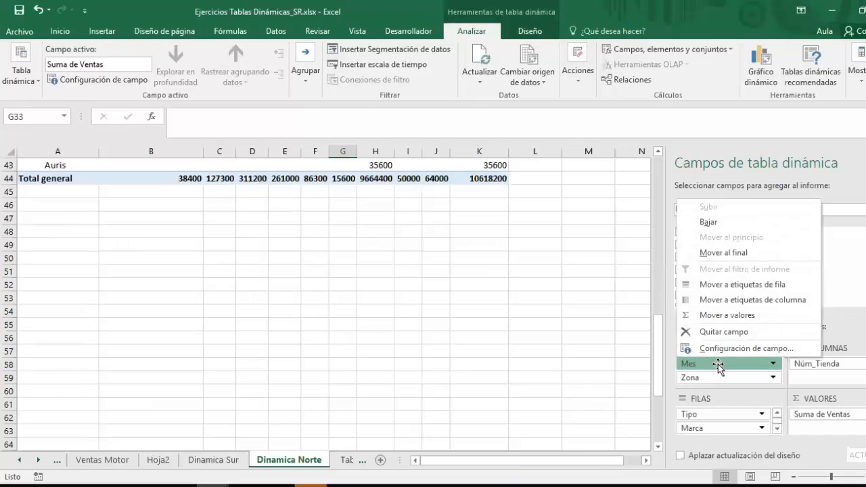
left_click(472, 355)
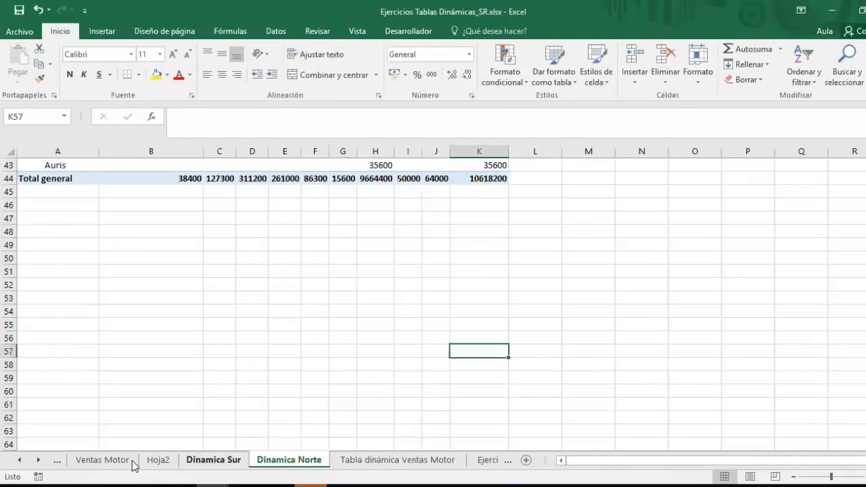
Step: Switch to the PowerPoint presentation and review slides 9 and 10 on the pivot table's predefined value calculations and filters
left_click(214, 461)
left_click(120, 463)
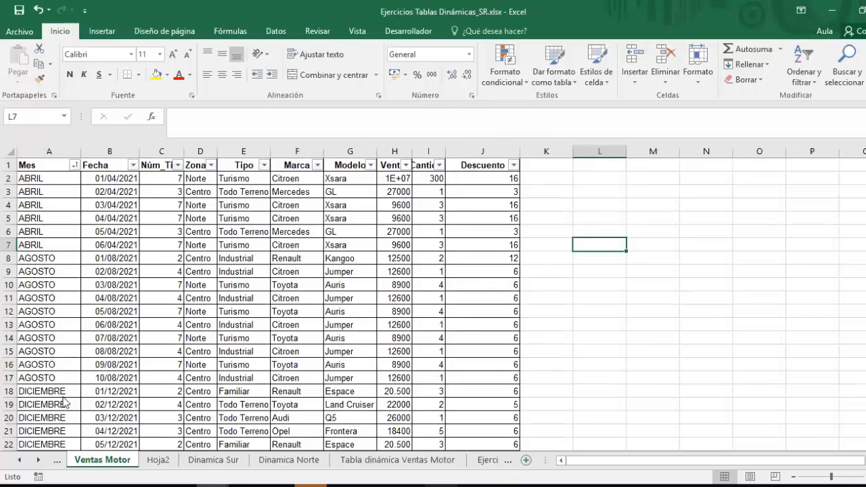
key("alt+Tab")
scroll(67, 416, "down", 2)
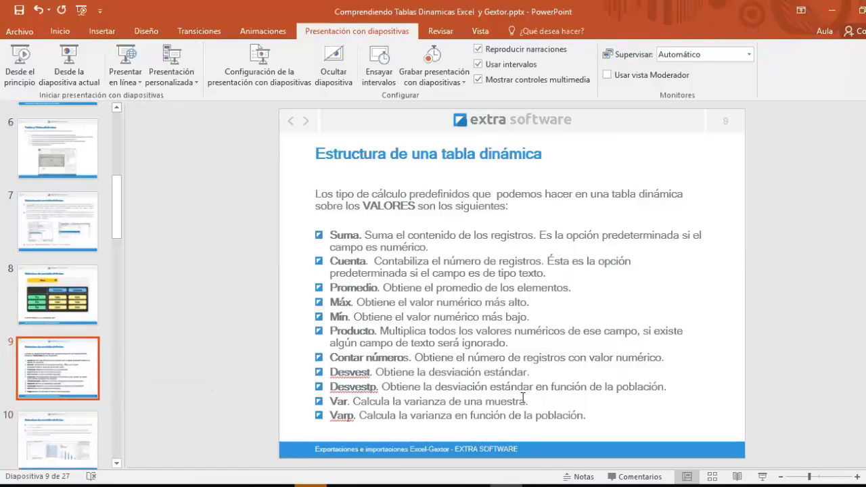
scroll(346, 447, "down", 1)
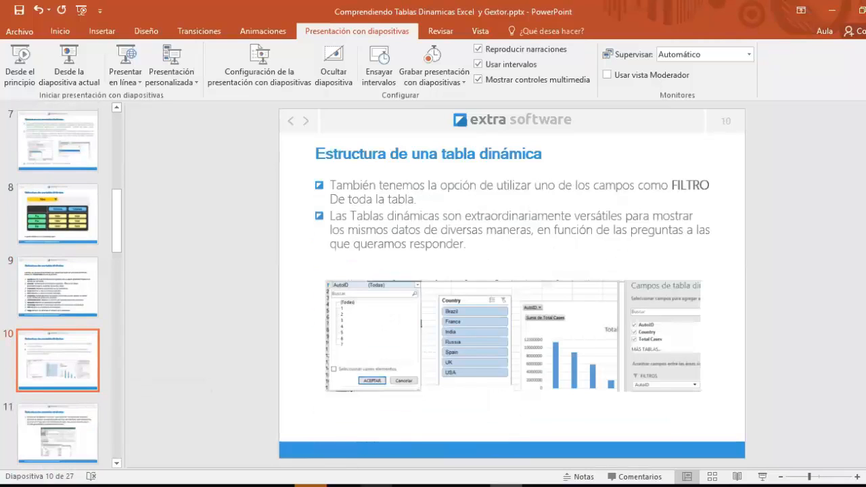
left_click(61, 300)
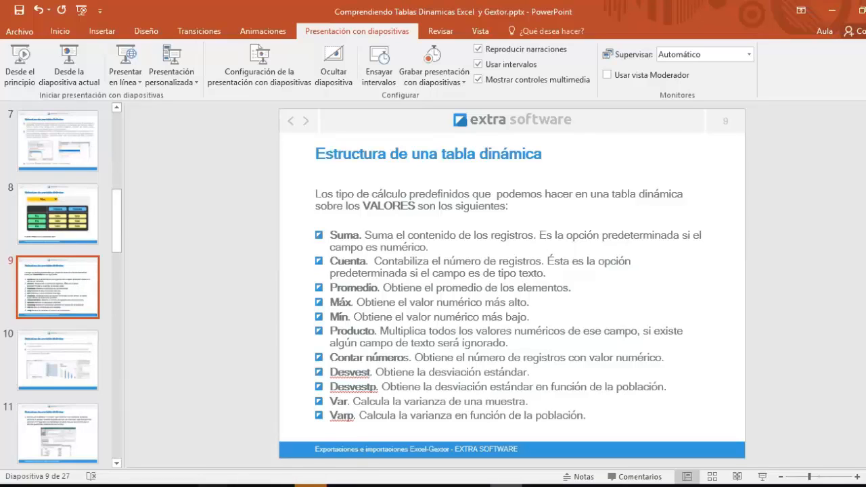
Step: Switch to the Ejercicios Tablas Dinámicas.xlsx workbook in Excel and look over its Ejercicio Segmentación and TABLA NOTAS sheets
mouse_move(277, 484)
left_click(150, 450)
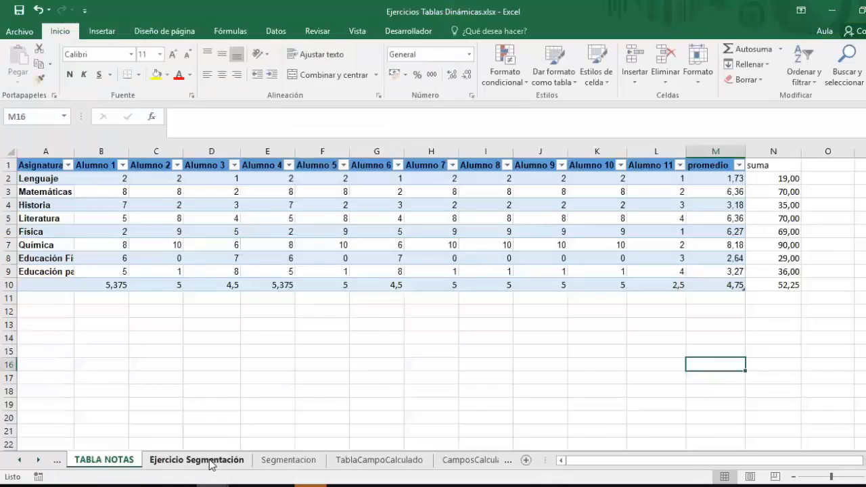
left_click(150, 461)
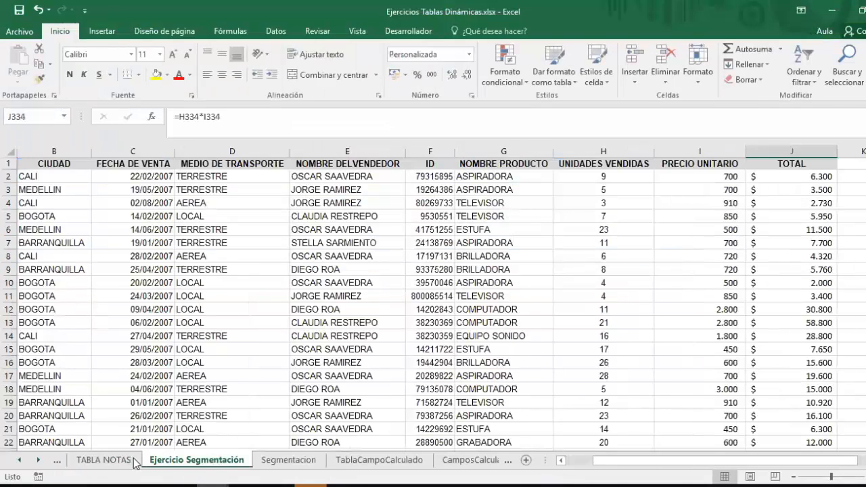
left_click(135, 462)
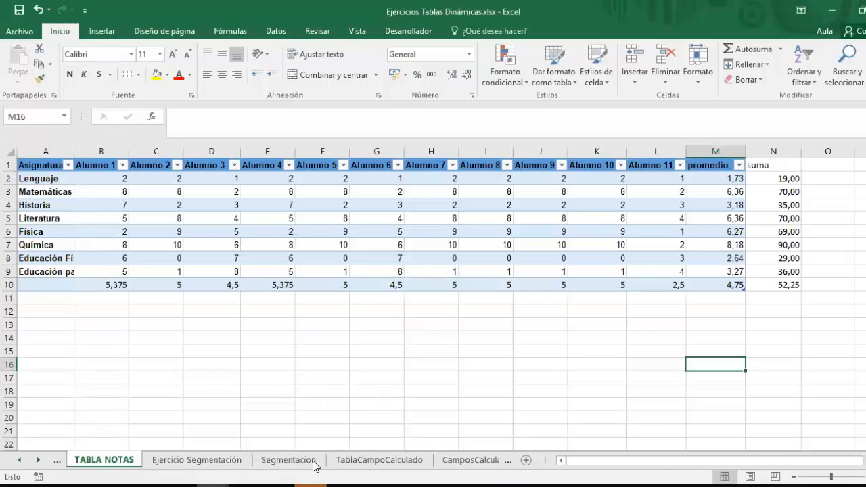
Step: Return to the Ejercicios Tablas Dinámicas_SR.xlsx workbook and open its Dinamica Norte sheet
left_click(266, 466)
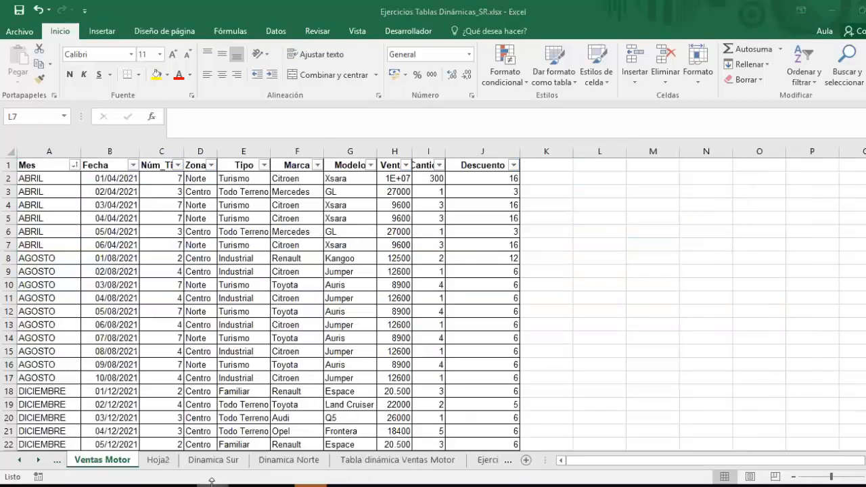
left_click(152, 467)
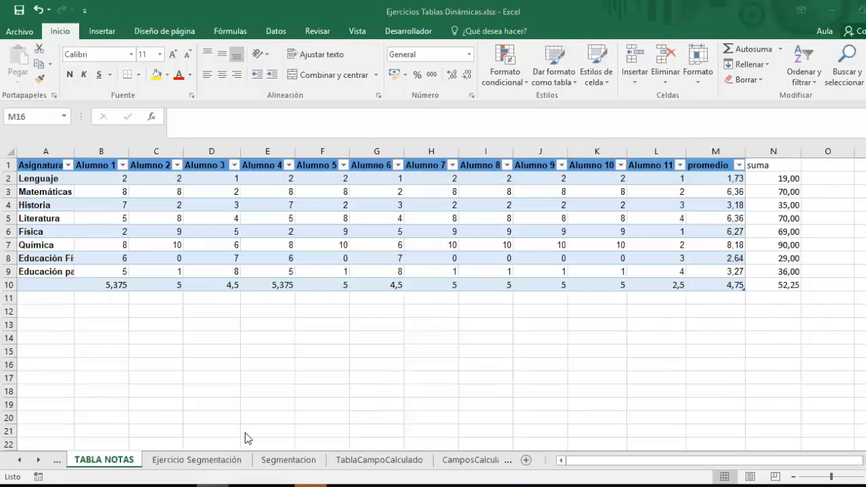
left_click(299, 431)
left_click(289, 459)
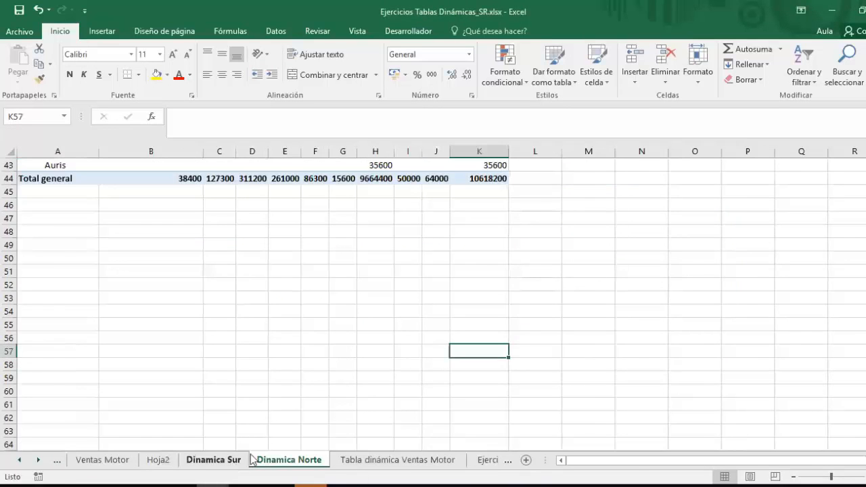
Step: Compare the pivot tables on the Dinamica Sur and Dinamica Norte sheets, ending on Dinamica Sur
left_click(213, 460)
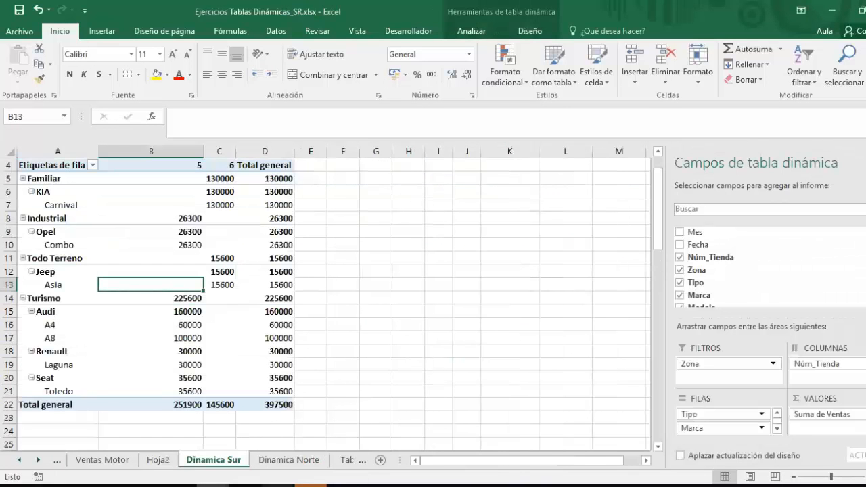
left_click(289, 460)
left_click(227, 461)
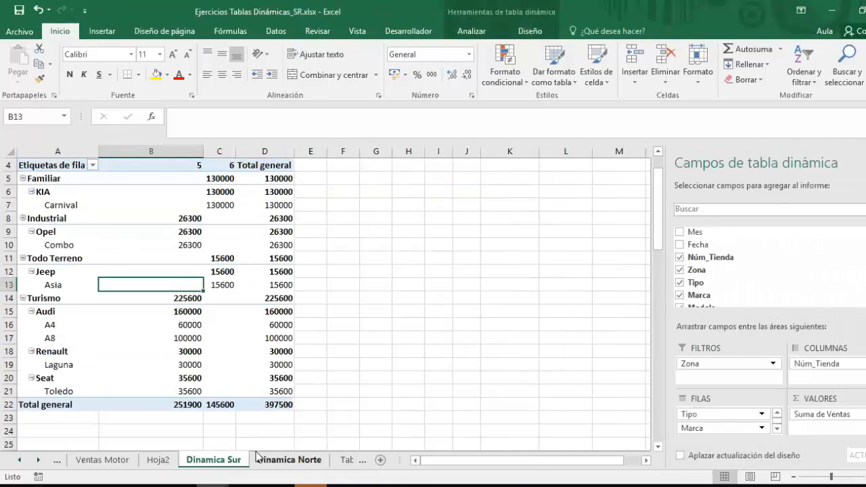
left_click(258, 459)
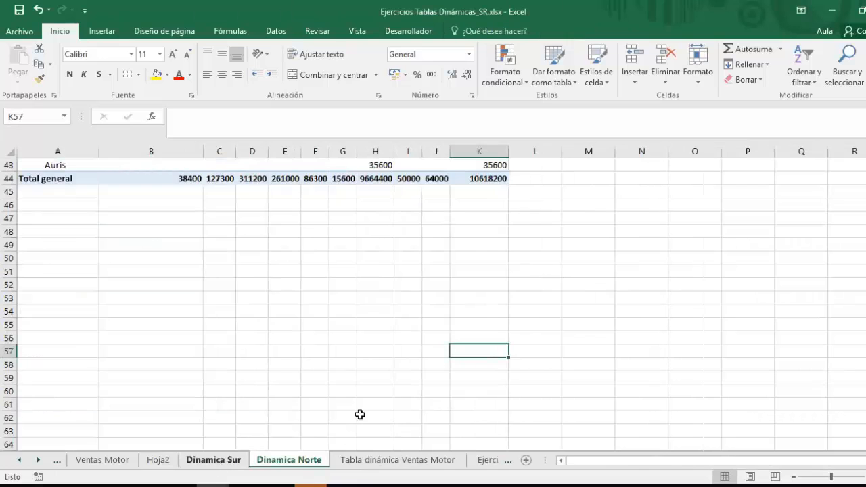
scroll(427, 394, "up", 5)
scroll(427, 393, "up", 9)
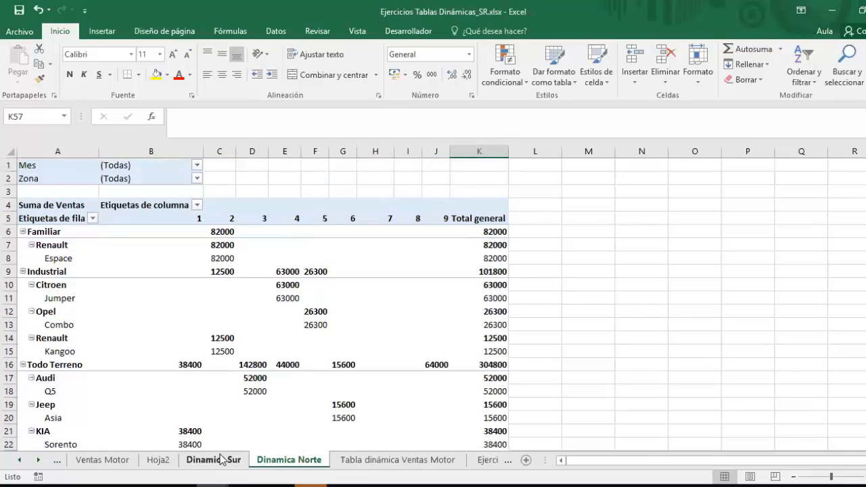
left_click(235, 462)
left_click(255, 462)
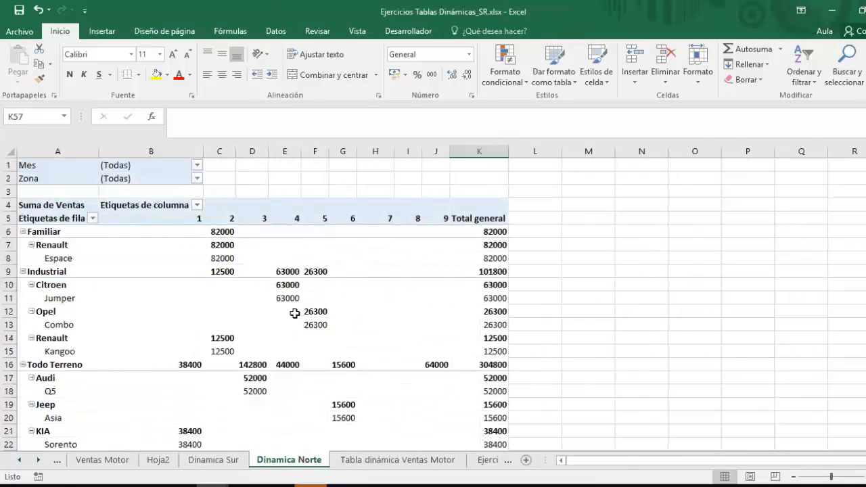
left_click(232, 460)
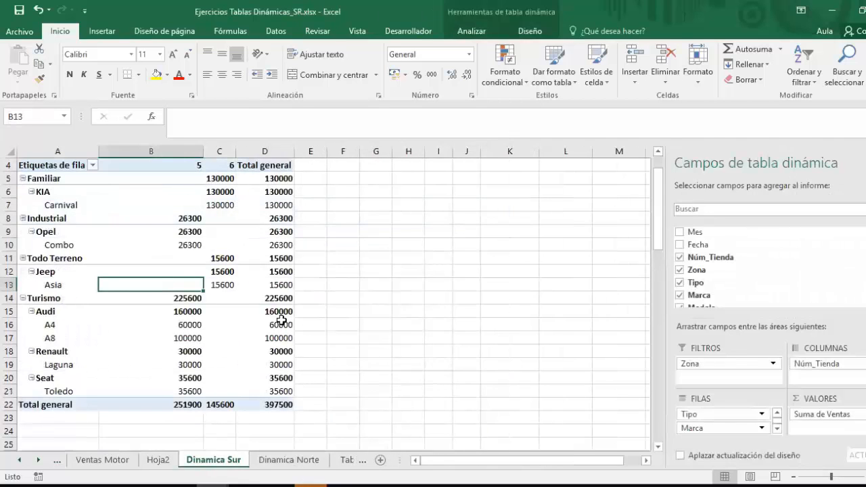
left_click(252, 296)
left_click(259, 190)
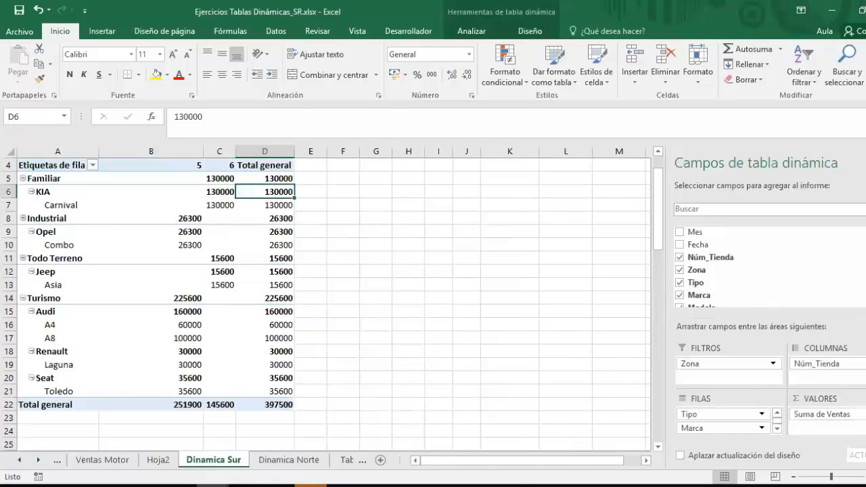
left_click(817, 412)
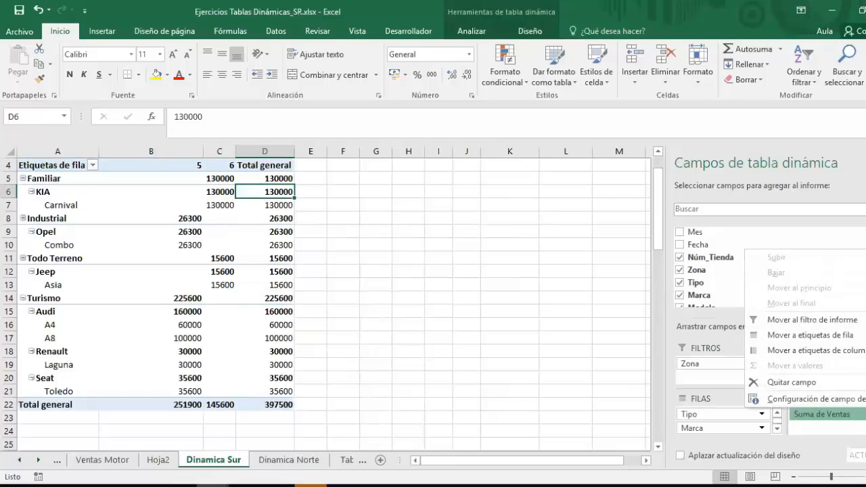
left_click(501, 365)
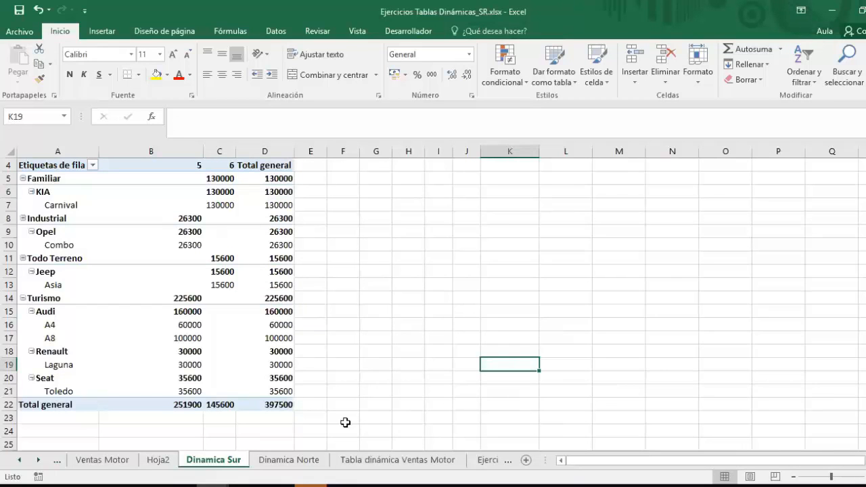
Step: Rearrange the Dinamica Sur pivot table with Ventas in the columns below Núm_Tienda and Tipo and Modelo in the values
left_click(223, 347)
left_click_drag(822, 415, 829, 372)
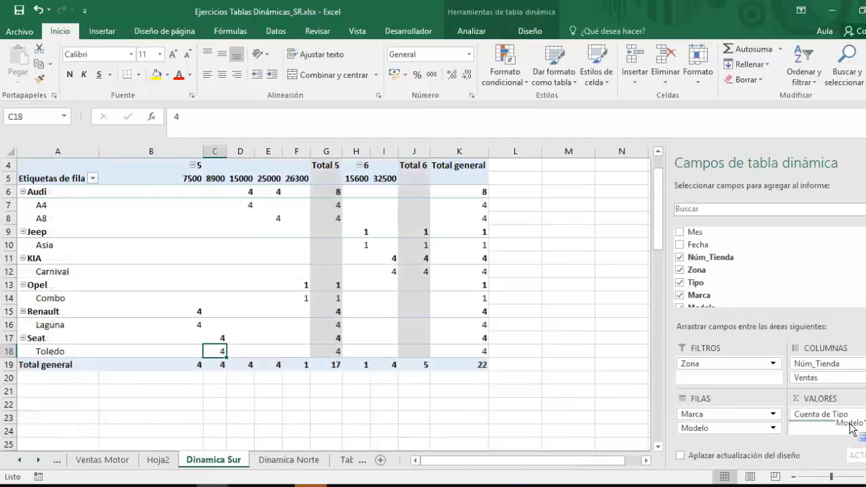
left_click_drag(846, 425, 845, 427)
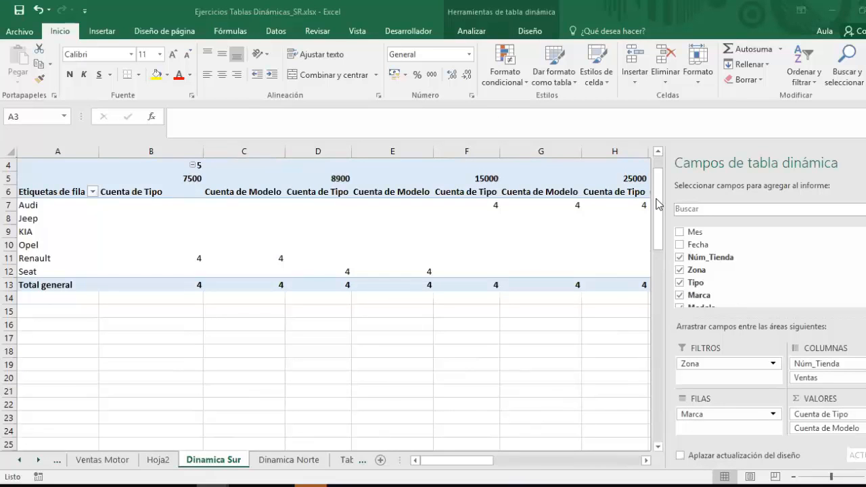
Step: Examine the Audi entries in the Dinamica Sur pivot table, the Modelo entries on Hoja2 and the Dinamica Norte sheet, ending on Dinamica Sur
left_click(56, 209)
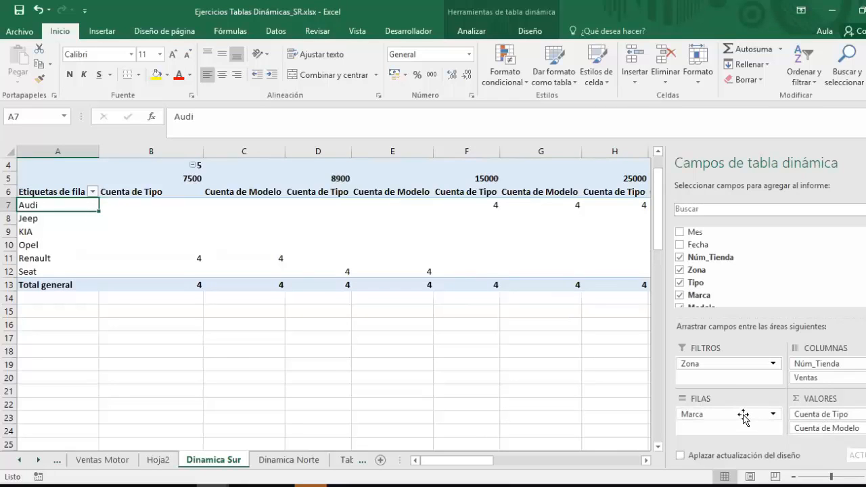
left_click(542, 205)
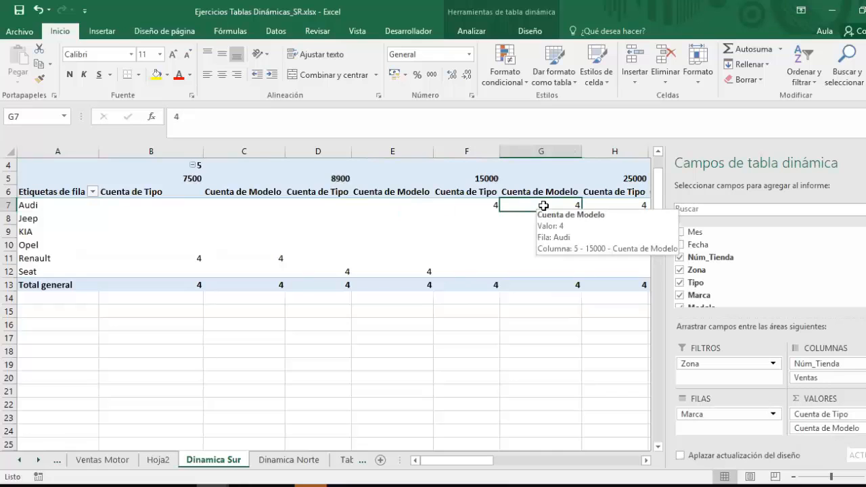
left_click(158, 460)
left_click_drag(314, 178, 323, 272)
left_click(327, 270)
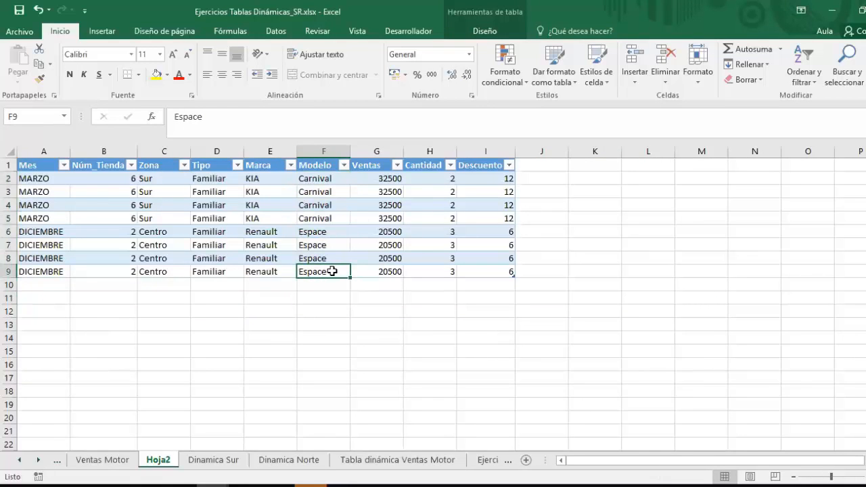
left_click(211, 461)
left_click(281, 461)
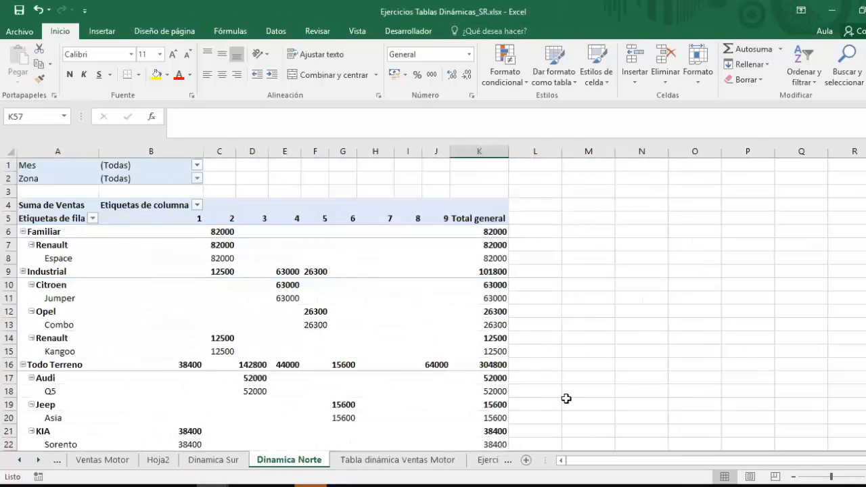
left_click(236, 462)
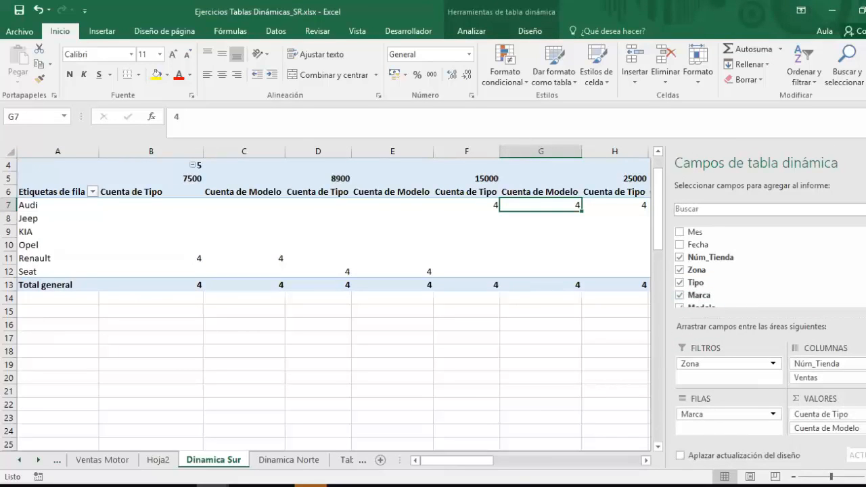
left_click(822, 414)
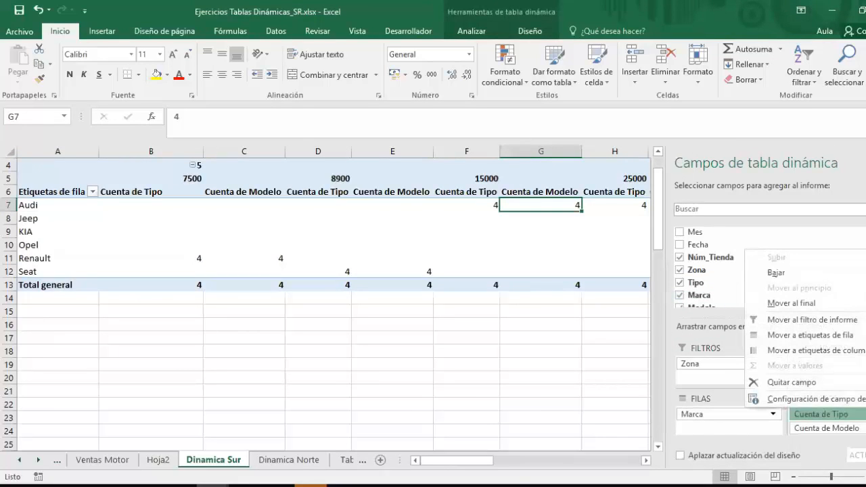
left_click(854, 404)
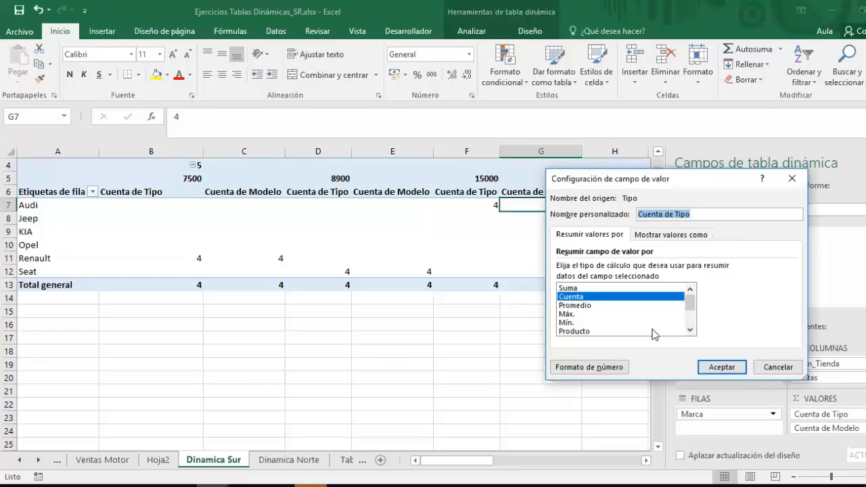
left_click(762, 366)
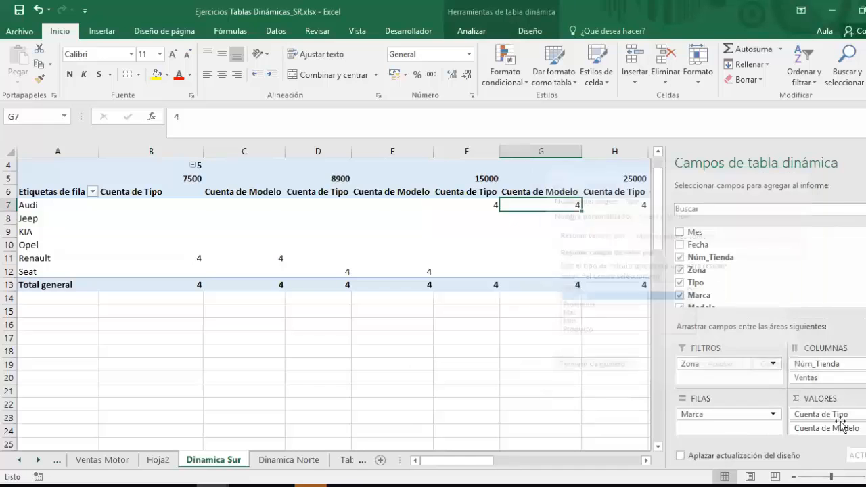
Step: Summarize the Tipo value field of the Dinamica Sur pivot table by Suma
left_click(821, 414)
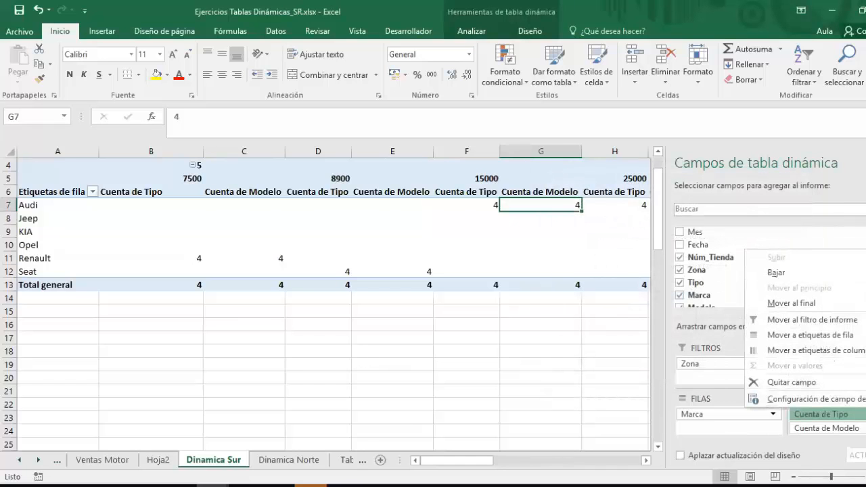
left_click(860, 401)
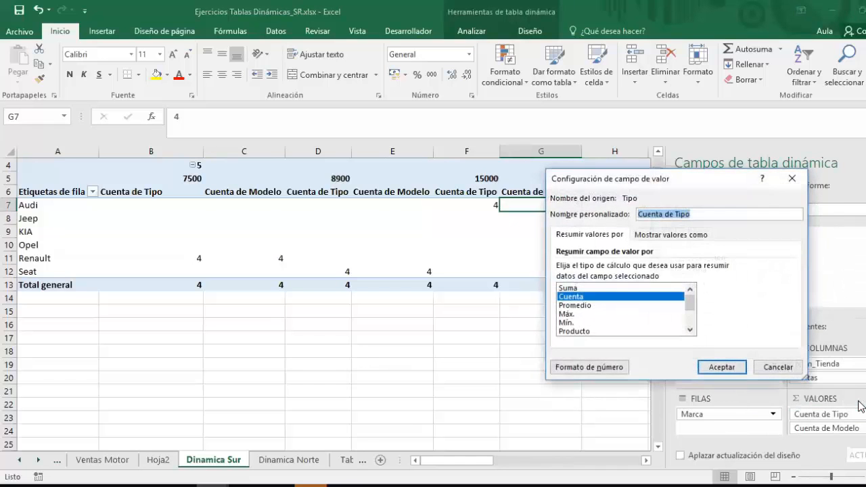
left_click(569, 315)
left_click(572, 307)
left_click(573, 299)
left_click(575, 306)
mouse_move(691, 303)
left_mouse_down()
mouse_move(691, 311)
mouse_move(691, 298)
left_mouse_up()
left_click(568, 289)
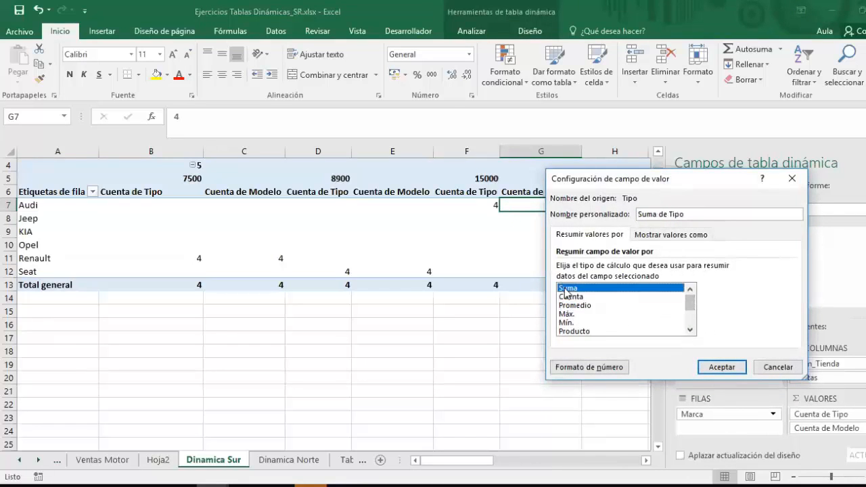
left_click(720, 367)
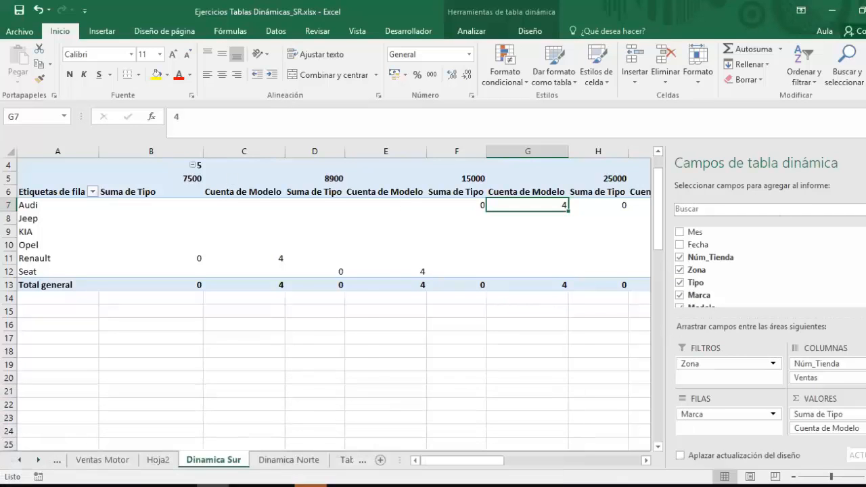
Step: Summarize the Modelo value field of the Dinamica Sur pivot table by Suma
left_click(261, 258)
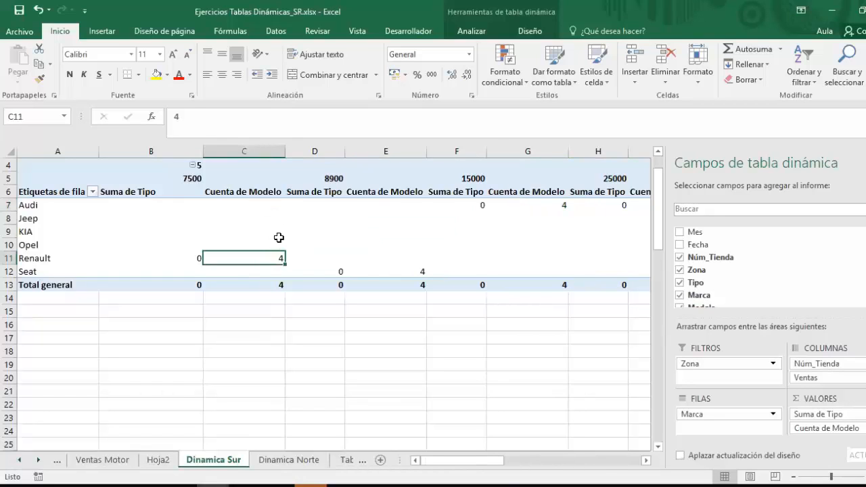
mouse_move(279, 238)
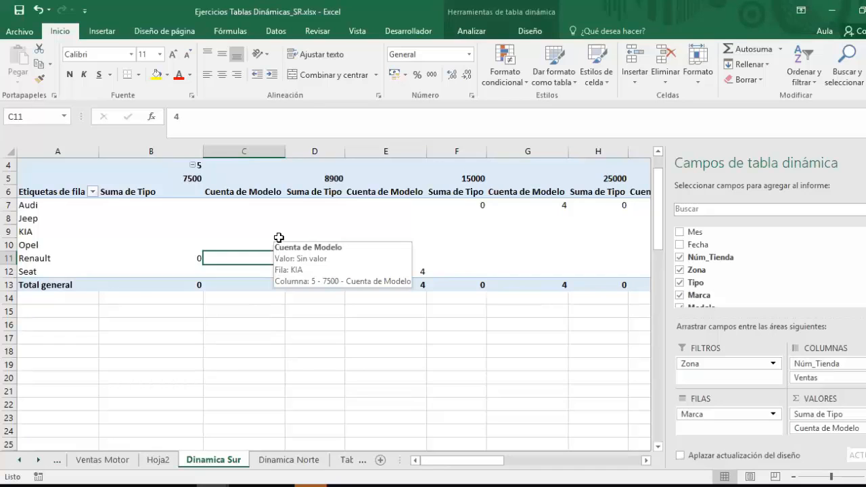
left_click(820, 427)
left_click(816, 413)
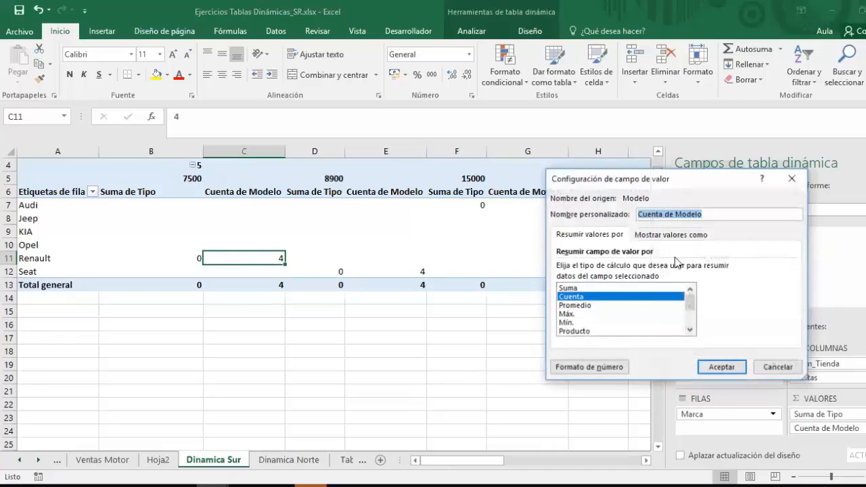
left_click(572, 288)
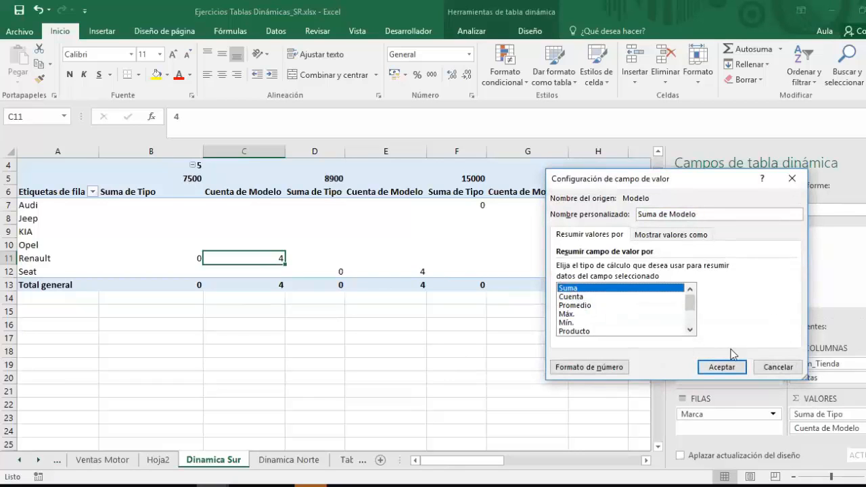
key("Return")
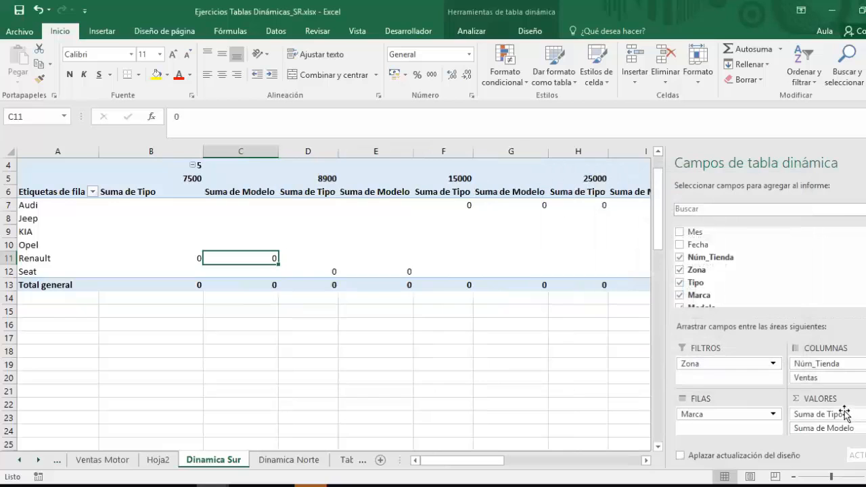
Step: Move Tipo and Modelo back to the rows above Marca, and place Cantidad and Ventas in the pivot table's values
left_click_drag(837, 418, 728, 423)
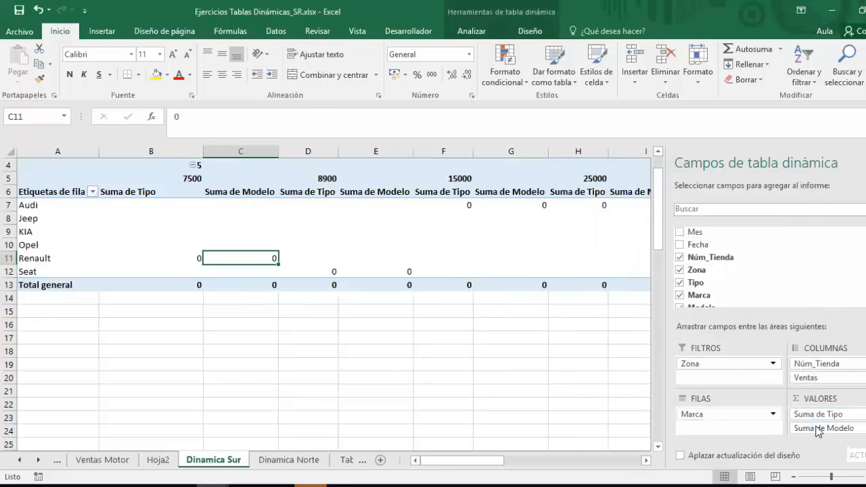
left_click_drag(829, 415, 762, 419)
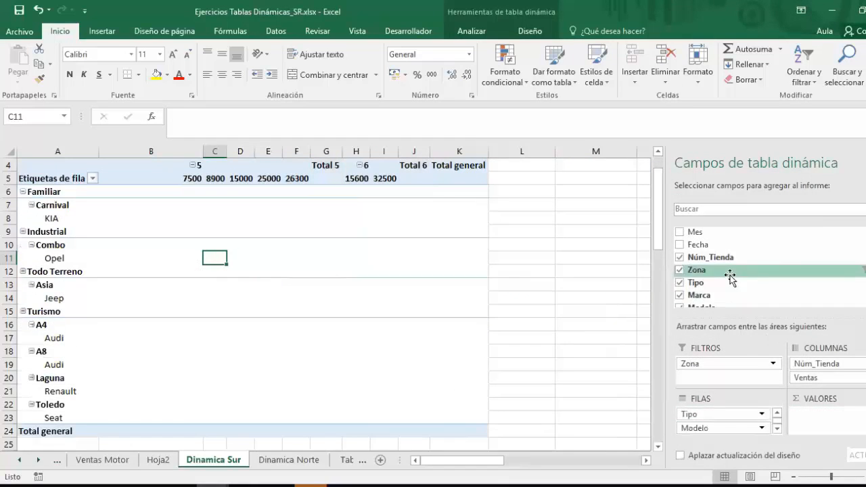
scroll(725, 275, "down", 3)
left_click_drag(704, 258, 835, 417)
left_click_drag(702, 274, 791, 402)
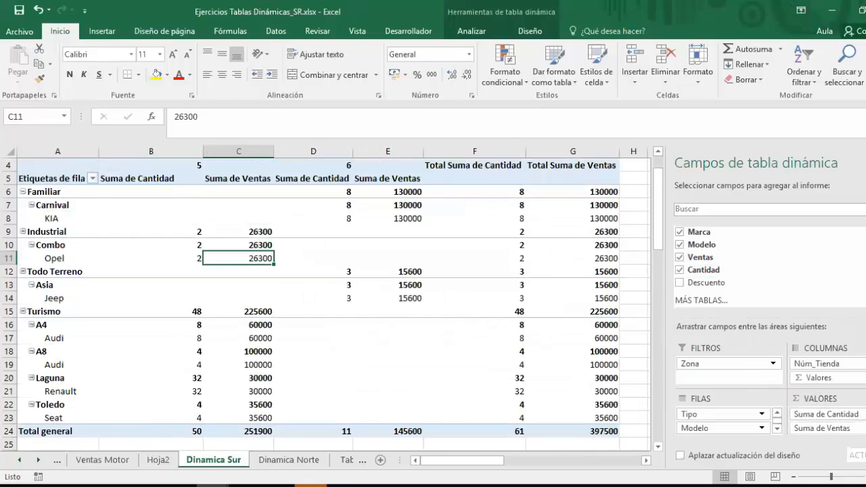
Step: Summarize the Ventas value field by Cuenta
left_click(854, 429)
left_click(791, 414)
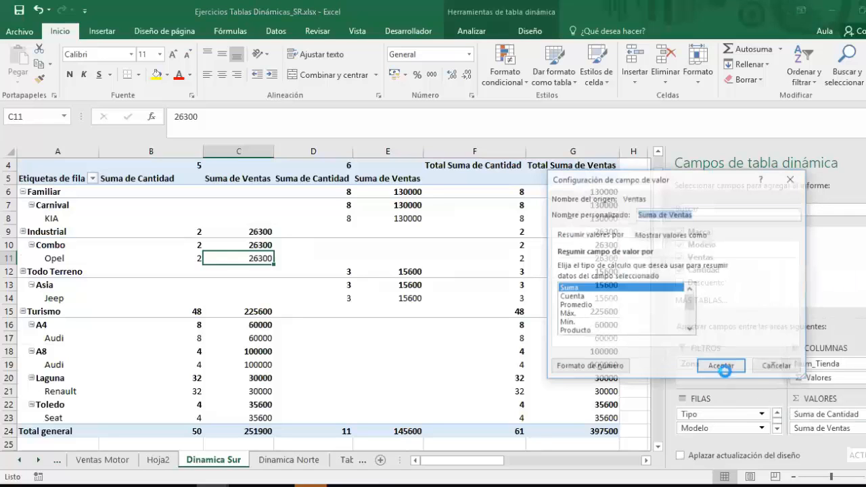
left_click(721, 366)
Step: Summarize the Ventas value field of the Dinamica Sur pivot table by Promedio
left_click(853, 430)
left_click(790, 415)
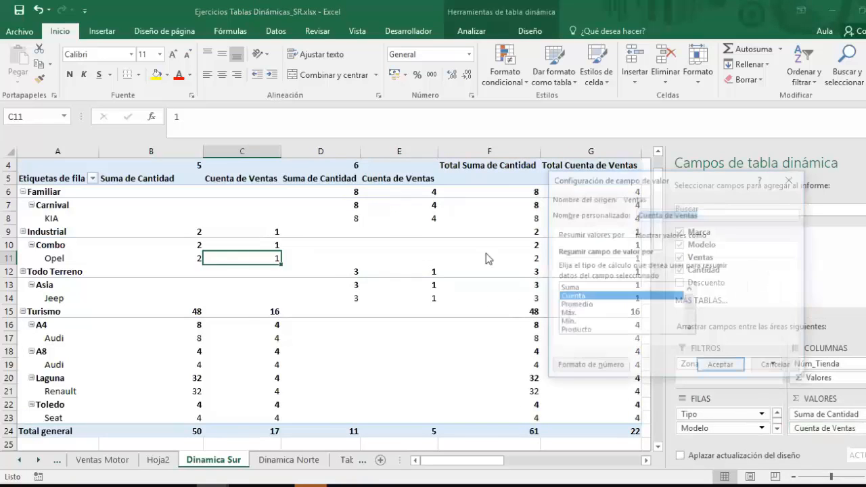
left_click(572, 288)
left_click(573, 305)
left_click(720, 368)
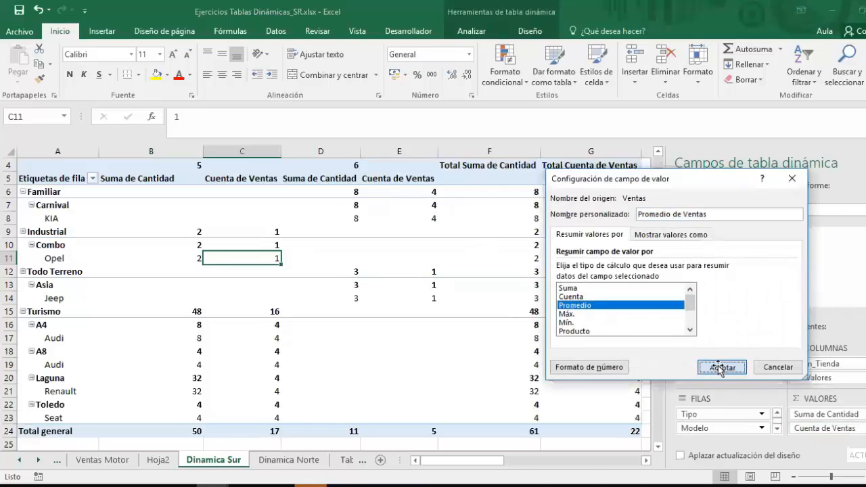
left_click(289, 232)
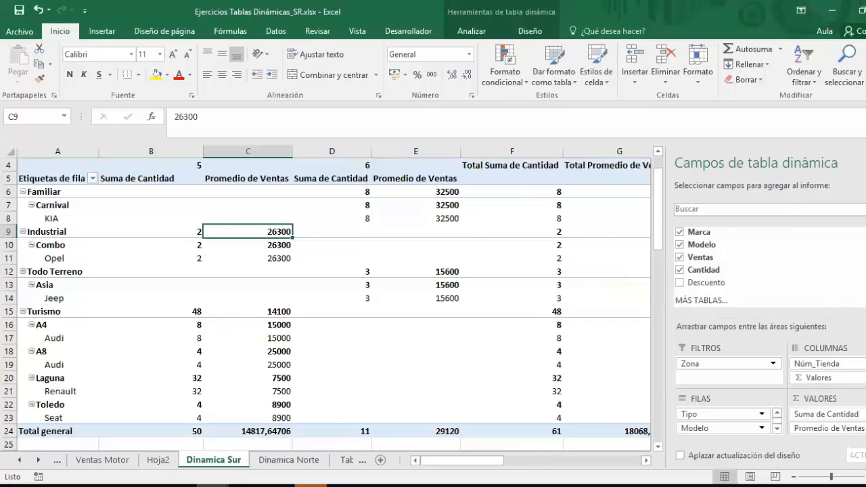
left_click(829, 427)
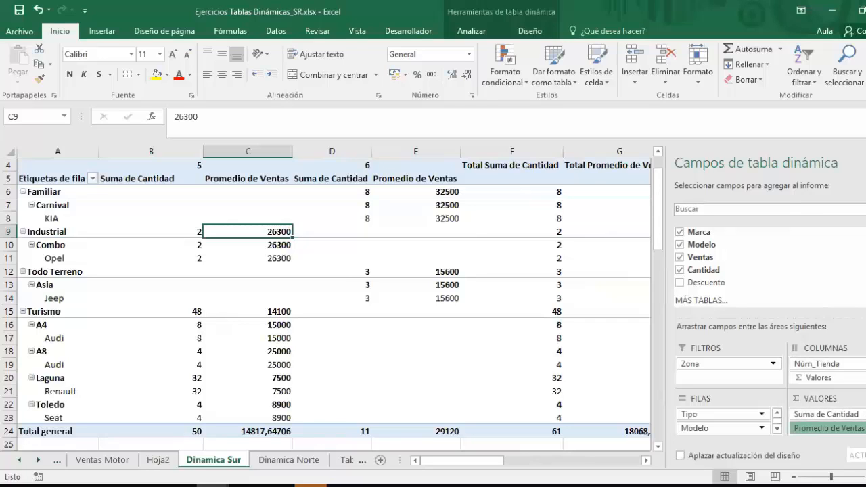
left_click(862, 428)
left_click(848, 425)
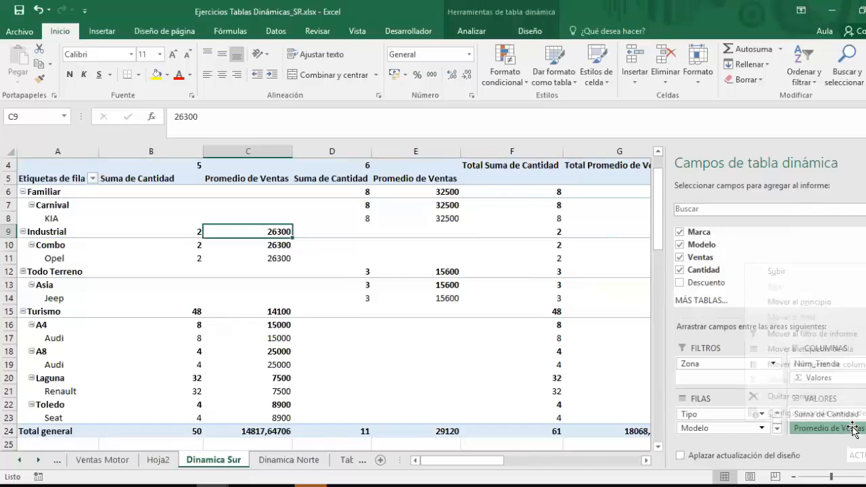
left_click(833, 414)
left_click(776, 365)
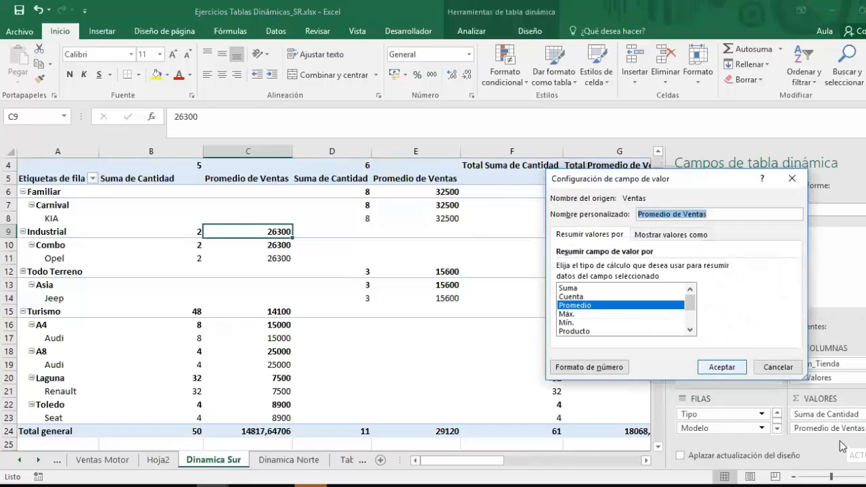
Step: Summarize the Ventas value field of the Dinamica Sur pivot table by Suma
left_click(849, 430)
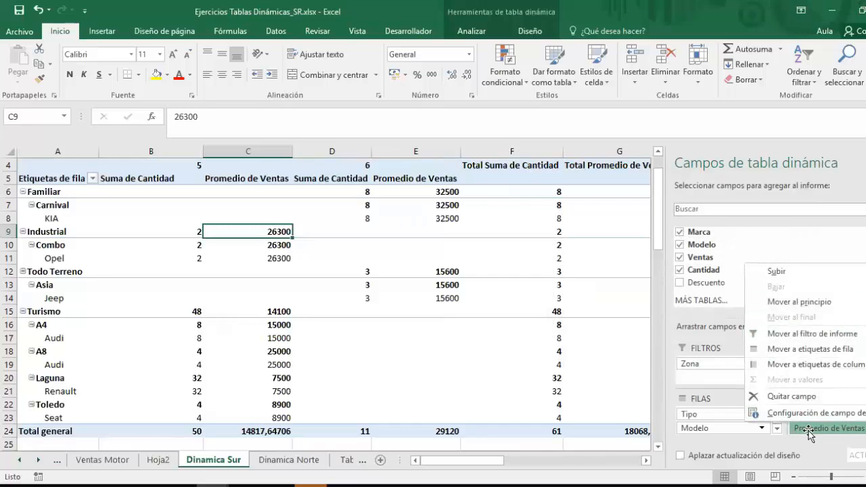
left_click(812, 413)
left_click(582, 287)
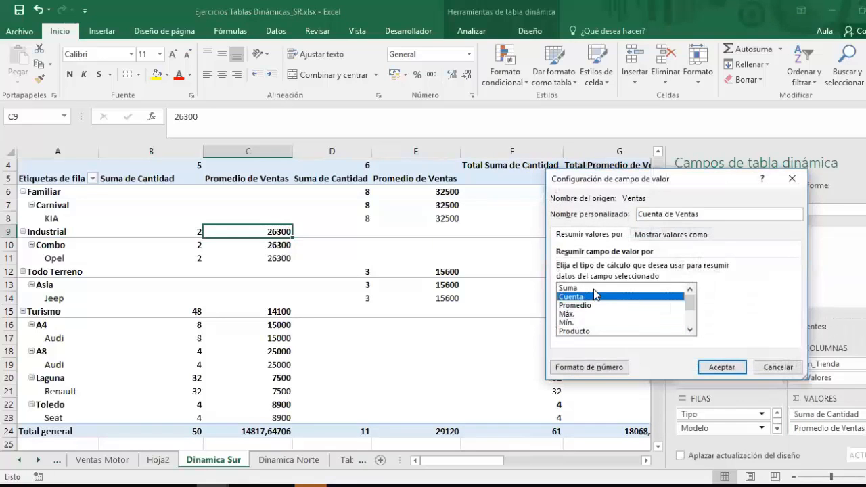
left_click(721, 365)
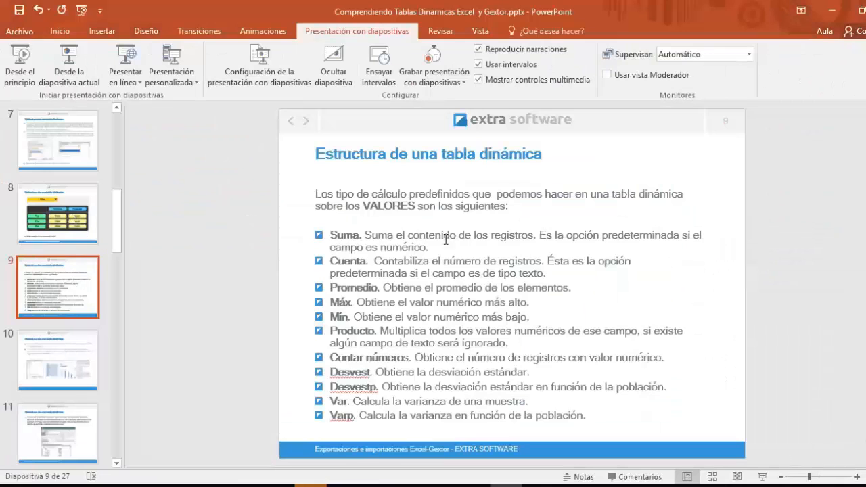
Step: Switch to the PowerPoint presentation and read slides 9 to 12 on value calculations, filters, filter pages and the Análisis y diseño options
left_click(68, 68)
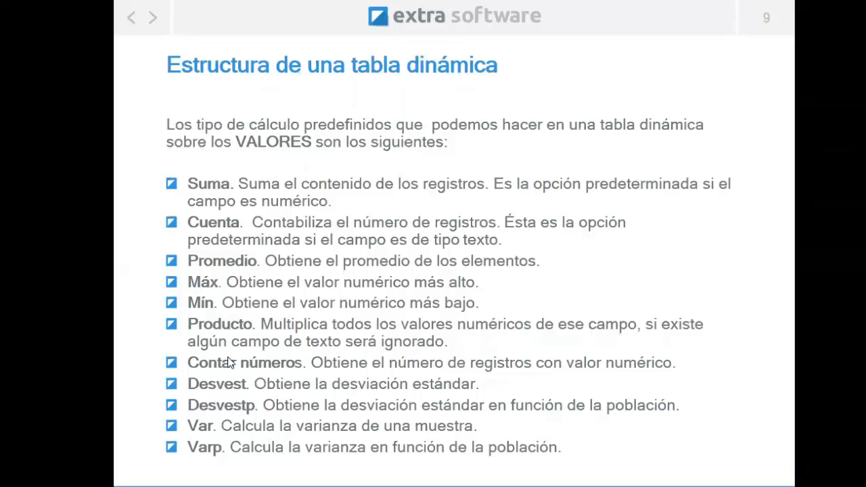
key("Escape")
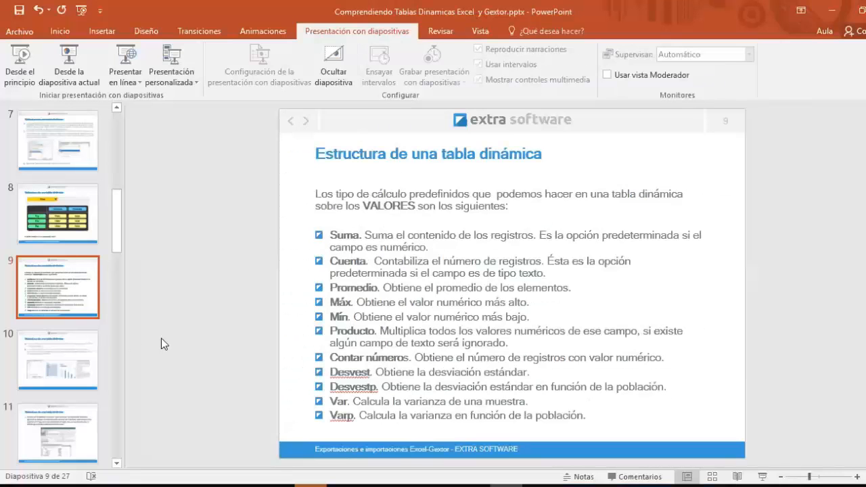
left_click(87, 348)
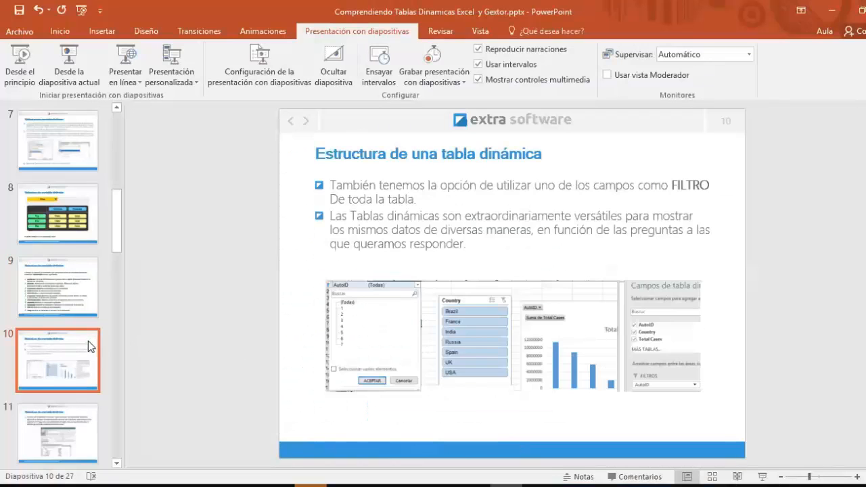
scroll(88, 341, "down", 1)
left_click(79, 413)
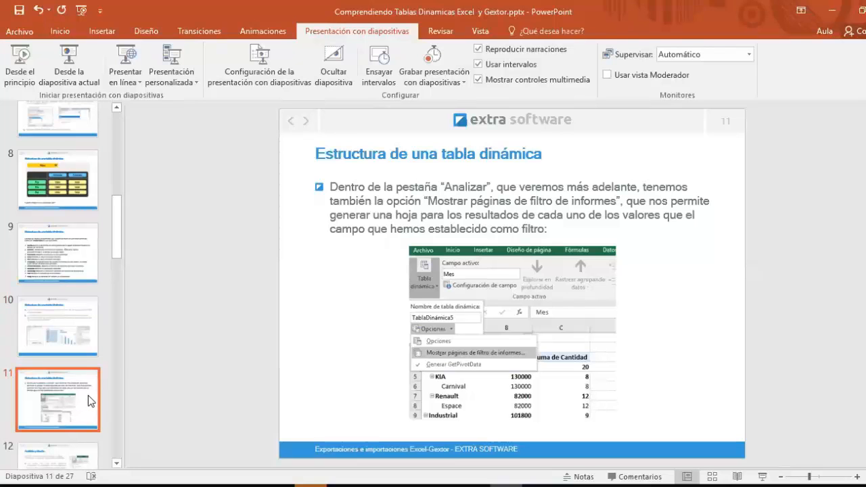
left_click(80, 342)
left_click(80, 373)
key("Down")
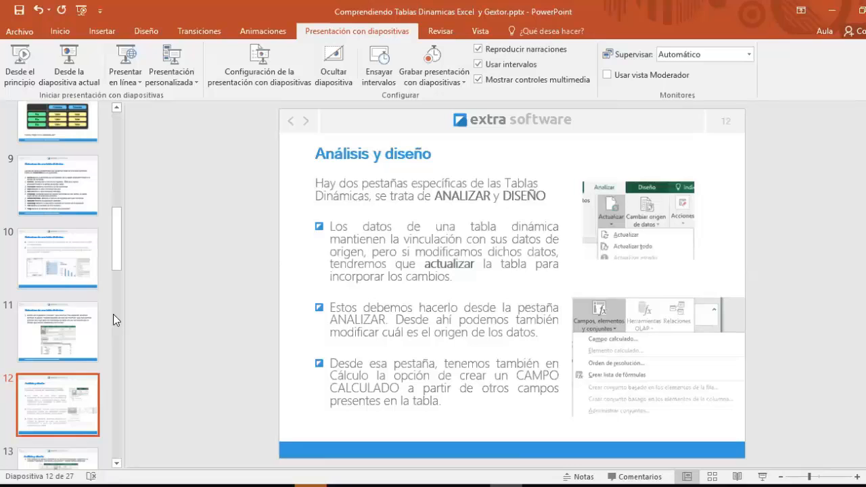
Step: Switch to the Ejercicios Tablas Dinámicas.xlsx workbook in Excel and examine the Ventas and Metas 2019 table on the TablaCampoCalculado sheet
mouse_move(230, 481)
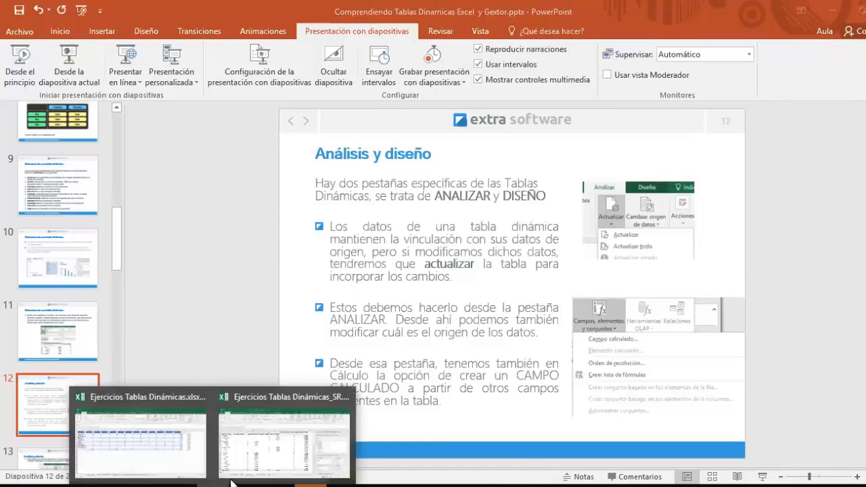
left_click(157, 458)
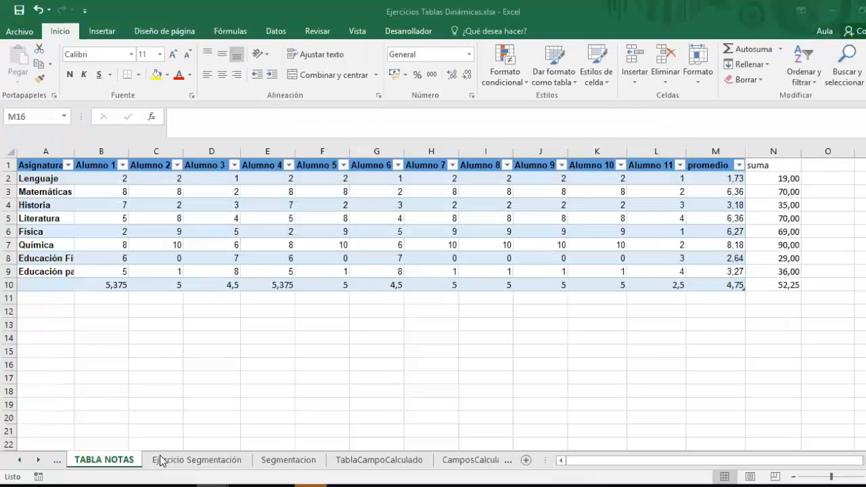
left_click(458, 459)
left_click(328, 460)
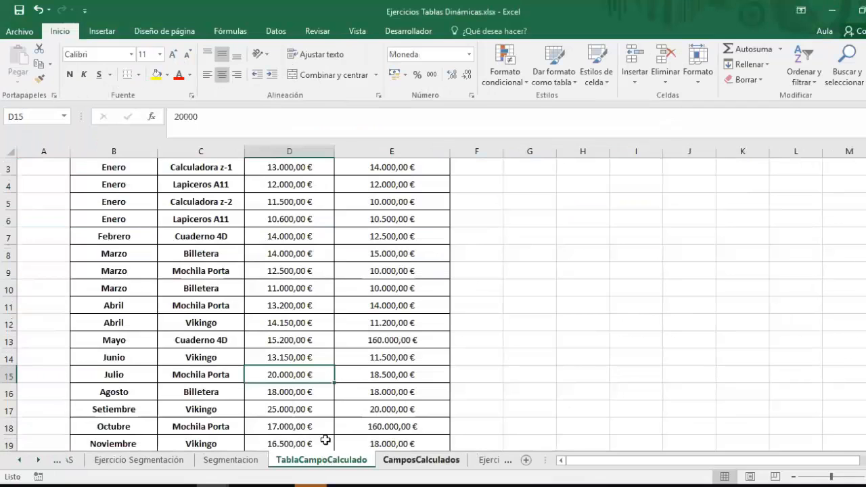
scroll(562, 257, "up", 1)
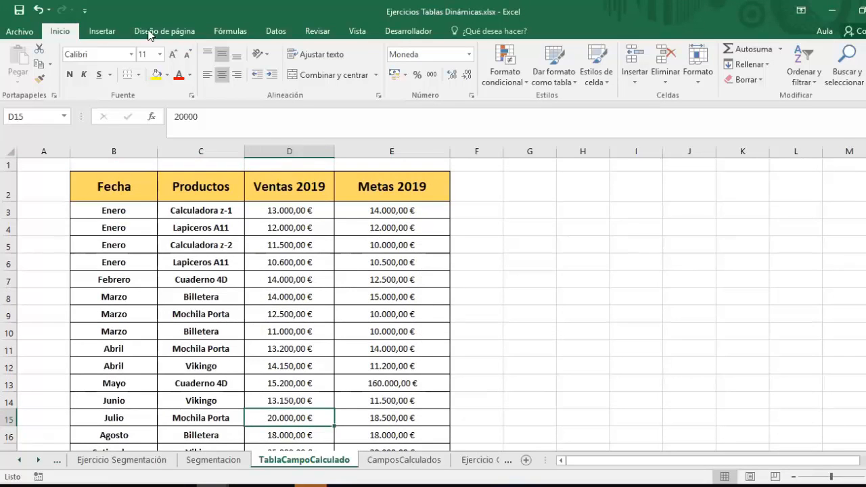
left_click(30, 32)
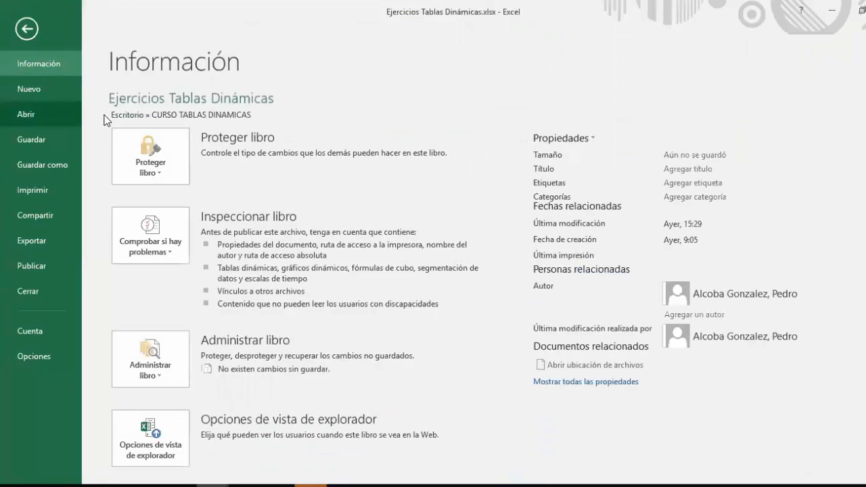
key("Escape")
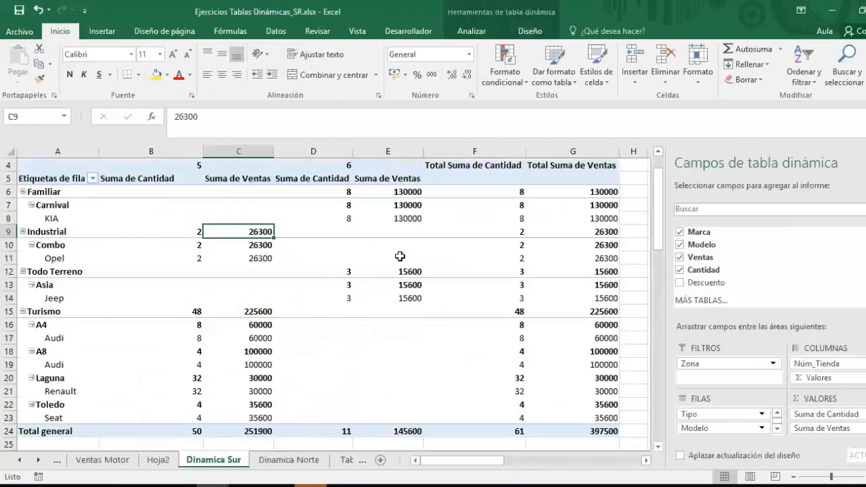
Step: Examine the Fecha, Productos, Ventas 2019 and Metas 2019 table on the Ejercicio Campo Calculado sheet of Ejercicios Tablas Dinámicas_SR.xlsx, and return to PowerPoint
left_click(342, 461)
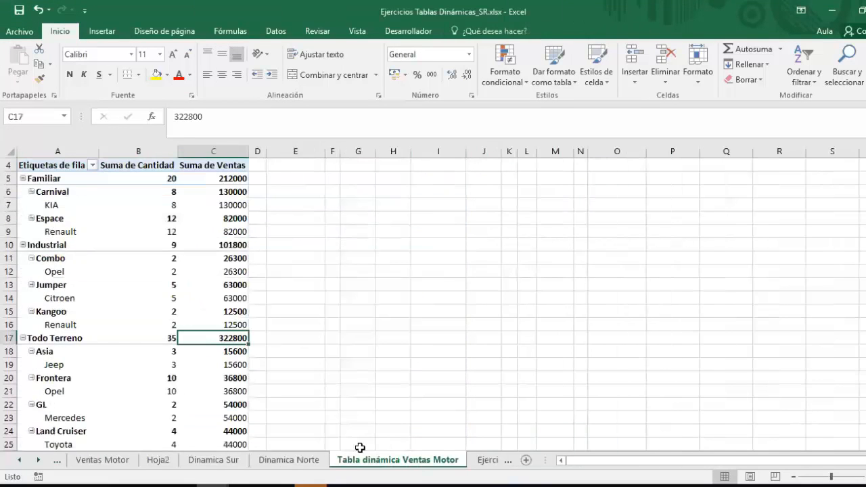
key("ctrl+Page_Down")
left_click(337, 466)
left_click(443, 462)
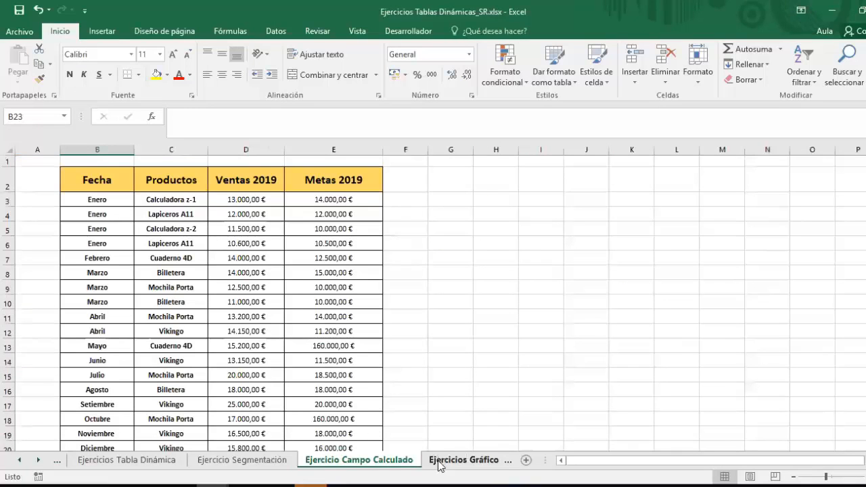
scroll(423, 386, "down", 1)
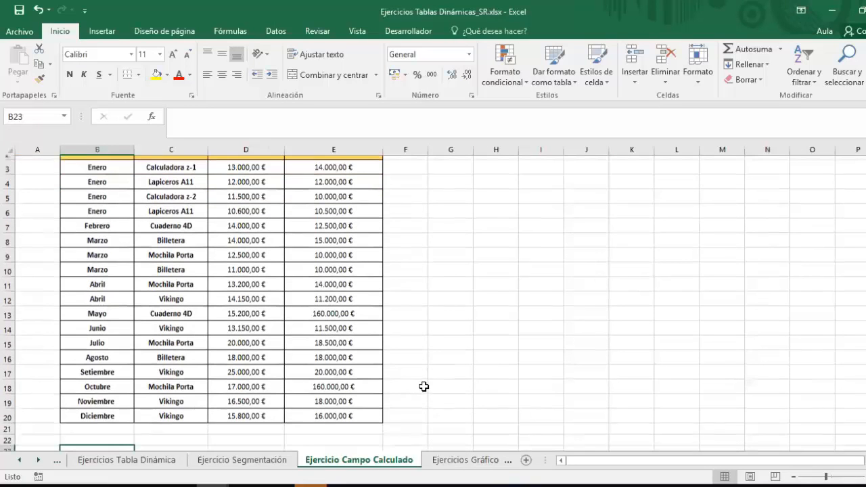
scroll(418, 381, "up", 1)
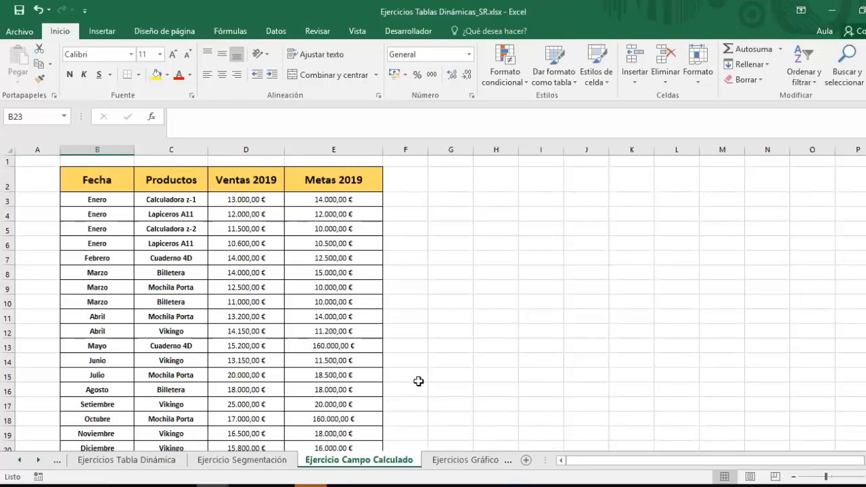
scroll(355, 253, "down", 2)
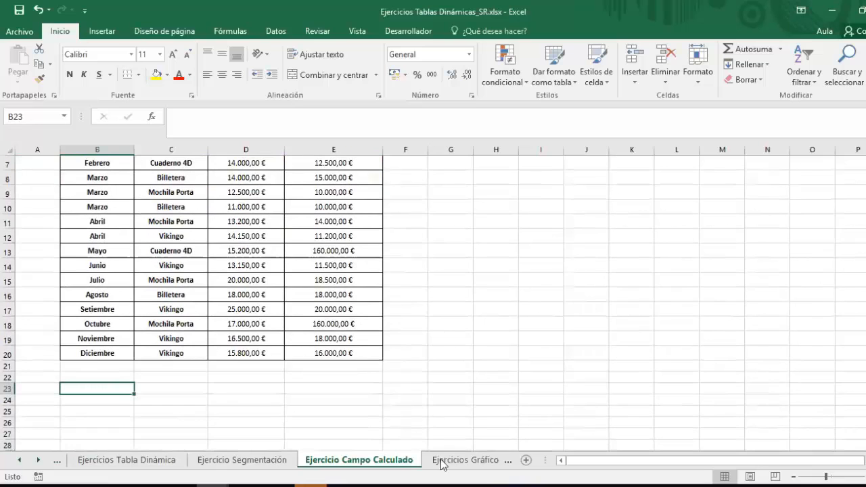
key("alt+Tab")
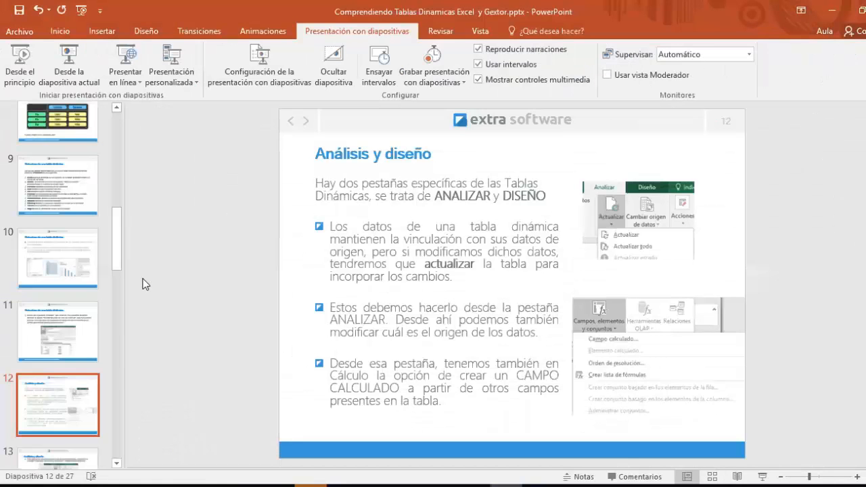
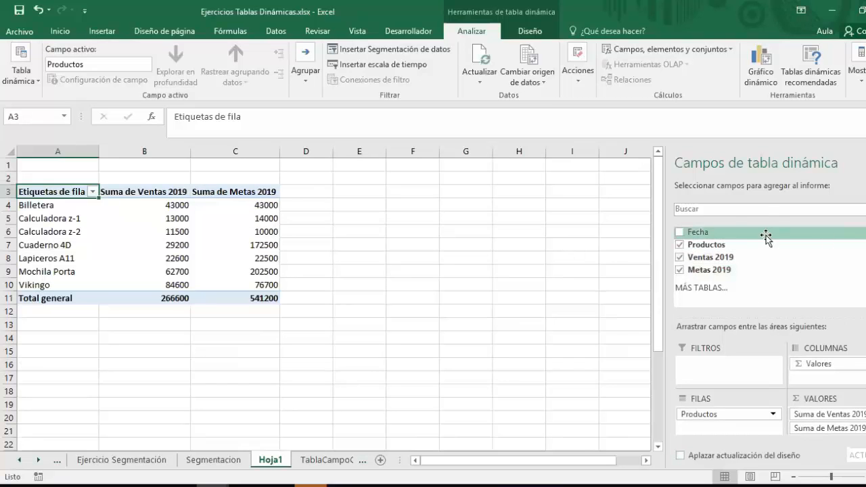
Step: Review the Segmentacion sheet and the source table on the TablaCampoCalculado sheet of Ejercicios Tablas Dinámicas.xlsx
left_click(160, 312)
left_click(232, 461)
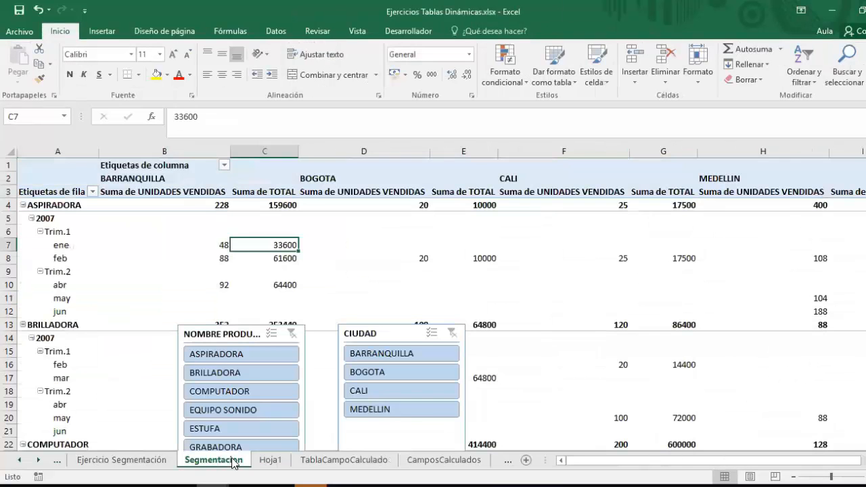
left_click(345, 461)
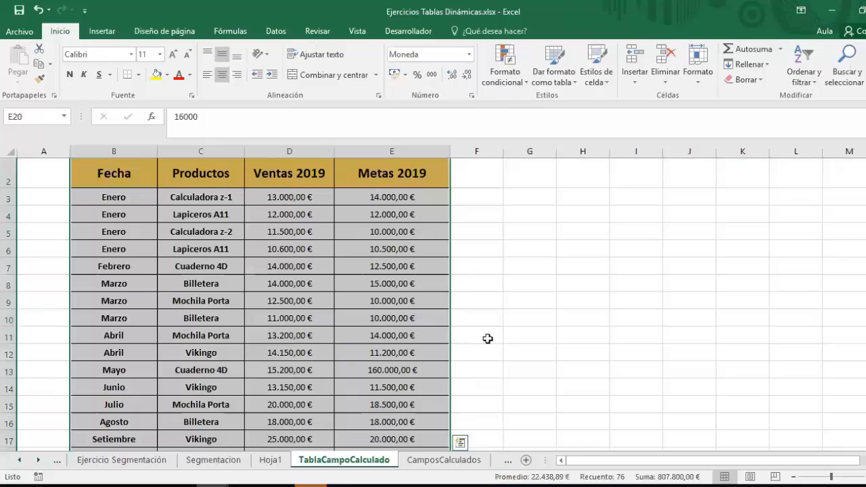
scroll(487, 338, "down", 4)
left_click_drag(435, 276, 87, 178)
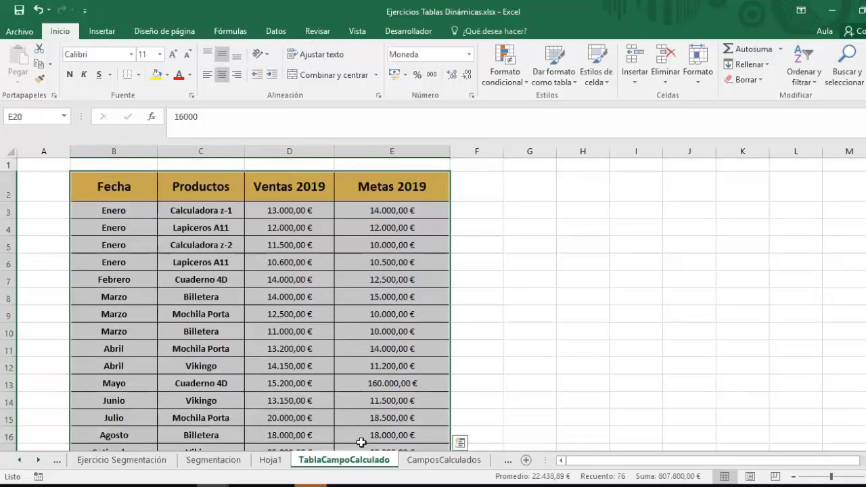
Step: Remove the calculated fields VENTAS - METAS and Metas 2020 from the pivot table on the CamposCalculados sheet
left_click(415, 462)
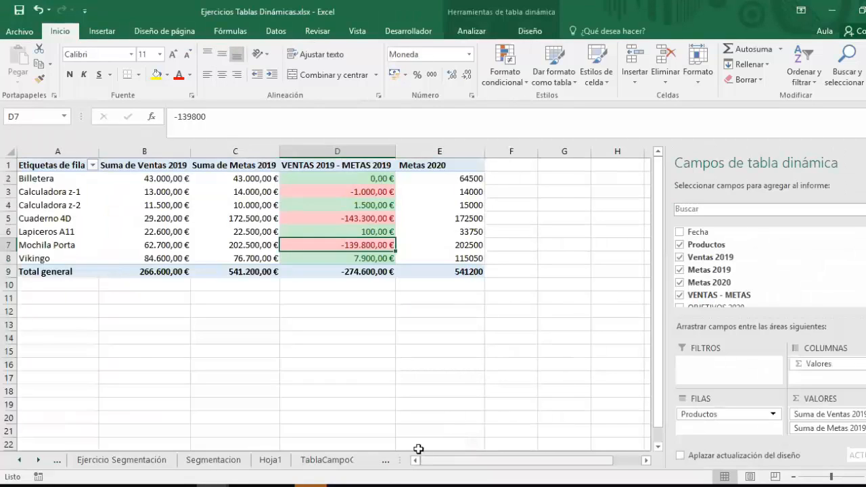
left_click(679, 295)
left_click(679, 283)
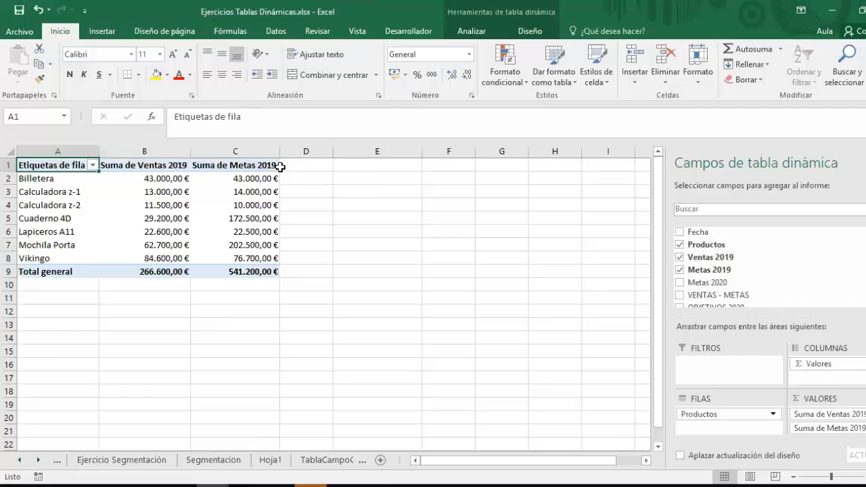
Step: Widen columns D and C on the CamposCalculados sheet
mouse_move(190, 192)
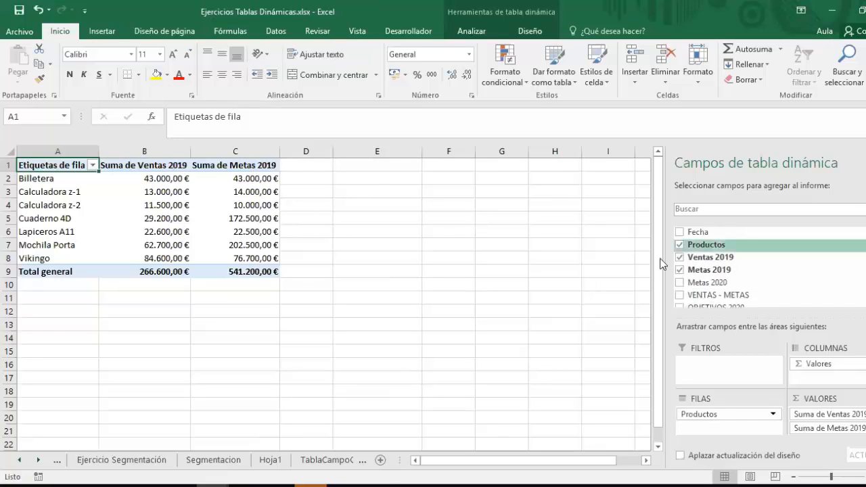
left_click_drag(333, 152, 376, 151)
left_click_drag(281, 153, 291, 153)
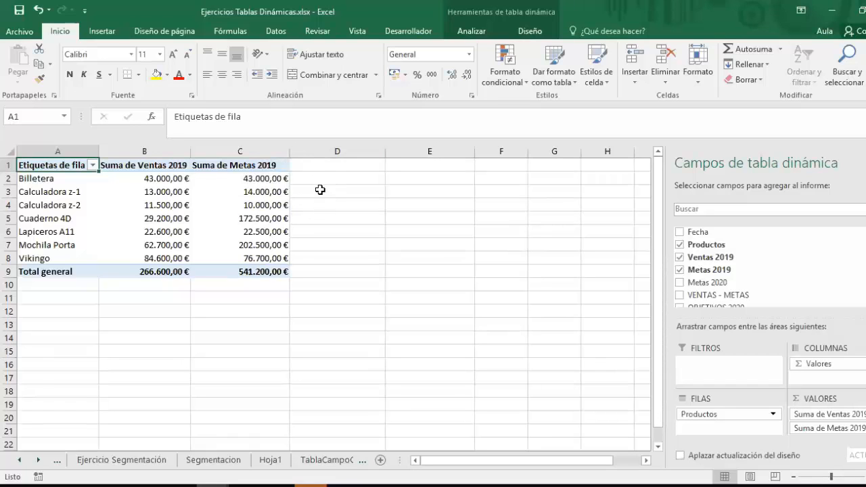
left_click(314, 169)
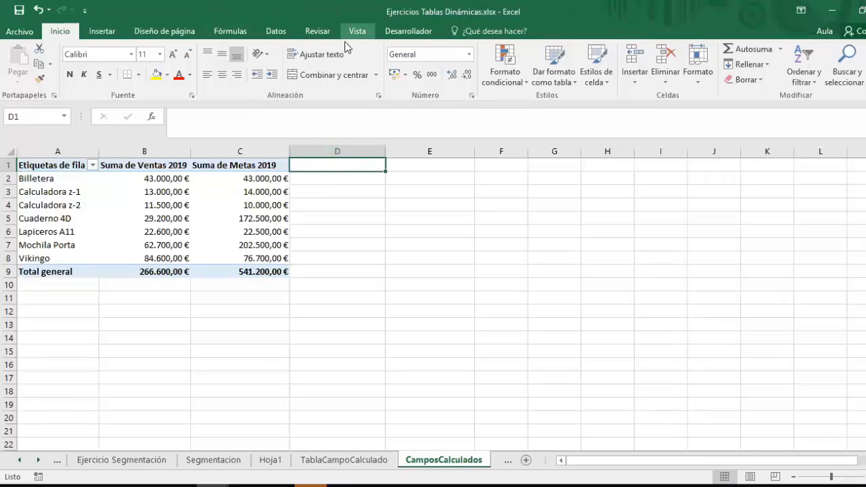
left_click(249, 207)
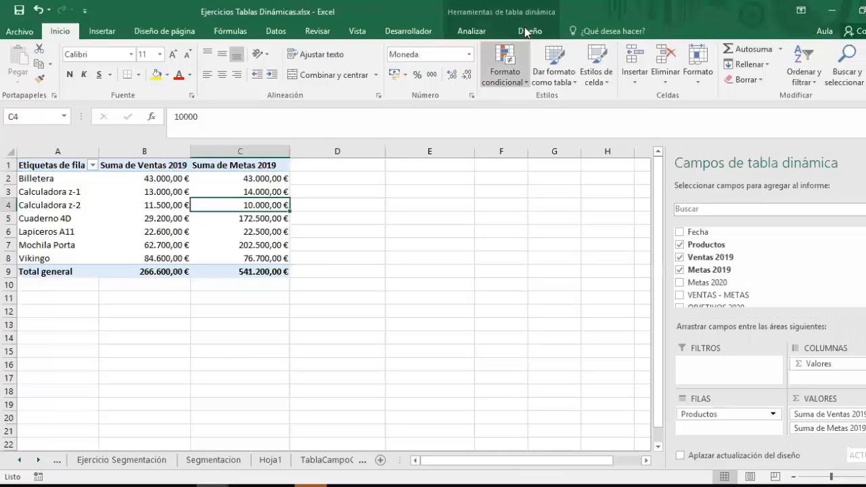
left_click(484, 35)
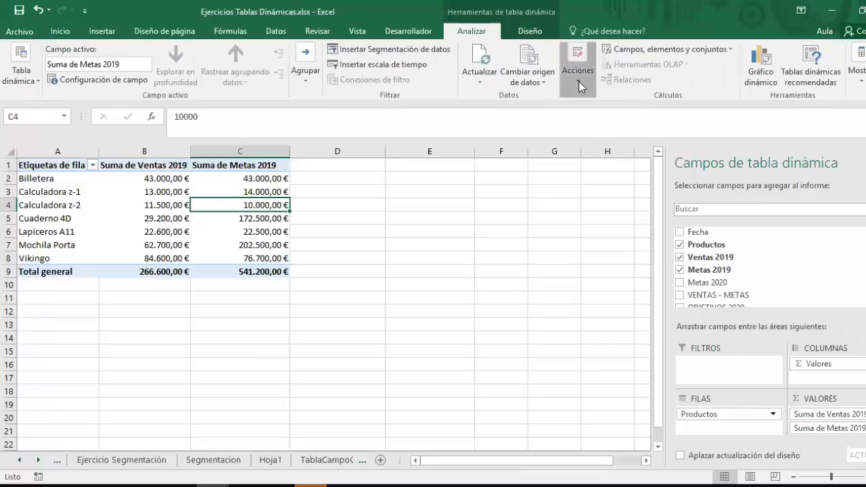
left_click(578, 81)
left_click(531, 83)
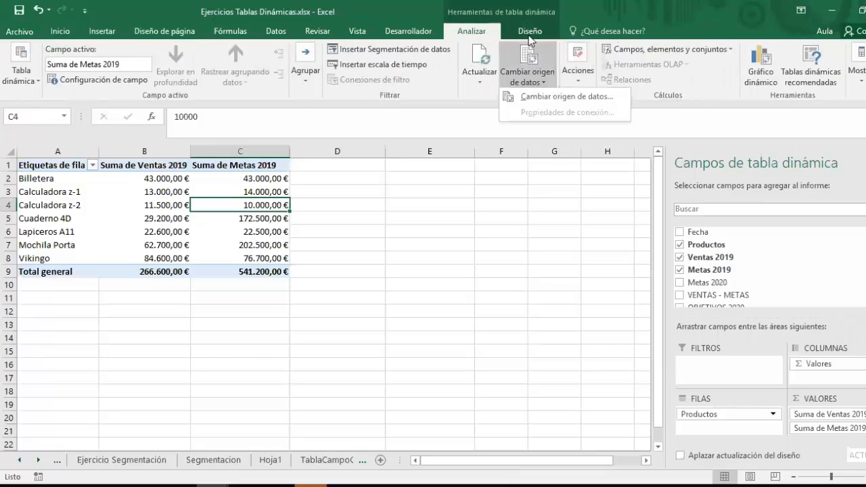
left_click(530, 31)
left_click(462, 35)
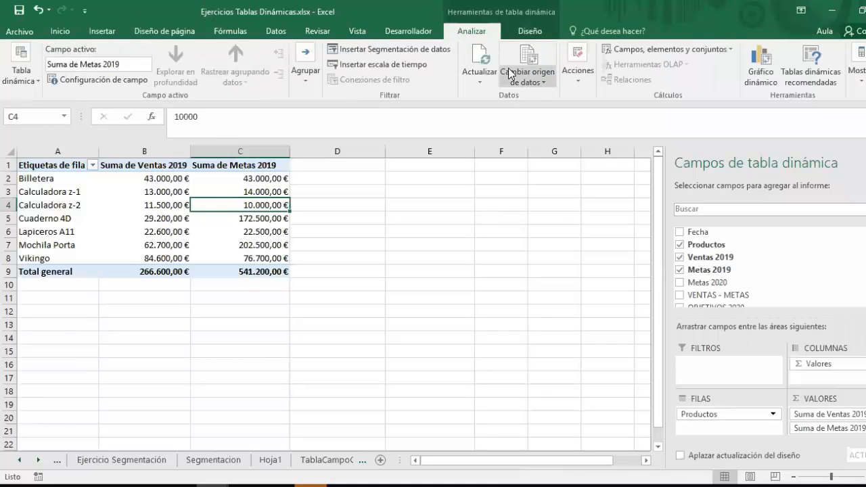
left_click(660, 53)
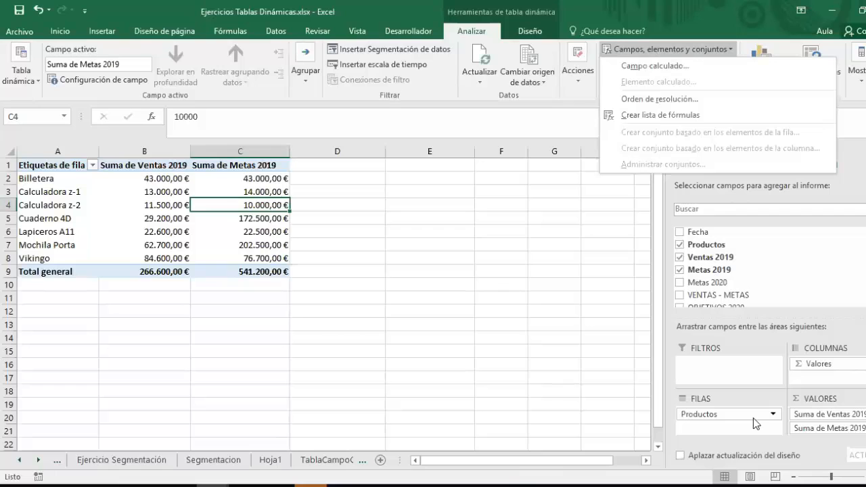
left_click(592, 210)
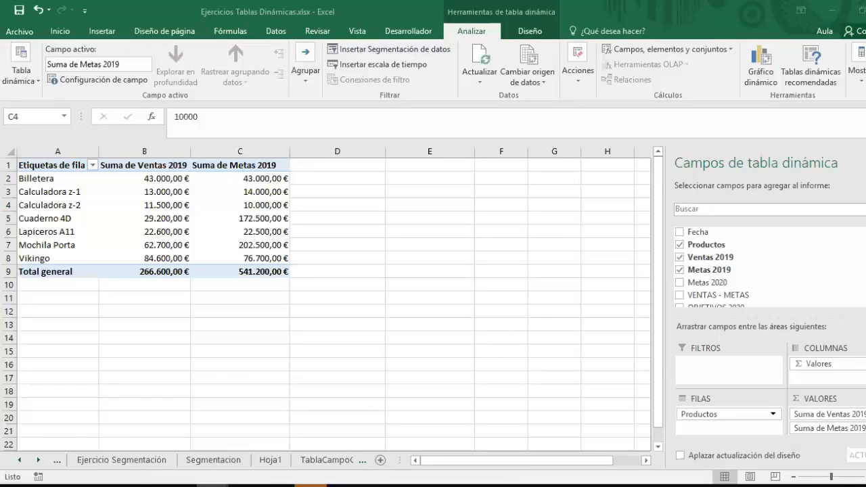
Step: Switch to Ejercicios Tablas Dinámicas_SR.xlsx and create a pivot table on a new worksheet from range B2:E20 of Ejercicio Campo Calculado
mouse_move(311, 485)
left_click(233, 440)
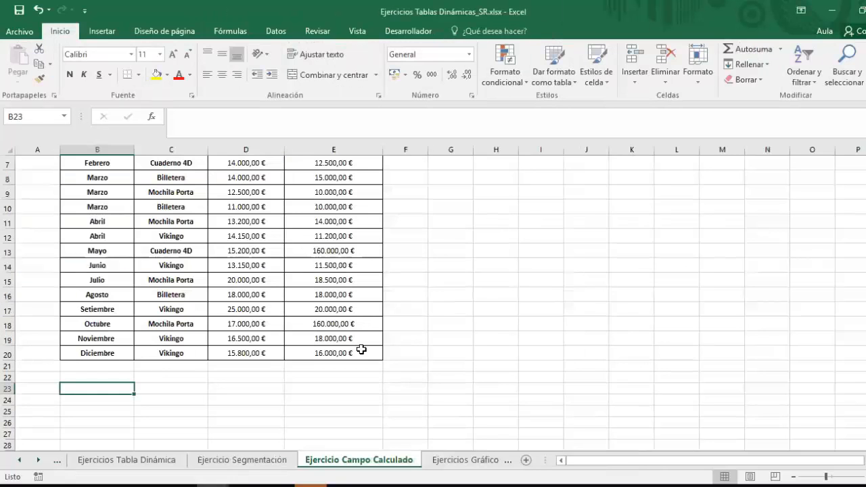
left_click_drag(361, 349, 72, 174)
scroll(236, 386, "down", 1)
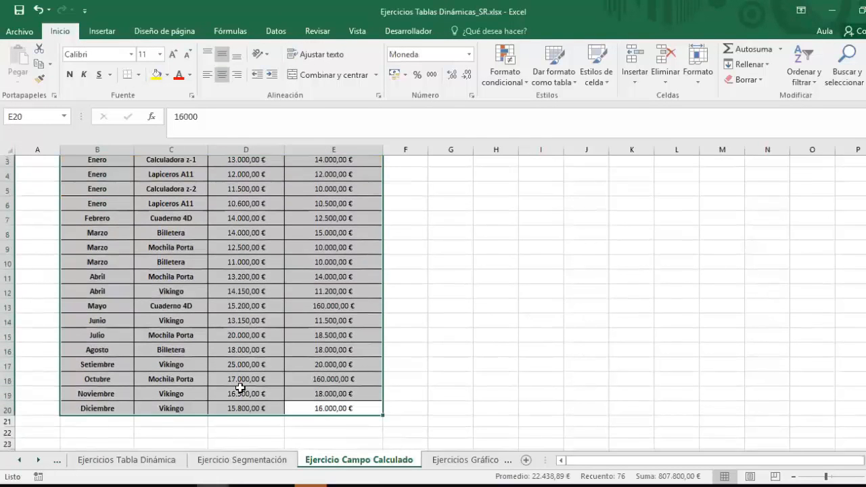
left_click(107, 31)
left_click(38, 82)
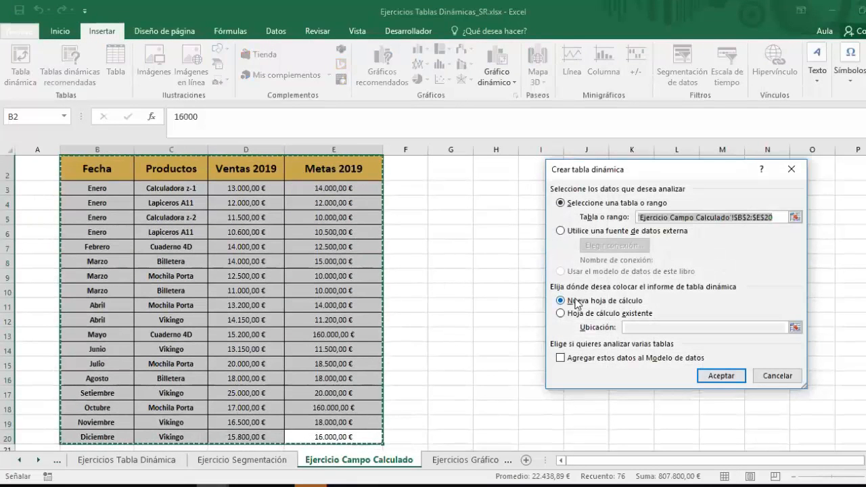
left_click(722, 376)
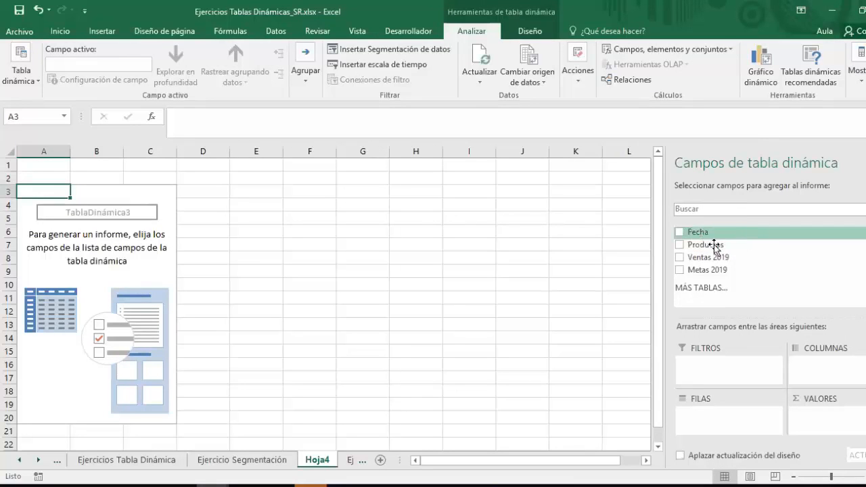
Step: Place Productos in the pivot table's rows and sum Ventas 2019 and Metas 2019 as values
left_click_drag(716, 248, 712, 412)
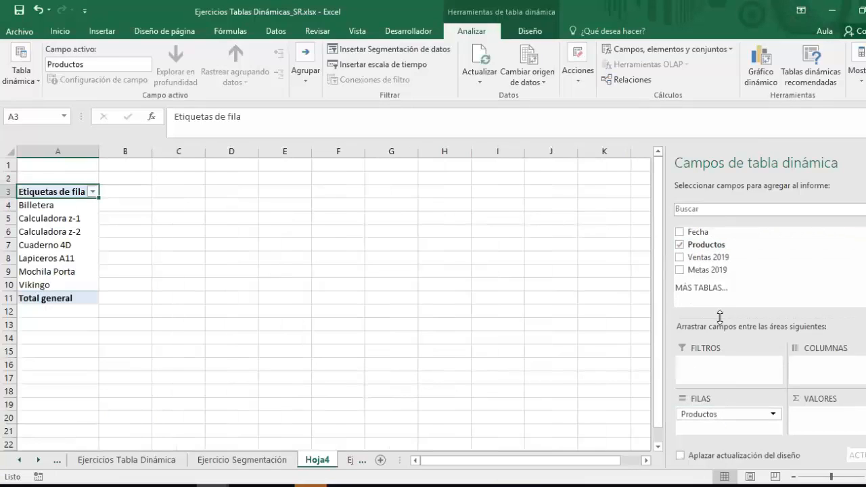
left_click_drag(708, 260, 822, 413)
left_click_drag(698, 270, 822, 431)
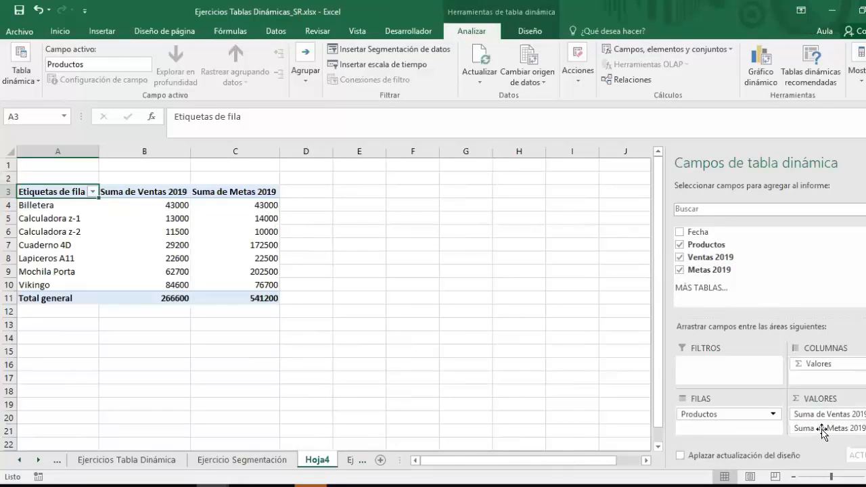
Step: Examine the products, the Suma de Ventas 2019 column with its grand total, and the Suma de Metas 2019 column
left_click(56, 206)
left_click(151, 206)
left_click(51, 219)
left_click(71, 245)
left_click(143, 297)
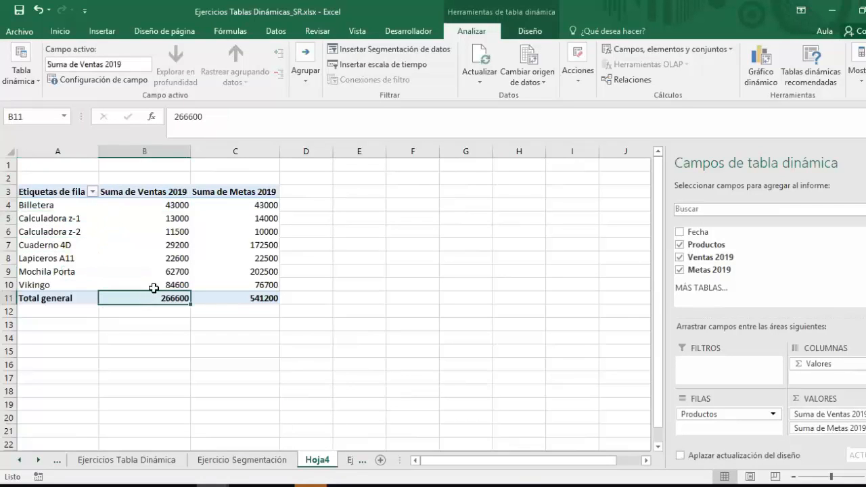
left_click(255, 191)
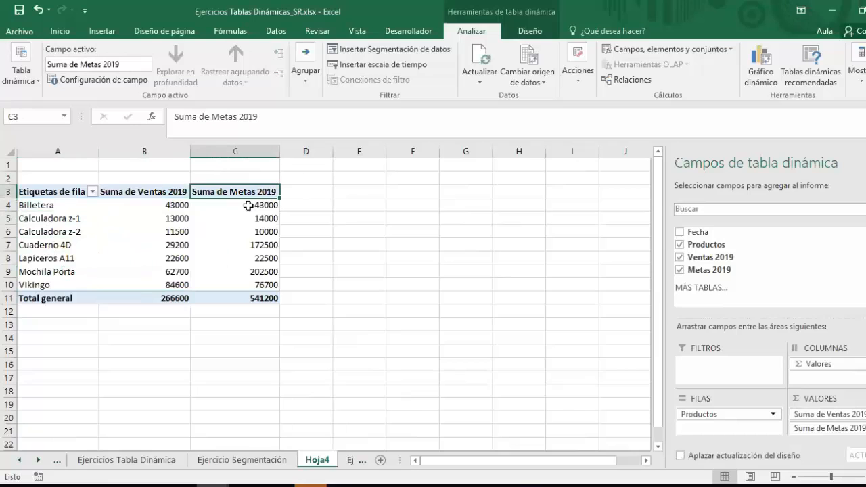
left_click(227, 215)
left_click(228, 191)
left_click(232, 230)
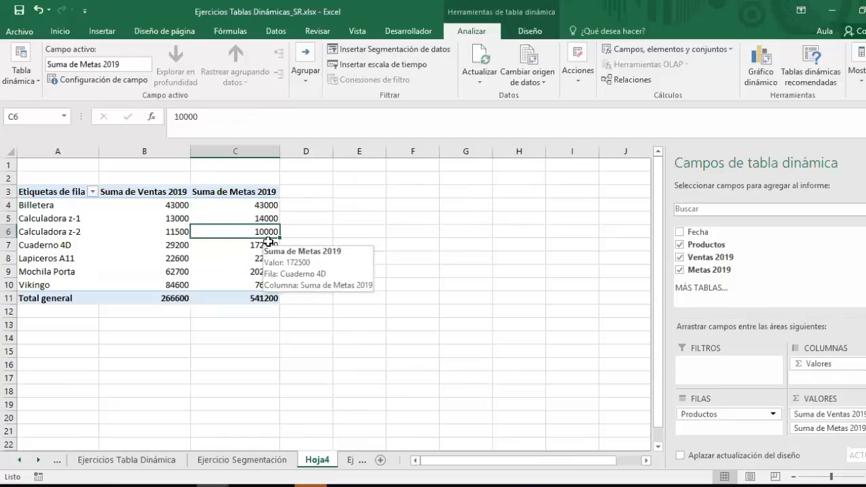
left_click(373, 215)
left_click(288, 195)
Step: Compare Ventas 2019 against Metas 2019 for Billetera, Calculadora z-1, Calculadora z-2 and Cuaderno 4D
left_click(251, 203)
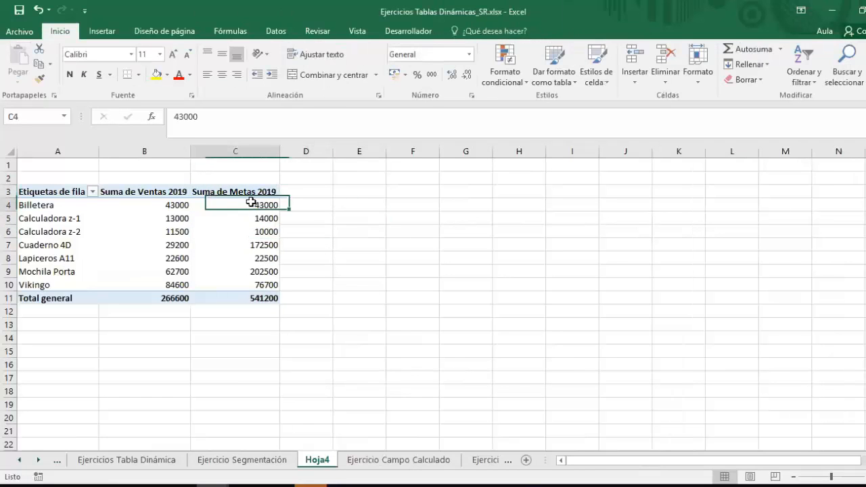
left_click(171, 204)
left_click(153, 218)
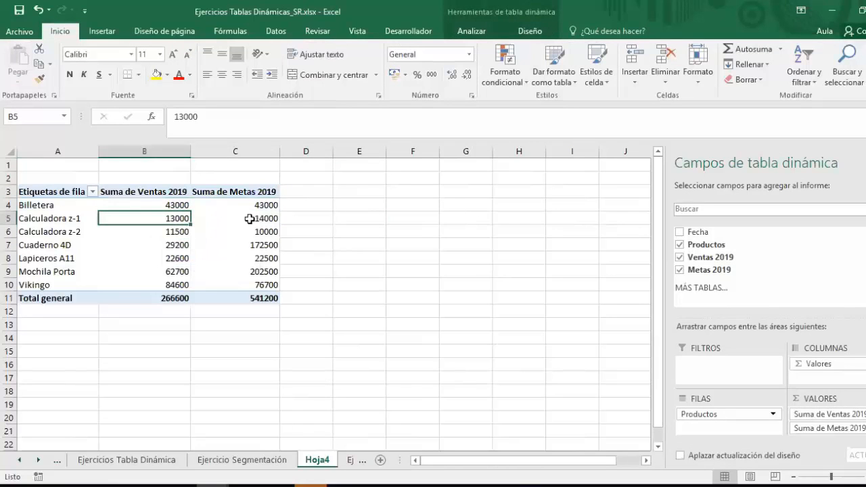
left_click(245, 219)
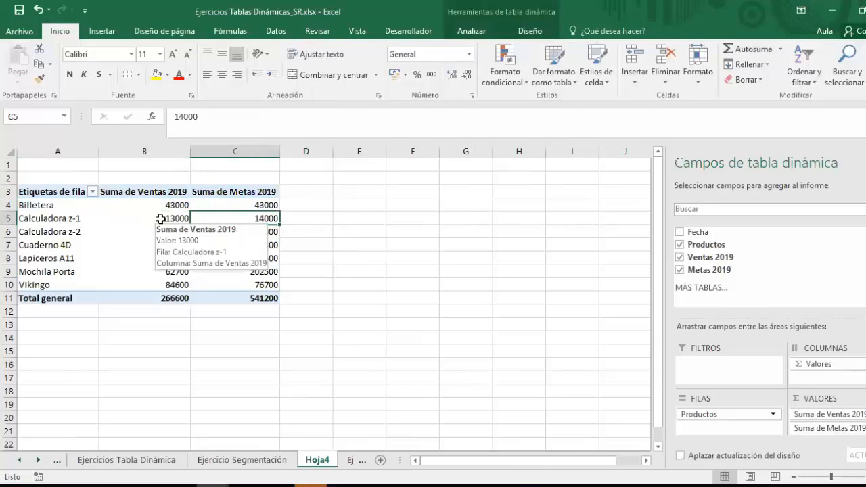
left_click(143, 219)
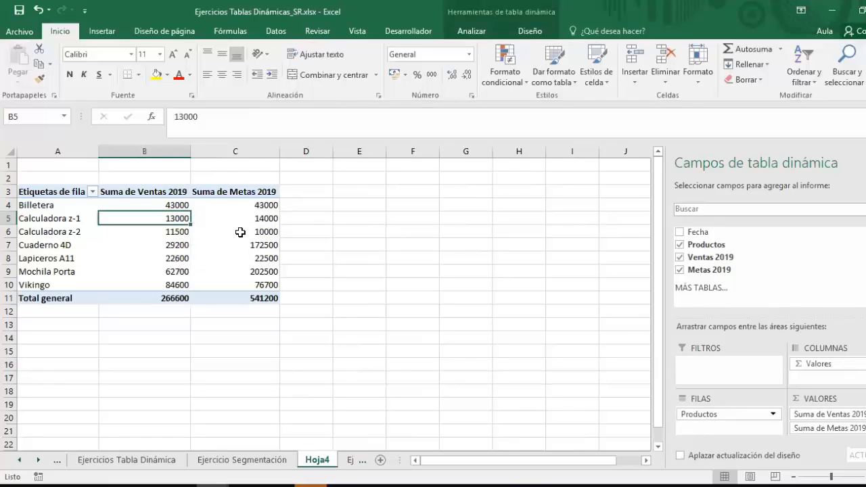
left_click(239, 232)
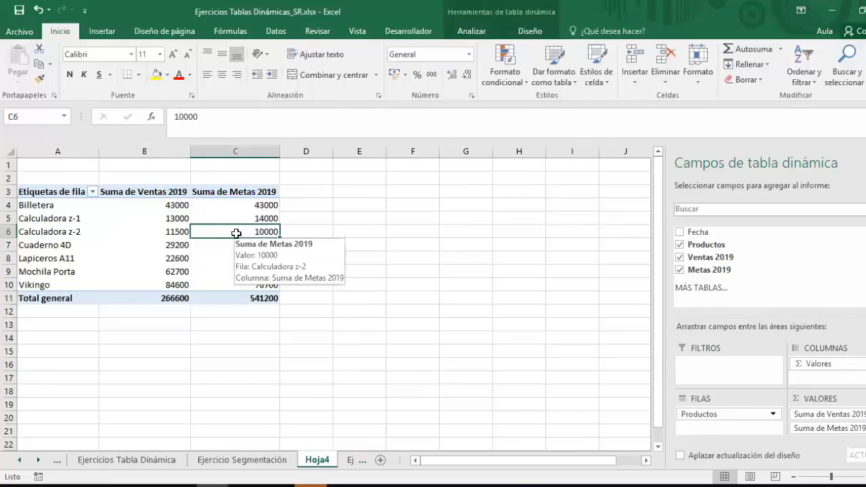
left_click(169, 234)
left_click(240, 232)
left_click(250, 244)
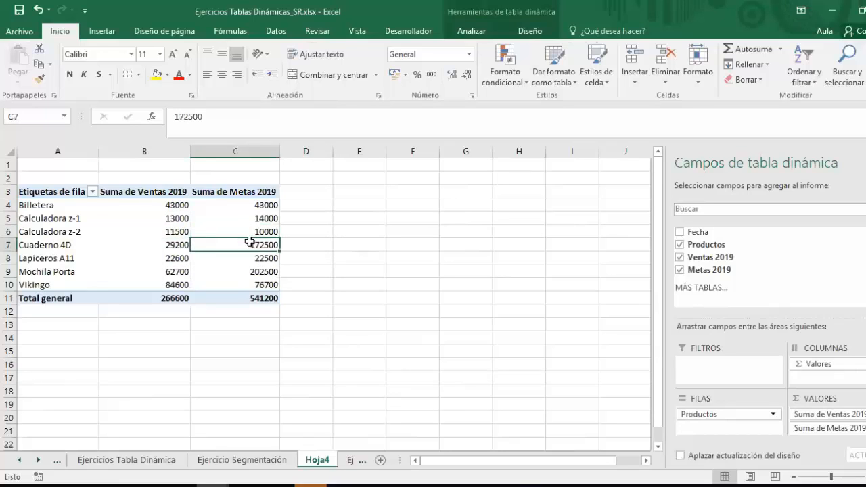
left_click(146, 231)
left_click(167, 244)
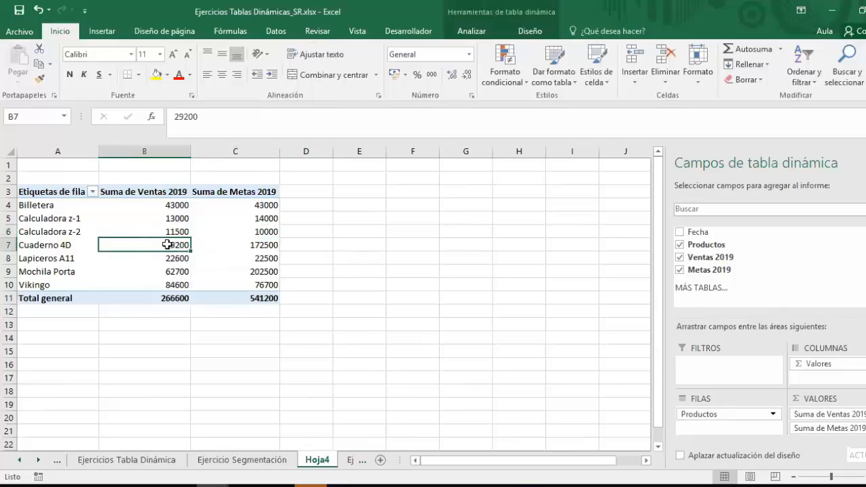
left_click(234, 244)
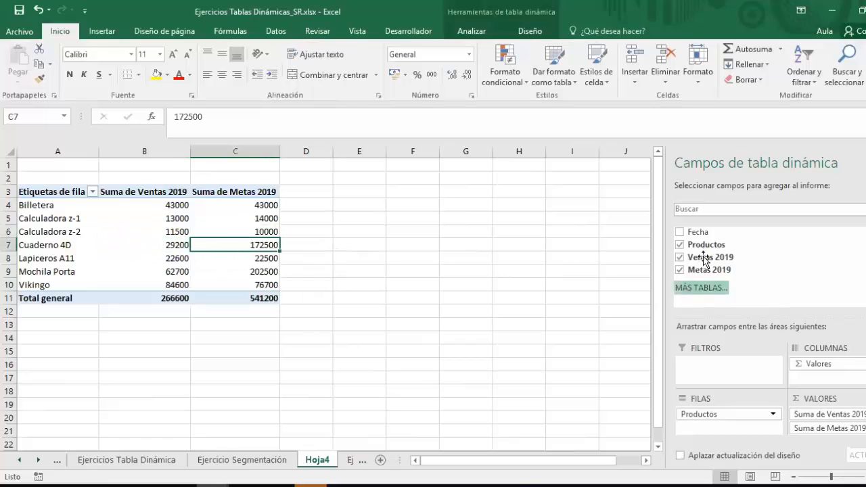
Step: Add Fecha to the pivot table's rows and move it above Productos so products are grouped by month
left_click_drag(704, 230, 704, 405)
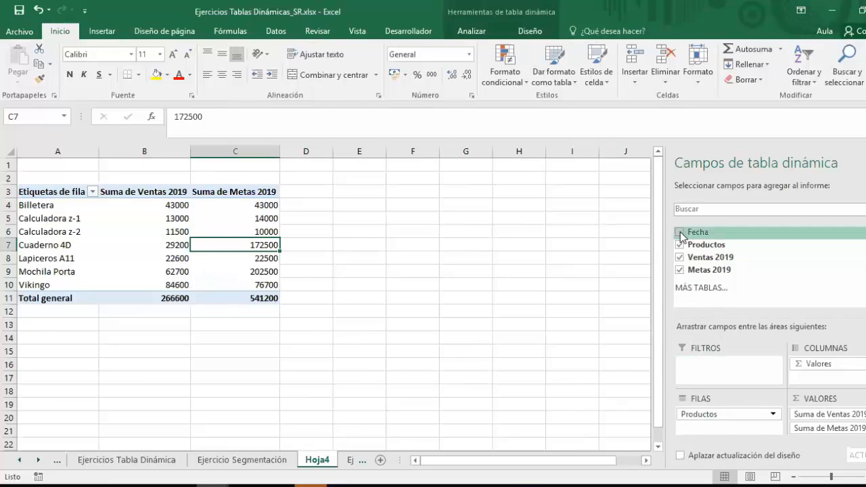
left_click(681, 232)
left_click_drag(735, 431, 735, 409)
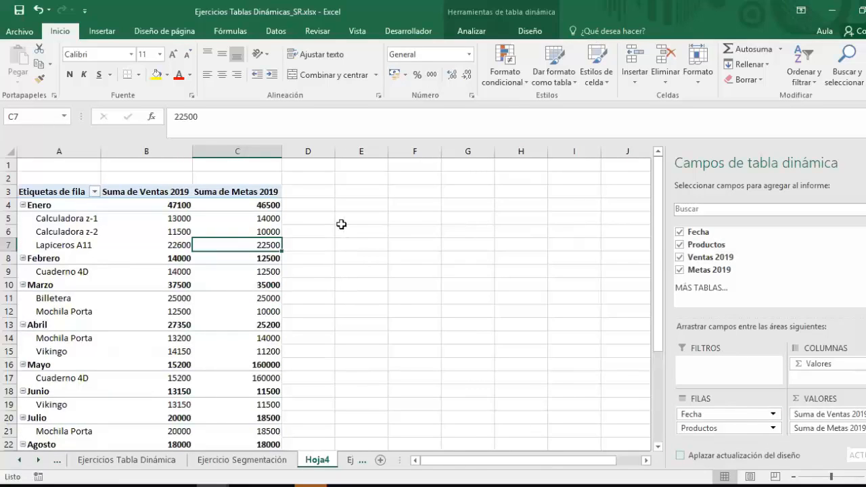
Step: Insert a calculated field named Ventas-Metas into the pivot table with the formula ='Ventas 2019'-'Metas 2019'
left_click(476, 34)
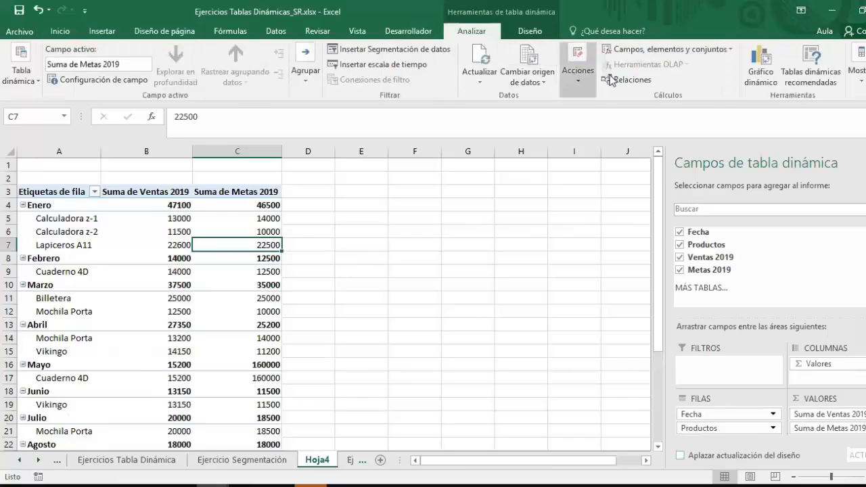
left_click(732, 50)
left_click(681, 65)
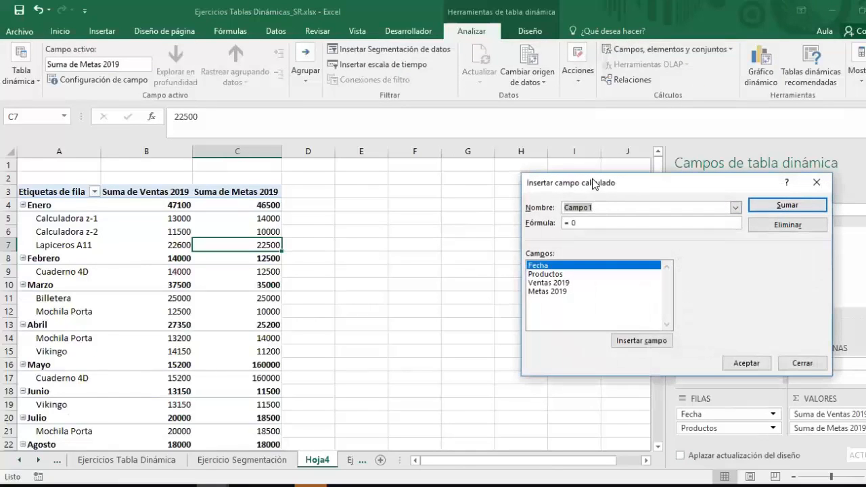
left_click_drag(584, 180, 505, 147)
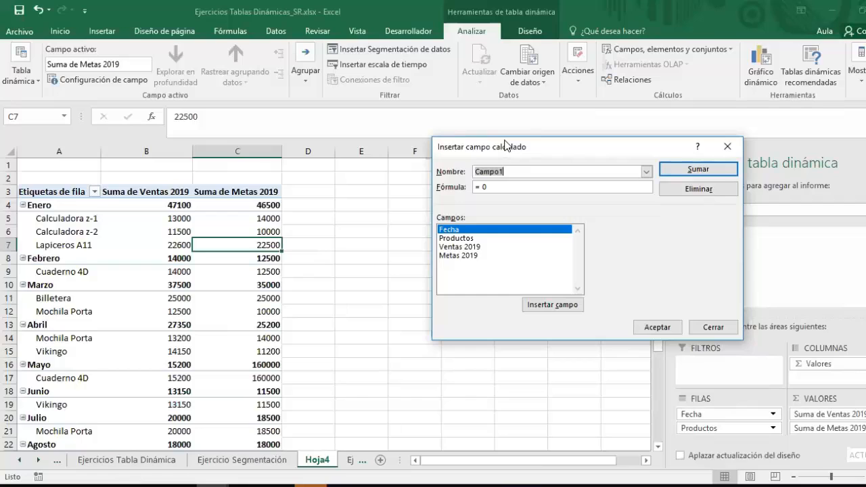
type("Ventas-Metas")
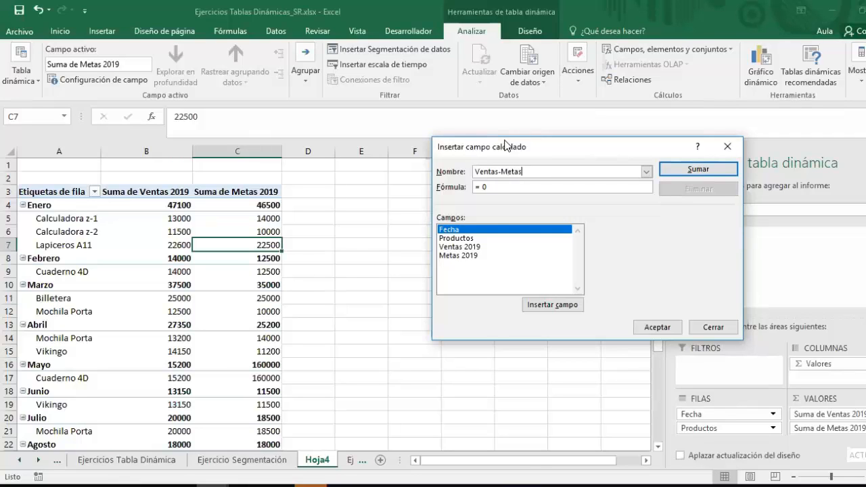
left_click(470, 248)
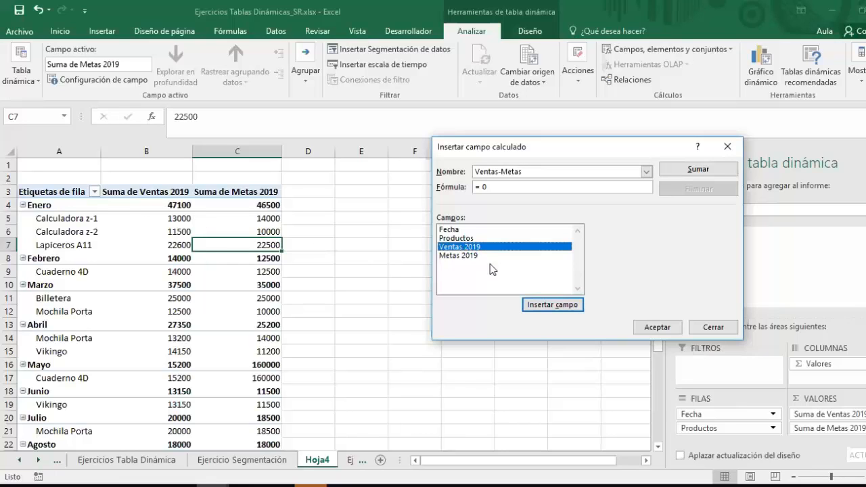
left_click(567, 306)
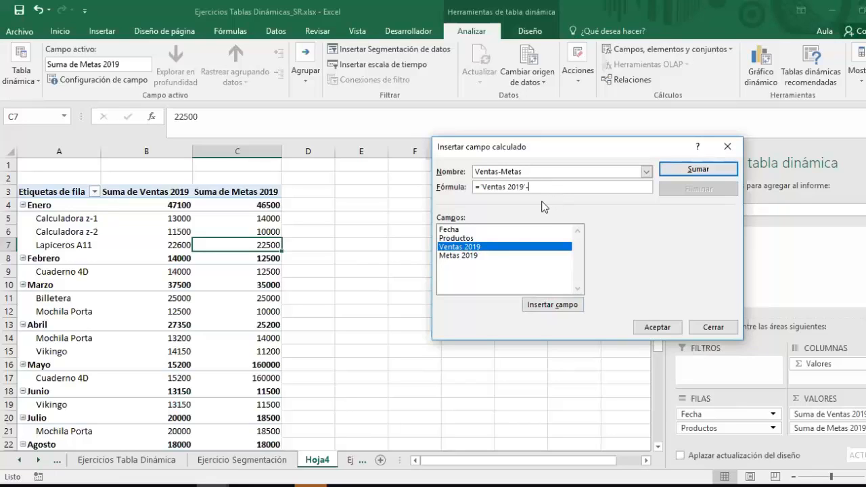
left_click(471, 257)
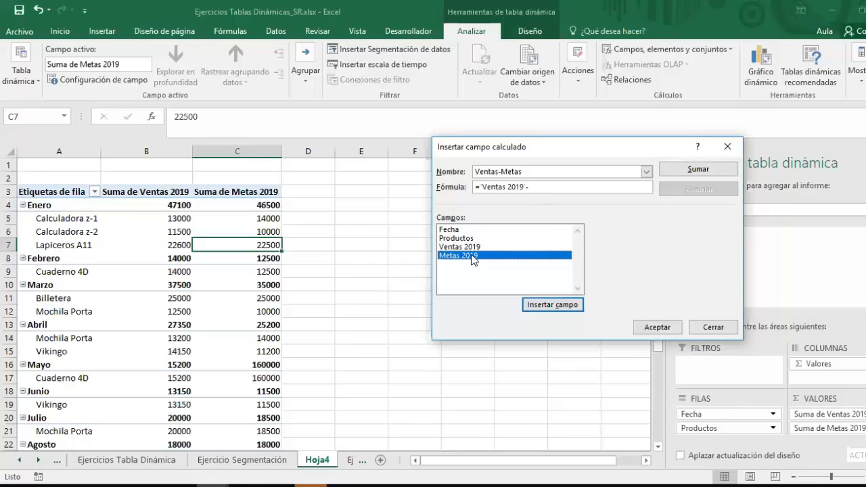
left_click(542, 304)
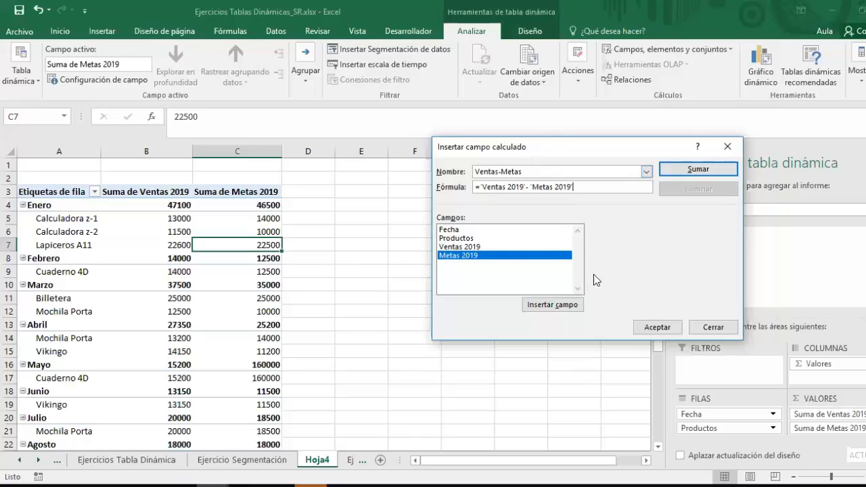
left_click(704, 171)
left_click(658, 327)
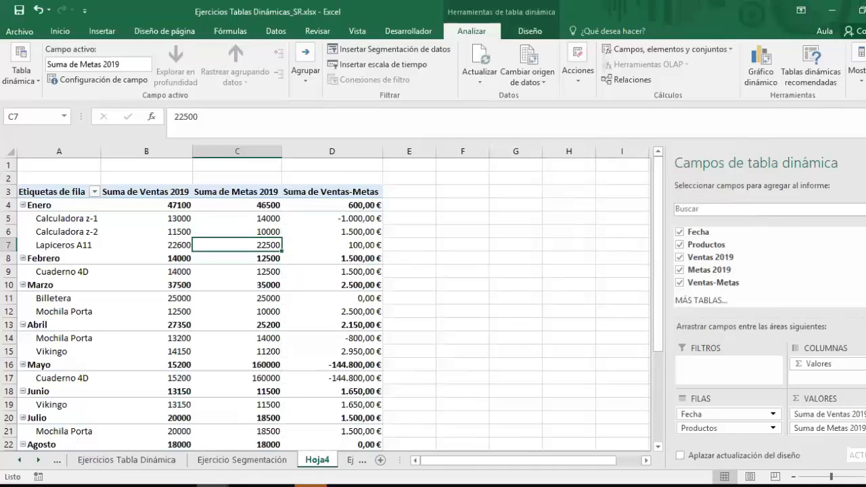
Step: Examine the Suma de Ventas-Metas differences for each month from Enero to Octubre
left_click(865, 432)
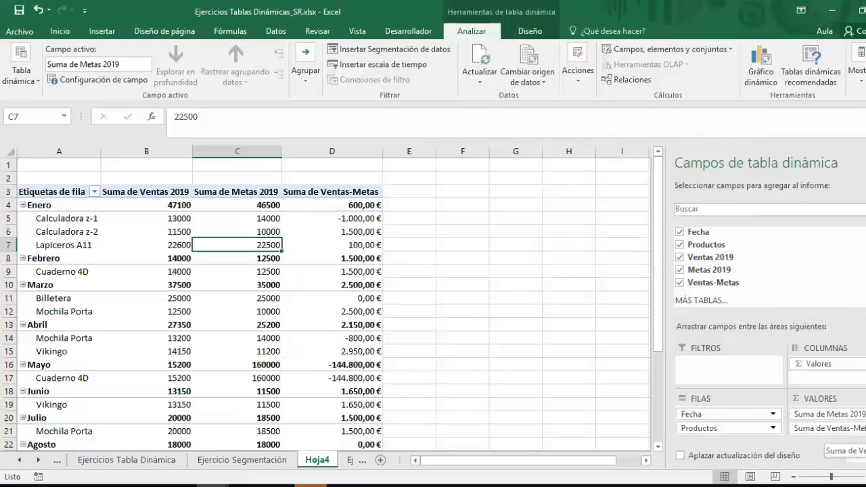
left_click(862, 428)
key("Escape")
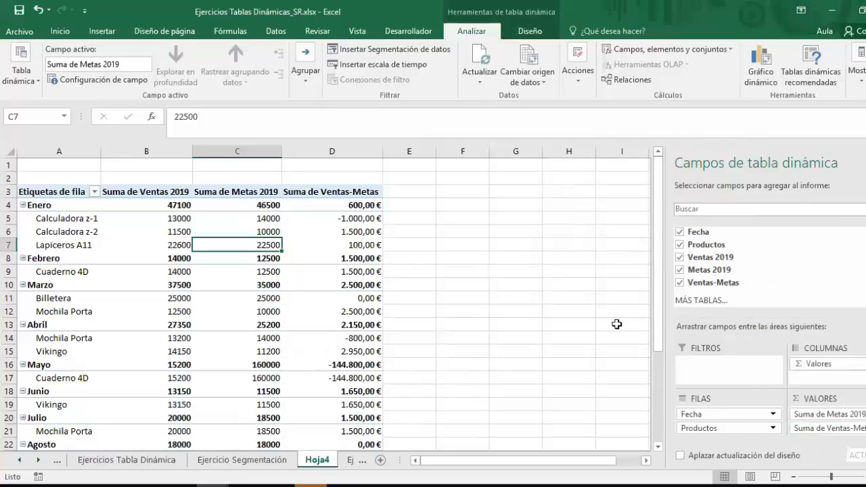
left_click(354, 205)
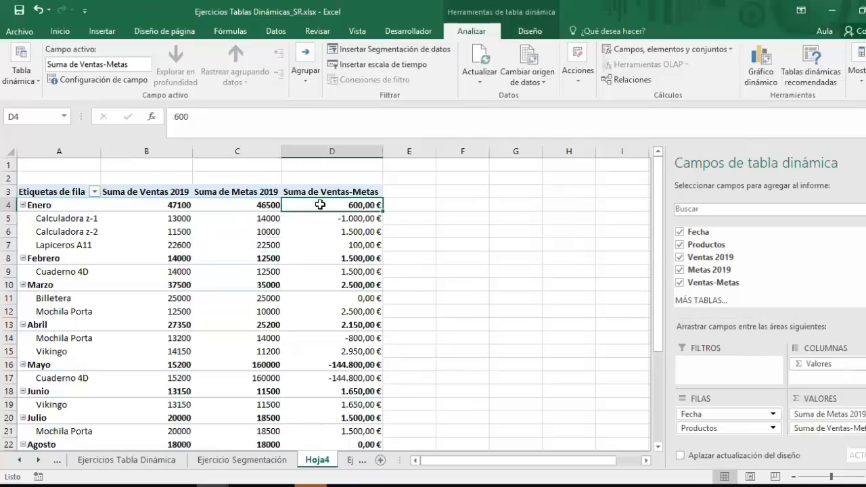
mouse_move(262, 205)
mouse_move(351, 207)
key("Down")
left_click(358, 261)
left_click(362, 284)
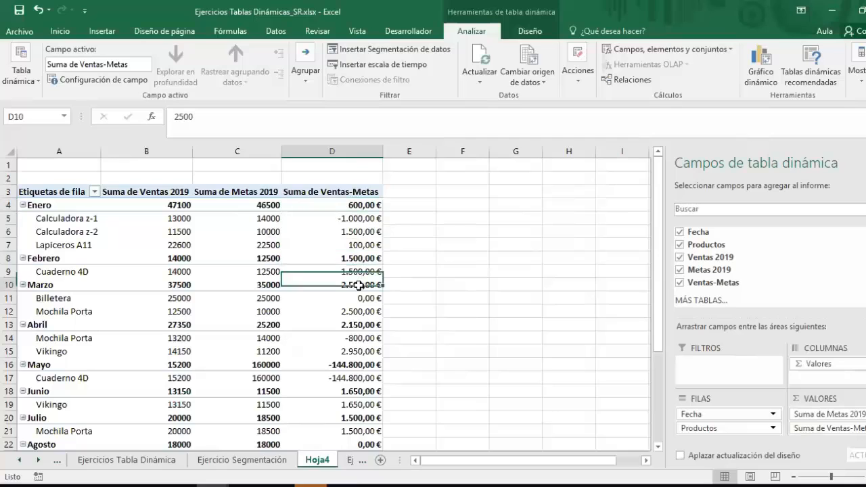
left_click(354, 326)
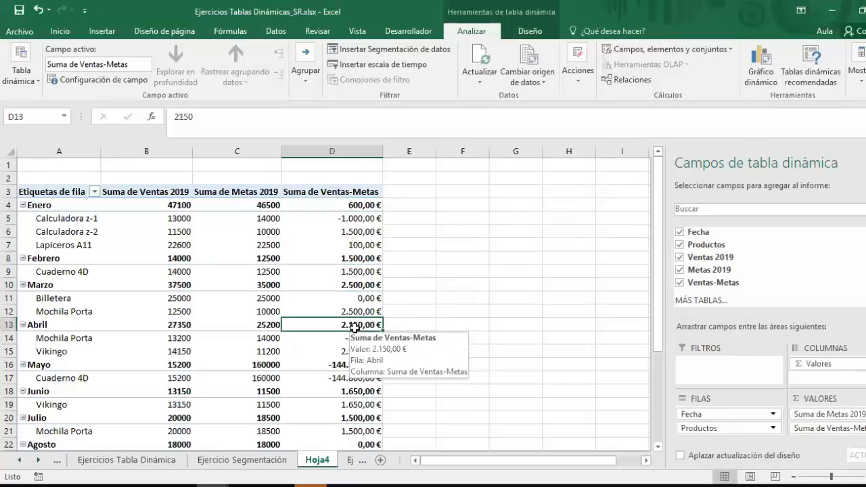
left_click(357, 366)
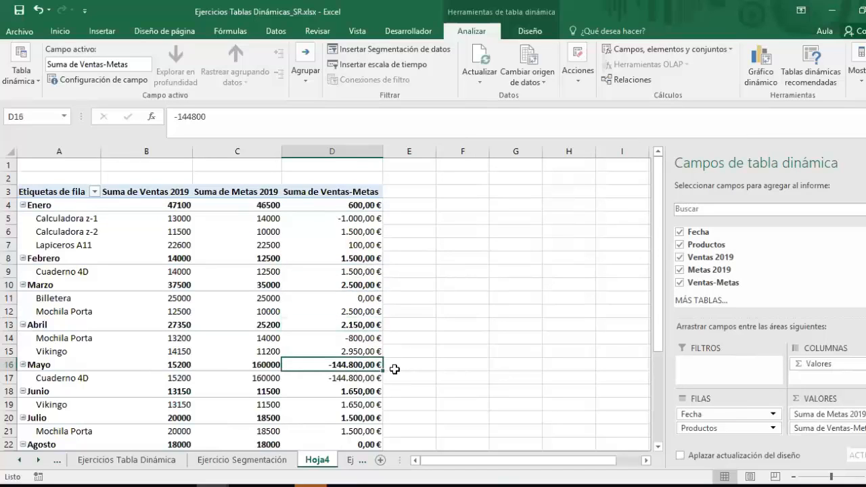
scroll(375, 369, "down", 1)
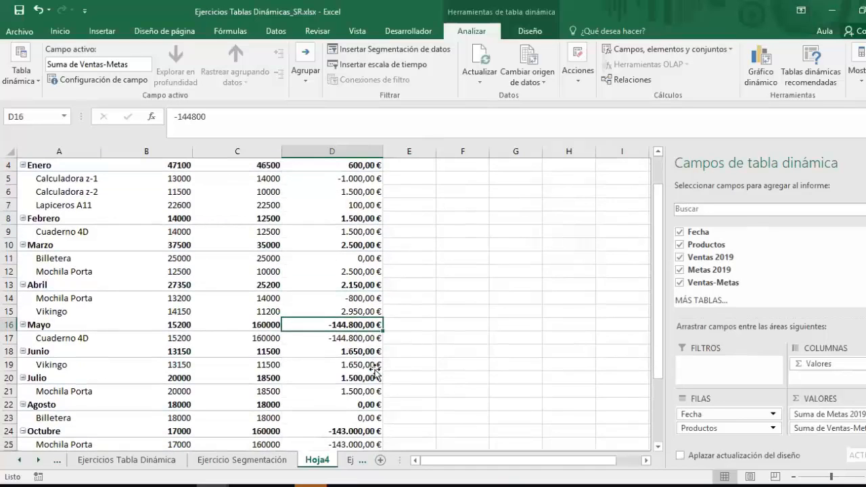
left_click(381, 377)
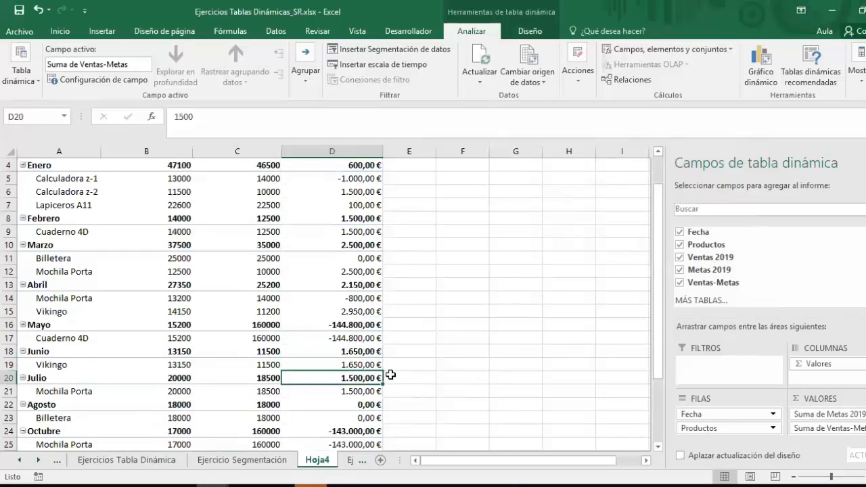
scroll(389, 380, "up", 1)
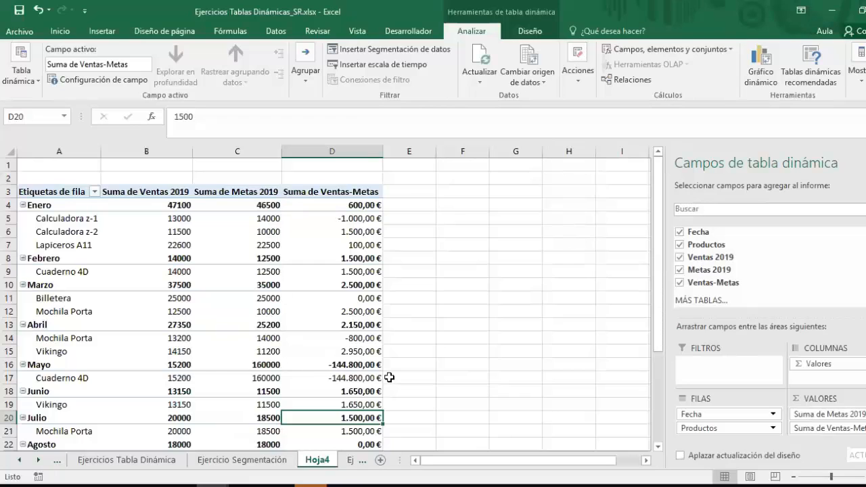
Step: Highlight the Suma de Ventas-Metas values greater than 0 with Relleno verde con texto verde oscuro using conditional formatting
left_click(64, 31)
left_click(505, 71)
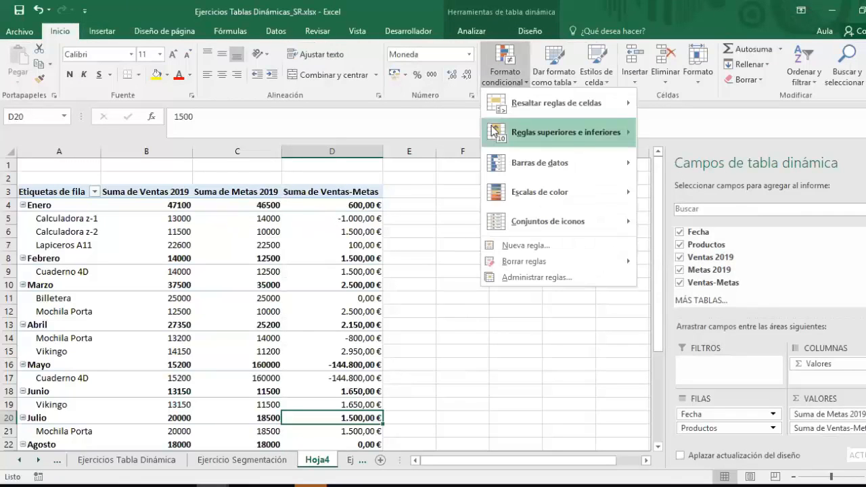
left_click(323, 205)
left_click_drag(322, 204, 338, 430)
scroll(449, 412, "up", 4)
left_click(504, 80)
mouse_move(626, 103)
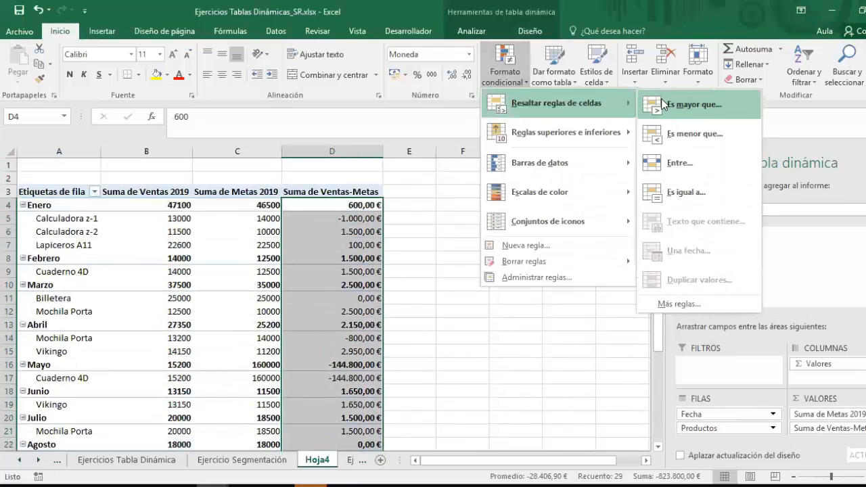
left_click(684, 104)
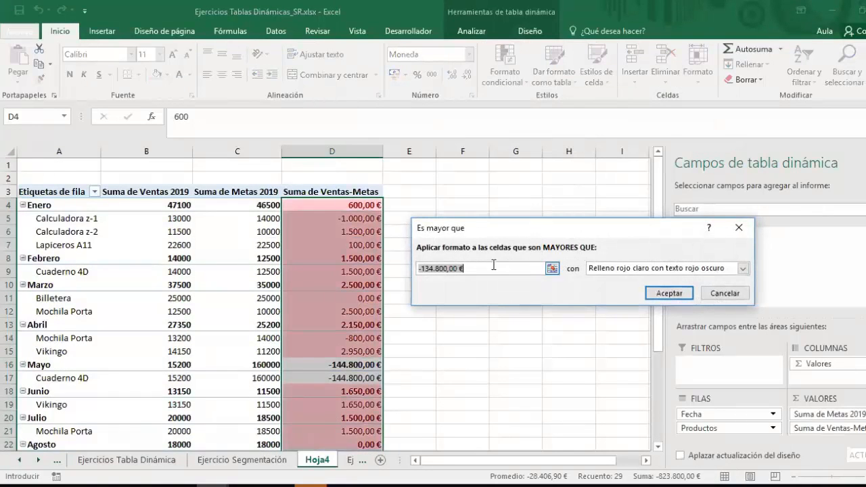
type("0")
left_click(743, 269)
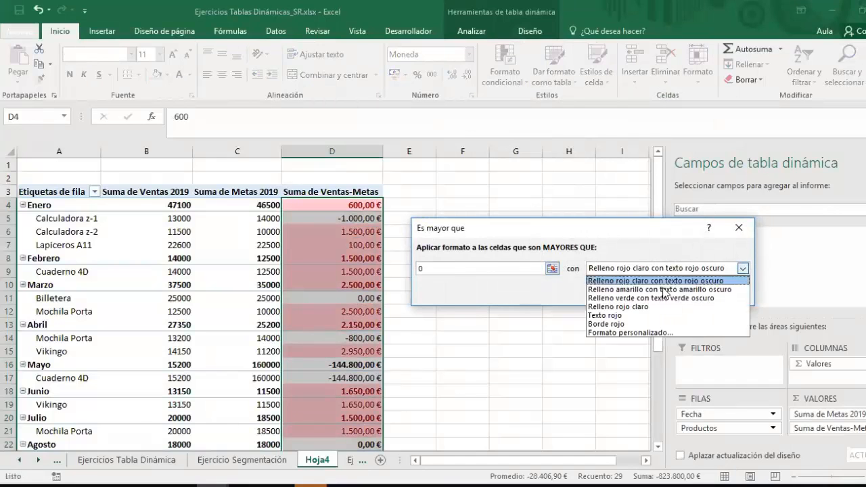
left_click(660, 298)
left_click(680, 295)
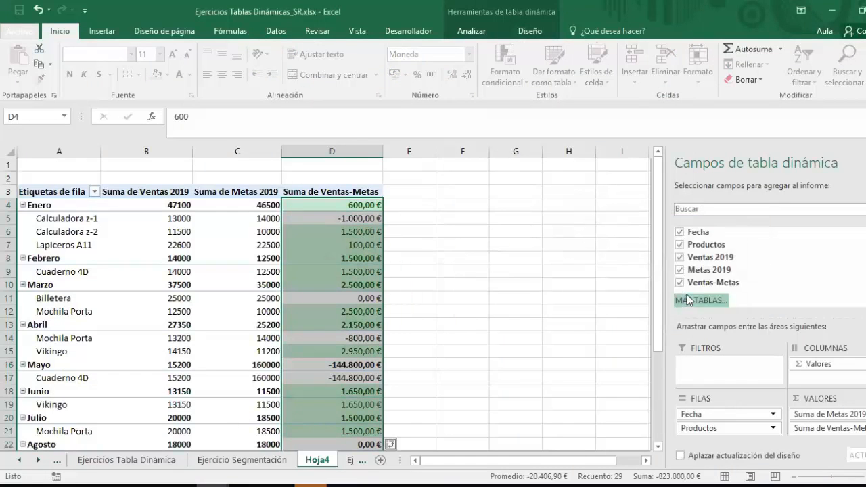
Step: Highlight the Suma de Ventas-Metas values less than 0 with Relleno rojo claro con texto rojo oscuro using conditional formatting
left_click(504, 68)
mouse_move(547, 101)
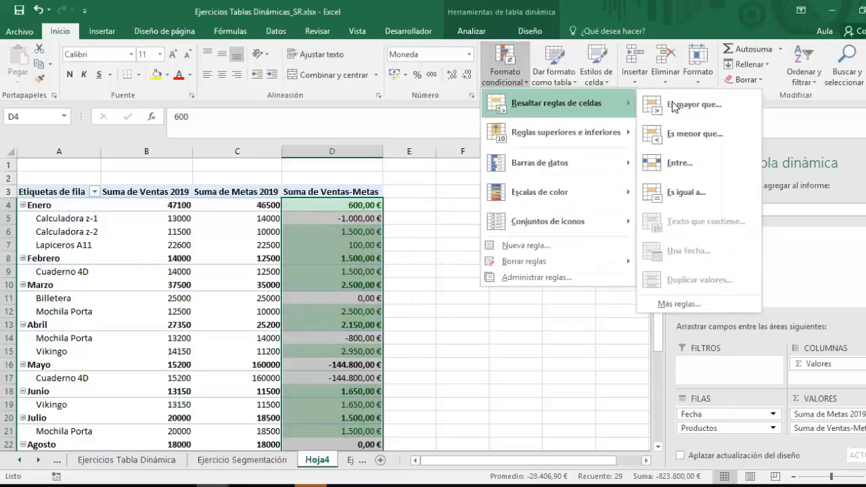
left_click(672, 132)
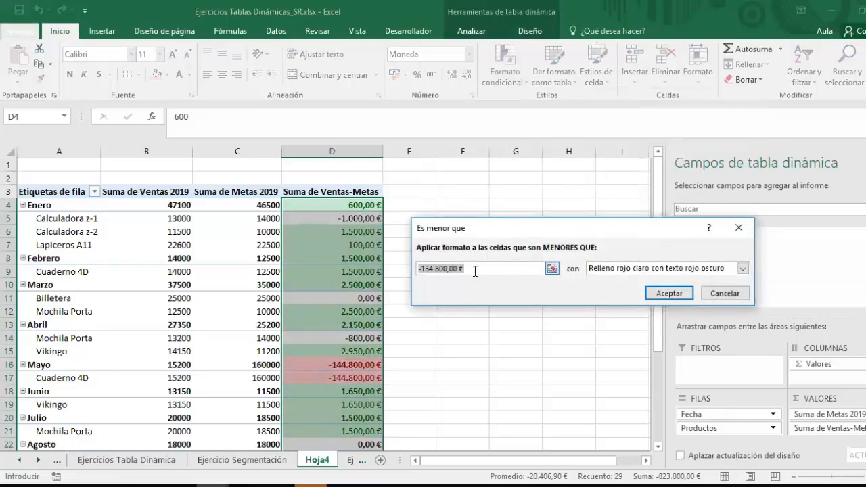
type("0")
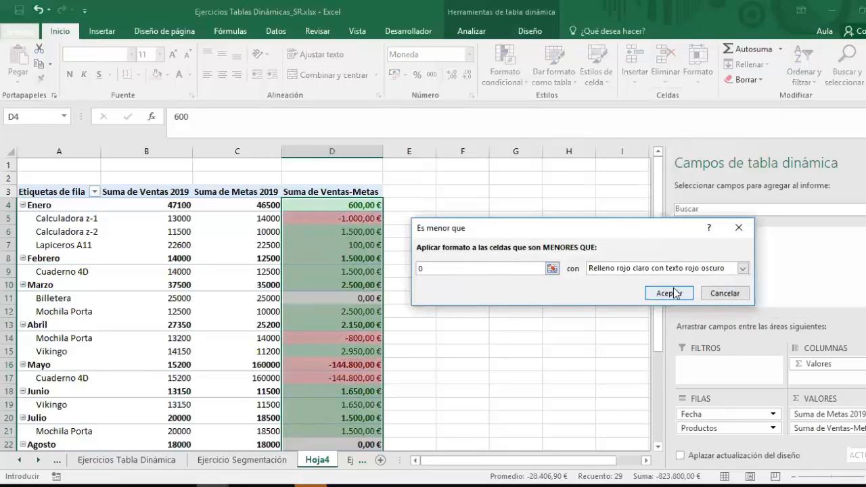
left_click(670, 293)
scroll(464, 339, "down", 3)
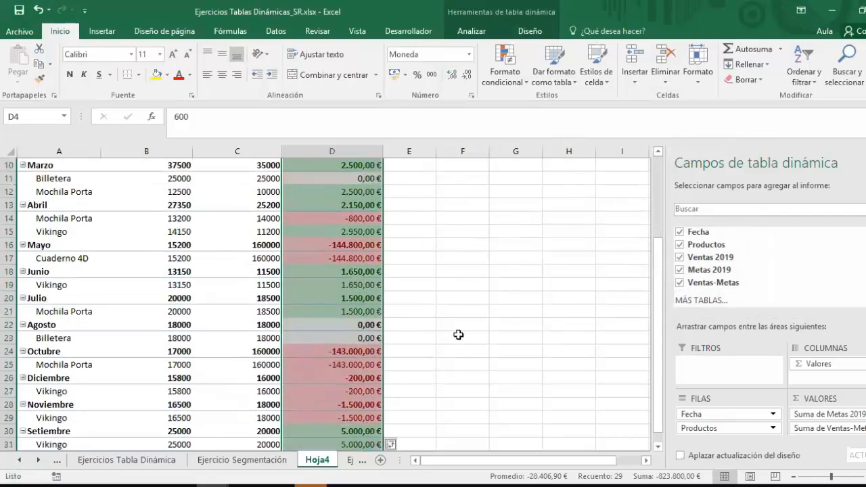
scroll(449, 332, "up", 3)
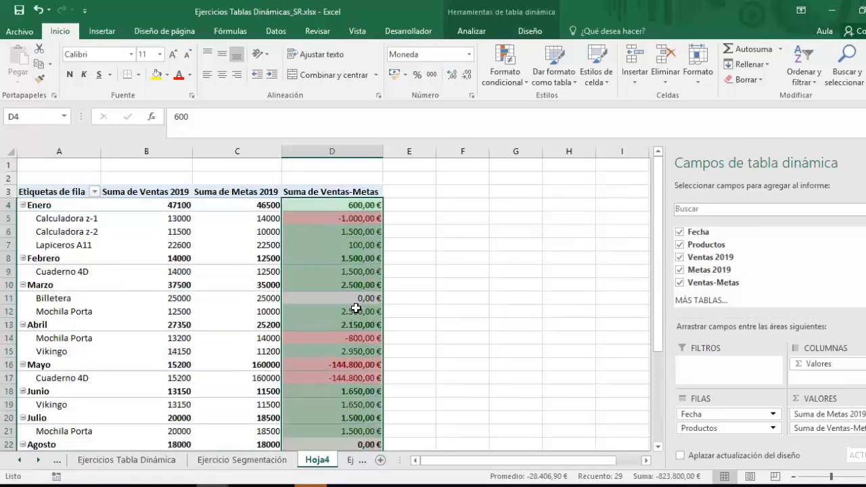
Step: Remove Productos from the pivot table's rows to summarize by month, and replace Fecha with Productos as the only row field
mouse_move(357, 307)
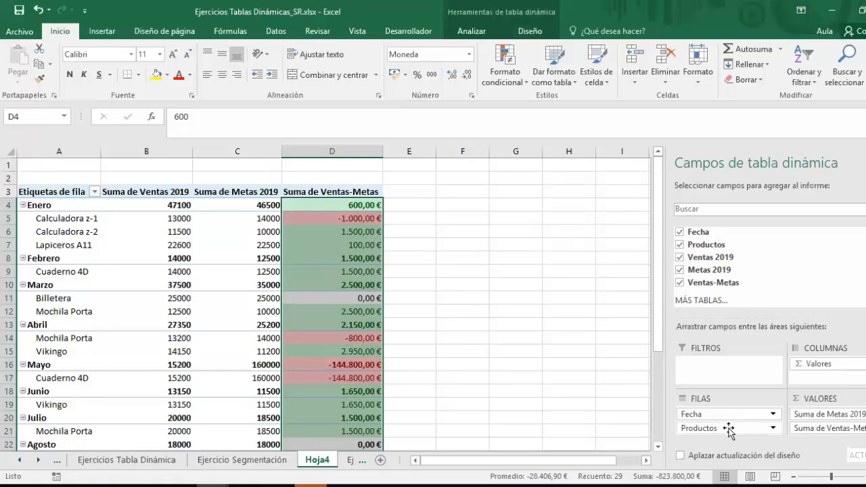
left_click_drag(729, 430, 741, 287)
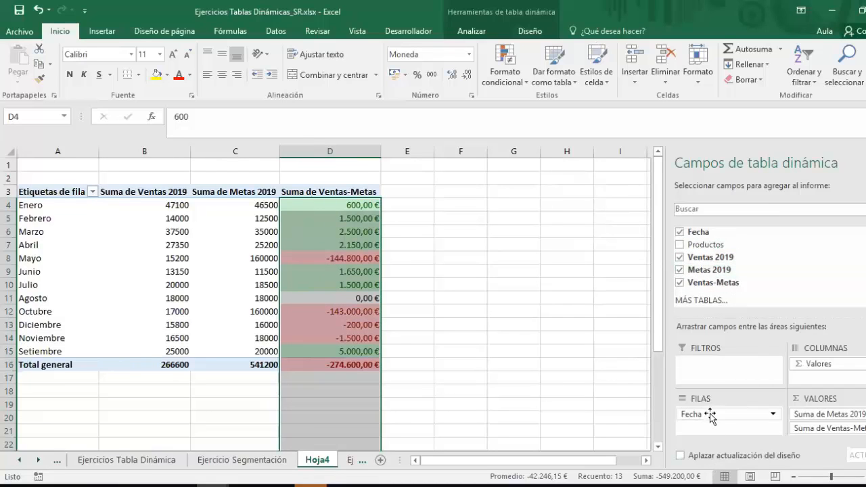
left_click_drag(706, 252, 718, 274)
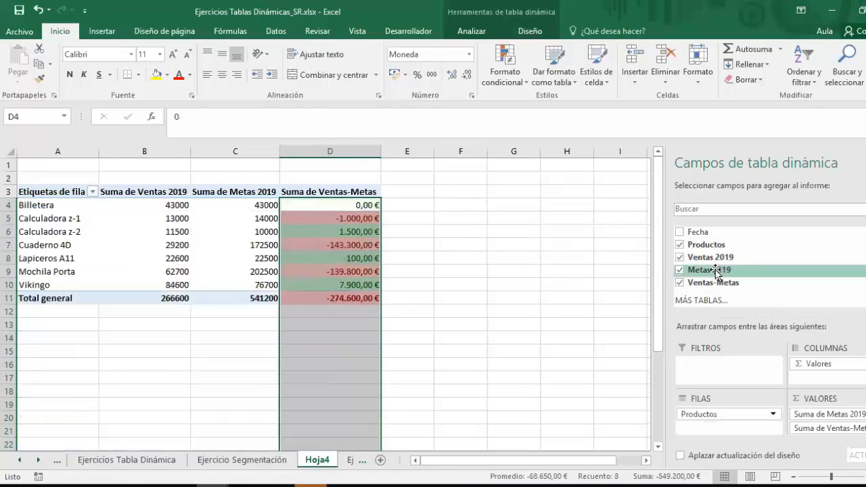
Step: Review sales, goals and the highlighted difference for each product from Billetera to Mochila Porta
left_click(25, 208)
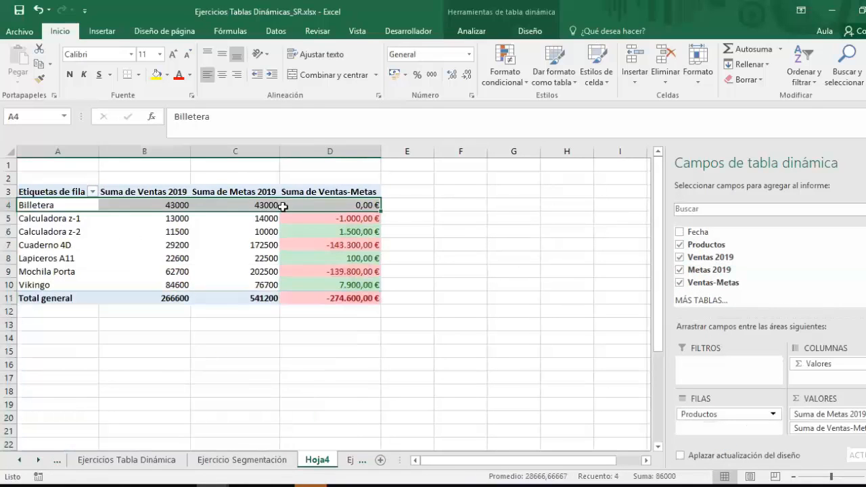
left_click(25, 218)
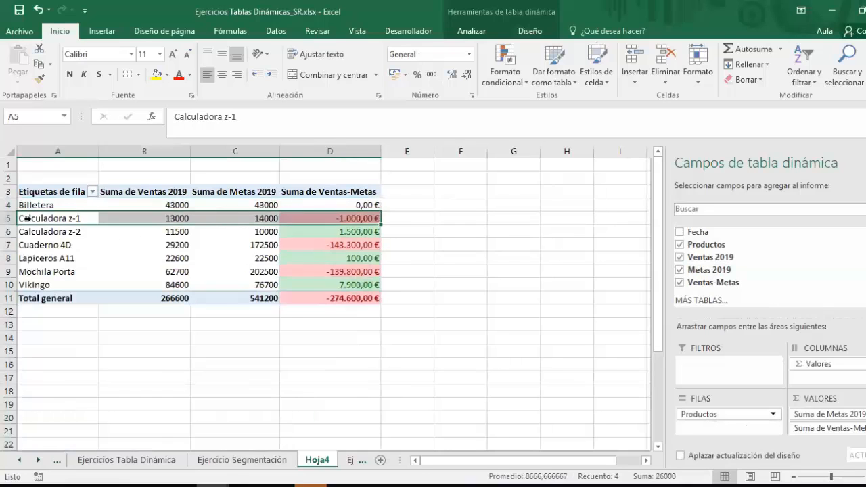
left_click(43, 234)
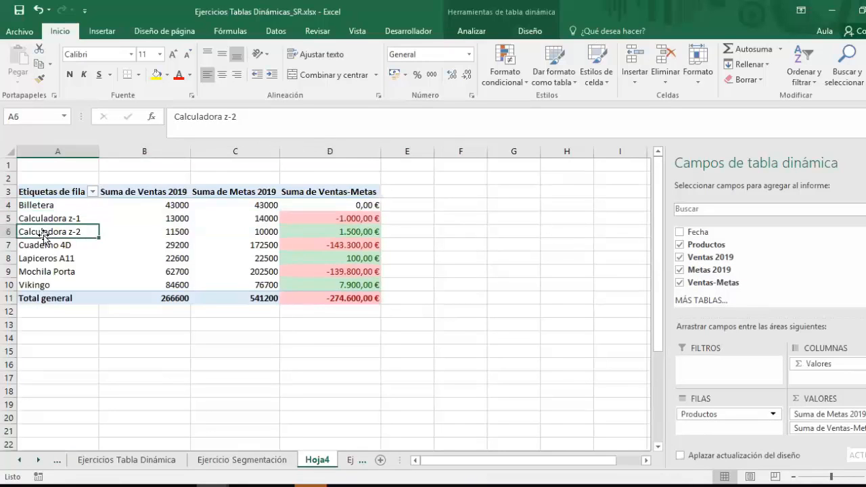
left_click(41, 245)
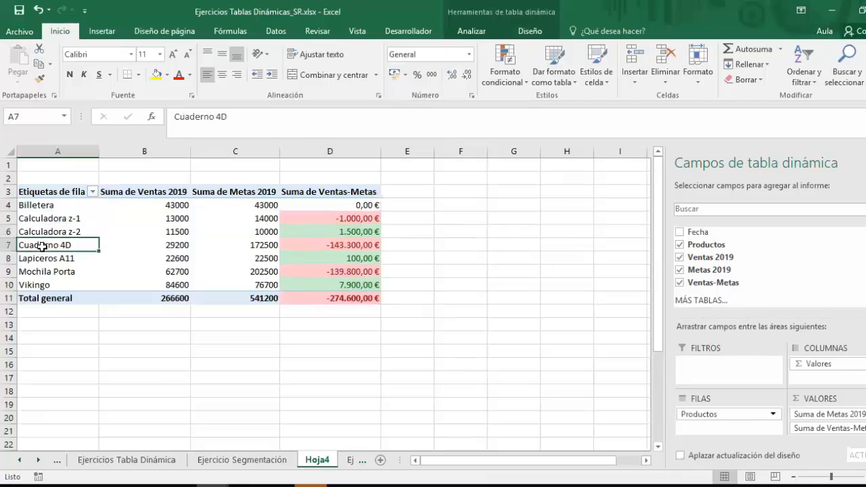
left_click(41, 257)
left_click(32, 271)
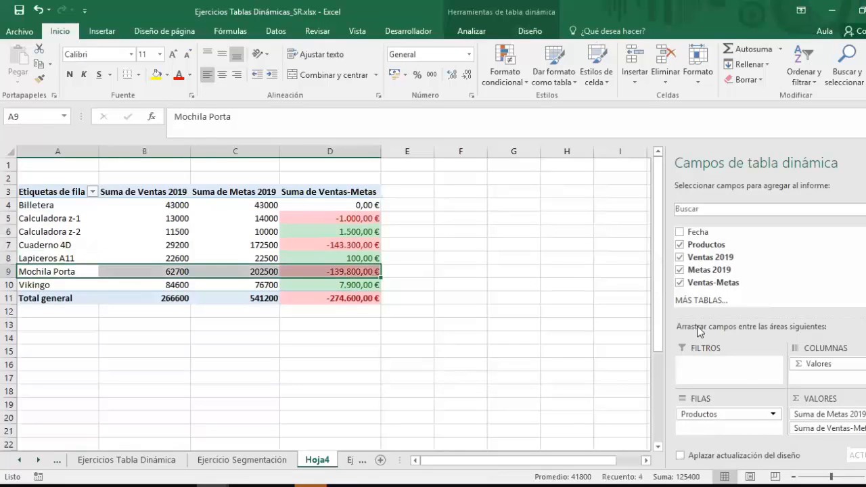
mouse_move(348, 245)
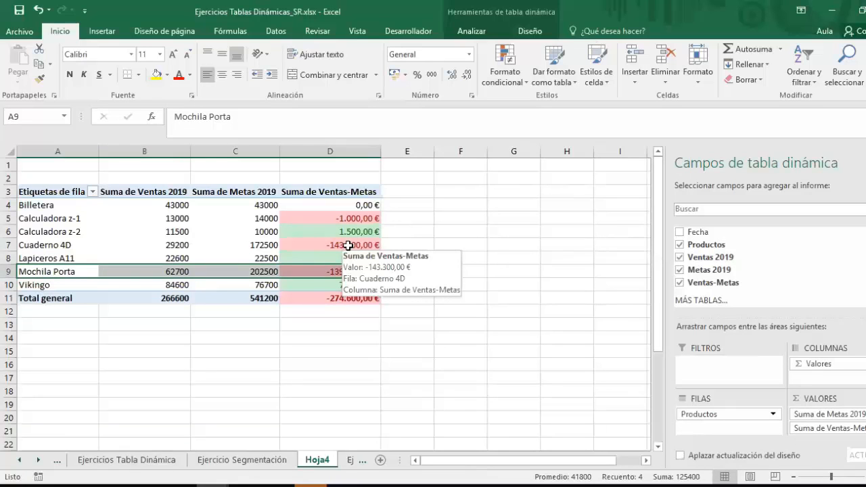
Step: Compare the Suma de Ventas 2019 and Suma de Metas 2019 headers with the empty column beside the pivot table
left_click(510, 217)
left_click(407, 192)
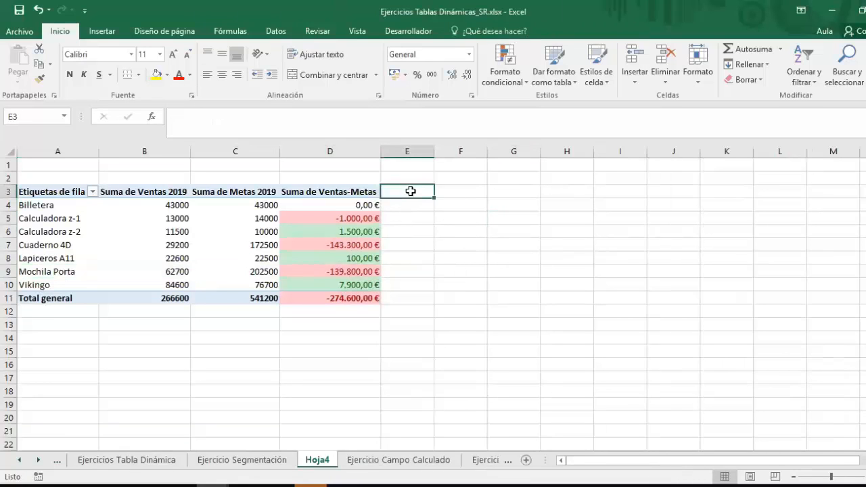
left_click(112, 193)
left_click(232, 193)
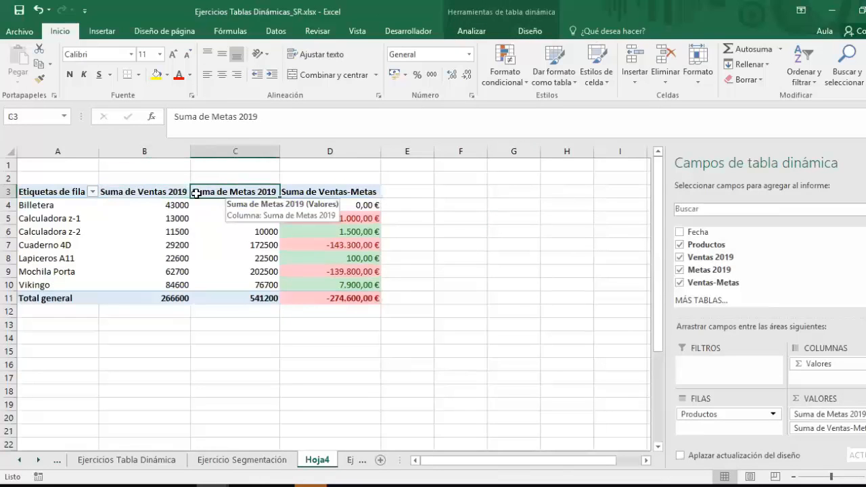
left_click(404, 195)
left_click(184, 192)
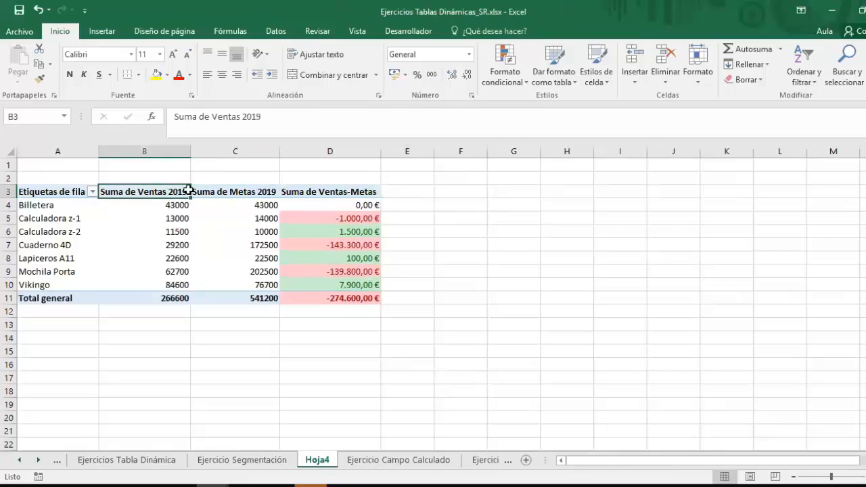
left_click(233, 188)
left_click(253, 192)
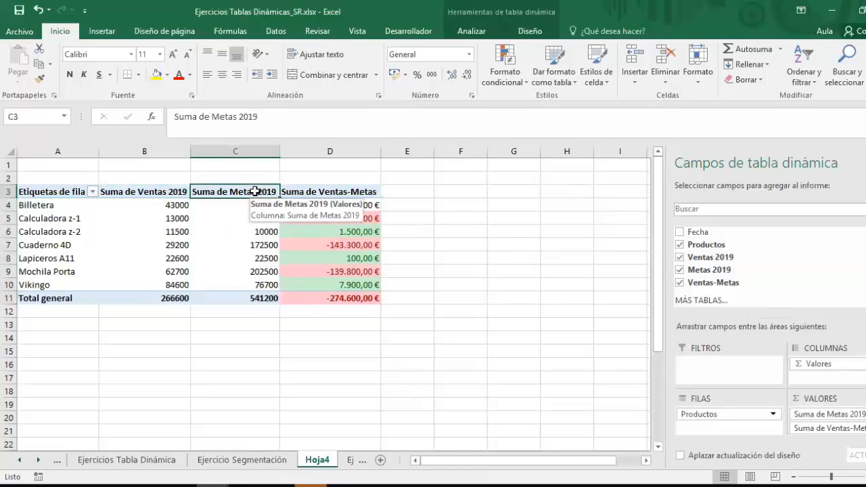
left_click(393, 192)
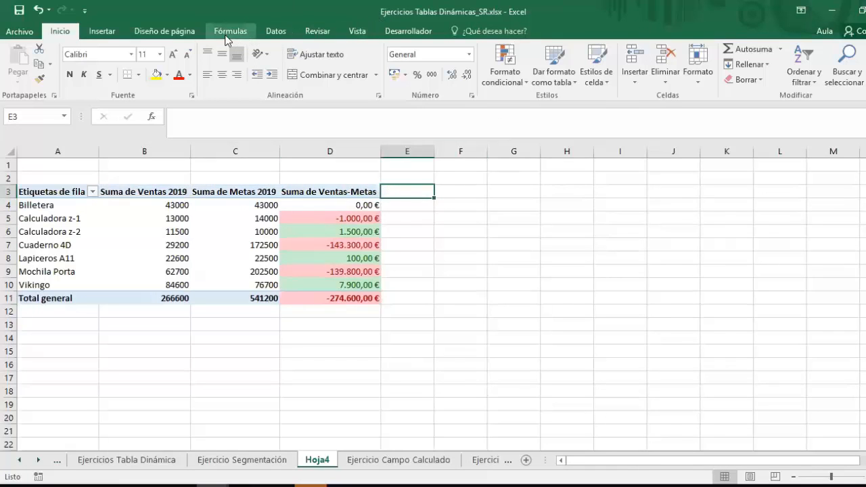
Step: Start a new calculated field named suma enero y febrero for the product pivot table on Hoja4
left_click(306, 258)
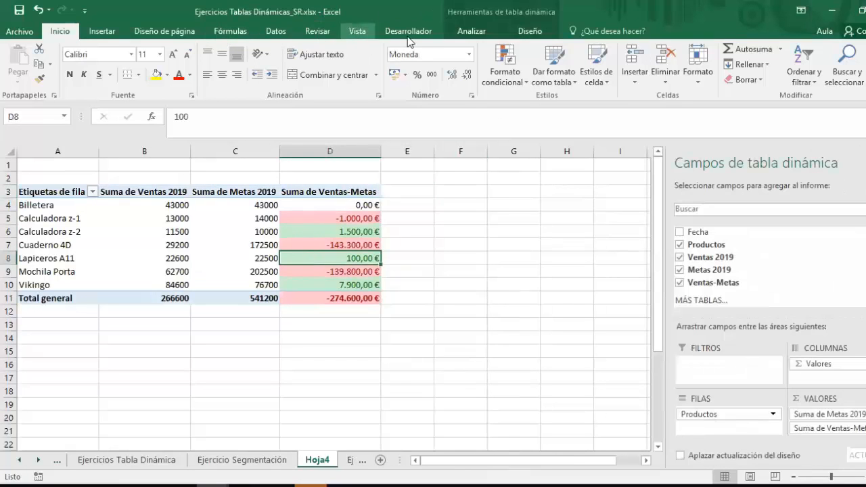
left_click(472, 32)
left_click(681, 49)
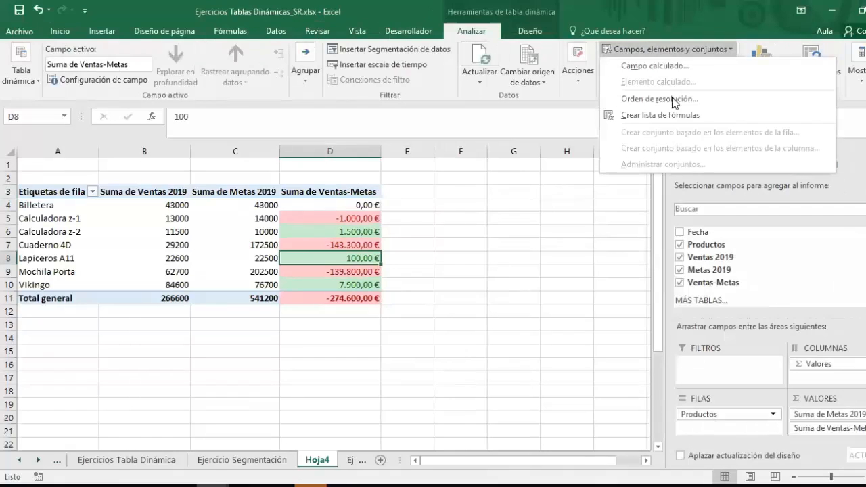
left_click(666, 67)
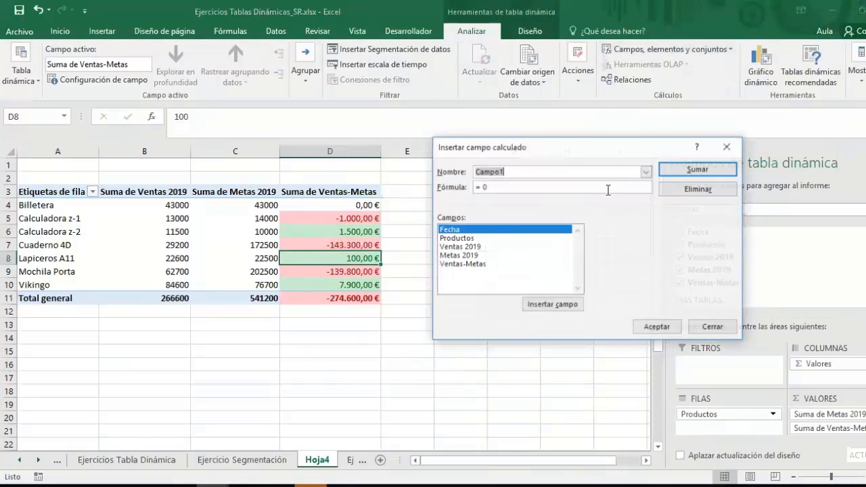
type("suma enero y febrero")
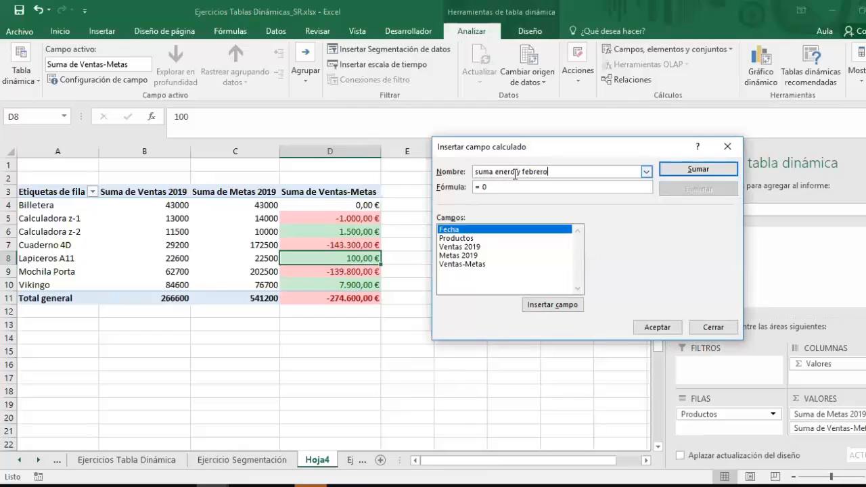
Step: Define the calculated field's formula as 'Metas 2019' + 'Ventas-Metas' and add it to the pivot table
left_click(458, 255)
left_click(525, 309)
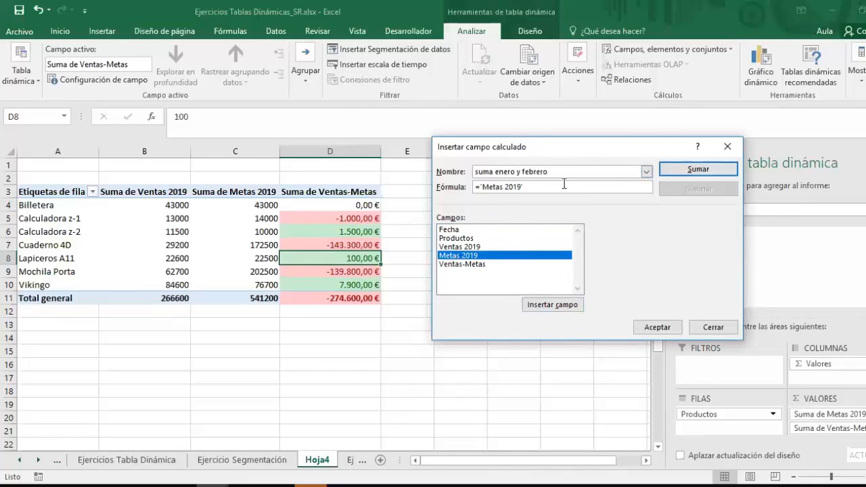
type("+")
left_click(472, 264)
left_click(552, 304)
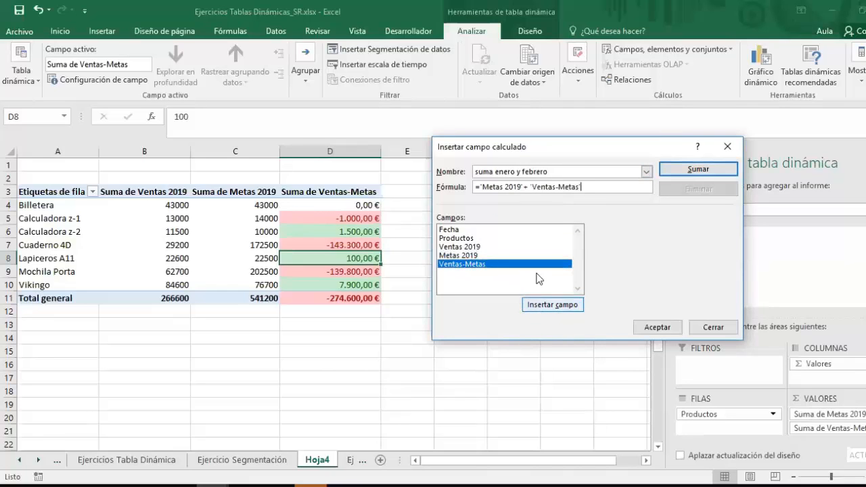
left_click(653, 328)
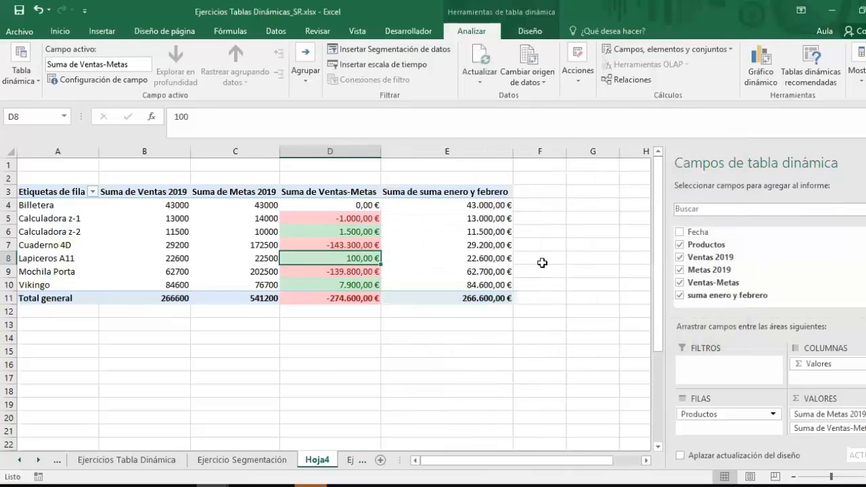
Step: Remove Suma de suma enero y febrero from the pivot table's values
left_click_drag(460, 204, 461, 268)
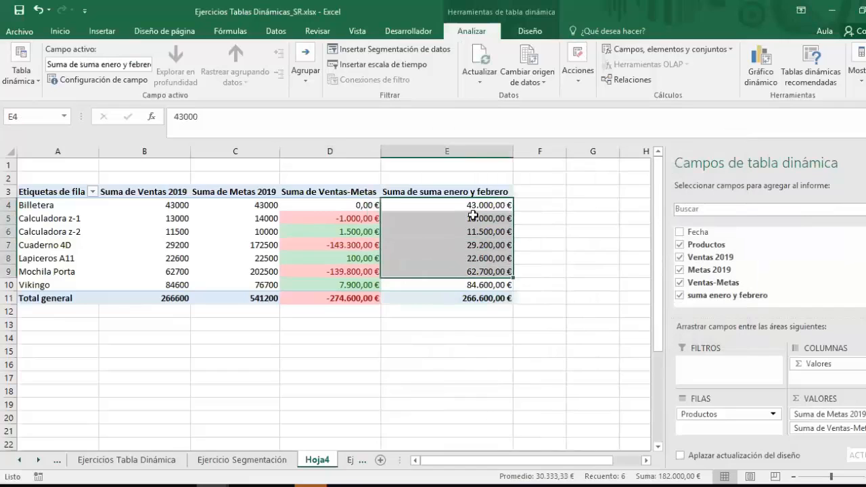
scroll(828, 421, "down", 1)
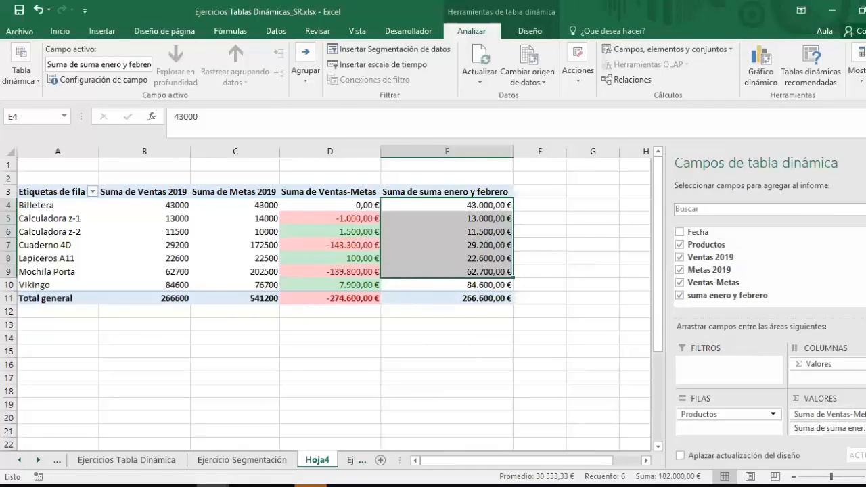
left_click_drag(860, 430, 841, 282)
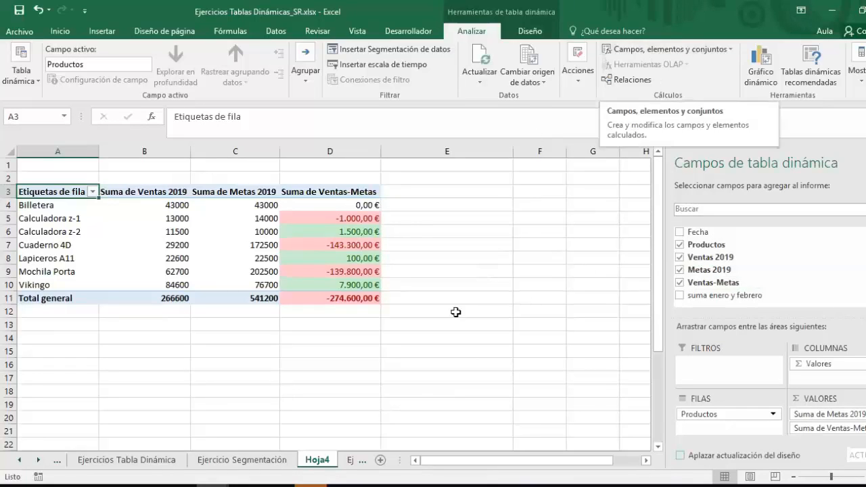
Step: Switch to the PowerPoint presentation and review slides 11 to 14 on filter pages, calculated fields and segmentation
left_click(506, 486)
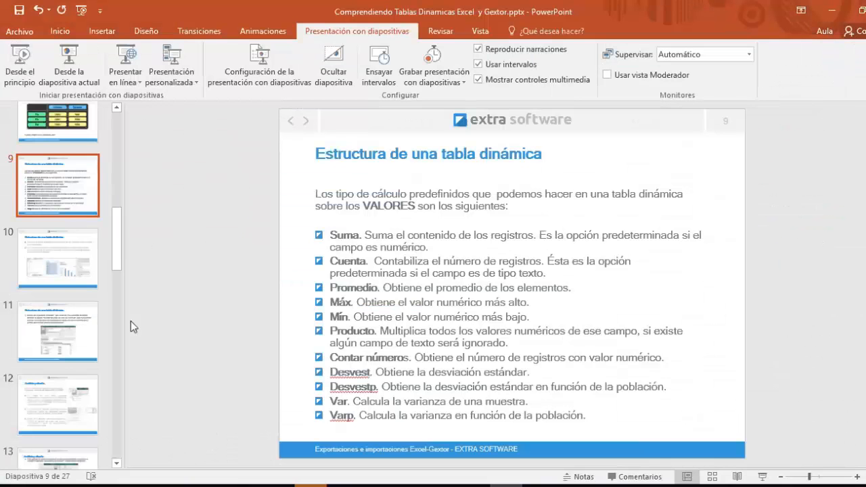
left_click(43, 365)
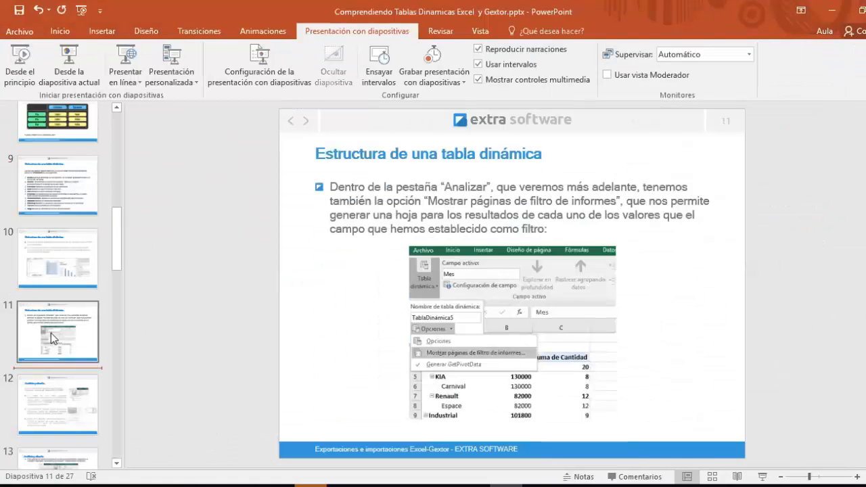
scroll(51, 333, "down", 2)
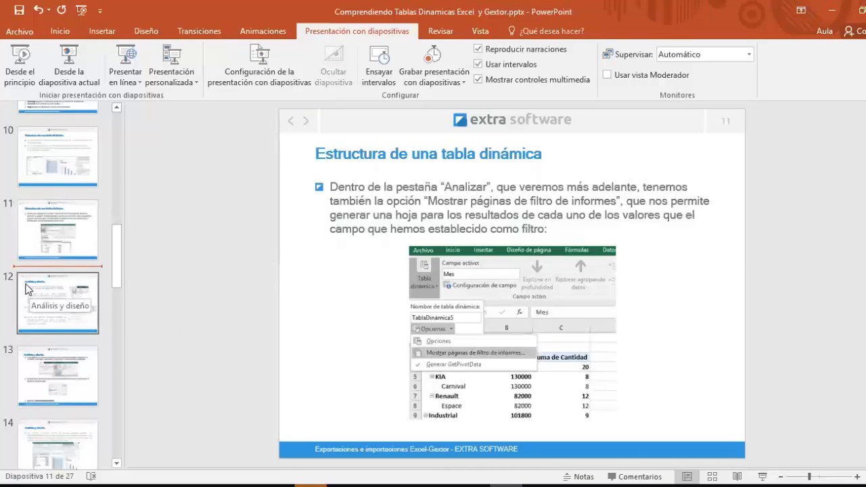
left_click(39, 303)
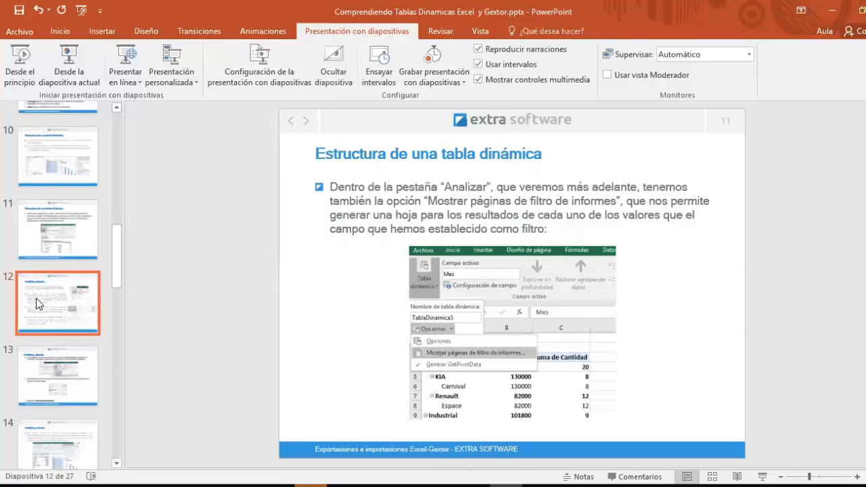
left_click(40, 383)
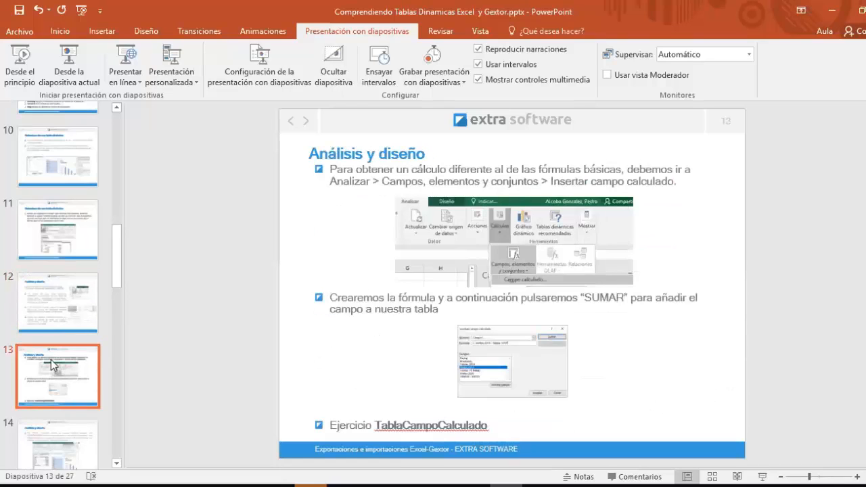
scroll(53, 365, "down", 1)
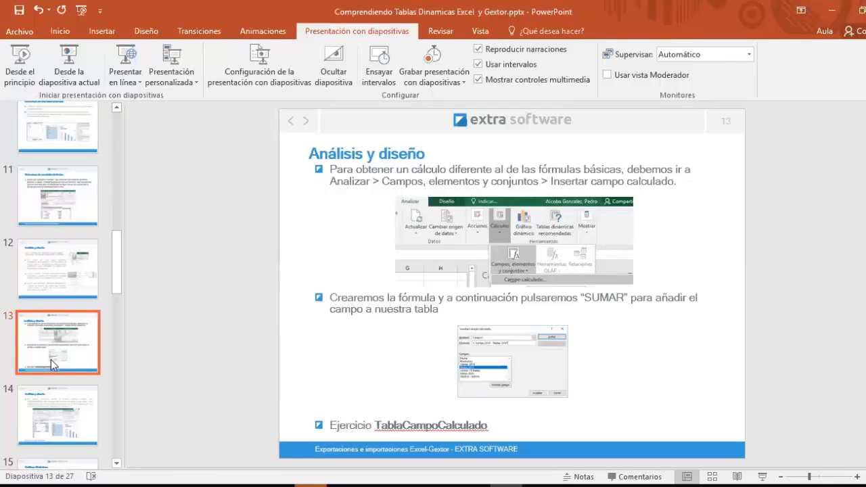
scroll(52, 366, "down", 1)
left_click(54, 373)
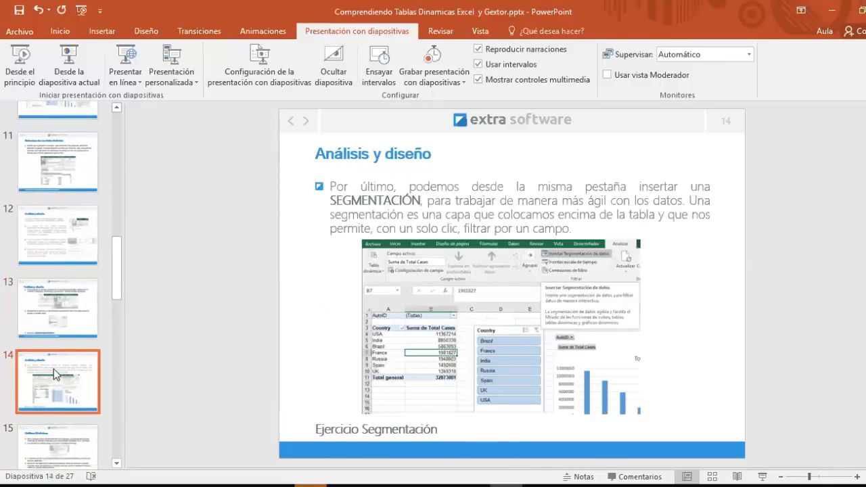
scroll(53, 367, "down", 2)
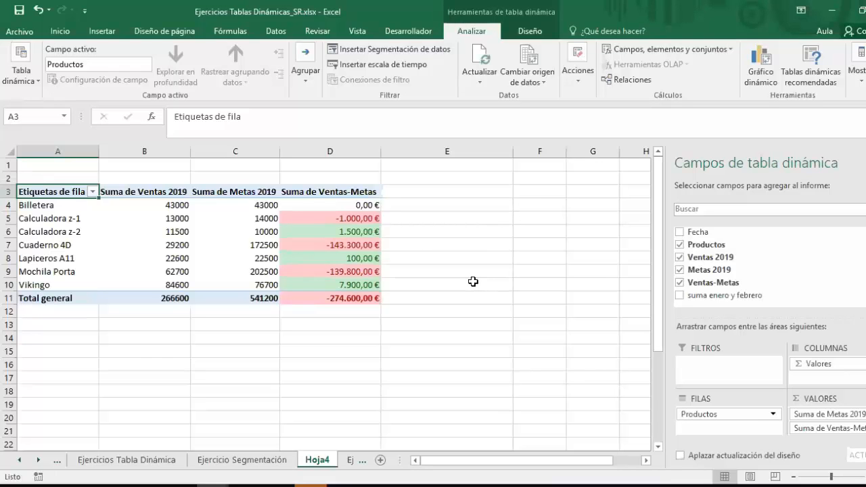
Step: Switch to Excel and create a pivot table on a new worksheet from the range B1:J334 of Ejercicio Segmentación
left_click(242, 460)
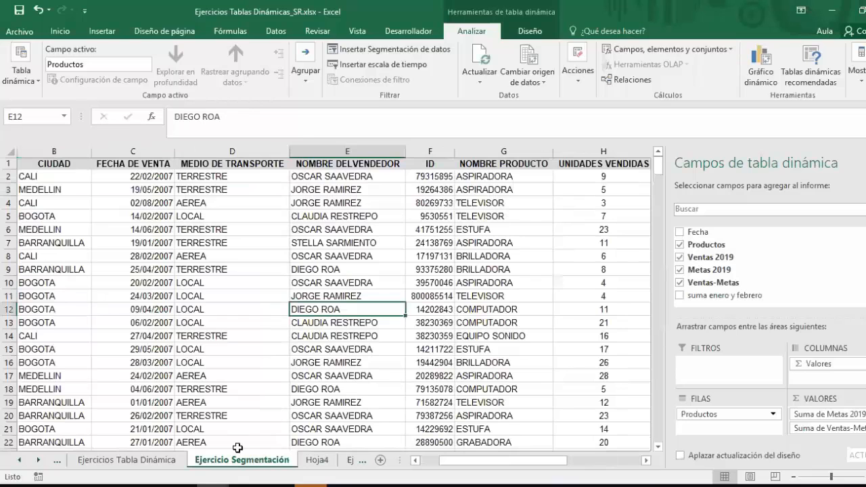
left_click_drag(39, 163, 618, 366)
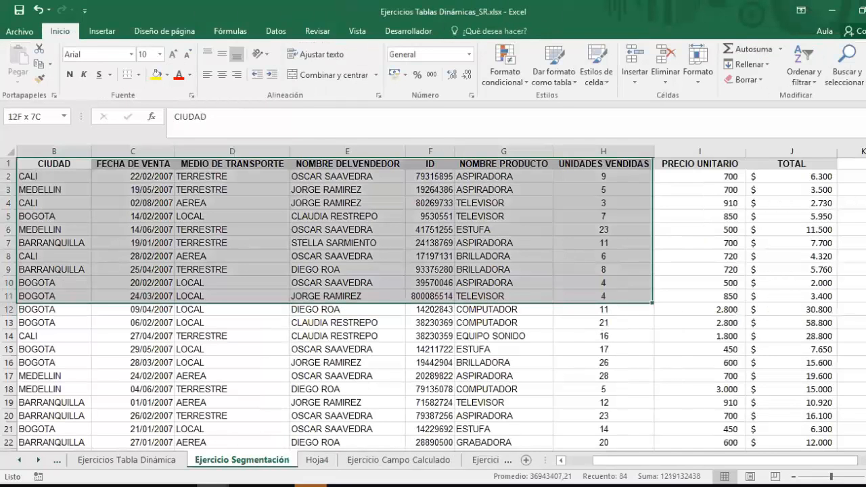
left_click_drag(618, 366, 789, 376)
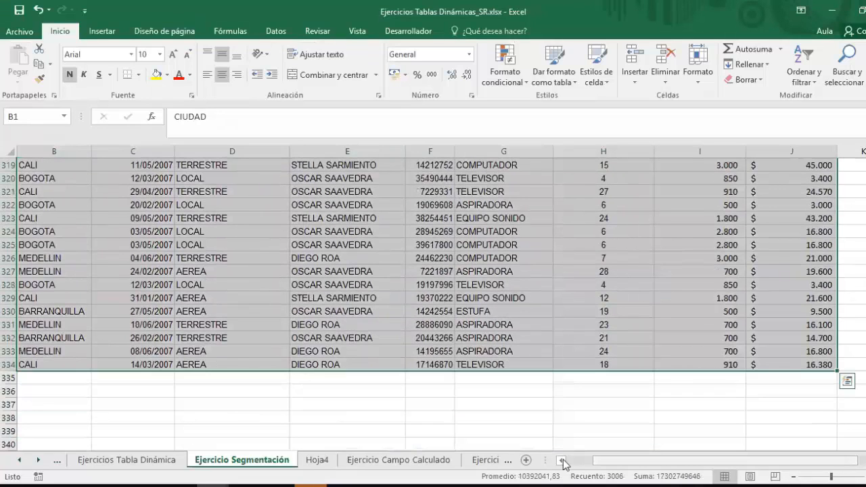
right_click(263, 458)
left_click(102, 31)
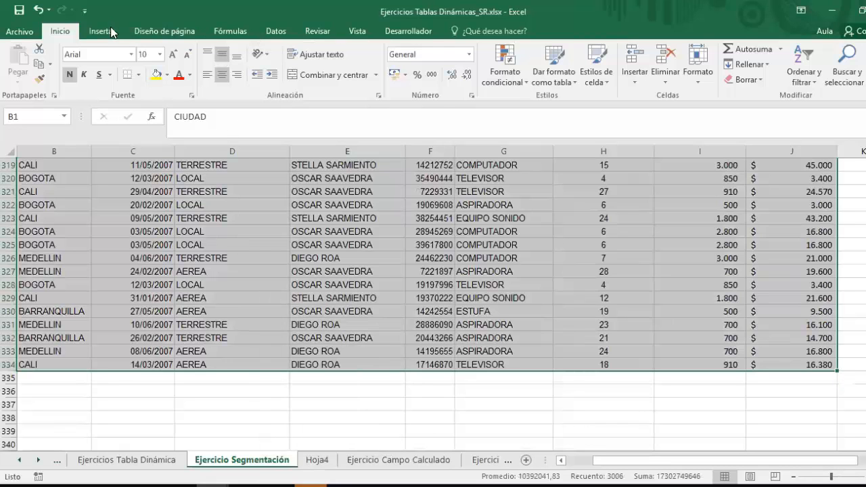
left_click(103, 31)
left_click(21, 68)
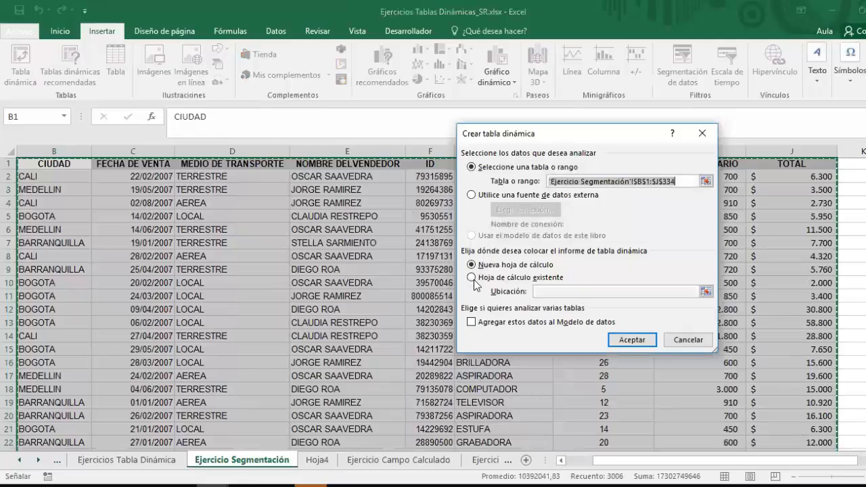
left_click(641, 342)
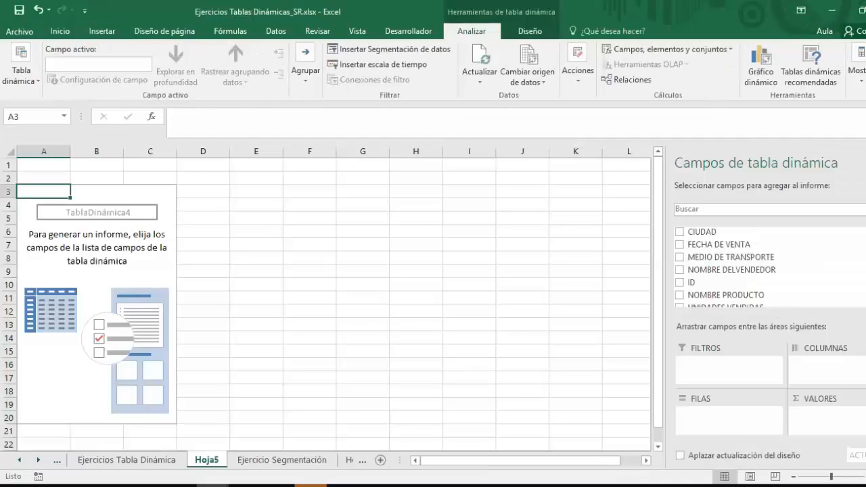
Step: Add CIUDAD, FECHA DE VENTA and MEDIO DE TRANSPORTE to the pivot table's rows and UNIDADES VENDIDAS to its values
left_click(679, 231)
left_click(679, 244)
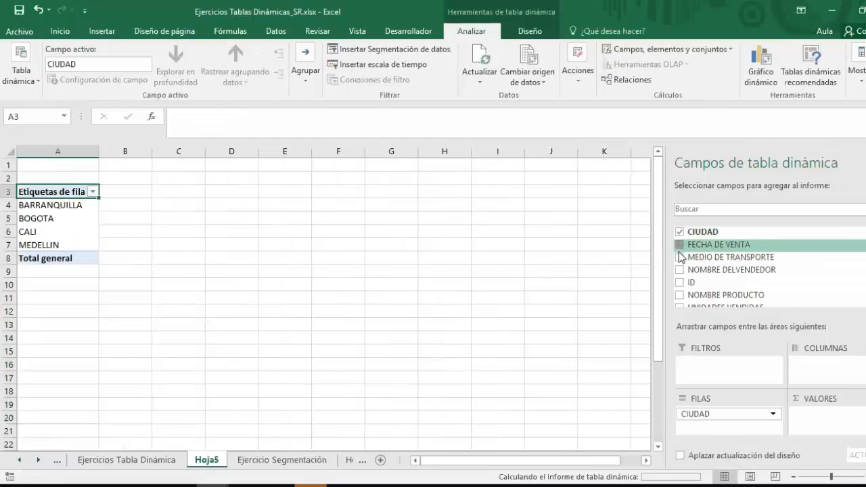
left_click(680, 257)
scroll(684, 271, "down", 2)
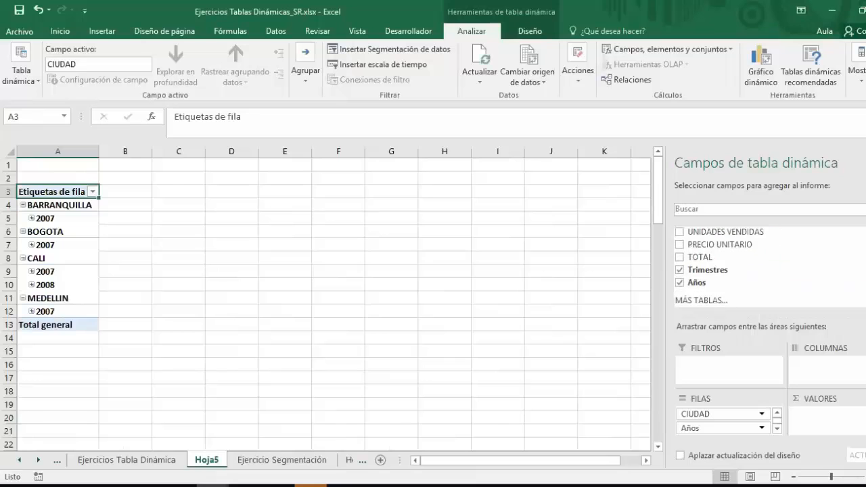
left_click_drag(728, 260, 824, 426)
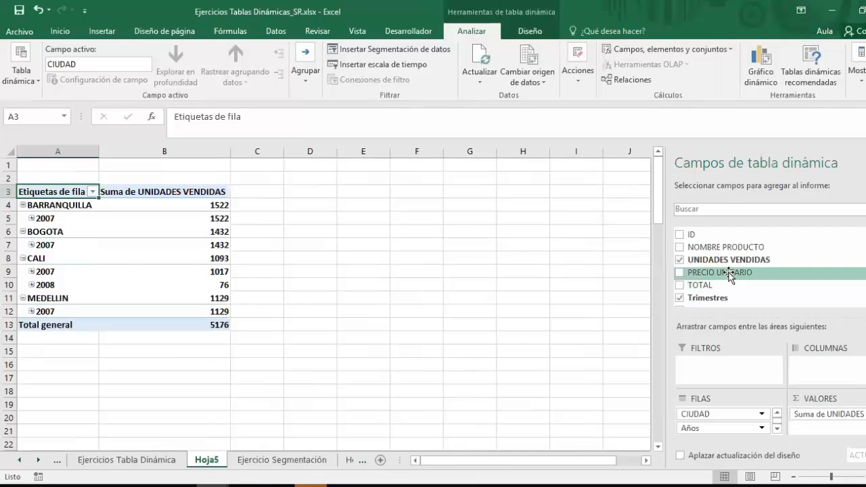
Step: Place NOMBRE PRODUCTO first in the pivot table's rows, followed by NOMBRE DELVENDEDOR, above CIUDAD
scroll(764, 267, "up", 2)
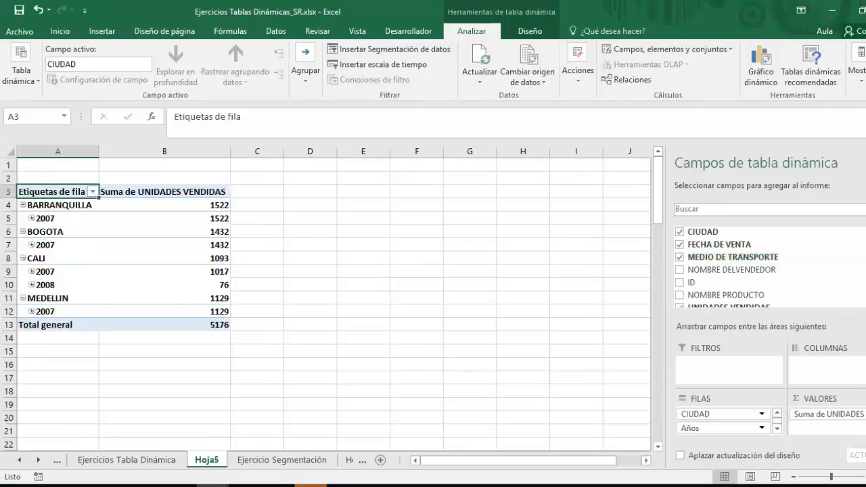
scroll(725, 270, "down", 1)
left_click_drag(724, 281, 719, 412)
left_click_drag(720, 256, 735, 420)
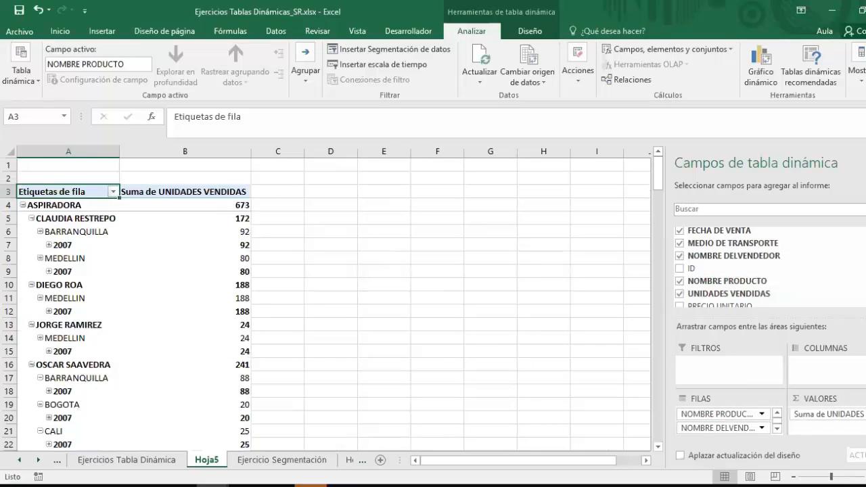
Step: Move FECHA DE VENTA directly below NOMBRE PRODUCTO in the pivot table's rows
left_click(777, 429)
left_click(776, 429)
left_click(777, 429)
left_click(777, 430)
left_click_drag(736, 418, 731, 408)
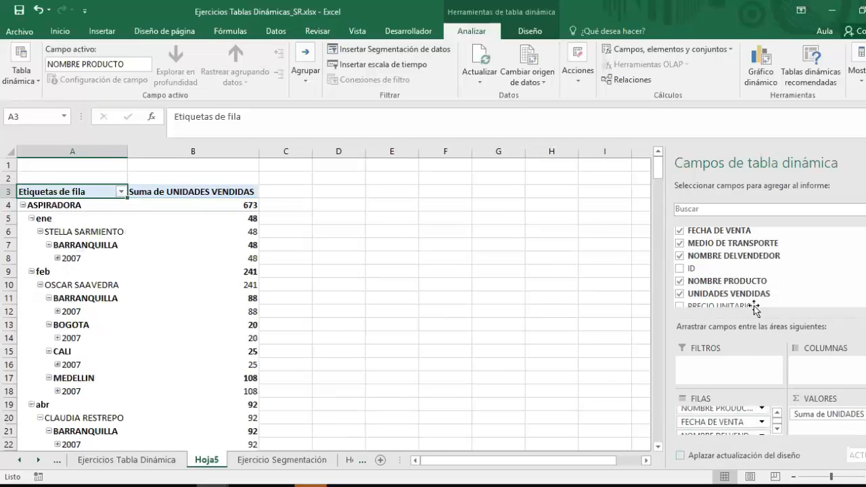
Step: Remove FECHA DE VENTA and MEDIO DE TRANSPORTE from the pivot table and move NOMBRE DELVENDEDOR to the columns
left_click(679, 230)
left_click(680, 243)
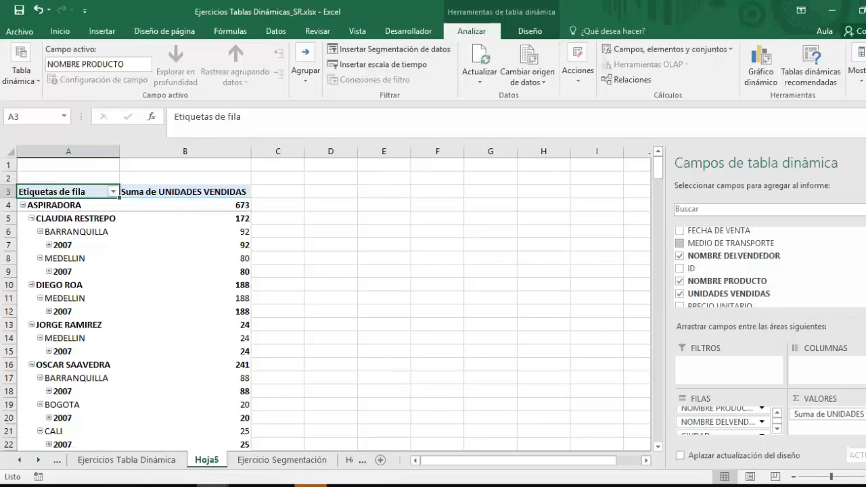
left_click_drag(754, 427, 851, 377)
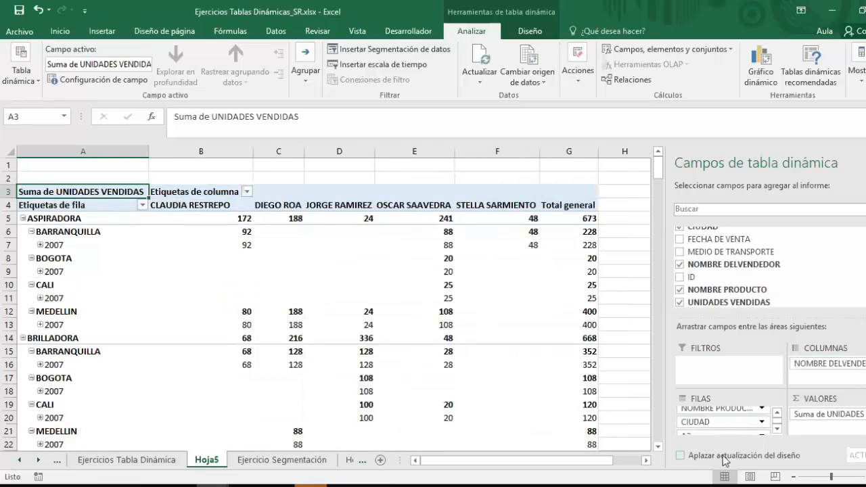
Step: Remove Años from the pivot table's rows and move CIUDAD to the filters
scroll(777, 416, "down", 2)
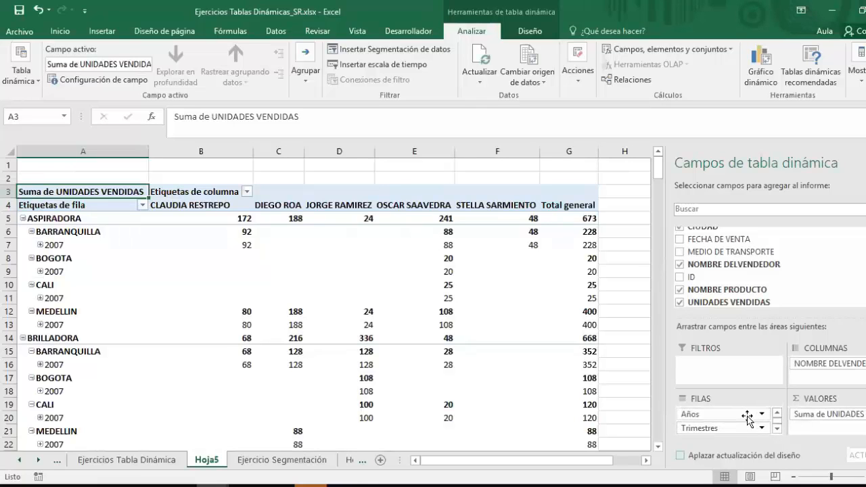
scroll(745, 264, "down", 3)
left_click(680, 283)
scroll(758, 267, "up", 2)
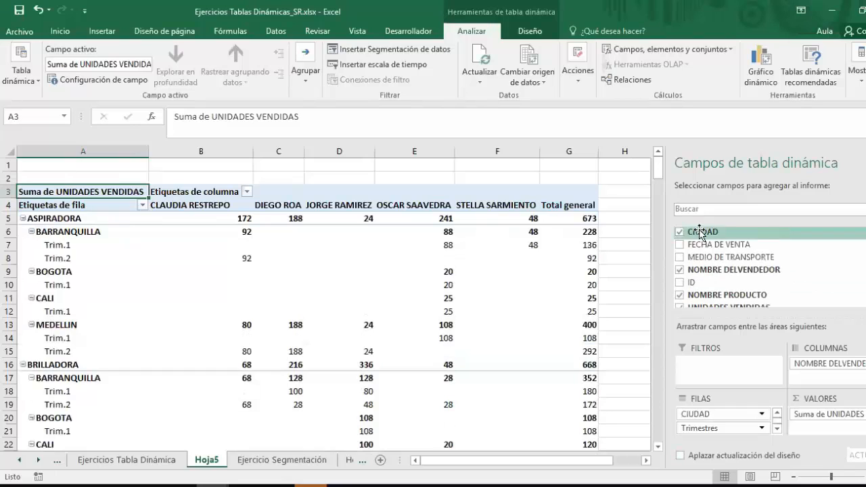
left_click_drag(709, 233, 724, 362)
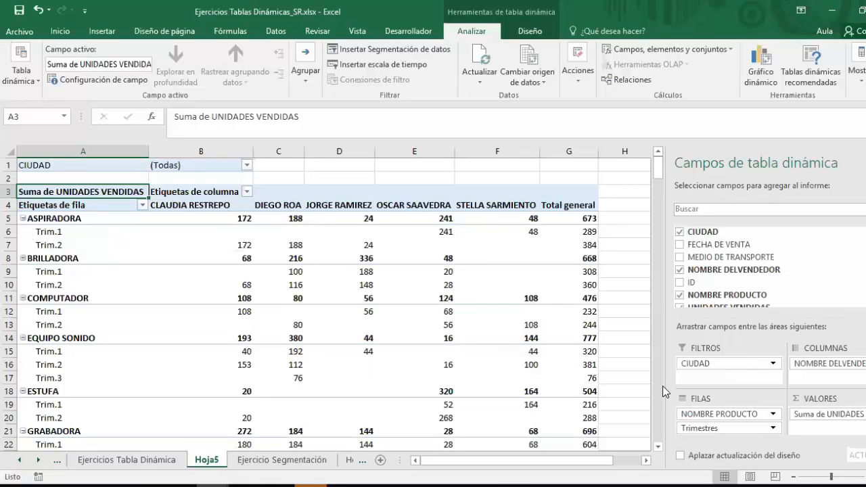
Step: Remove Trimestres from the pivot table's rows and look at the choices of the CIUDAD filter
left_click_drag(735, 429, 851, 286)
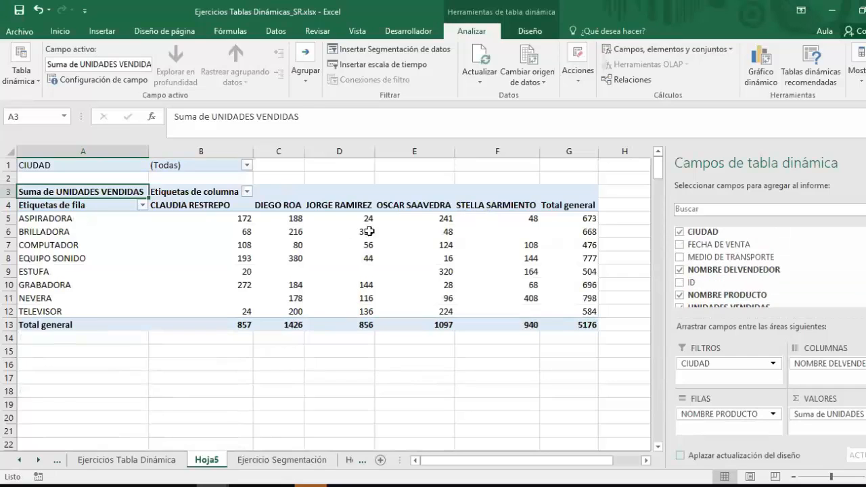
mouse_move(342, 232)
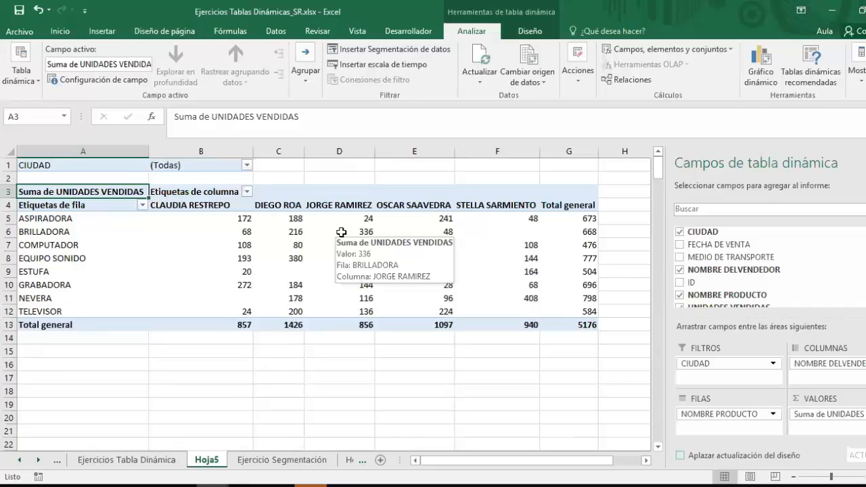
left_click(247, 165)
left_click(247, 165)
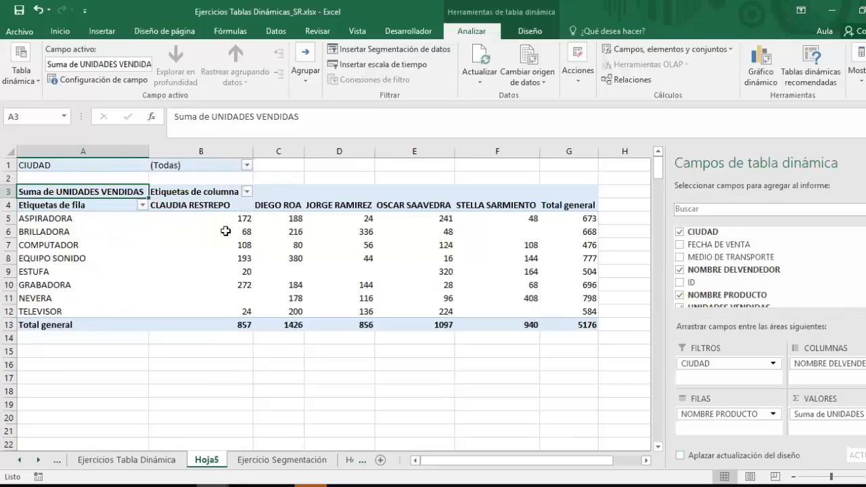
Step: Filter the pivot table's column labels to show only the first salesperson in the list
mouse_move(224, 231)
mouse_move(479, 288)
mouse_move(539, 329)
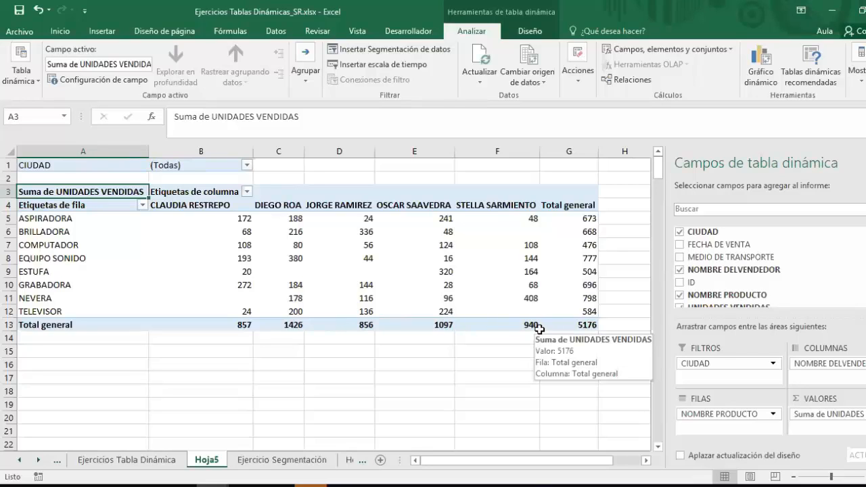
left_click(247, 193)
left_click(108, 321)
left_click(109, 331)
left_click(167, 444)
Step: Change the column label filter to show only the second salesperson in the list
left_click(247, 193)
left_click(108, 321)
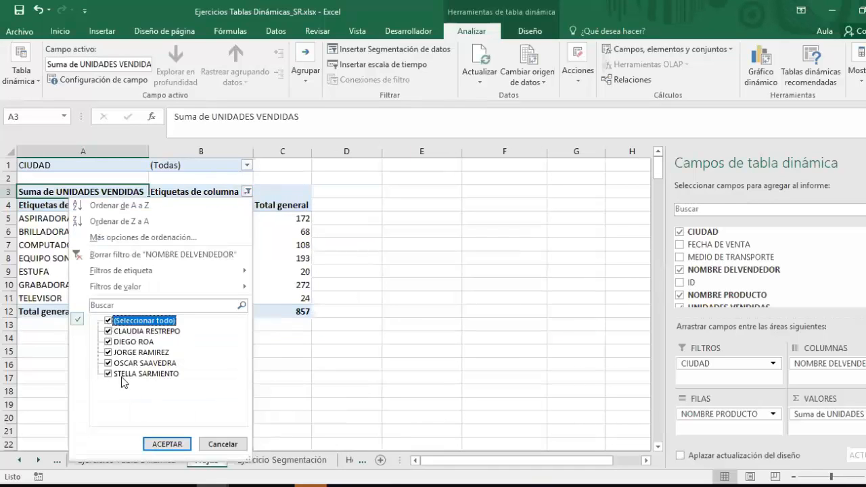
left_click(108, 320)
left_click(108, 342)
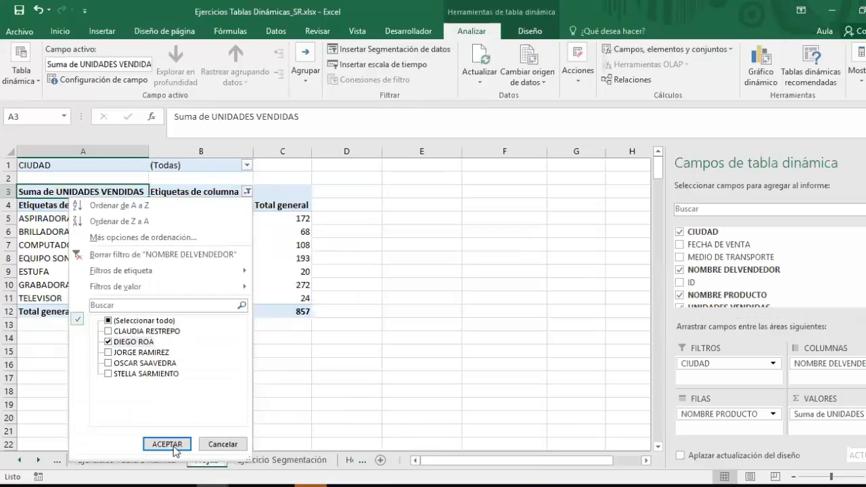
left_click(167, 444)
Step: Reset the column label filter so that all salespeople are selected
left_click(248, 193)
left_click(109, 320)
left_click(167, 444)
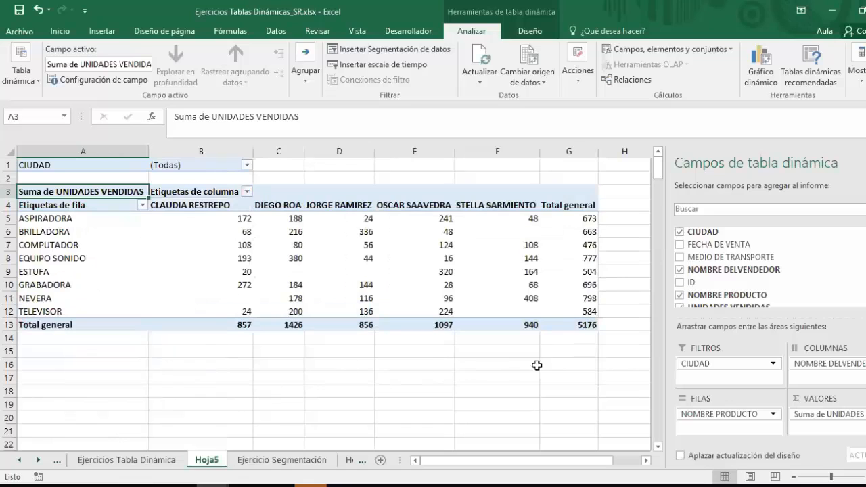
Step: Start inserting slicers for the pivot table and move the field selection dialog clear of the data
left_click(392, 50)
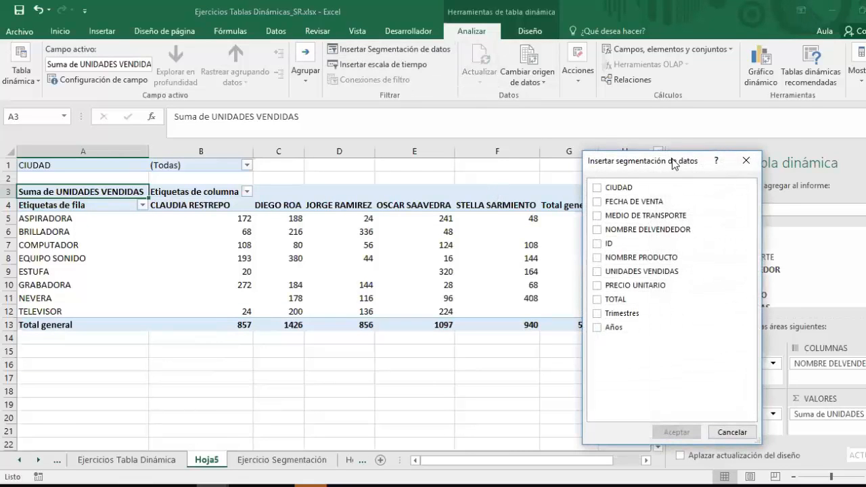
left_click_drag(675, 163, 687, 119)
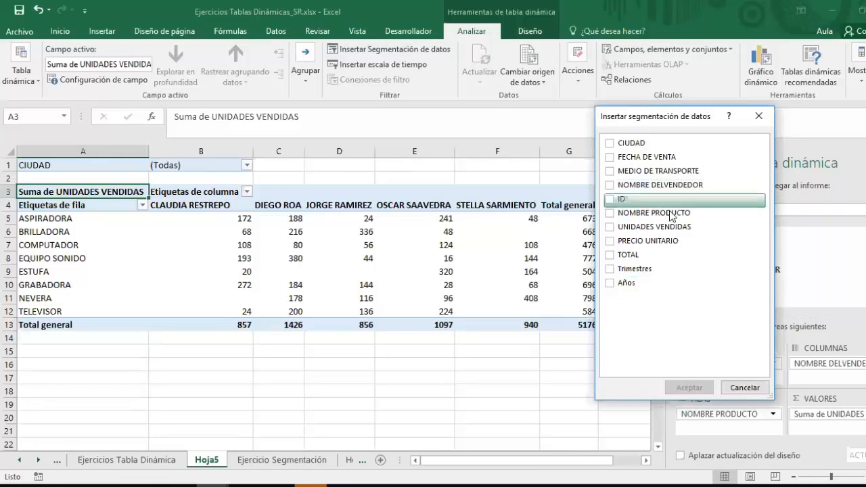
Step: Insert slicers for the NOMBRE PRODUCTO and NOMBRE DELVENDEDOR fields of the pivot table
left_click(610, 213)
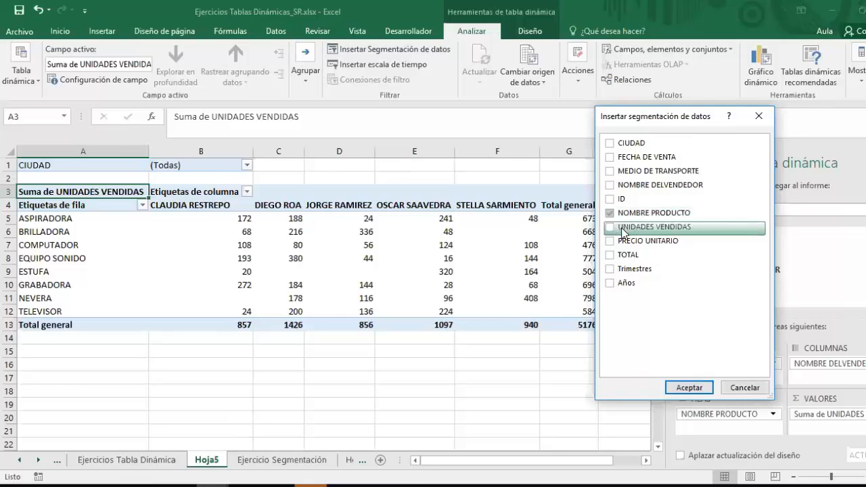
left_click(610, 185)
left_click(690, 387)
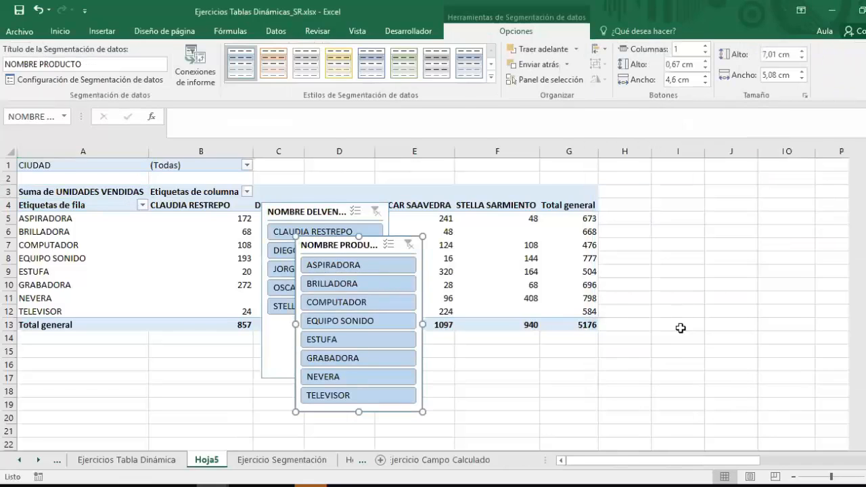
Step: Arrange the NOMBRE PRODUCTO and NOMBRE DELVENDEDOR slicers next to each other over columns F to K, starting around row 7
left_click_drag(339, 245, 560, 191)
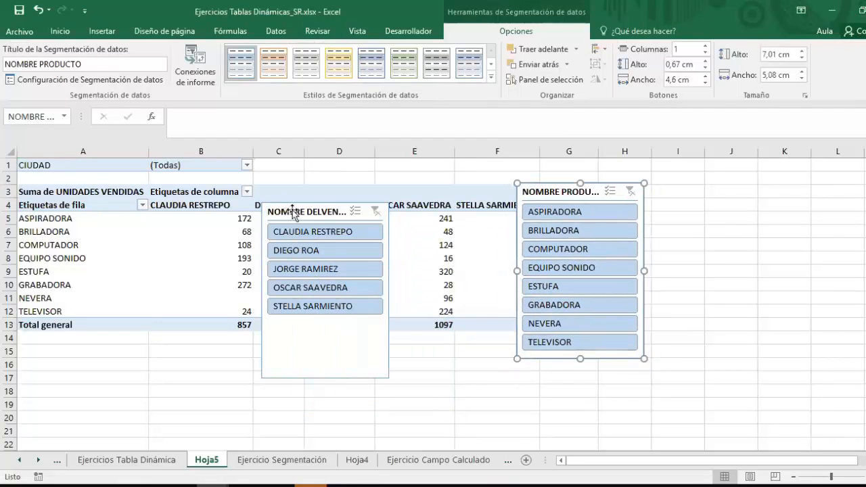
left_click_drag(293, 212, 352, 225)
left_click_drag(679, 226, 681, 204)
left_click_drag(553, 197, 555, 227)
left_click_drag(709, 205, 710, 216)
left_click_drag(573, 215, 550, 242)
left_click_drag(710, 217, 698, 255)
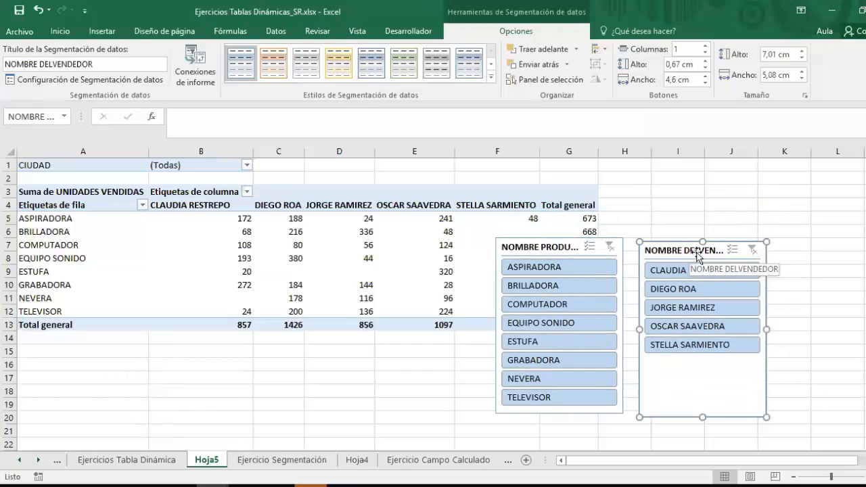
Step: Use the slicers to filter by ASPIRADORA and COMPUTADOR for the first, third and fourth salespeople, and clear both slicer filters
left_click(692, 274)
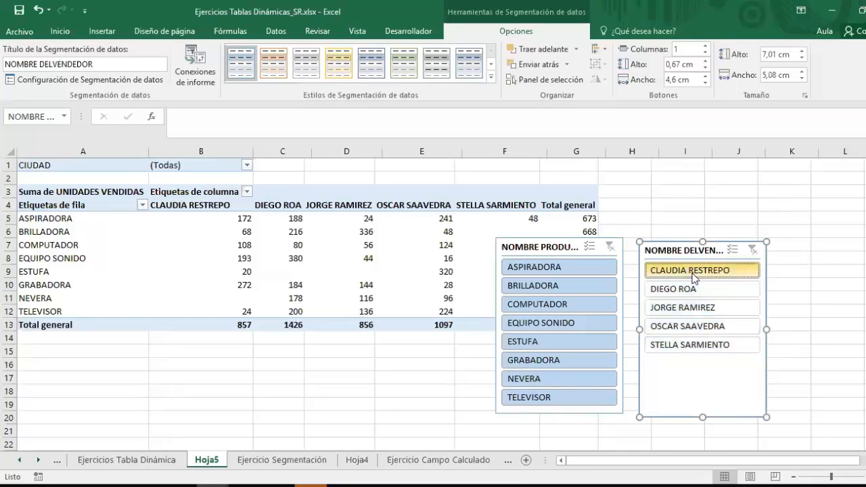
left_click(594, 268)
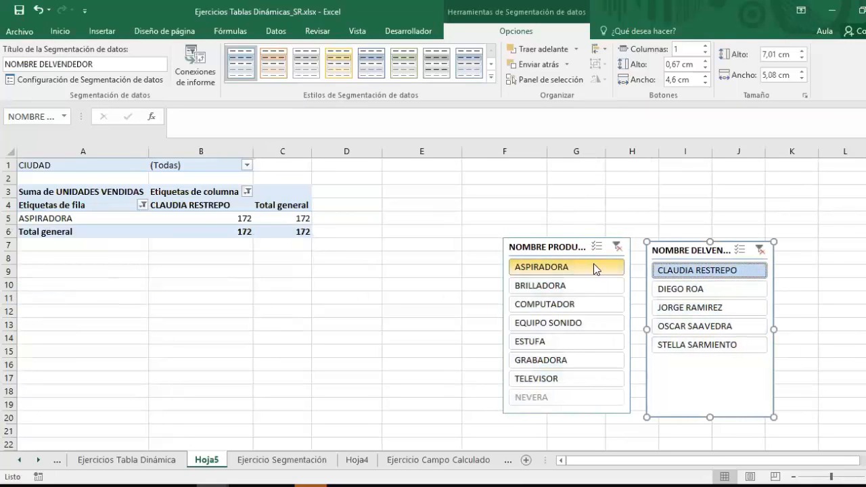
left_click(704, 308)
left_click(601, 306)
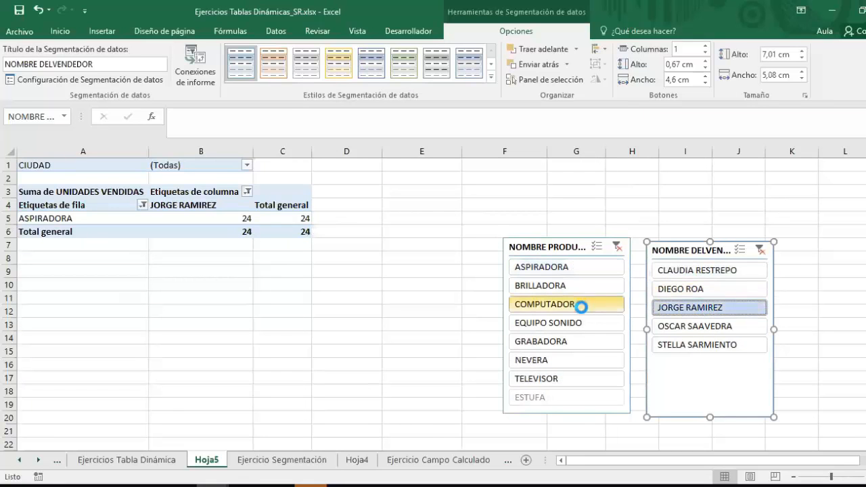
left_click(692, 325)
left_click(555, 271)
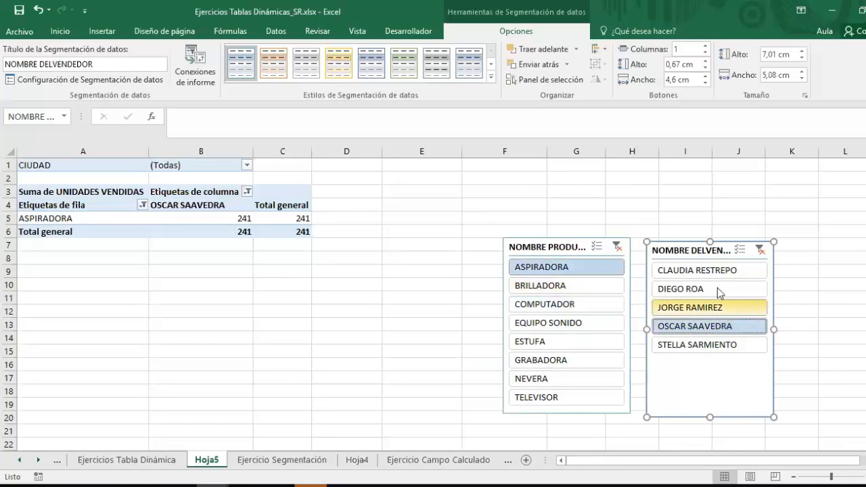
left_click(759, 251)
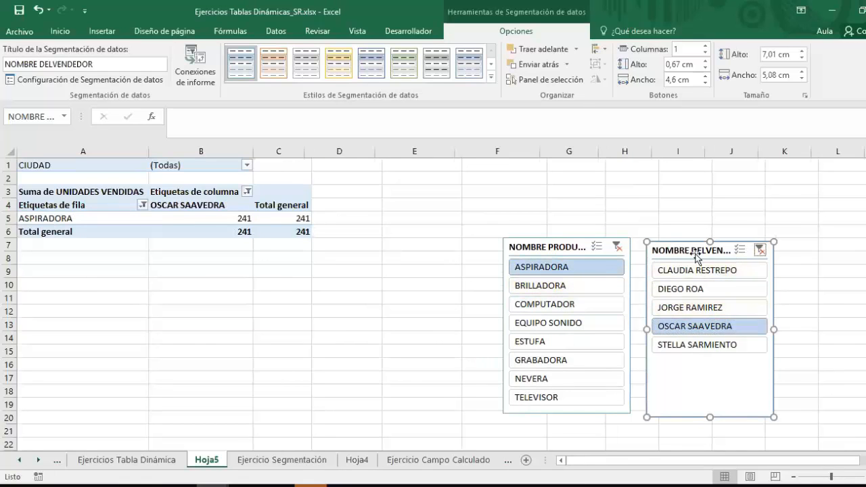
left_click(611, 247)
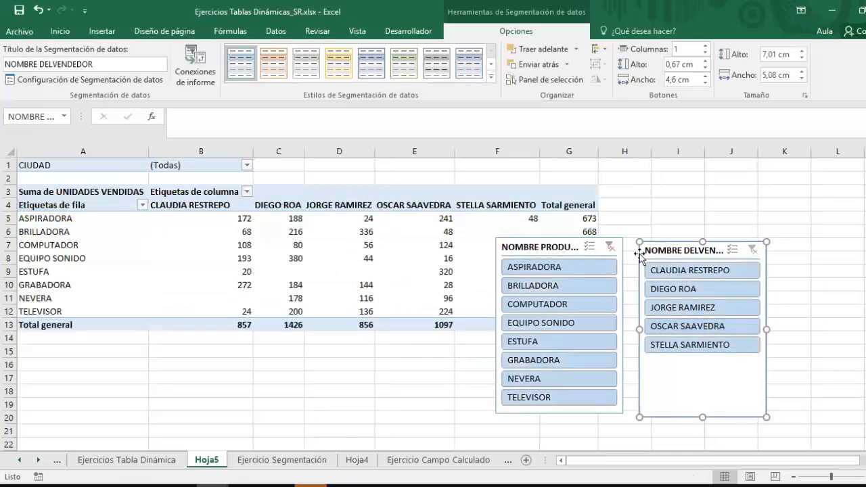
Step: Filter the pivot table to ASPIRADORA and the third salesperson with the slicers, and remove both filters again
left_click(547, 268)
left_click(676, 307)
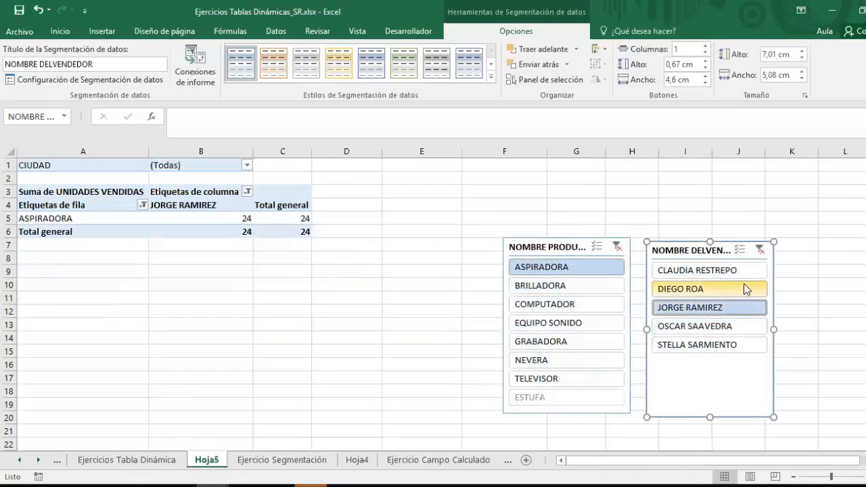
left_click(760, 250)
left_click(610, 248)
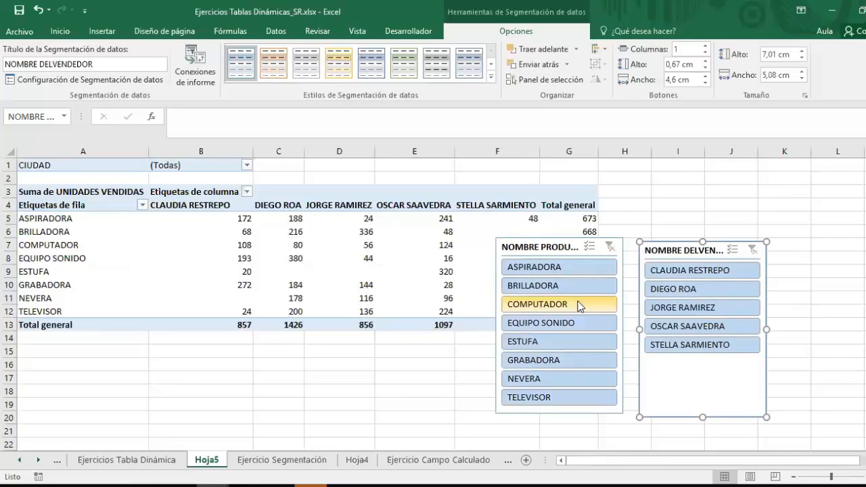
Step: Switch to the PowerPoint presentation, view slide 15 on Gráficos Dinámicos, and return to cell D16 of the Excel sheet Hoja5
left_click(506, 486)
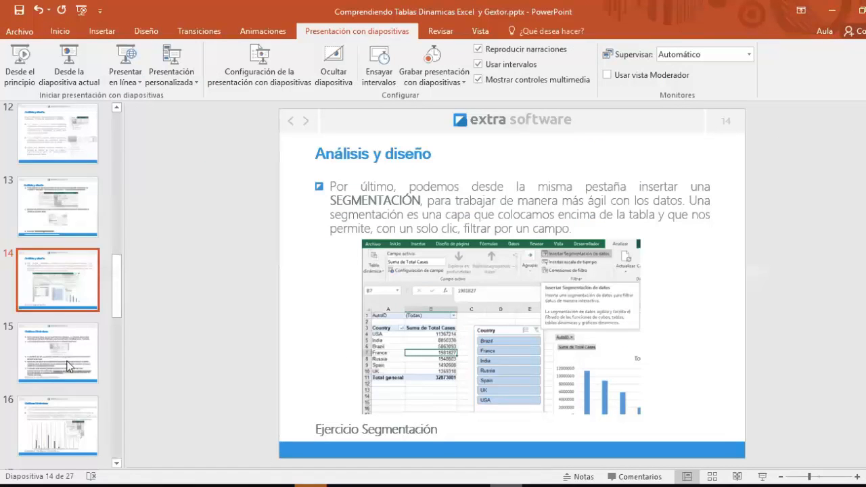
left_click(92, 357)
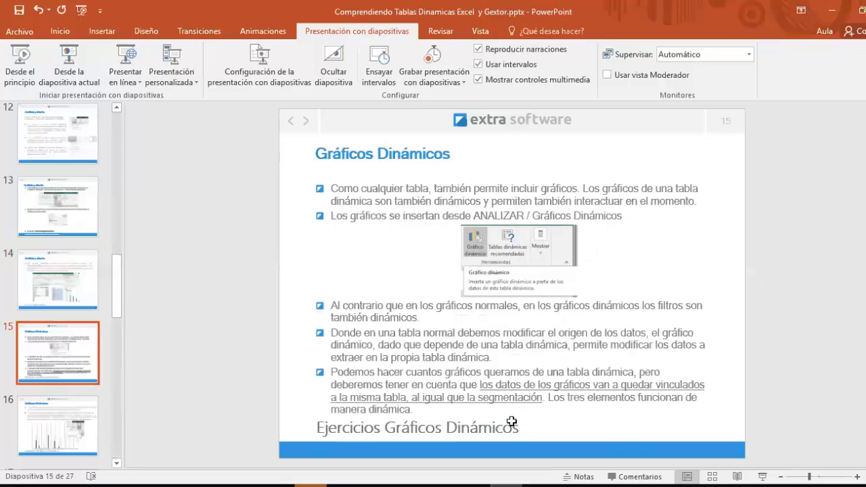
left_click(211, 486)
left_click(339, 364)
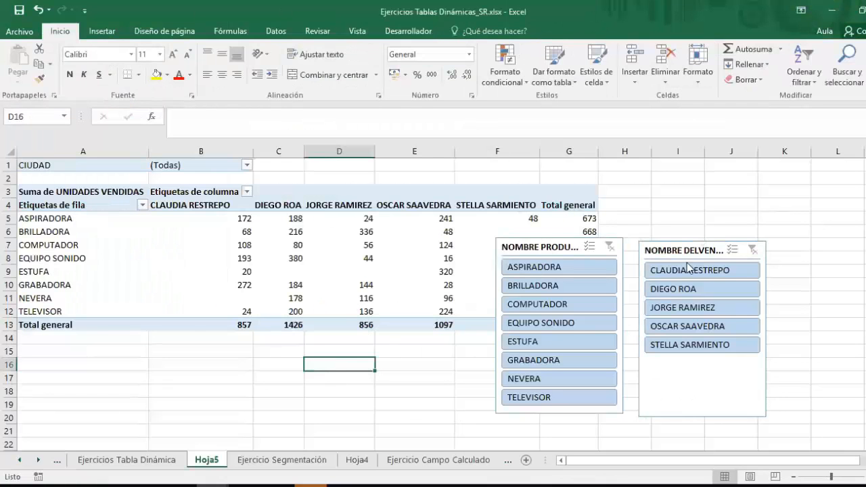
Step: Delete the NOMBRE PRODUCTO and NOMBRE DELVENDEDOR slicers from the sheet
left_click(751, 247)
left_click(611, 247)
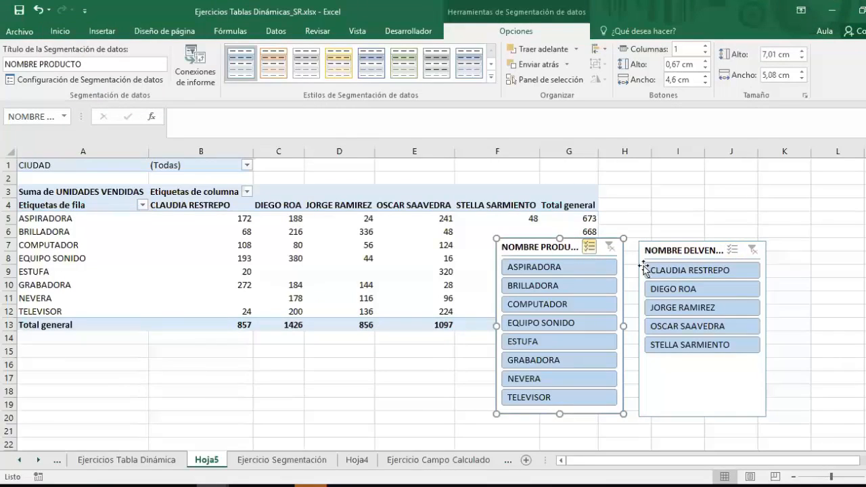
key("Delete")
left_click(720, 250)
key("Delete")
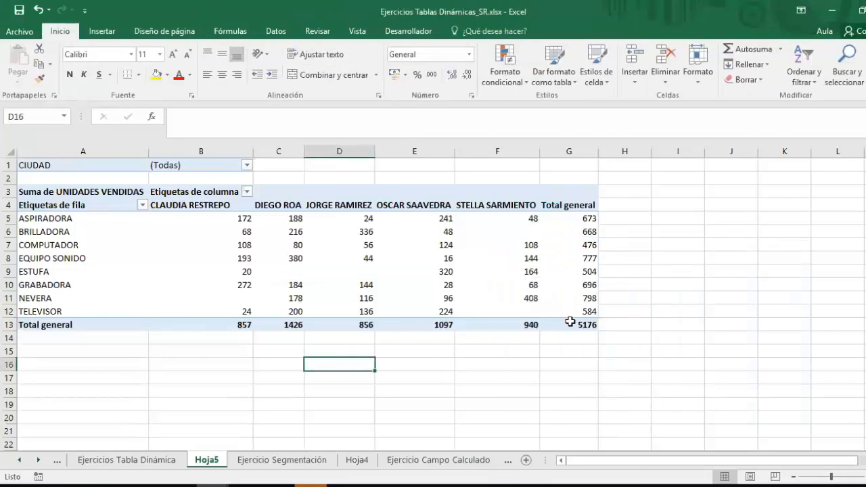
Step: Add FECHA DE VENTA to the pivot table's rows and move the Años field to the columns
left_click_drag(571, 322, 12, 194)
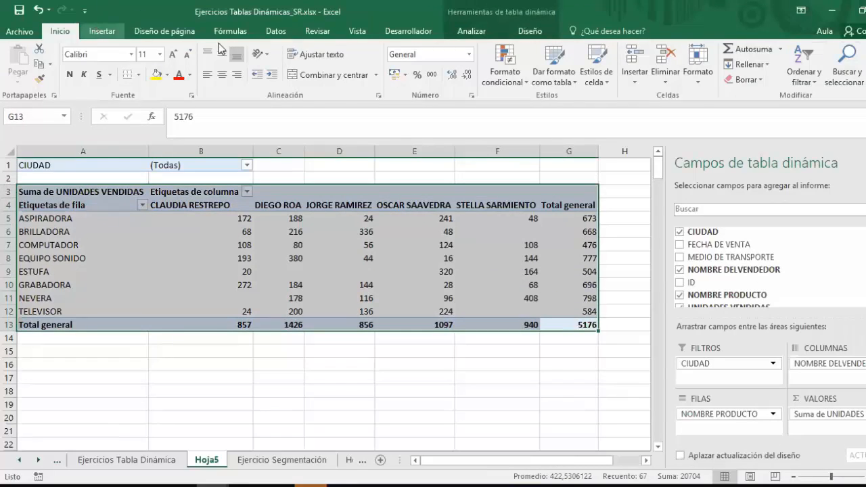
left_click(100, 31)
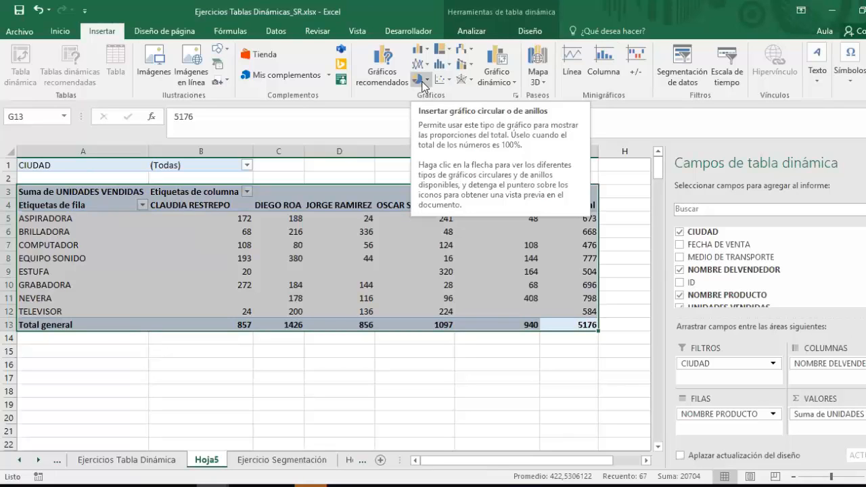
left_click_drag(707, 245, 716, 426)
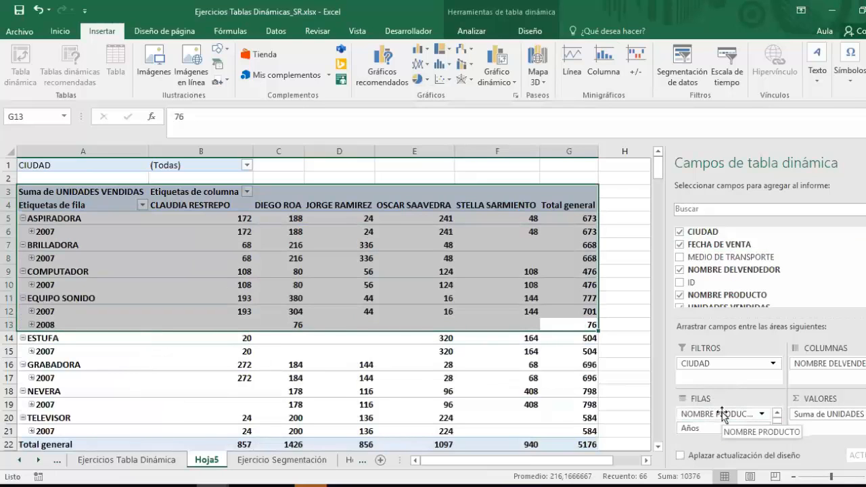
left_click_drag(708, 410, 797, 364)
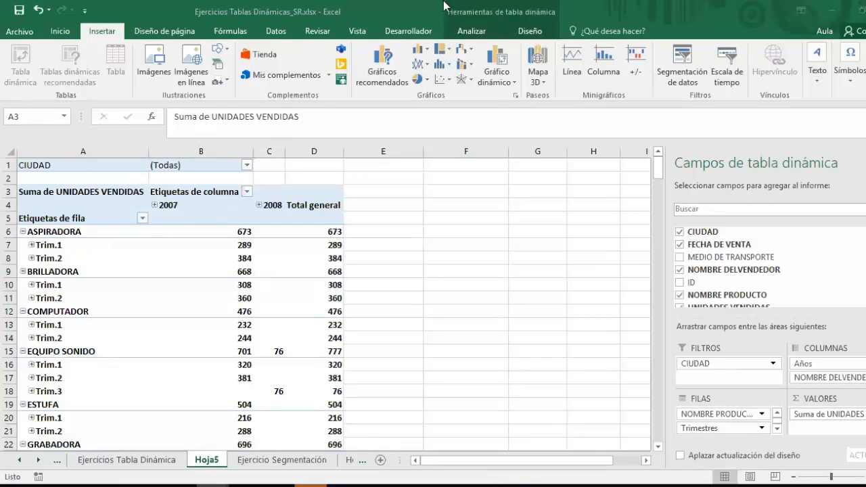
left_click(164, 295)
left_click(182, 271)
left_click(180, 231)
left_click(476, 30)
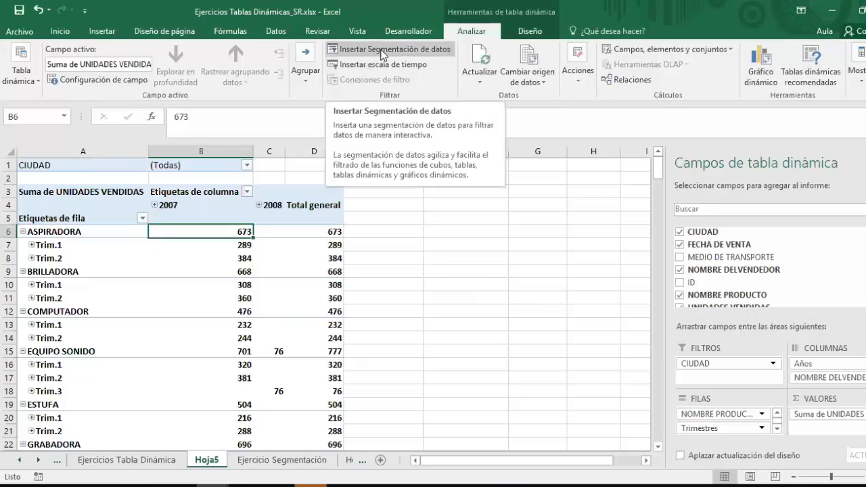
left_click(388, 311)
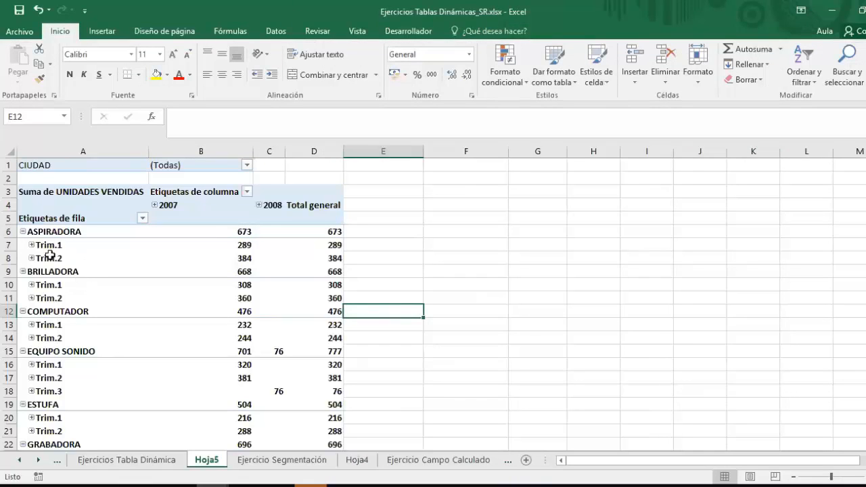
Step: Move the Trimestres field from the pivot table's rows to its columns and expand the years 2007 and 2008
left_click(233, 210)
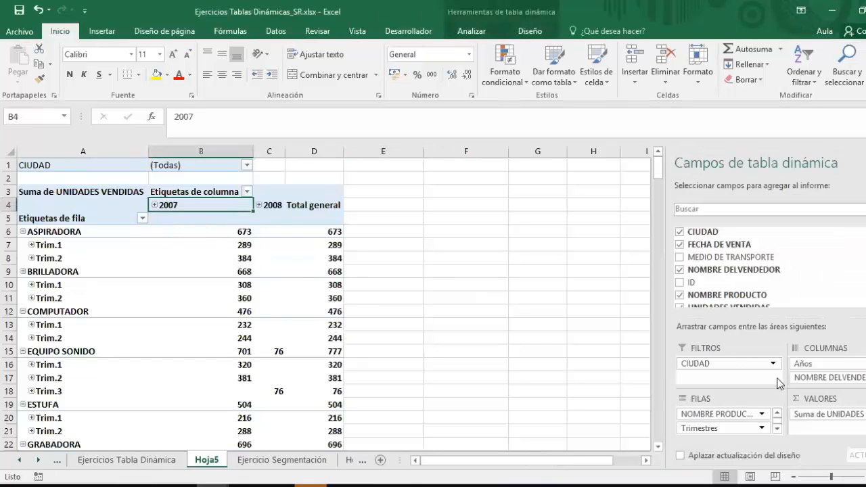
left_click_drag(721, 433, 822, 379)
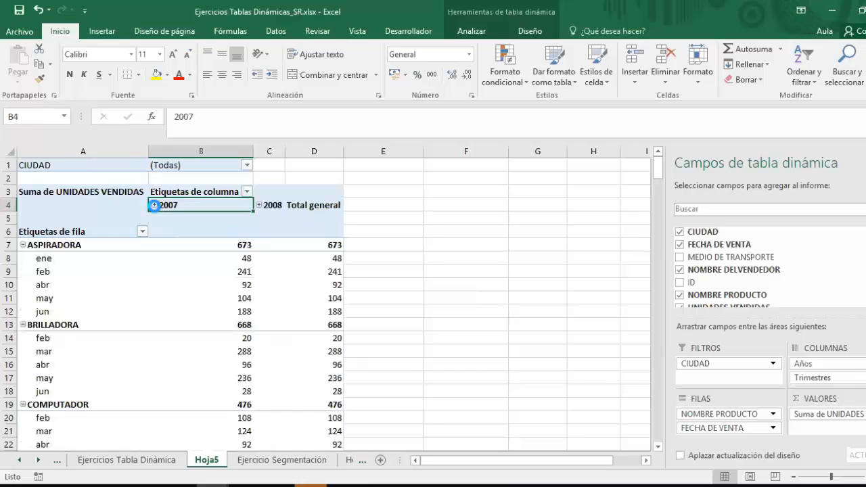
left_click(155, 205)
left_click(334, 206)
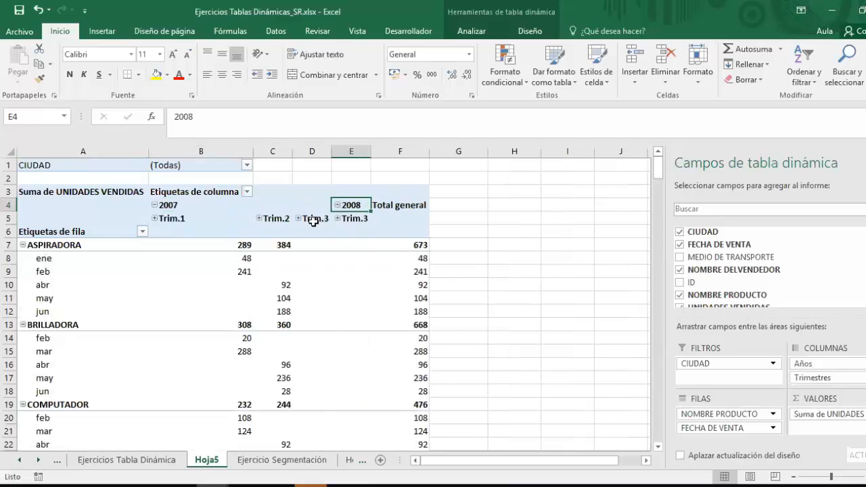
scroll(514, 270, "down", 11)
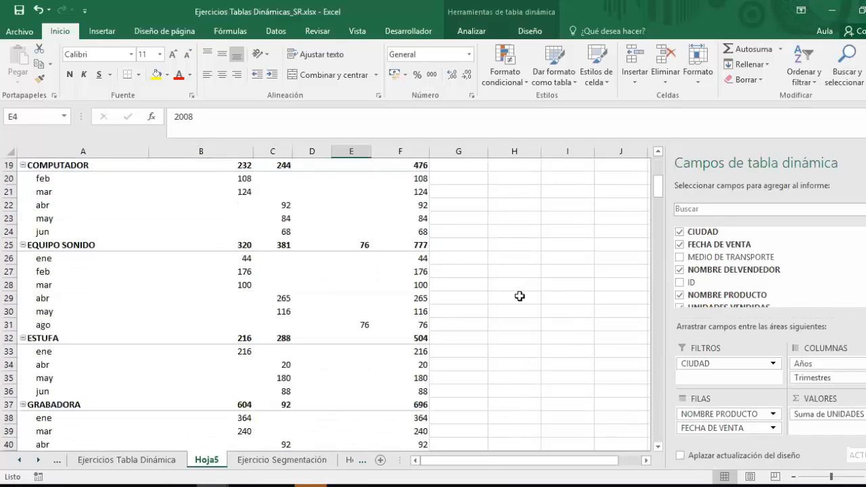
scroll(455, 346, "down", 1)
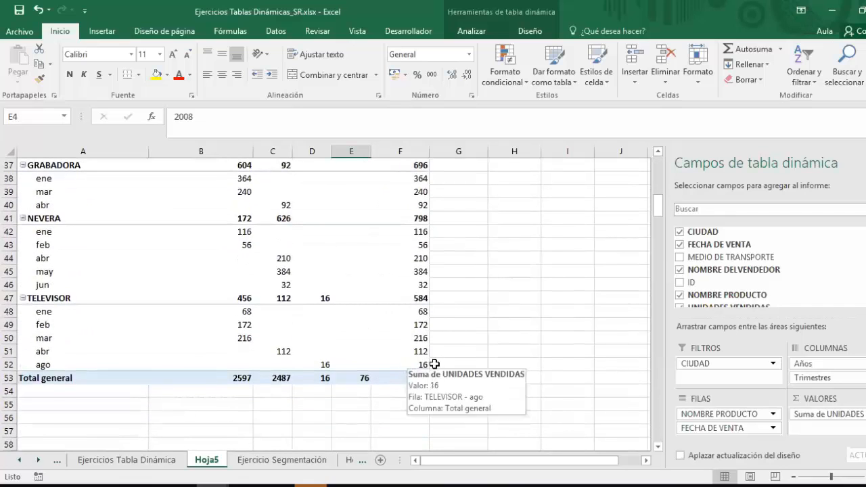
left_click(102, 32)
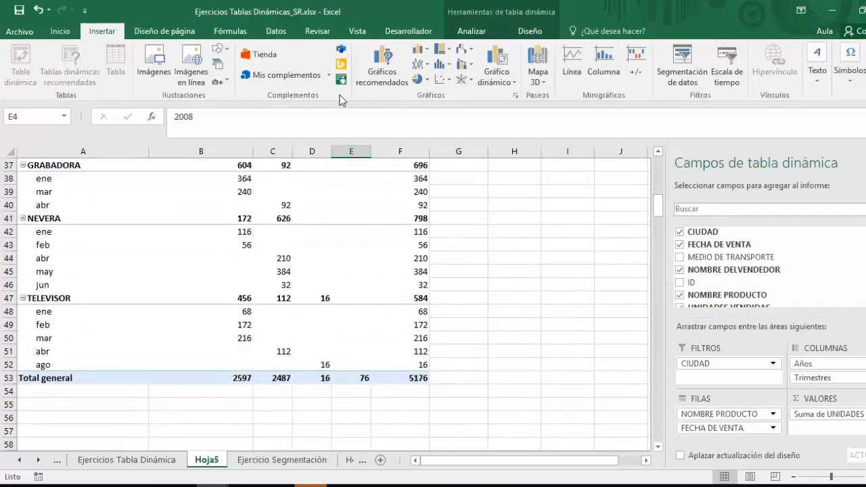
left_click(419, 65)
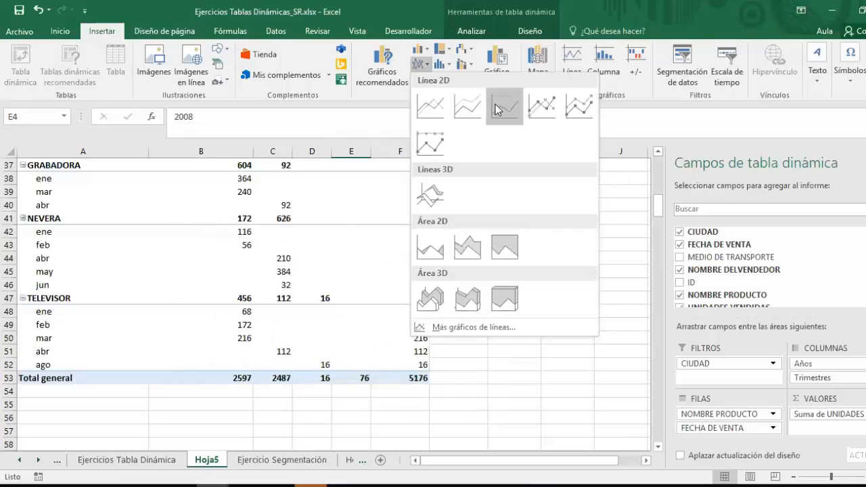
left_click(540, 390)
Step: Remove Trimestres and Años from the pivot table's columns and FECHA DE VENTA from its rows
left_click_drag(820, 377, 823, 333)
left_click_drag(821, 366, 822, 283)
left_click_drag(736, 430, 807, 288)
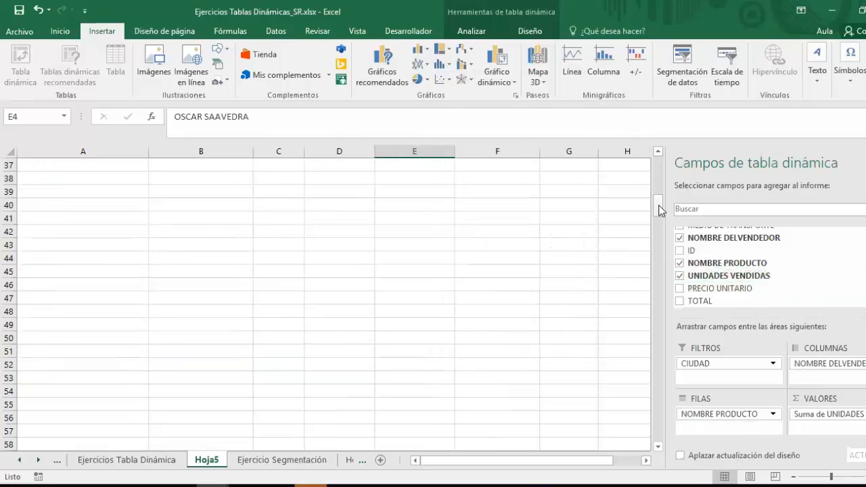
Step: Insert a 2D pie chart from the pivot table and move it below and over the table's lower part
left_click_drag(657, 205, 658, 166)
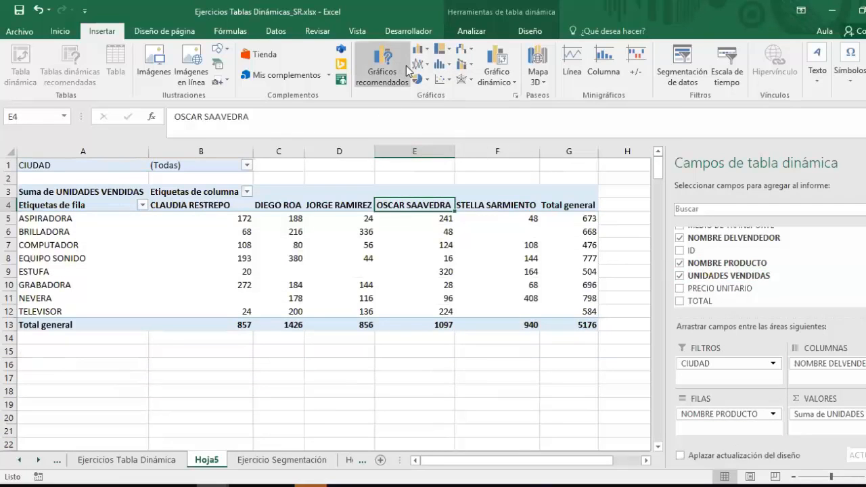
left_click(420, 79)
left_click(431, 132)
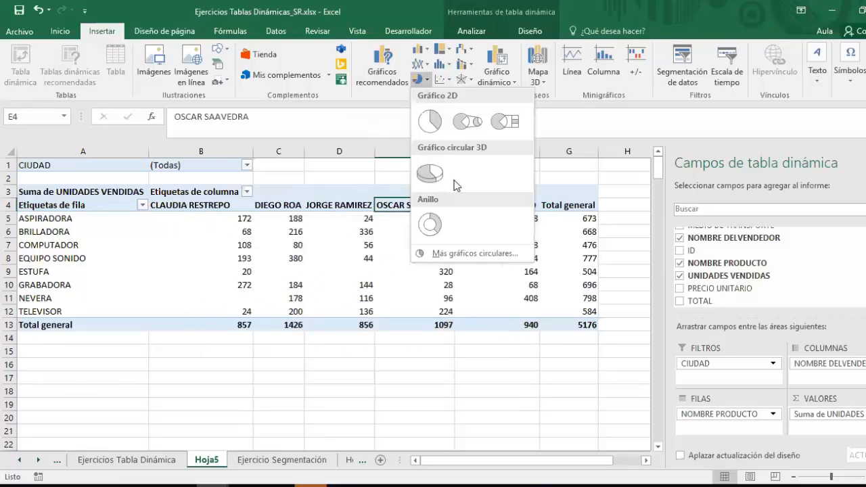
left_click(430, 119)
left_click_drag(386, 224, 502, 252)
Step: Filter the pie chart's NOMBRE DELVENDEDOR field so that only the first listed seller remains selected
left_click(390, 424)
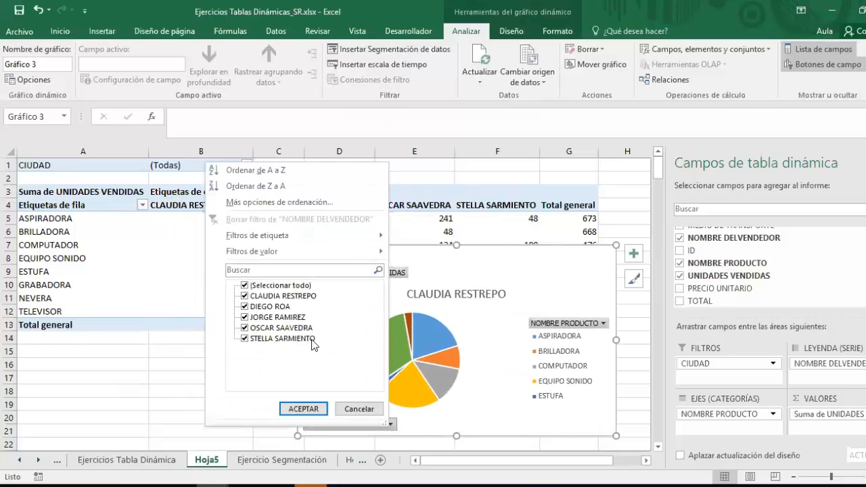
left_click(246, 286)
left_click(246, 296)
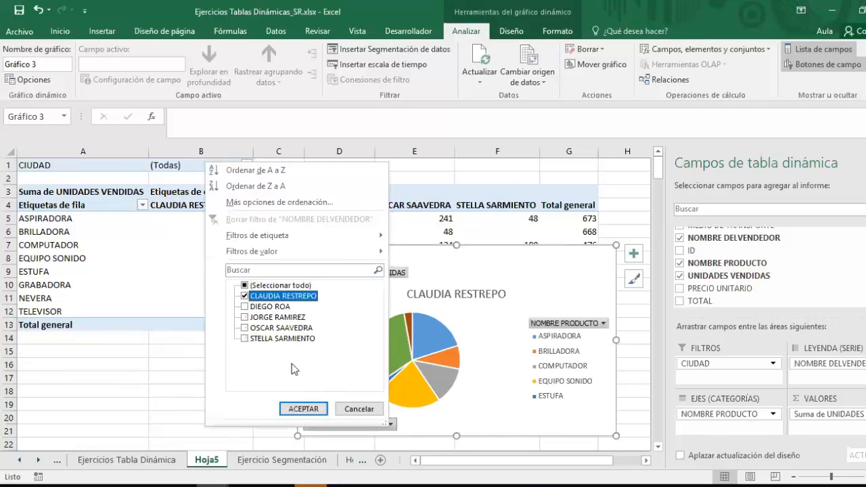
left_click(301, 409)
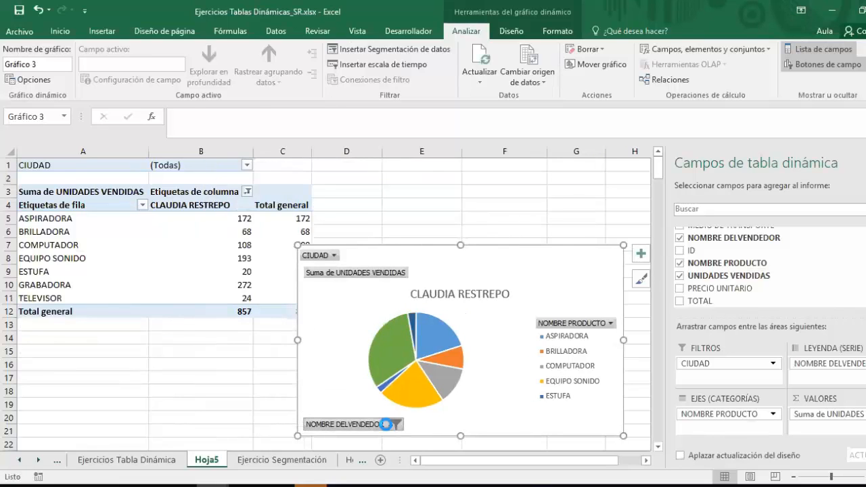
Step: Change the pie chart's NOMBRE DELVENDEDOR filter to include only the second listed seller
left_click(394, 424)
left_click(242, 284)
left_click(242, 305)
left_click(242, 284)
left_click(242, 284)
left_click(242, 306)
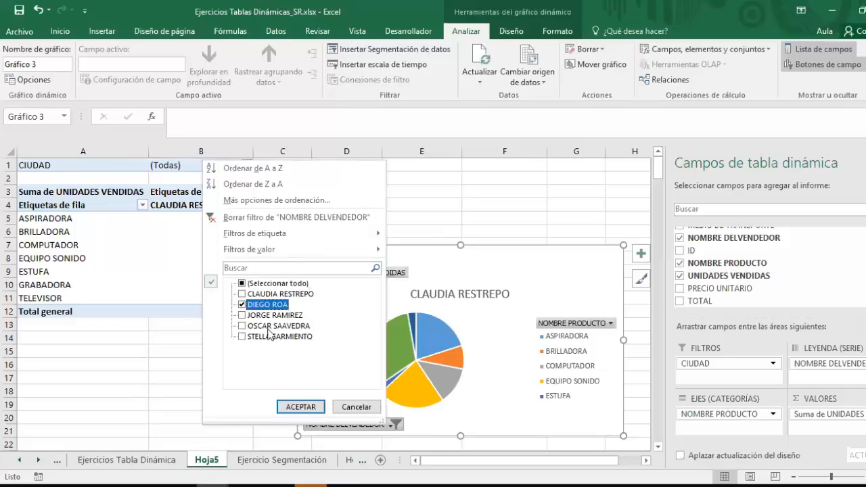
left_click(301, 407)
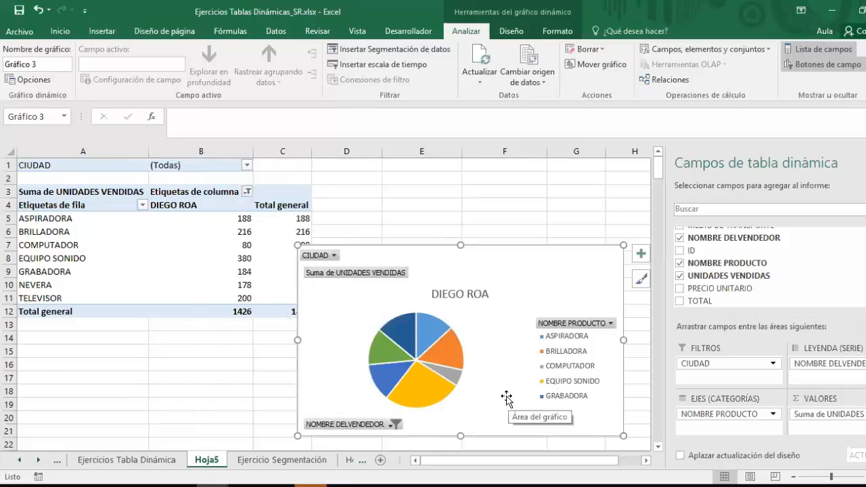
Step: Add data labels to the pie chart's slices and move the chart beside the pivot table
right_click(438, 360)
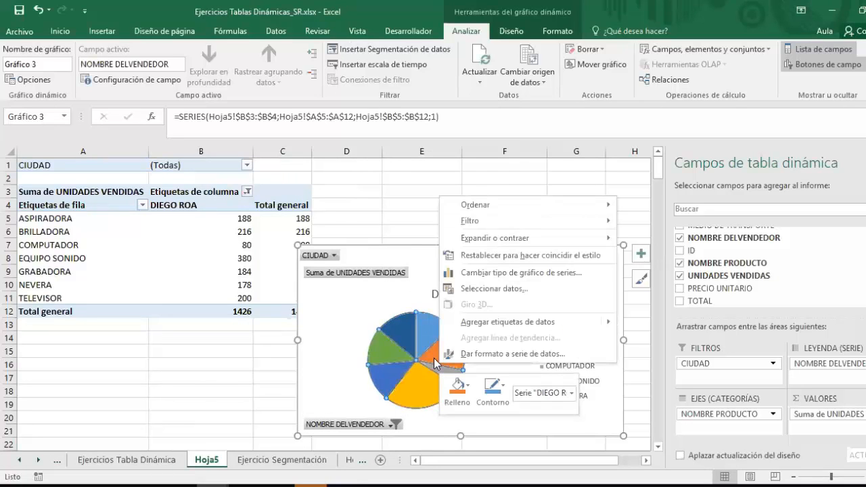
left_click(482, 323)
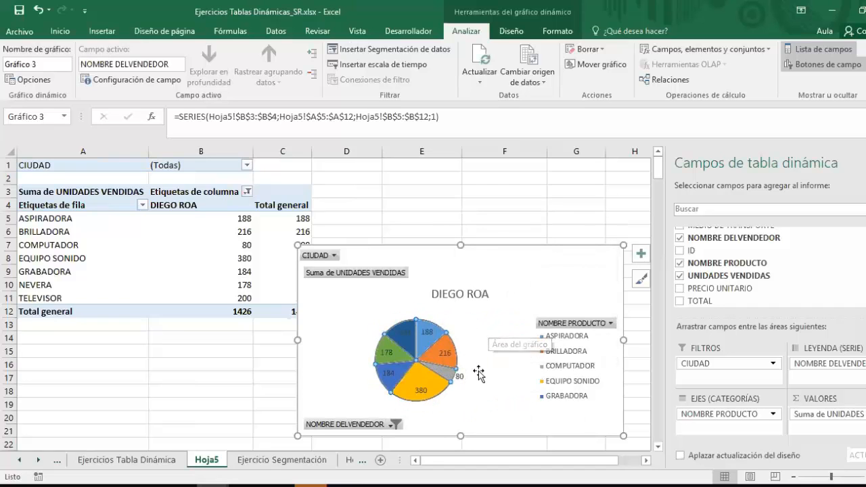
left_click_drag(483, 257, 520, 184)
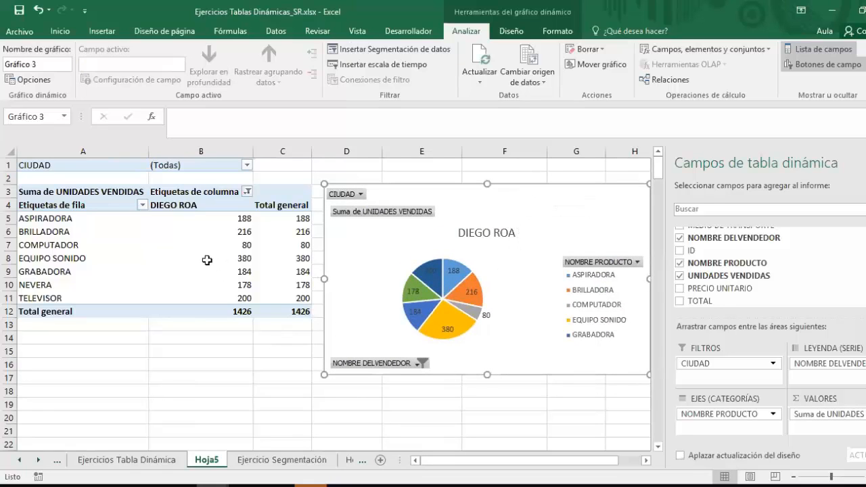
Step: Add the first, third and fourth listed sellers to the pivot table's column label filter and shift the chart right
left_click(247, 192)
left_click(109, 331)
left_click(109, 353)
left_click(109, 363)
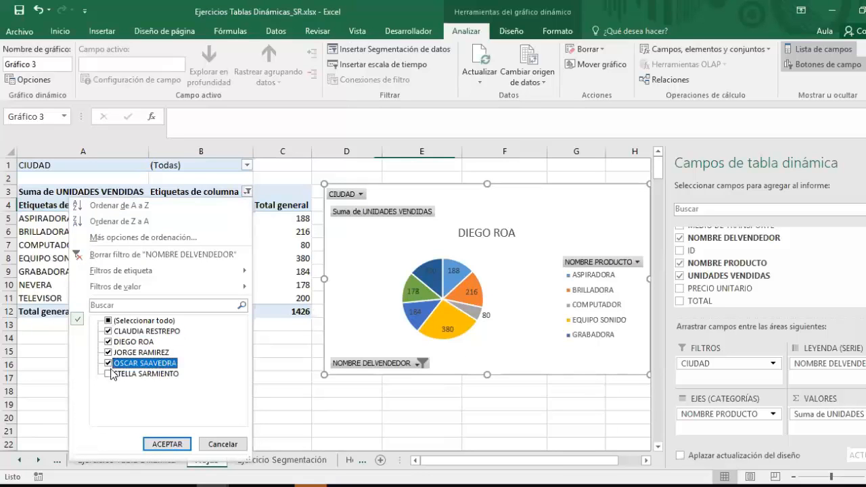
left_click(167, 444)
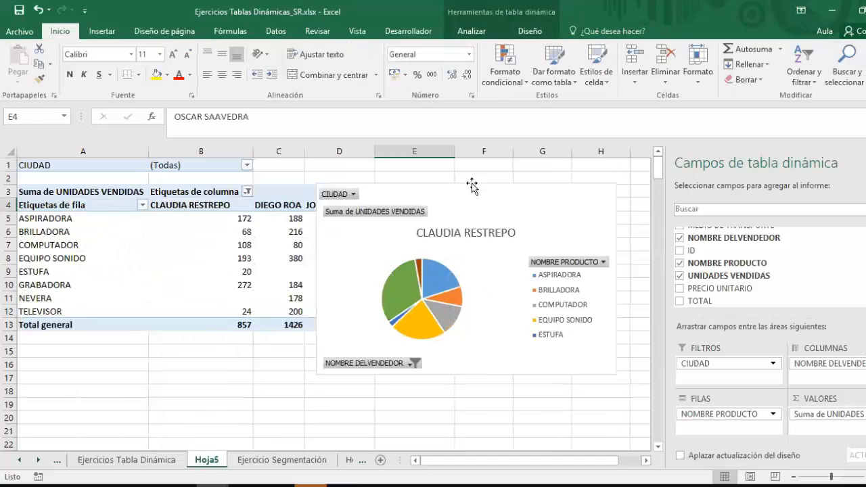
left_click(501, 191)
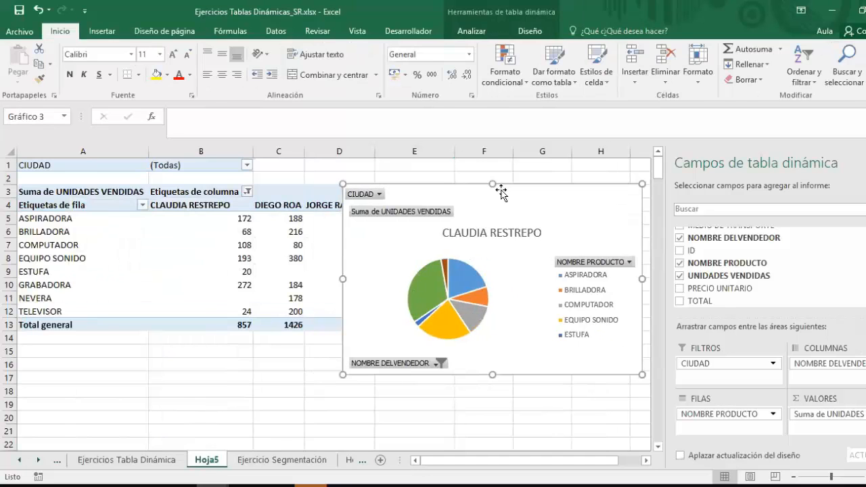
Step: Filter the pivot table's row labels to ASPIRADORA only and restore all the products
left_click(142, 205)
left_click(40, 334)
left_click(40, 344)
left_click(93, 457)
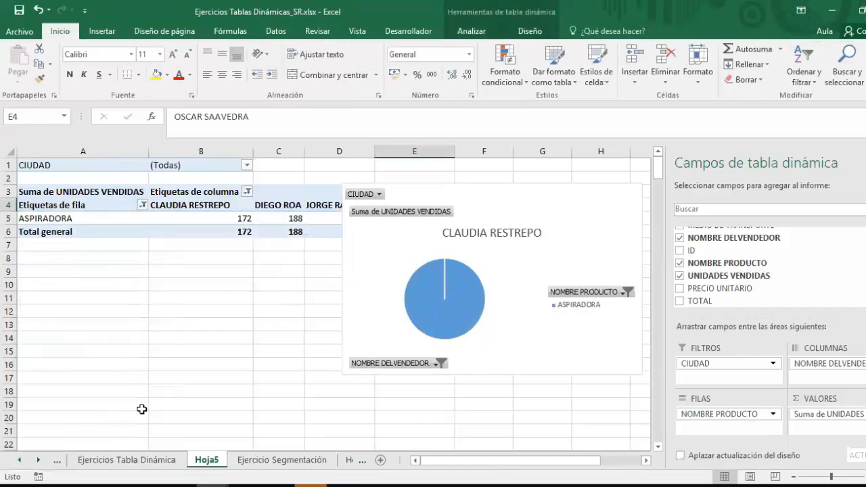
left_click(143, 207)
left_click(39, 335)
left_click(92, 458)
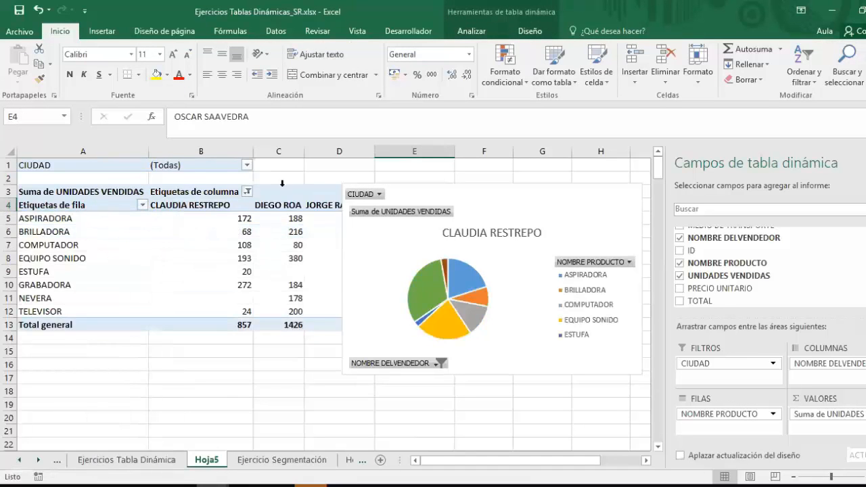
Step: Move the pie chart slightly left and filter its NOMBRE PRODUCTO field to ASPIRADORA only
left_click(629, 262)
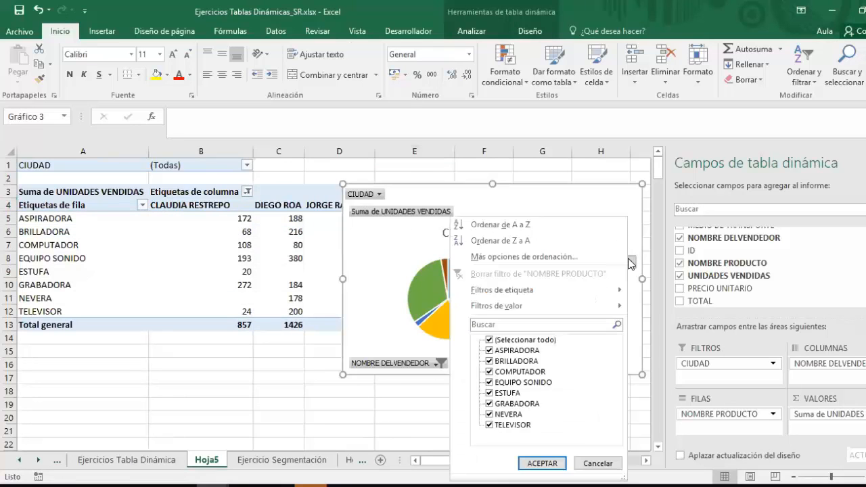
left_click(598, 464)
left_click_drag(460, 203, 424, 201)
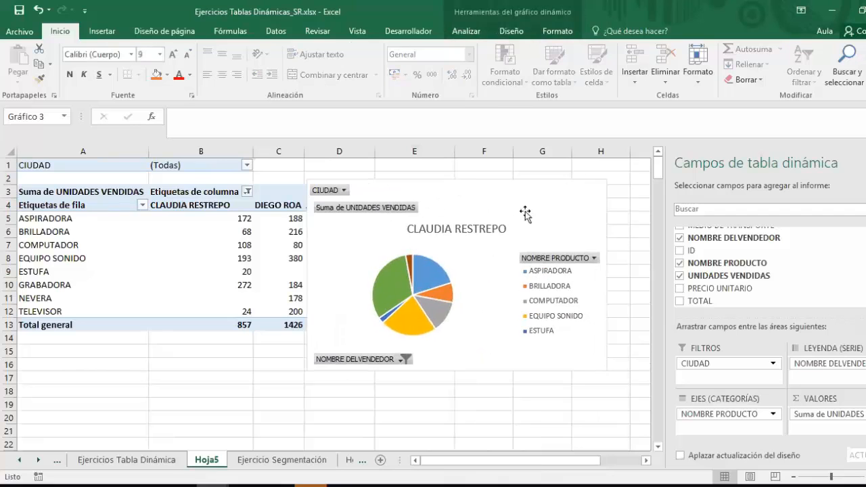
left_click(598, 258)
left_click(472, 350)
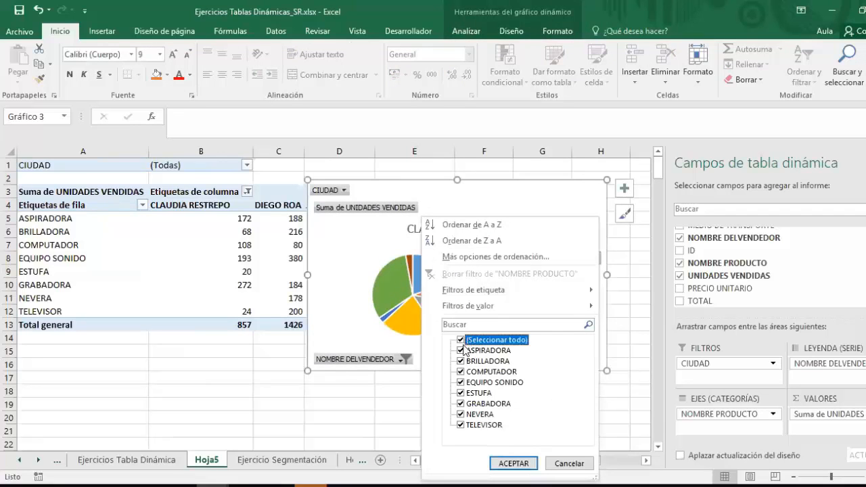
left_click(460, 340)
left_click(461, 339)
left_click(461, 351)
left_click(514, 464)
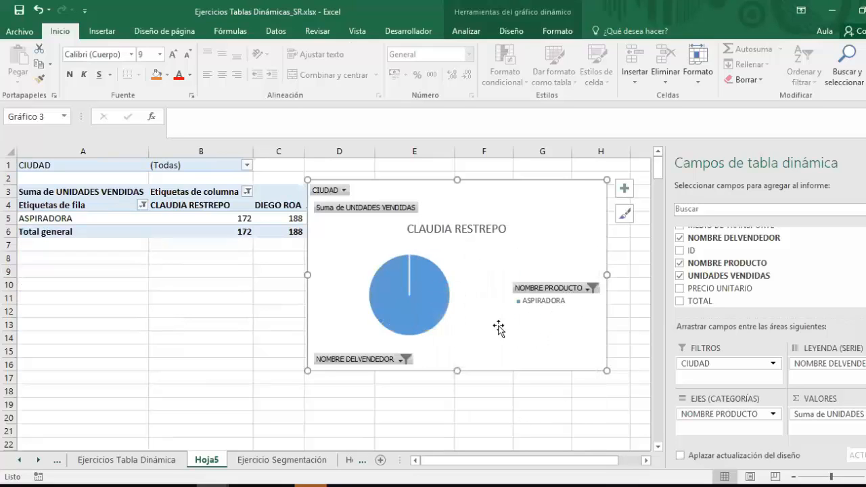
Step: Include ESTUFA in the pie chart's NOMBRE PRODUCTO filter and move the chart up and right
left_click(591, 287)
left_click(467, 194)
left_click(509, 264)
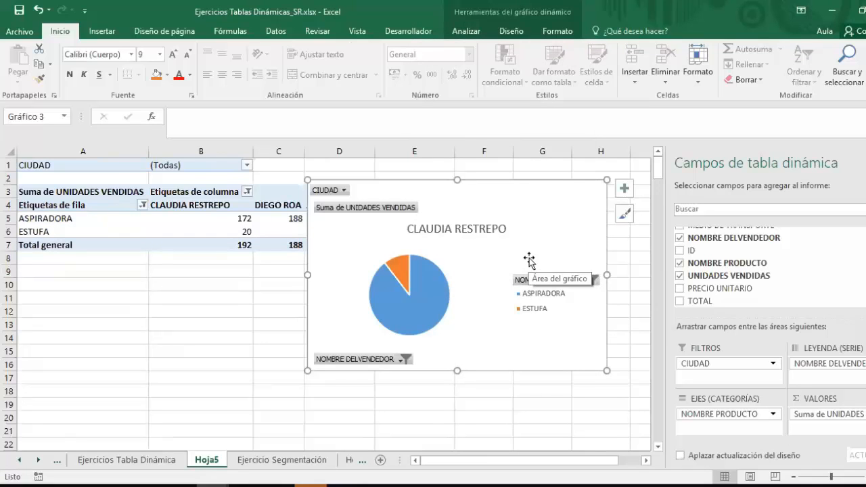
left_click_drag(516, 199, 554, 186)
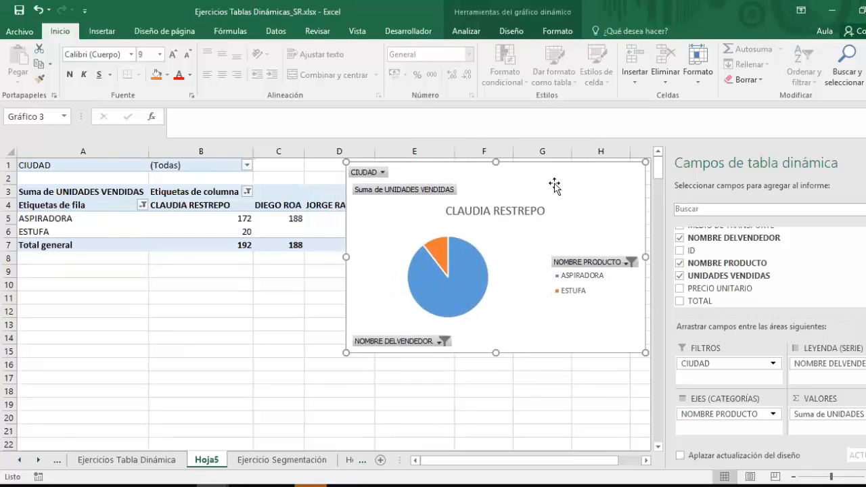
Step: Cut the pie chart from Hoja5 and paste it into a new sheet at cell G8
right_click(553, 186)
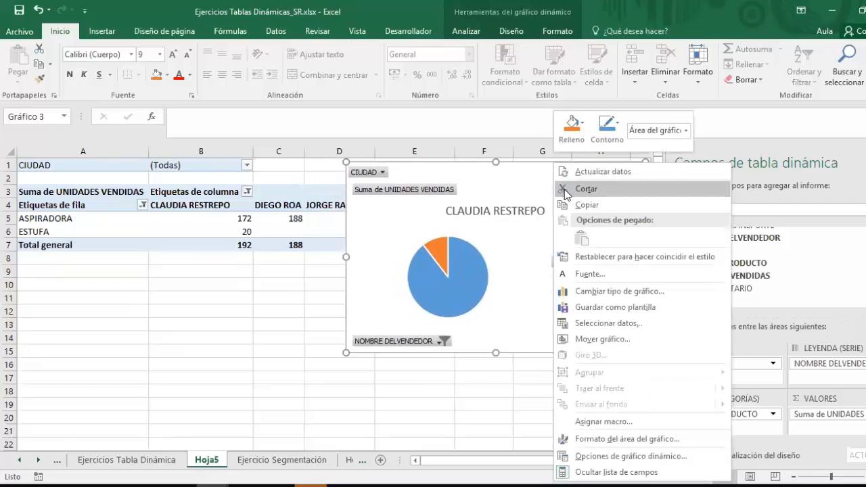
key("Escape")
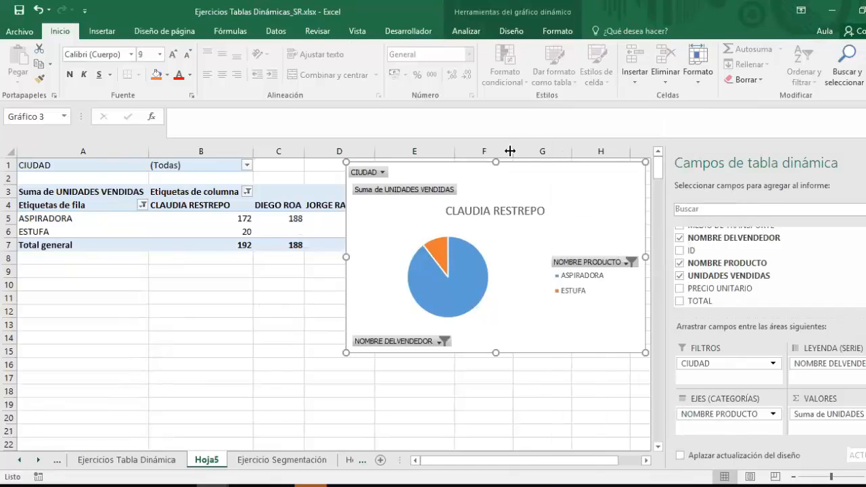
right_click(499, 236)
left_click(517, 189)
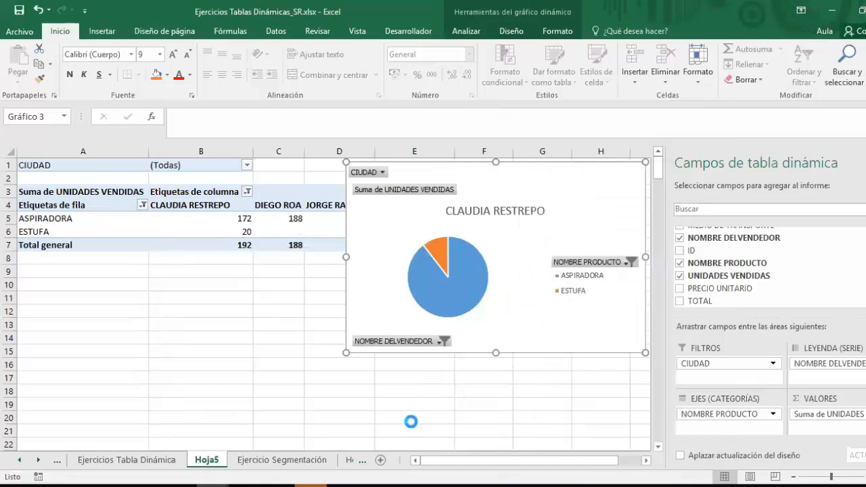
left_click(380, 461)
right_click(354, 258)
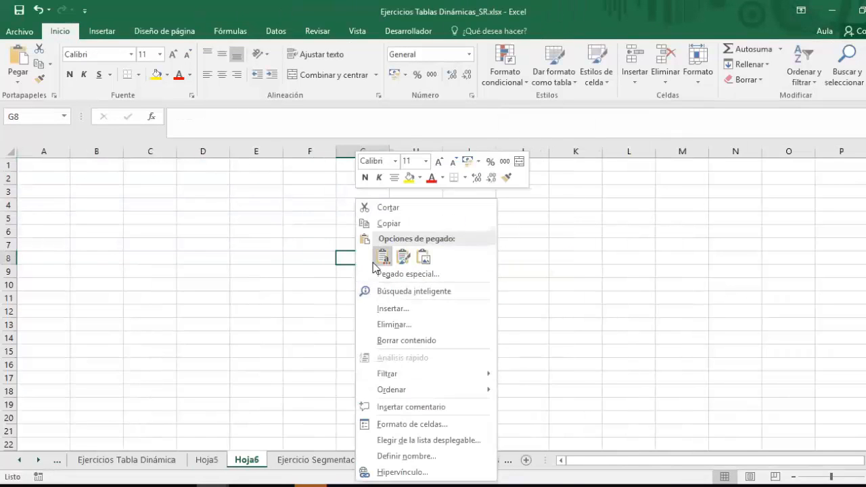
left_click(379, 257)
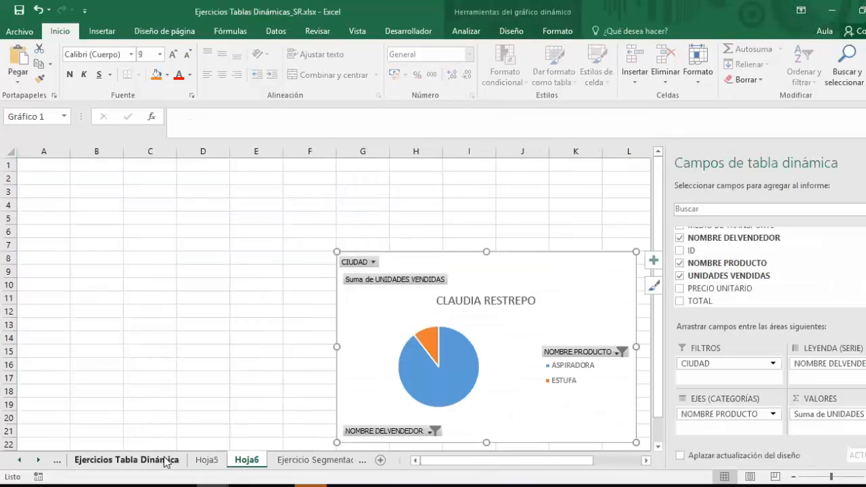
Step: Look through the workbook's sheets, including the Ejercicio Segmentación data and the list of pivot table exercises
left_click(165, 461)
left_click(214, 461)
left_click(277, 461)
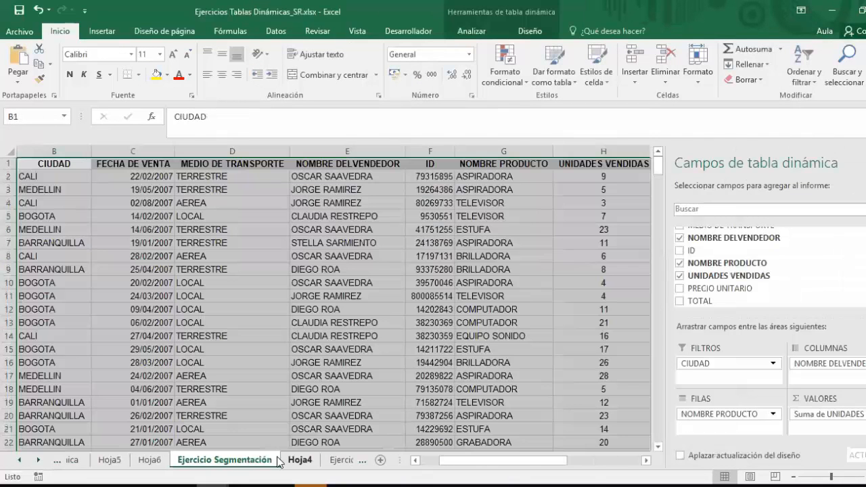
left_click(448, 461)
left_click(190, 461)
left_click(99, 461)
left_click(38, 461)
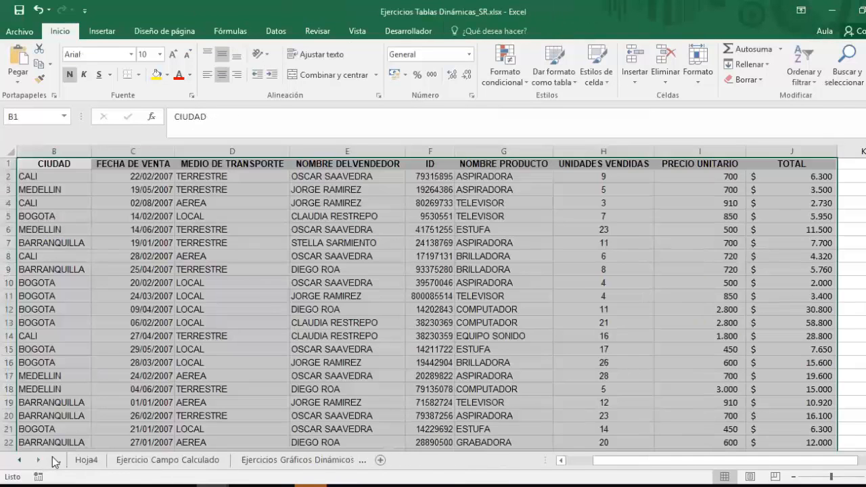
left_click(54, 460)
left_click(55, 461)
left_click(54, 460)
left_click(54, 461)
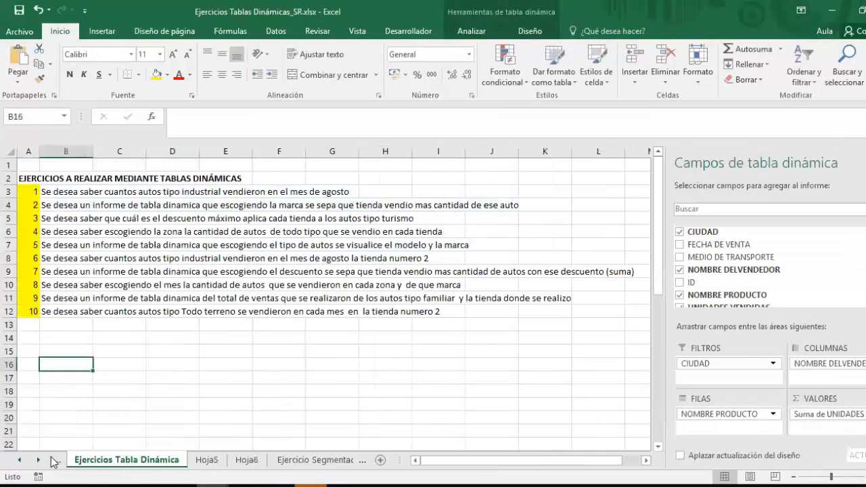
Step: Return to Hoja5 and show all products again in the pivot table's row label filter
left_click(328, 460)
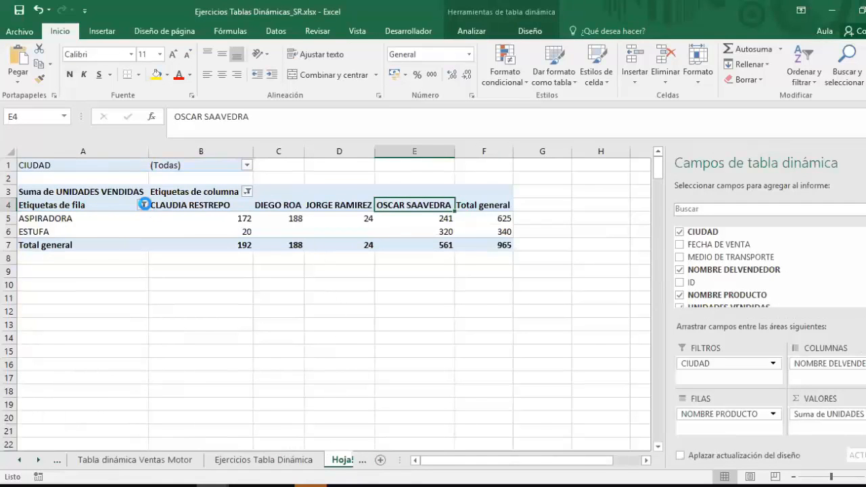
left_click(142, 204)
left_click(93, 459)
Step: Review the segmentation data, the pivot chart exercise list and the calculated field data on their sheets
left_click(351, 460)
left_click(352, 460)
left_click(352, 460)
left_click(351, 460)
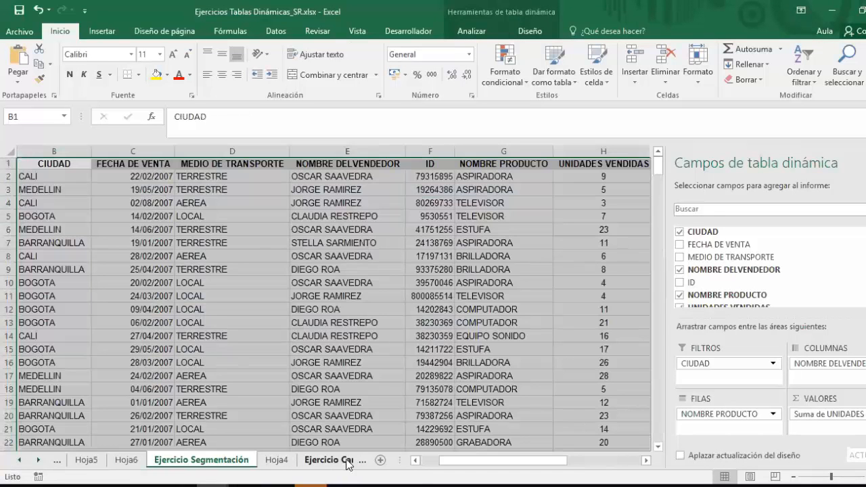
left_click(361, 461)
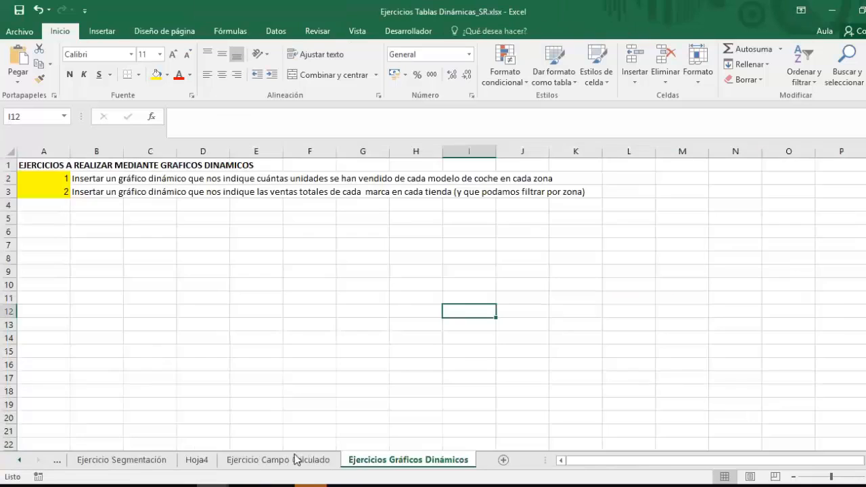
left_click(279, 462)
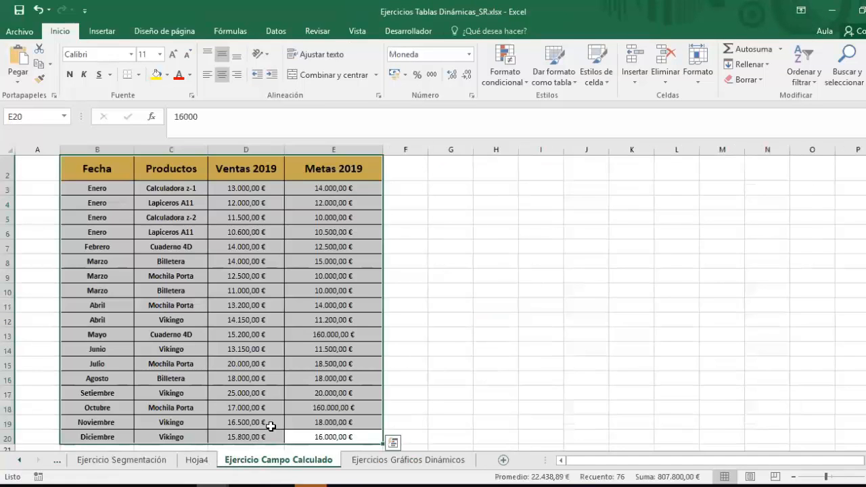
left_click(201, 463)
left_click(176, 461)
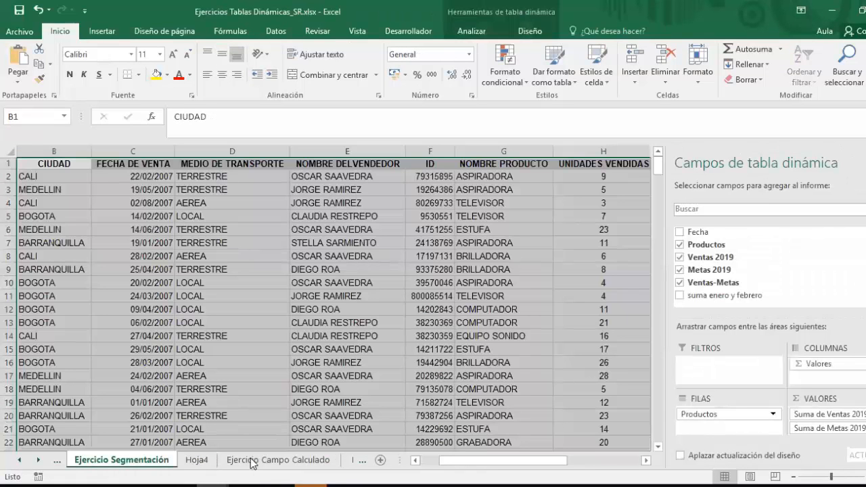
Step: Paste the pie chart into the Ejercicios Gráficos Dinámicos sheet and return to Hoja6
left_click(448, 458)
left_click(294, 458)
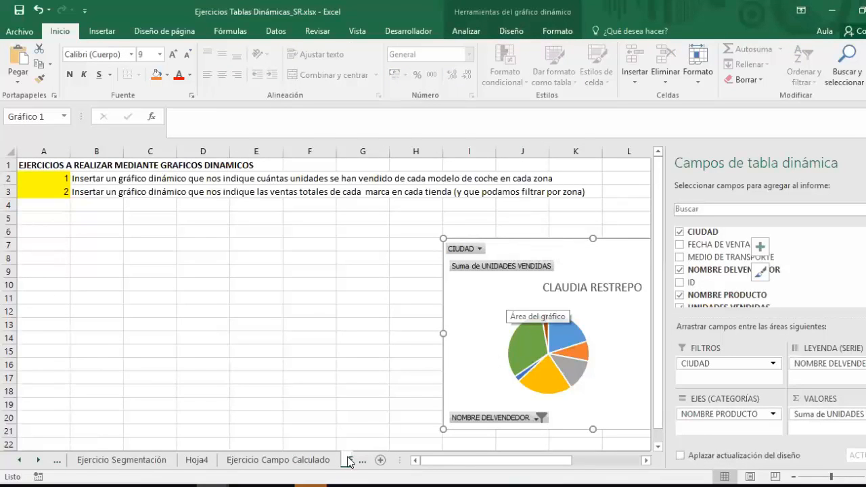
left_click(295, 462)
left_click(139, 462)
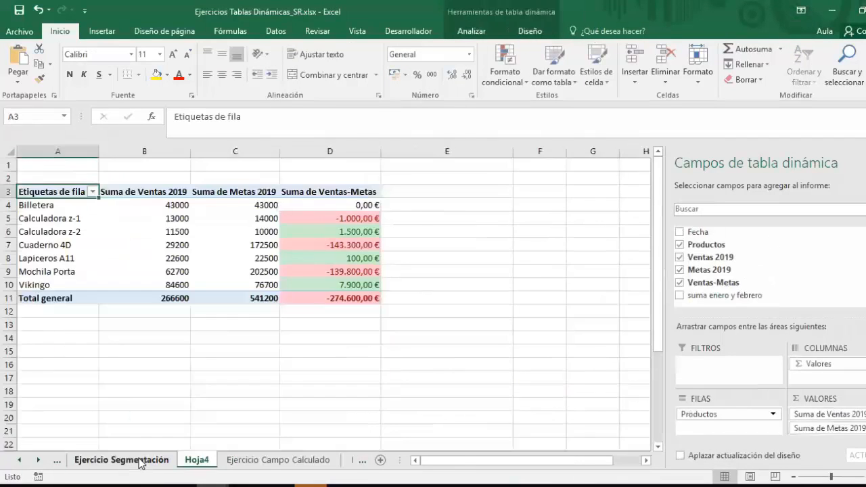
left_click(58, 460)
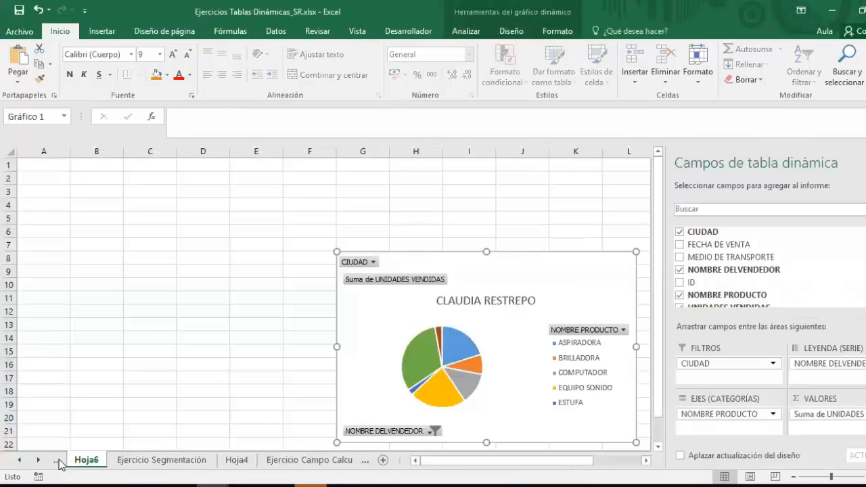
Step: Filter the Hoja5 pivot table's row labels to show only ASPIRADORA and check the linked pie chart on Hoja6
left_click(58, 461)
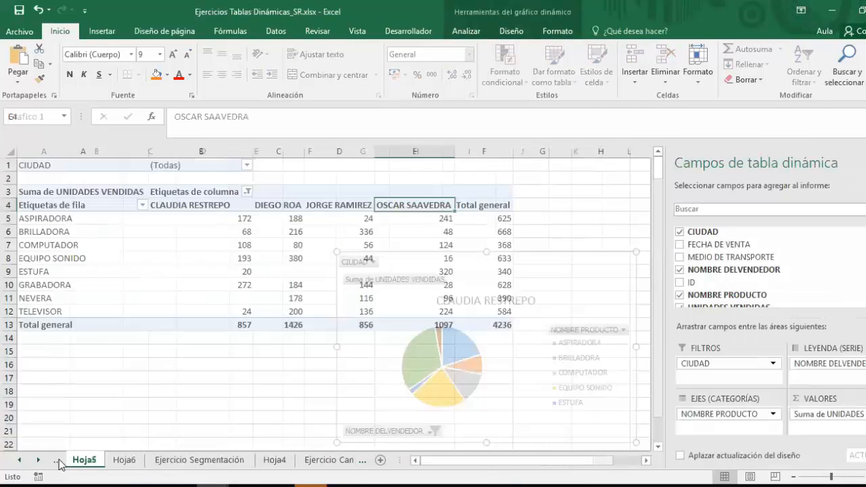
left_click(142, 205)
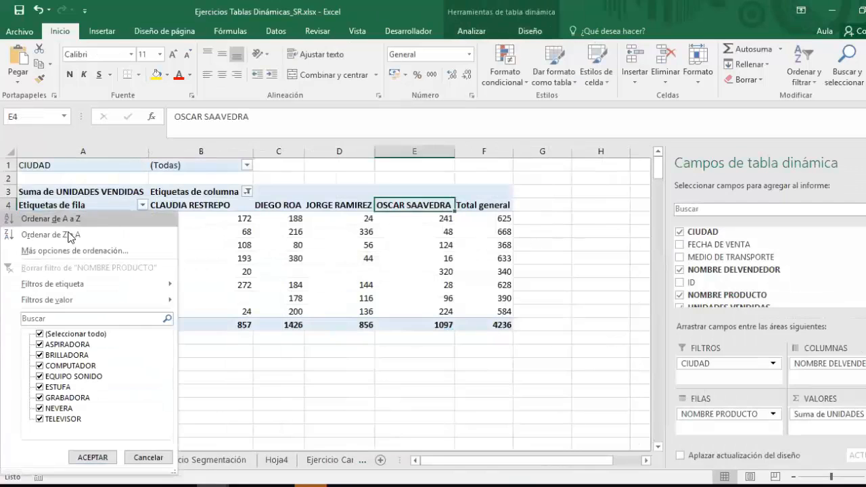
left_click(40, 333)
left_click(40, 344)
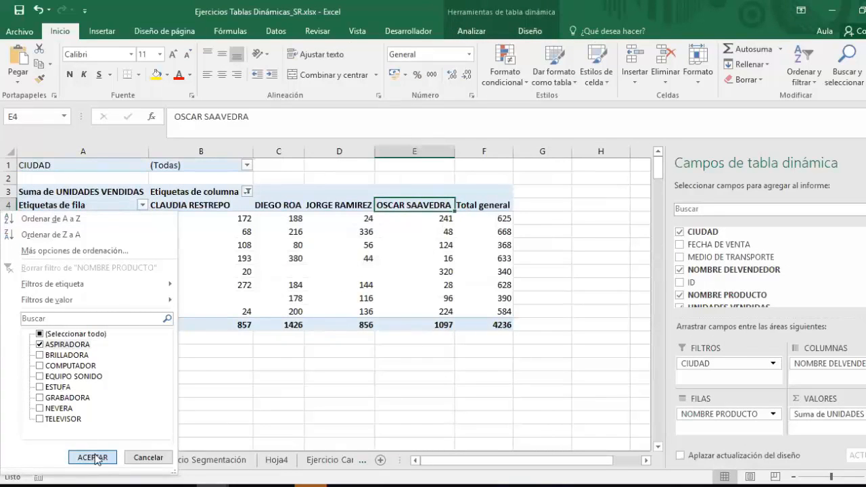
left_click(93, 458)
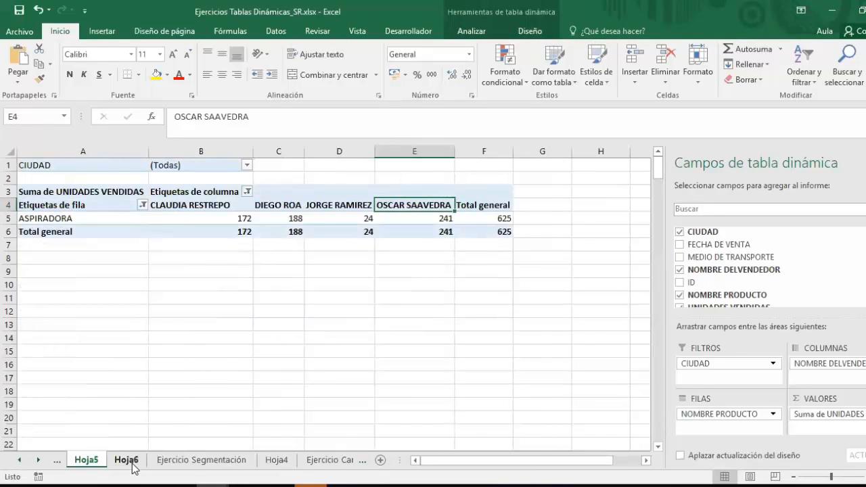
left_click(130, 463)
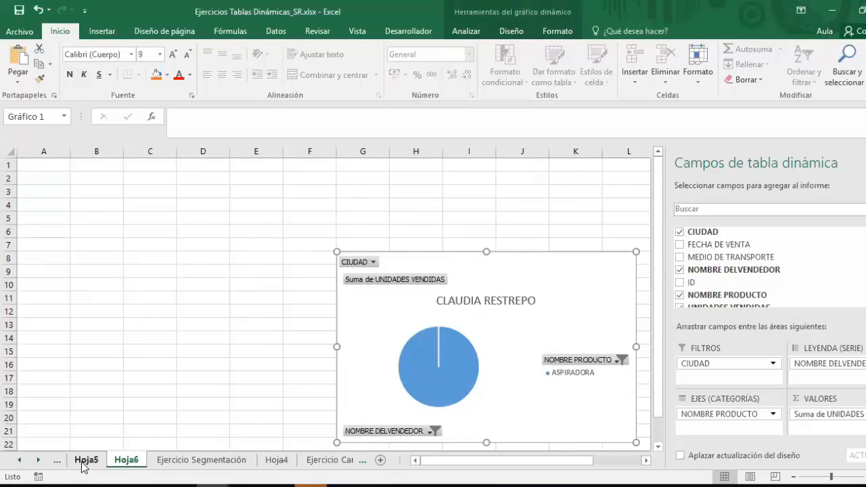
right_click(445, 255)
left_click(472, 204)
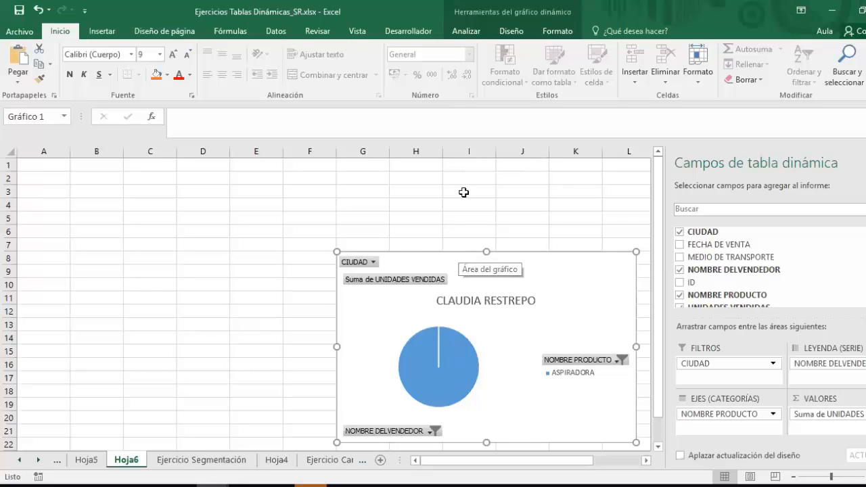
Step: Create a copy of the Dinamica Norte sheet in Ejercicios Tablas Dinámicas_SR.xlsx, placed before the Dinamica Norte sheet
left_click(58, 461)
left_click(59, 462)
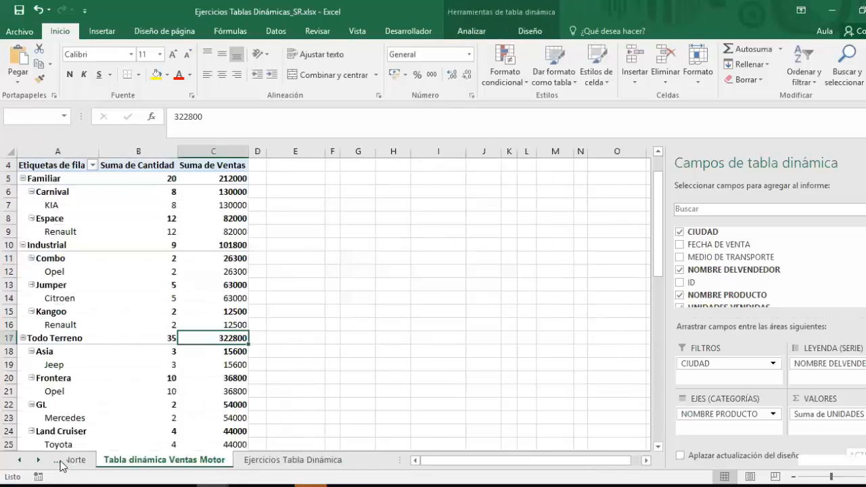
left_click(60, 461)
right_click(212, 461)
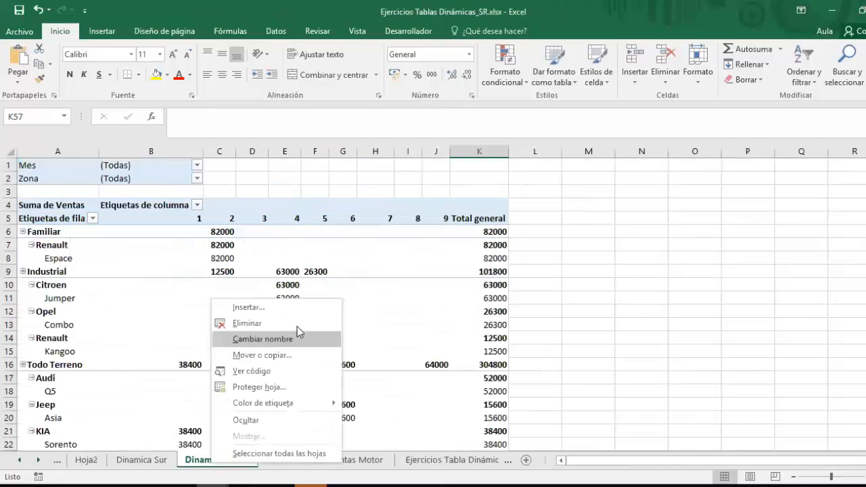
left_click(264, 355)
left_click(177, 403)
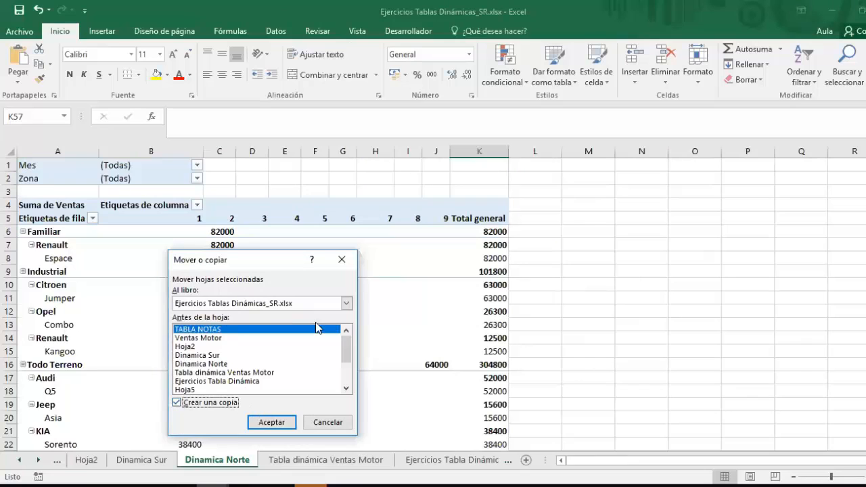
left_click(346, 303)
left_click(248, 313)
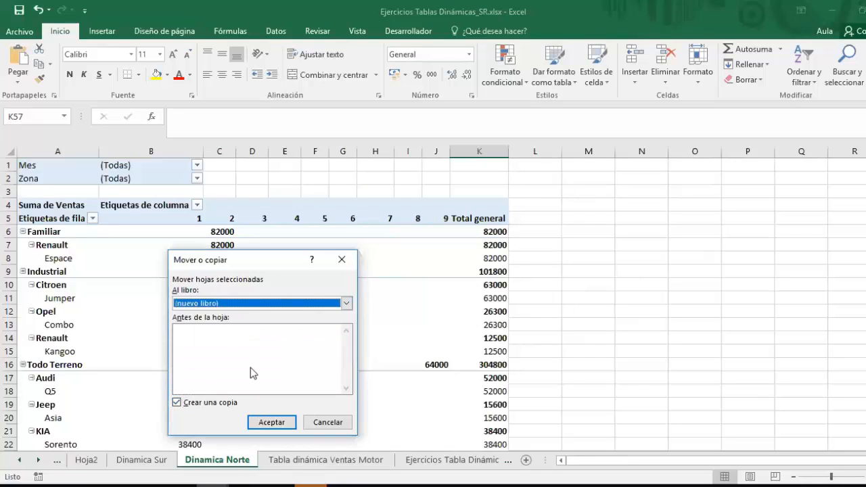
left_click(338, 306)
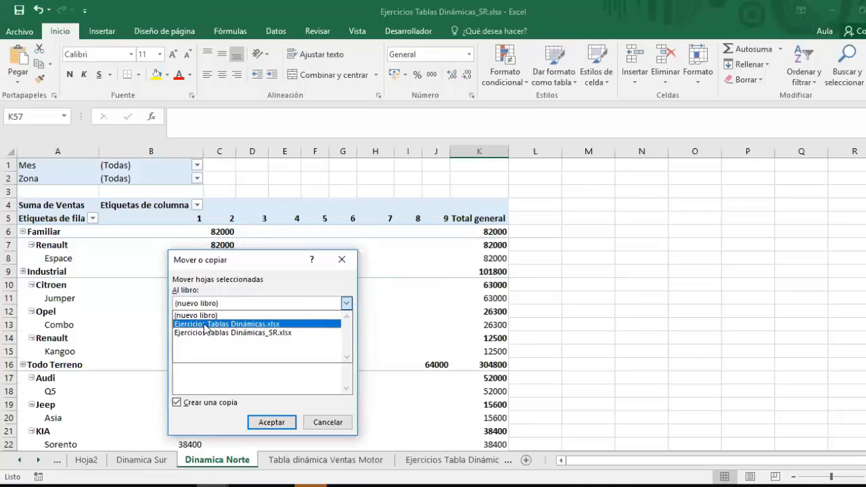
left_click(205, 332)
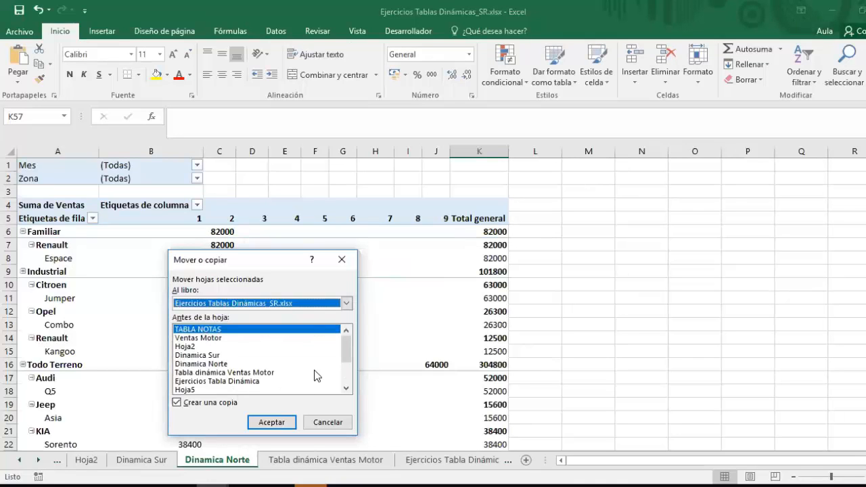
left_click(207, 364)
left_click(278, 422)
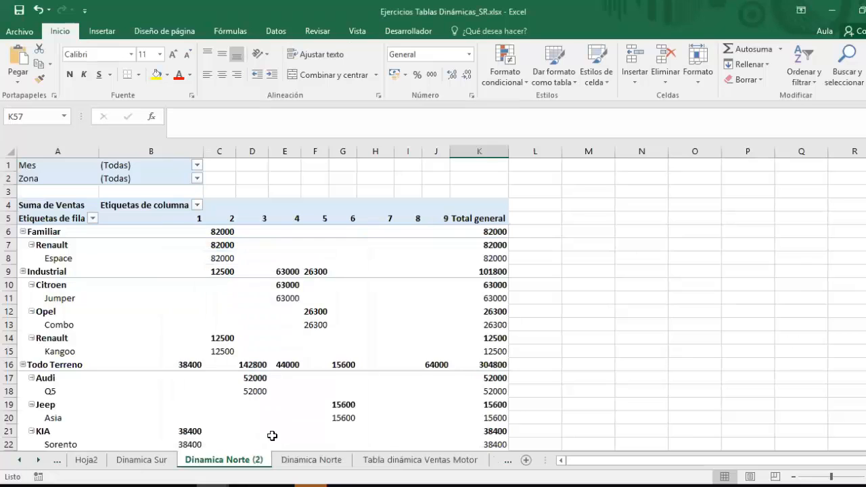
Step: Rename the copied sheet as Dinamica Oeste
double_click(223, 463)
left_click(256, 459)
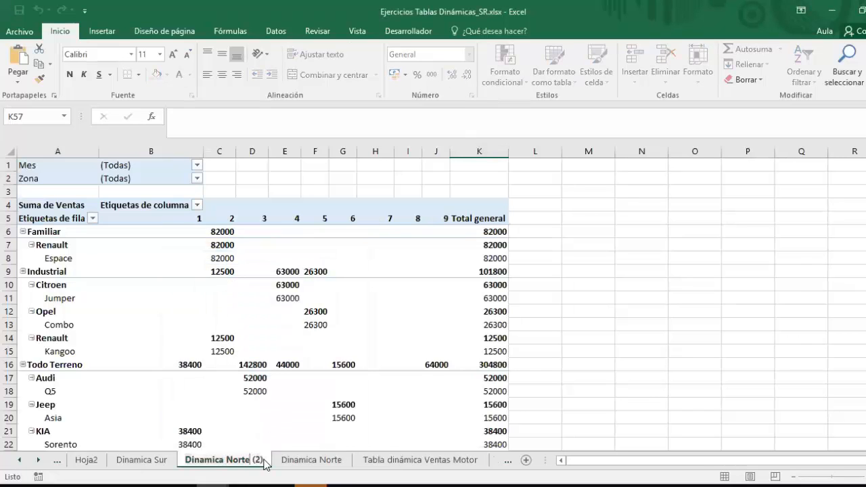
left_click_drag(227, 460, 329, 464)
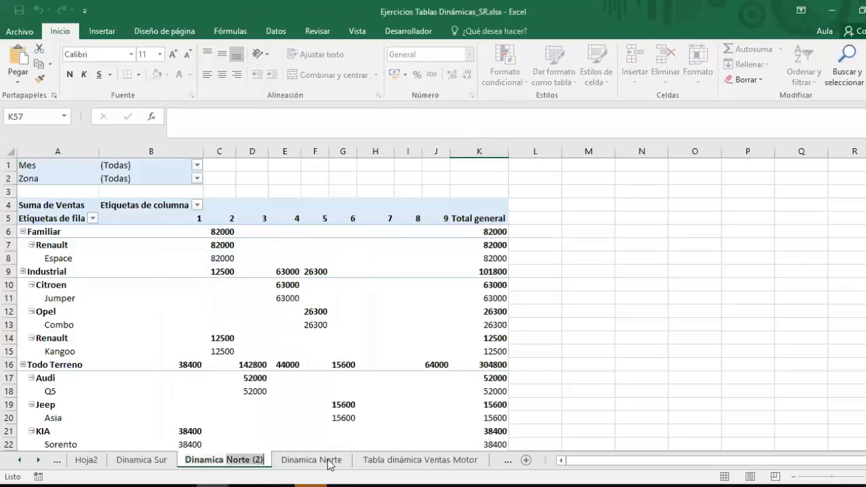
type("Oeste")
key("Return")
Step: Filter the copied sheet's pivot table to the Centro zone and rename the sheet as Dinamica Centro
left_click(196, 178)
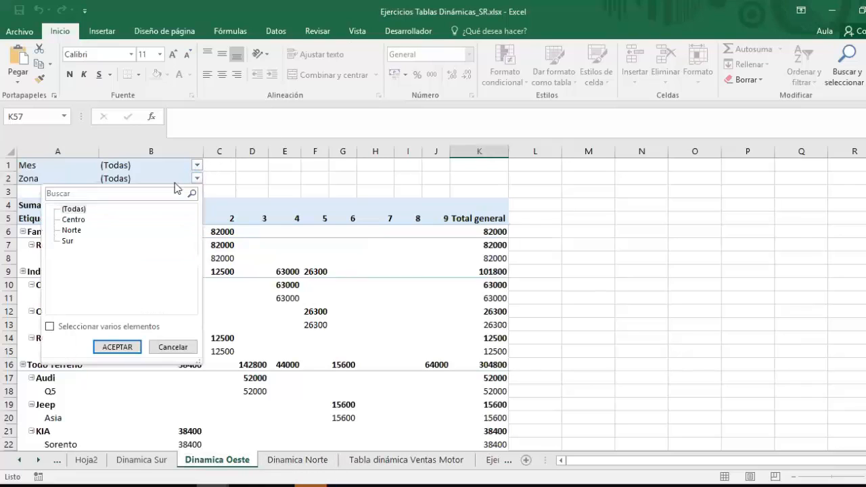
left_click(69, 224)
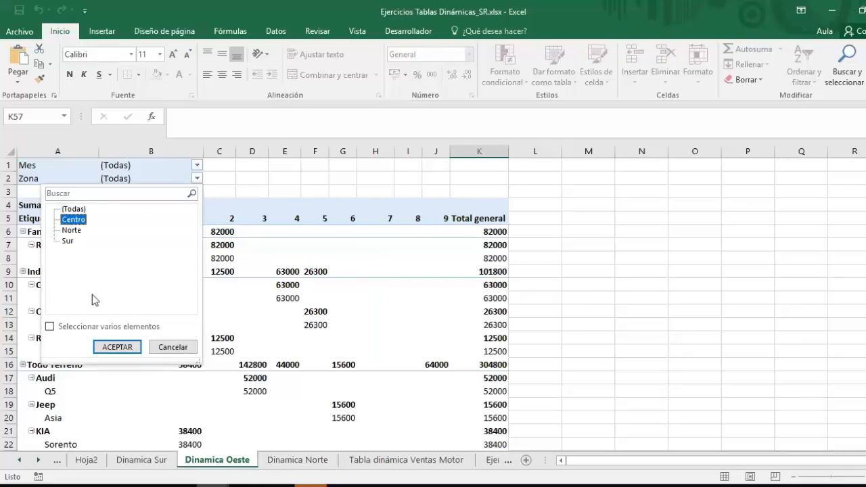
left_click(112, 348)
left_click_drag(218, 465, 312, 458)
type("entro")
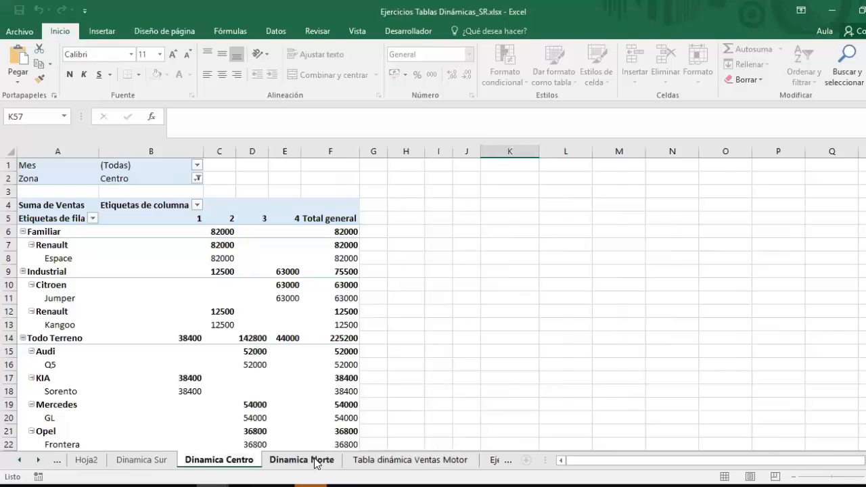
left_click(314, 464)
Step: Review the Dinamica Centro, Sur, Norte, Ventas Motor and exercise list sheets, and return to Hoja5
left_click(219, 465)
left_click(142, 464)
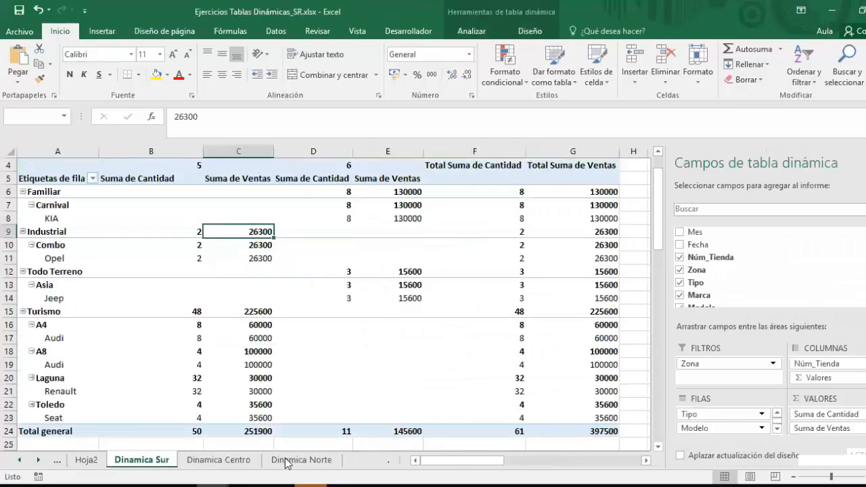
left_click(305, 462)
left_click(415, 465)
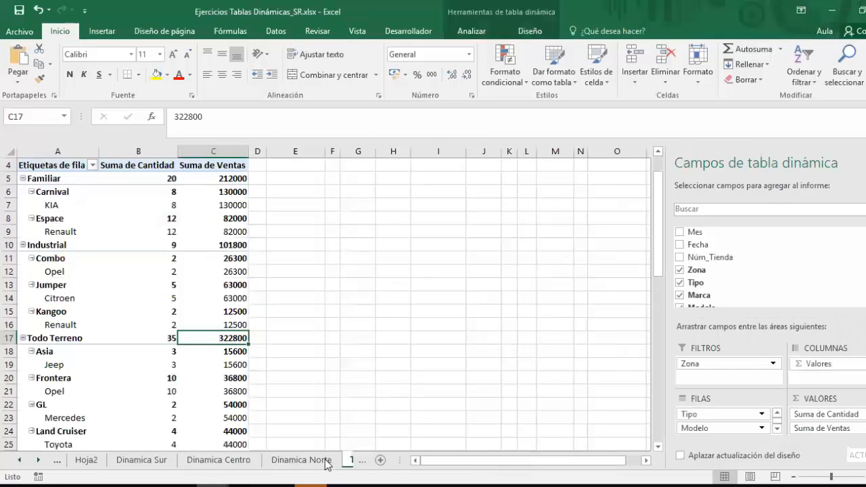
left_click(350, 461)
left_click(341, 462)
left_click(338, 461)
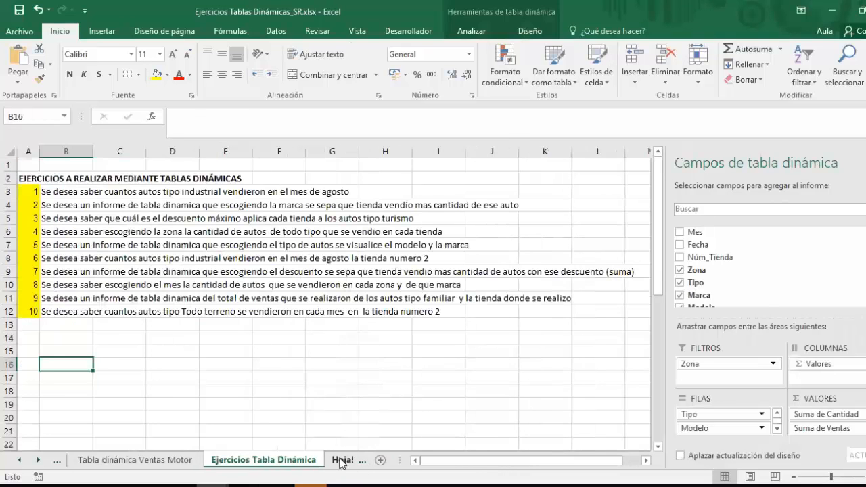
left_click(342, 462)
left_click(363, 461)
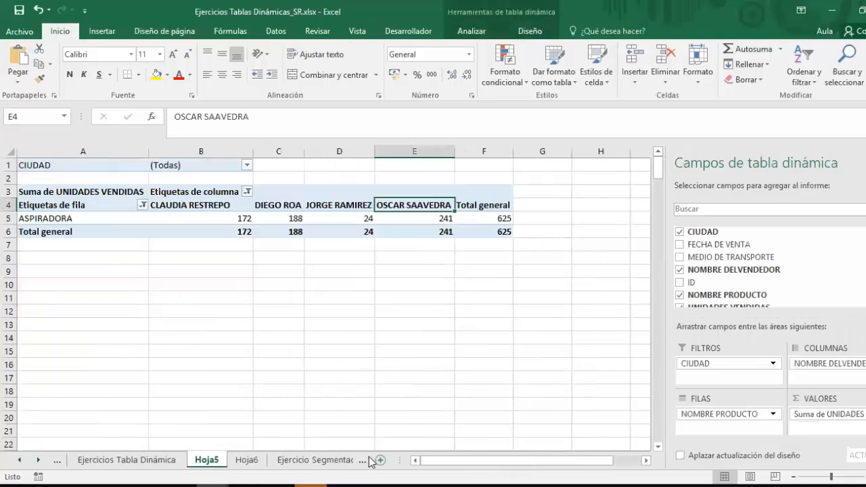
Step: Move the pie chart on Hoja6 up and toward column E so that it spans about rows 2 to 15
left_click(247, 460)
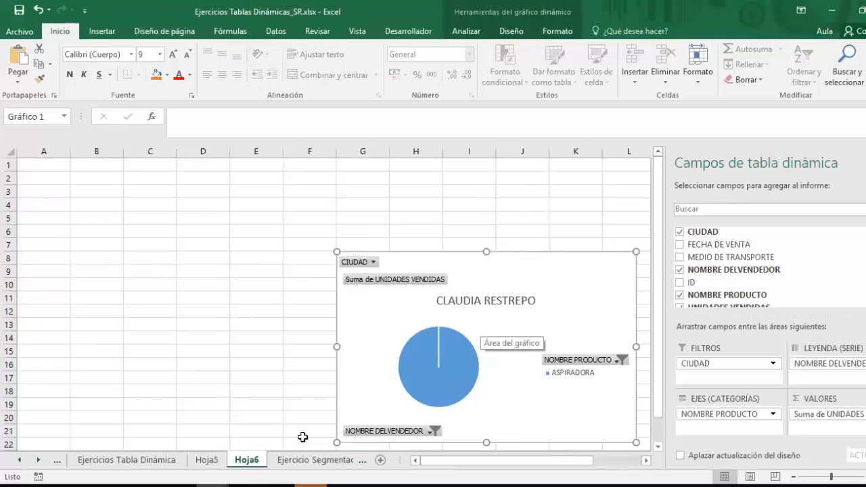
left_click_drag(392, 267, 277, 184)
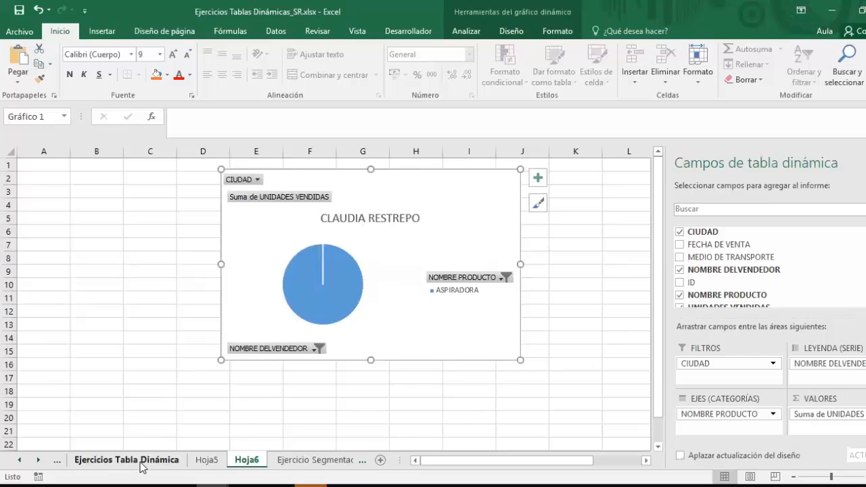
Step: Show all products again in the row label filter of the Hoja5 pivot table
left_click(59, 465)
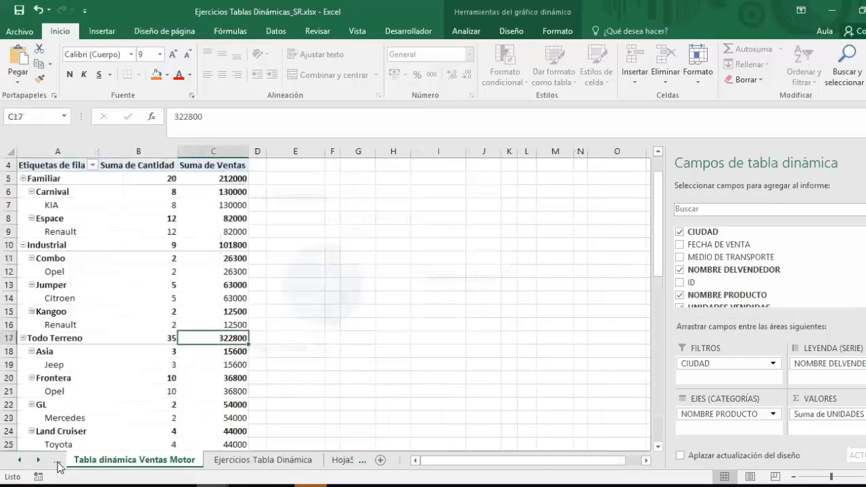
left_click(263, 461)
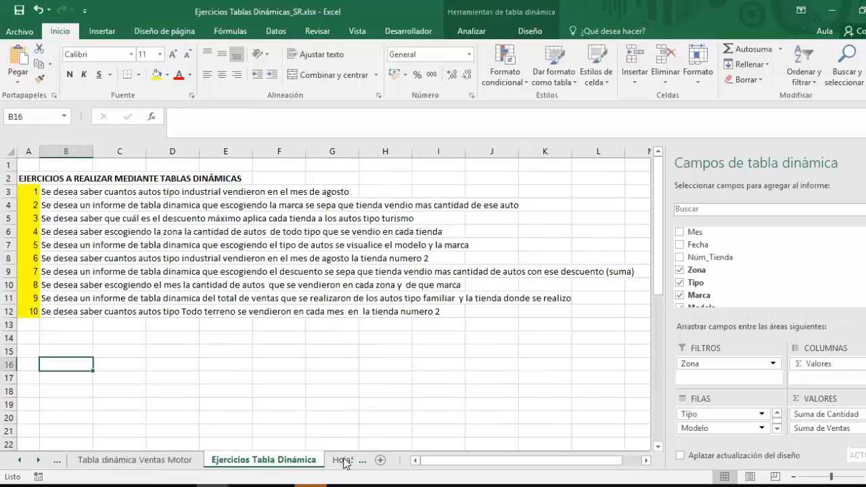
left_click(344, 461)
left_click(143, 205)
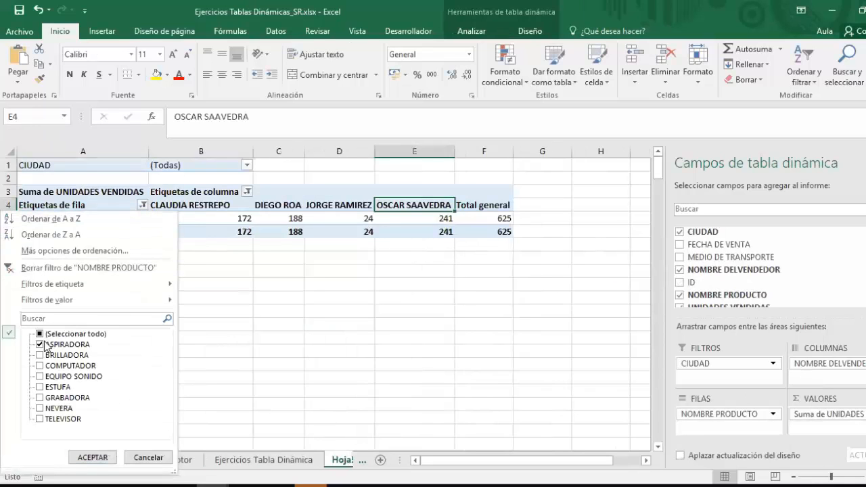
left_click(93, 458)
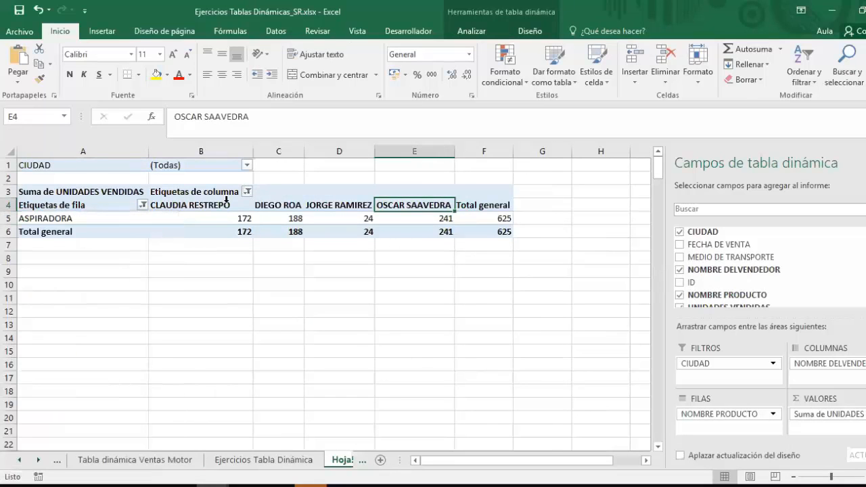
left_click(143, 205)
left_click(39, 334)
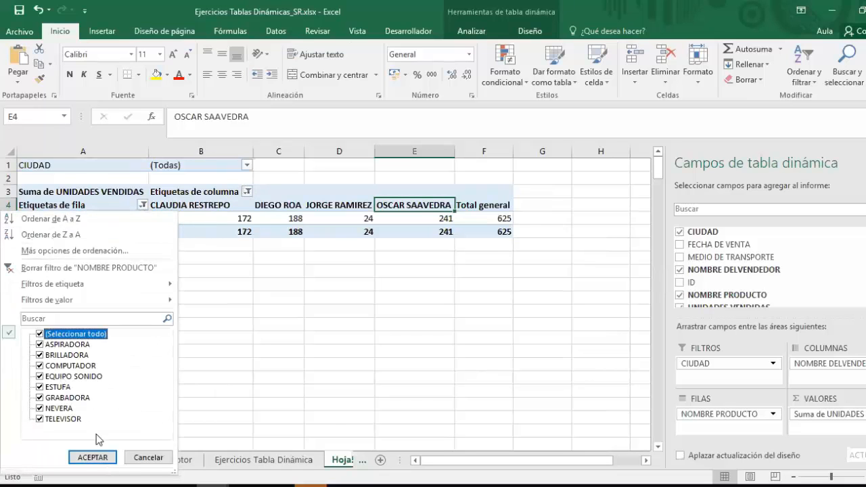
left_click(93, 458)
Step: Include every seller in the Hoja5 pivot table's column label filter and check the pie chart on Hoja6
left_click(248, 192)
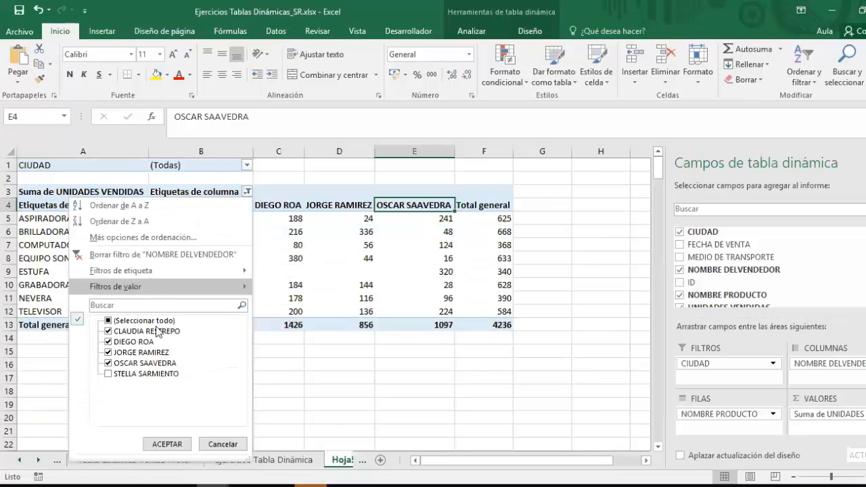
left_click(107, 375)
left_click(169, 444)
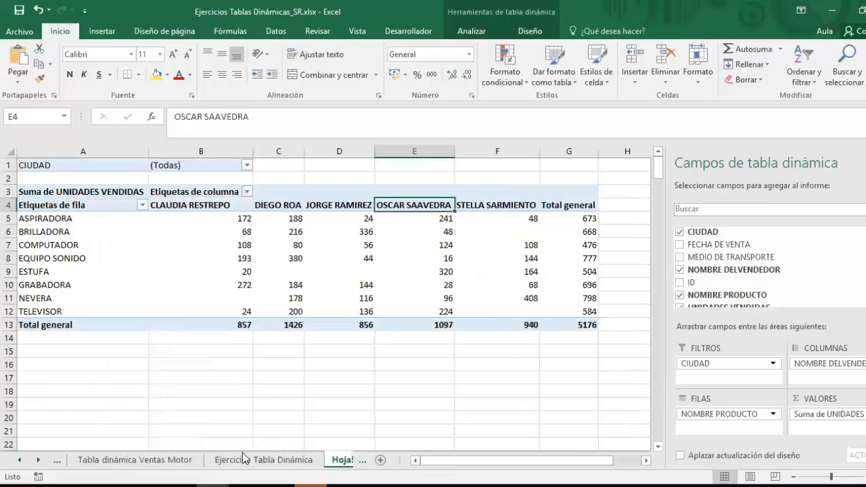
left_click(359, 461)
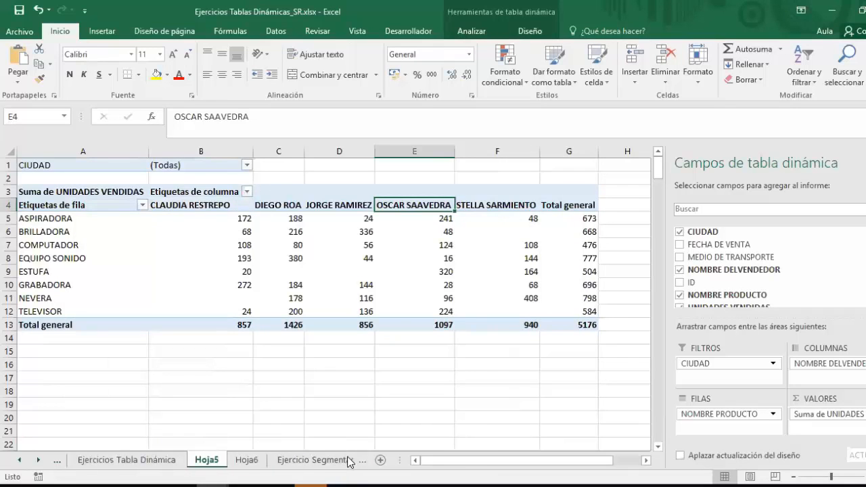
left_click(246, 461)
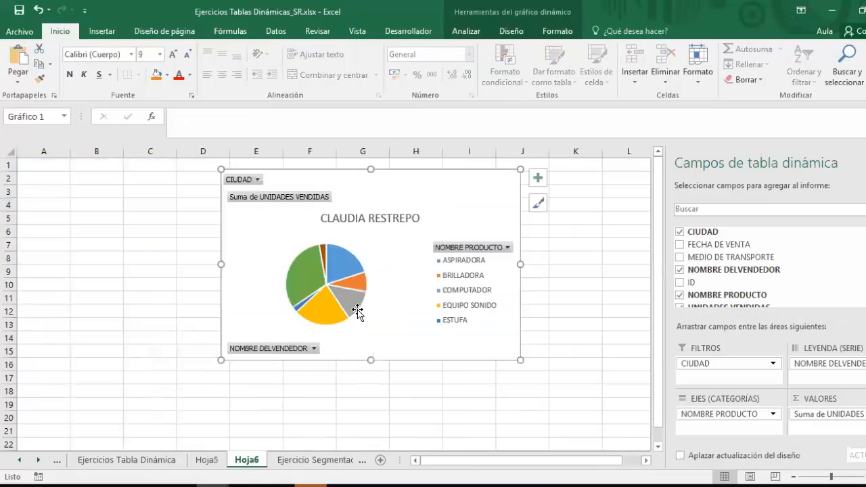
Step: Look through the Ejercicios Tabla Dinámica, Dinamica Norte and Dinamica Centro sheets, and return to Hoja5
right_click(427, 195)
left_click(139, 461)
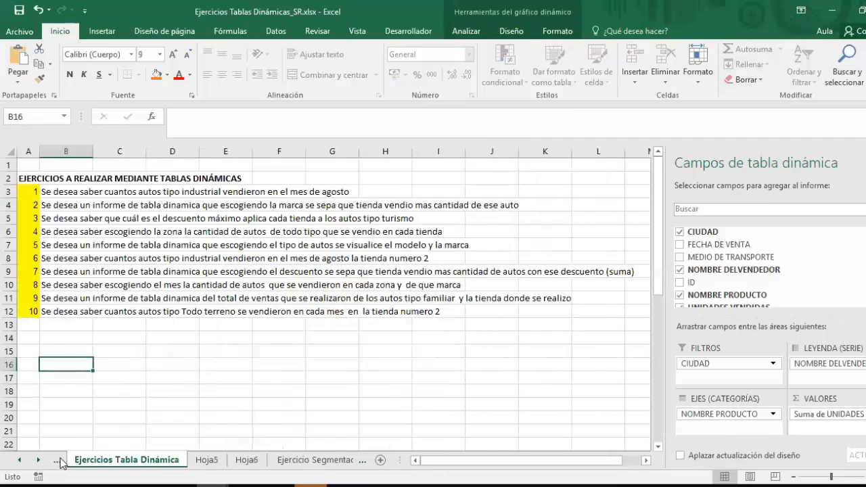
left_click(58, 461)
left_click(59, 461)
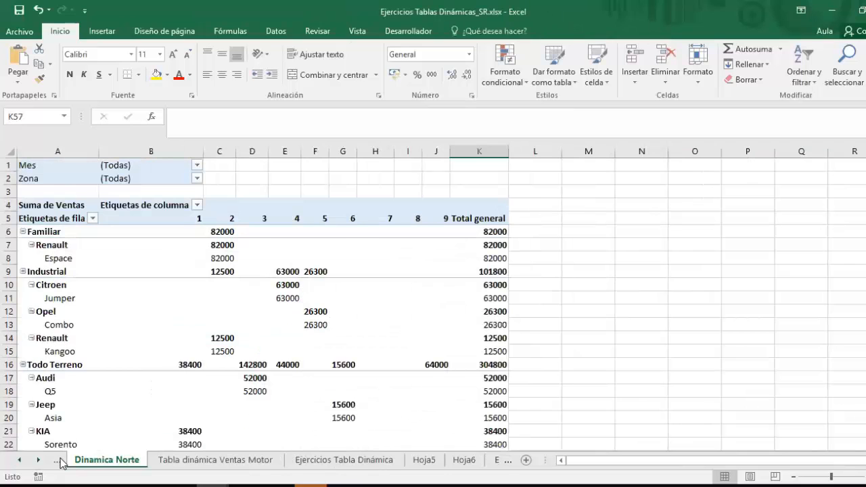
left_click(60, 461)
left_click(465, 461)
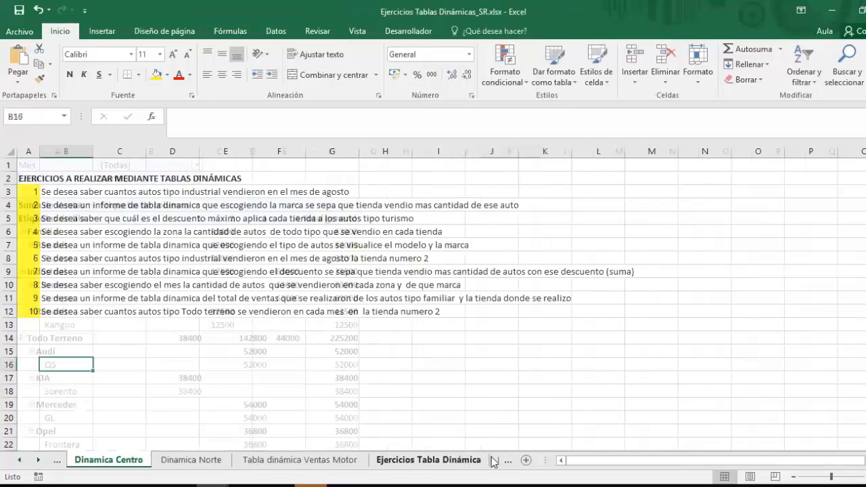
left_click(490, 461)
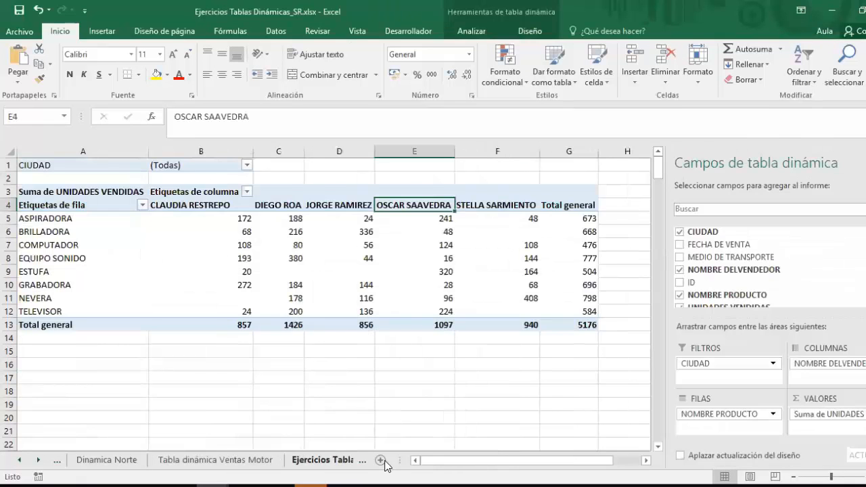
Step: Look through the Dinamica Norte, Hoja2, Dinamica Sur and Tabla dinámica Ventas Motor sheets, and return to Hoja5
left_click(58, 461)
left_click(58, 461)
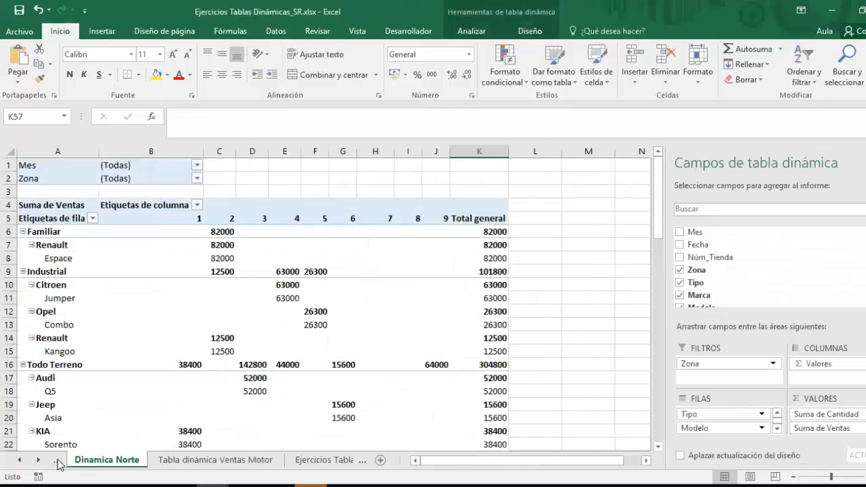
left_click(58, 461)
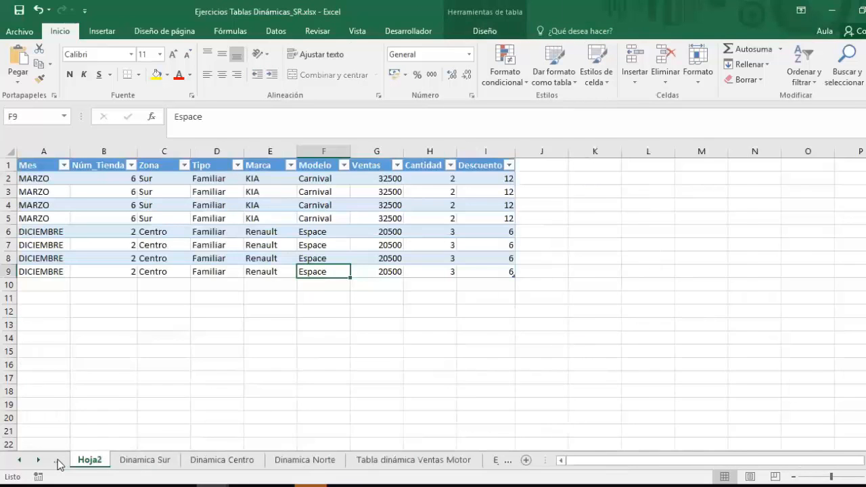
left_click(57, 461)
left_click(57, 461)
left_click(291, 462)
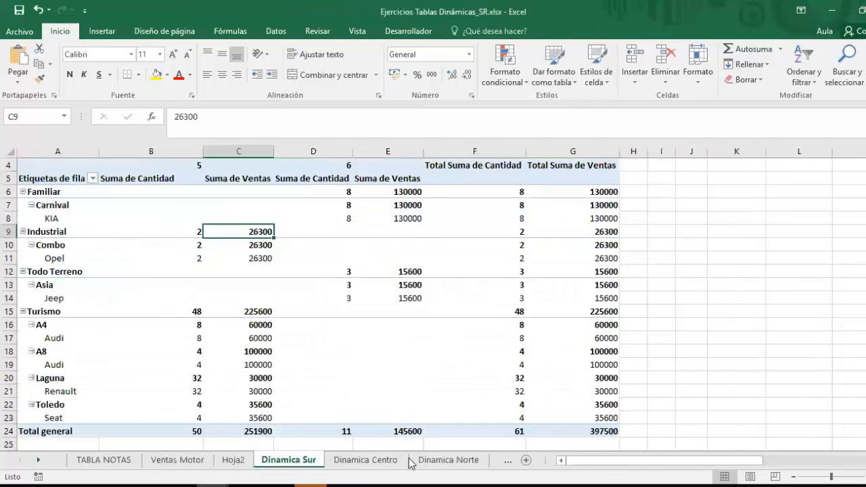
left_click(507, 460)
left_click(363, 465)
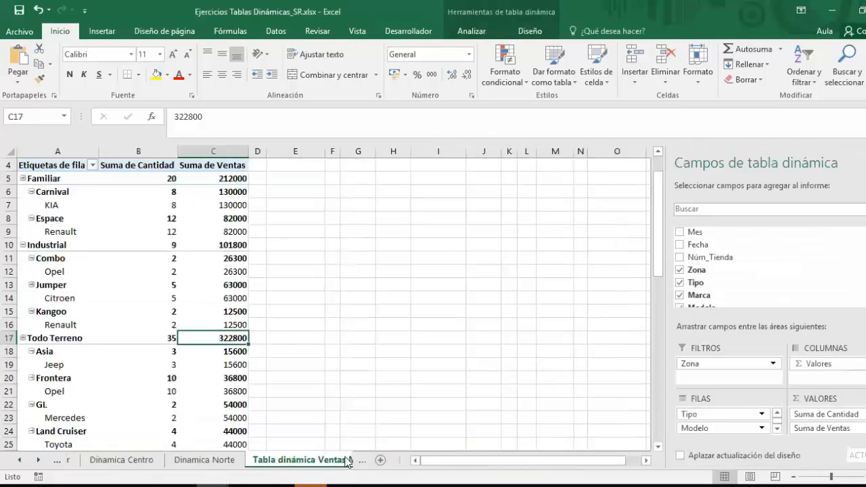
left_click(346, 463)
left_click(343, 461)
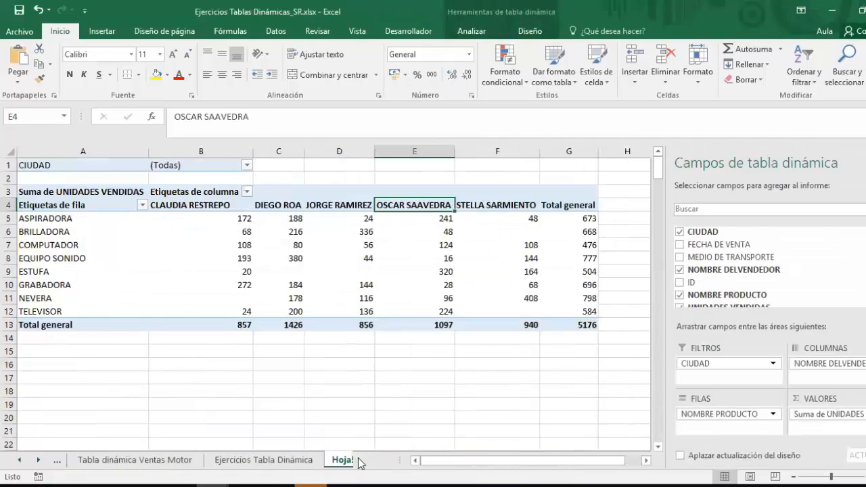
left_click(359, 464)
left_click(205, 461)
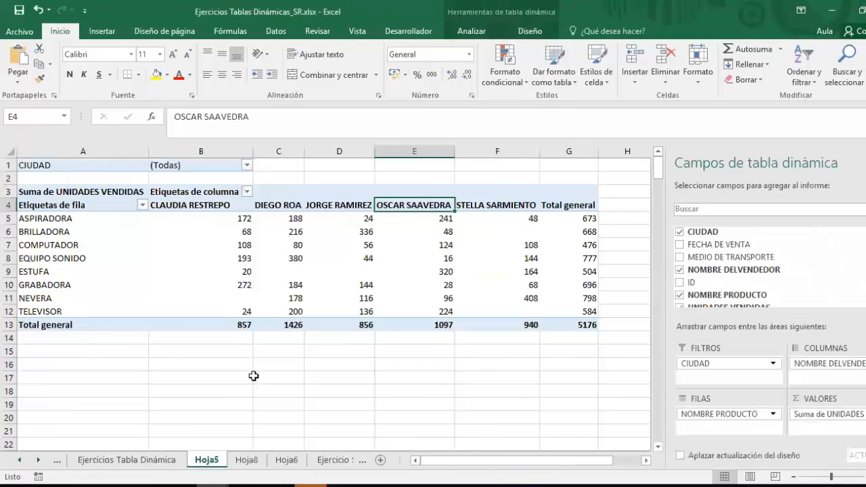
Step: Filter the Hoja5 pivot table's column labels to show only the first seller in the list
left_click(247, 192)
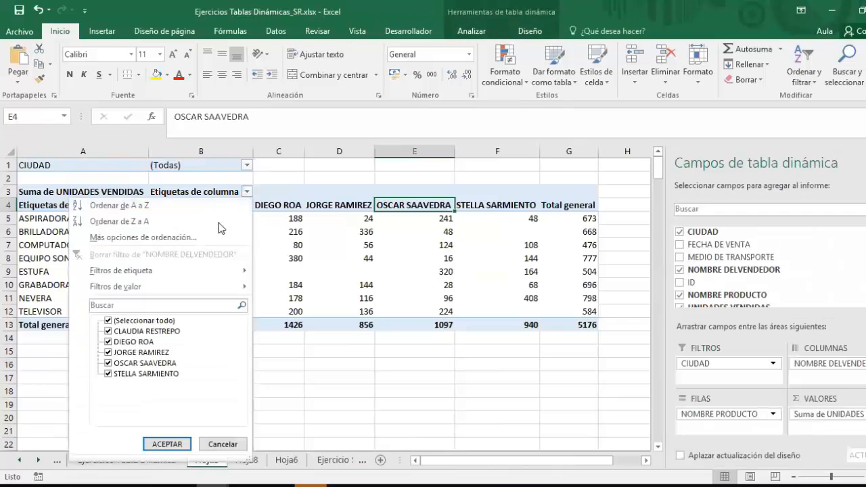
left_click(109, 321)
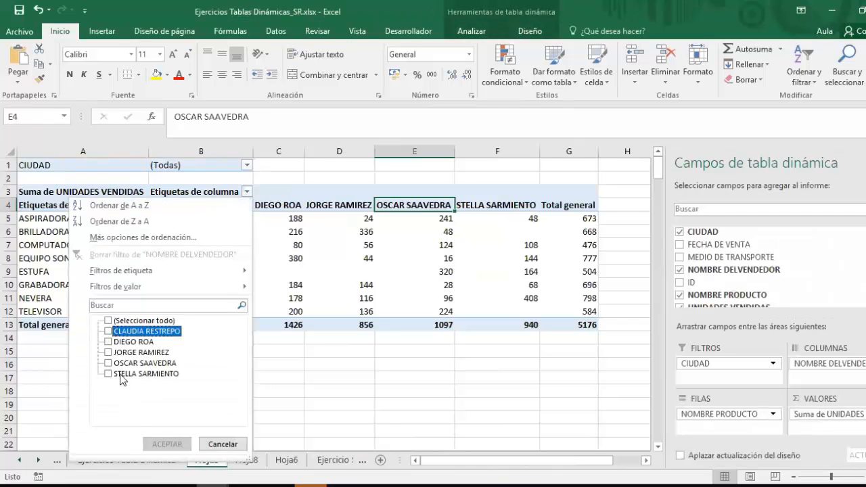
left_click(108, 331)
left_click(167, 444)
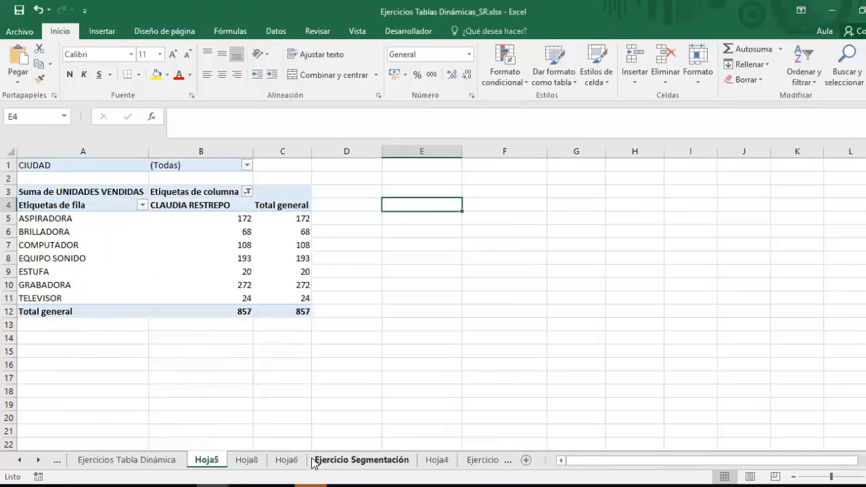
Step: Copy the pie chart from Hoja6 and paste it into the first sheet of a new blank workbook
left_click(286, 459)
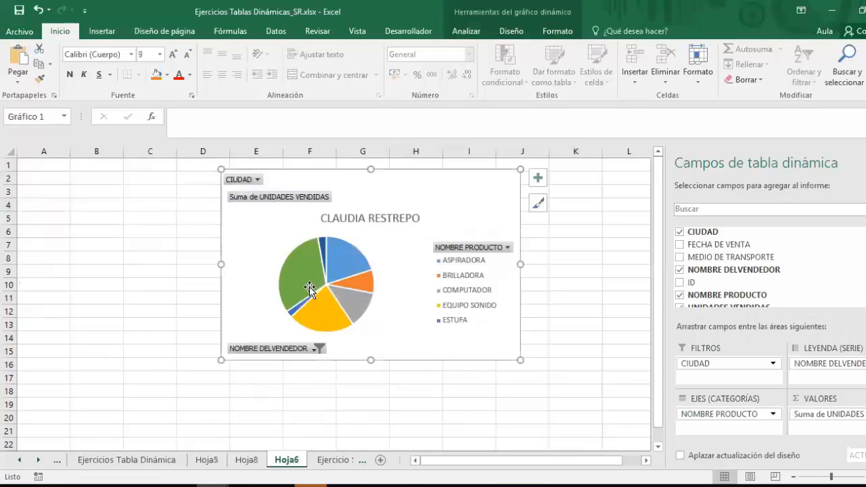
right_click(410, 184)
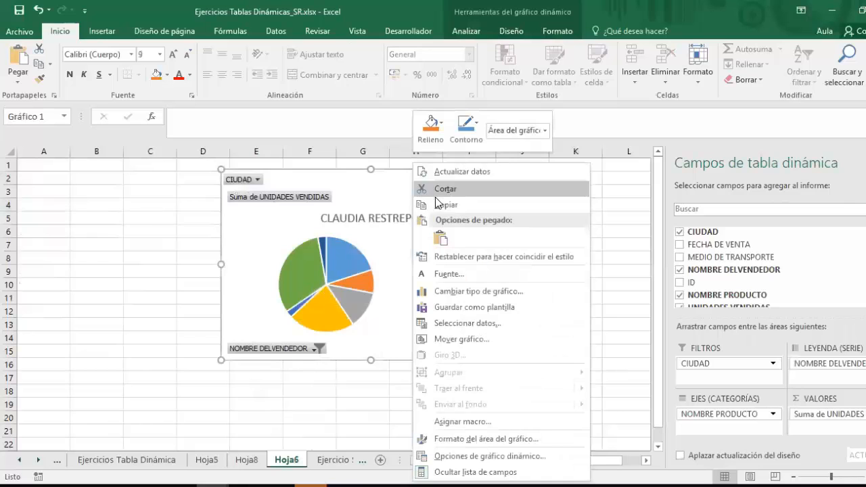
left_click(440, 204)
left_click(27, 32)
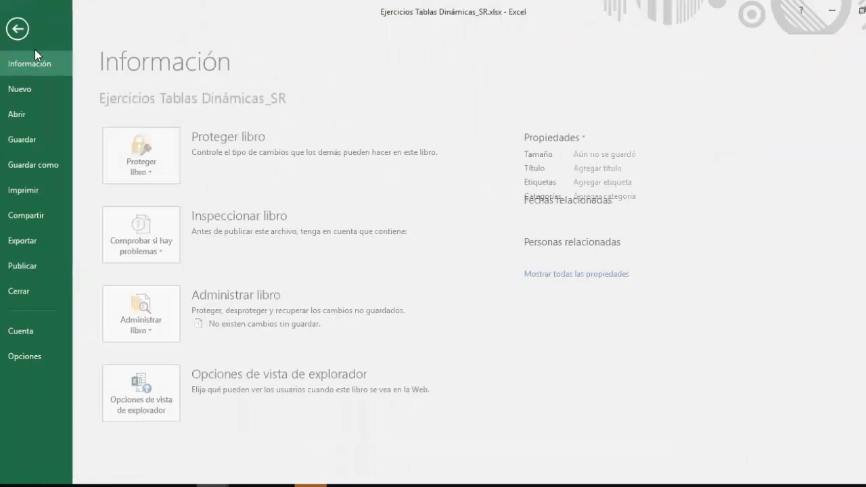
left_click(37, 87)
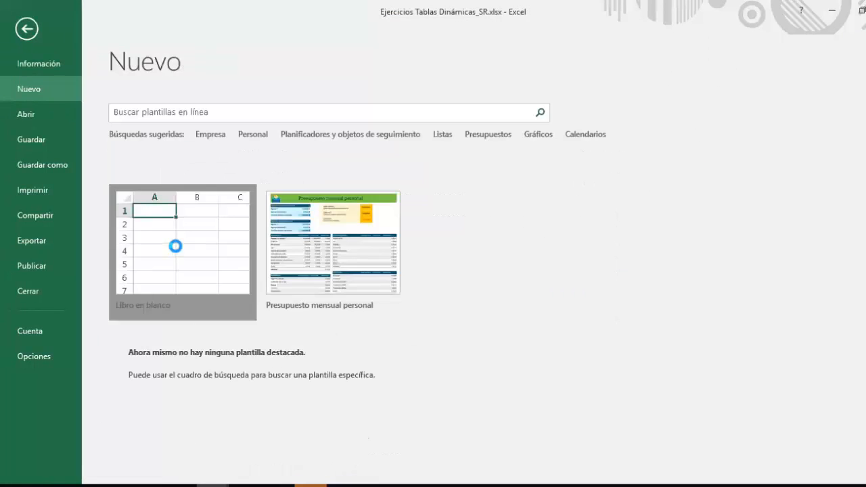
key("Escape")
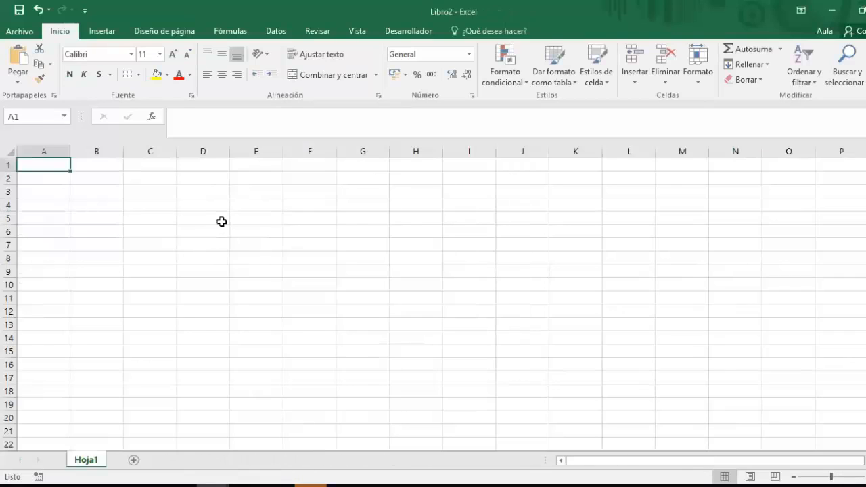
key("ctrl+v")
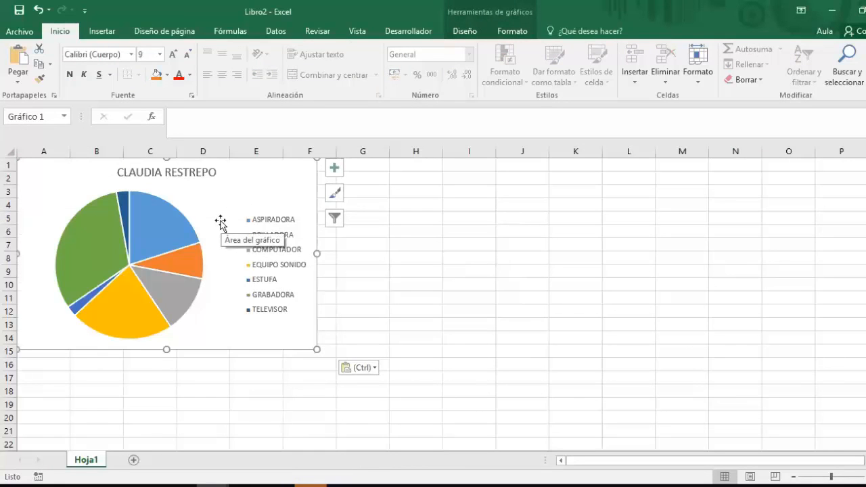
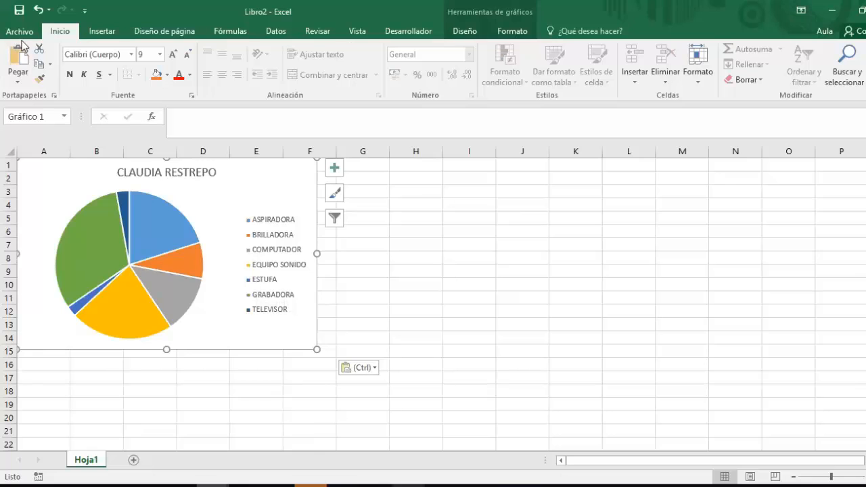
left_click(595, 349)
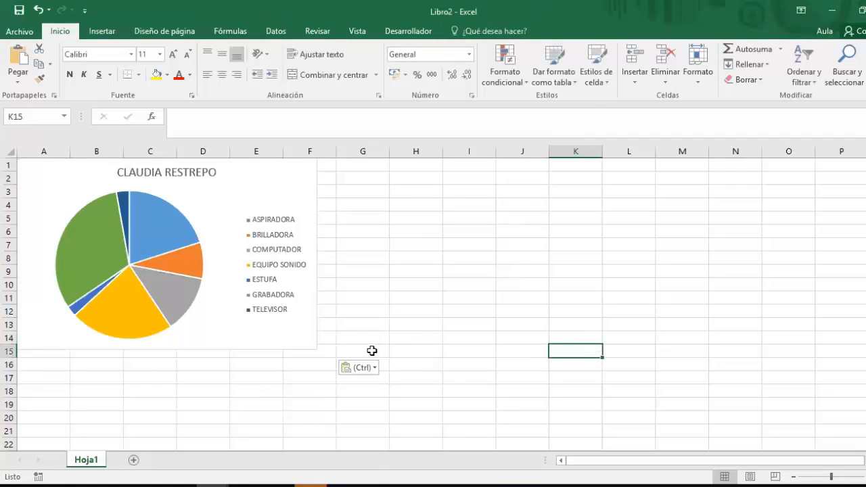
left_click(420, 323)
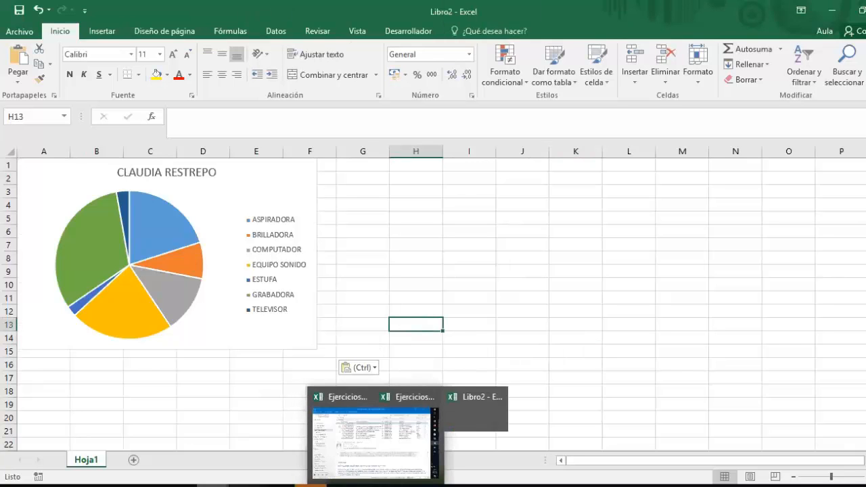
Step: Return to the Ejercicios Tablas Dinámicas_SR workbook and add the second seller to the Hoja5 pivot table's column label filter
left_click(213, 486)
left_click(221, 452)
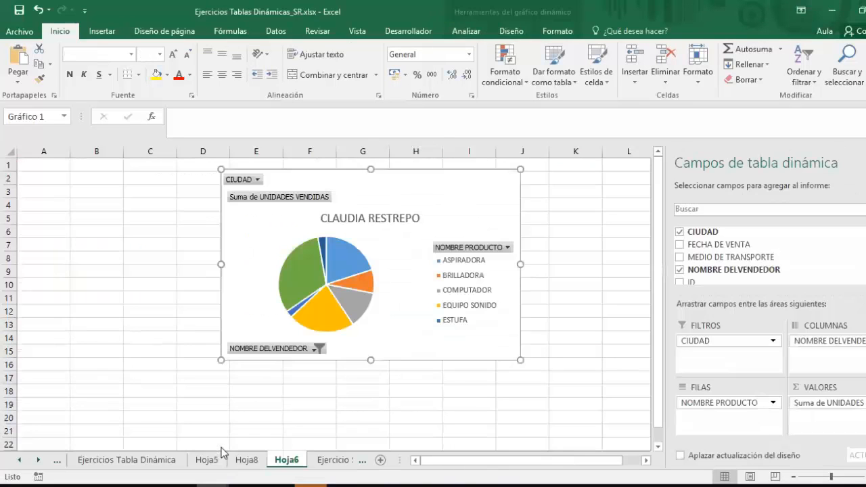
left_click(156, 462)
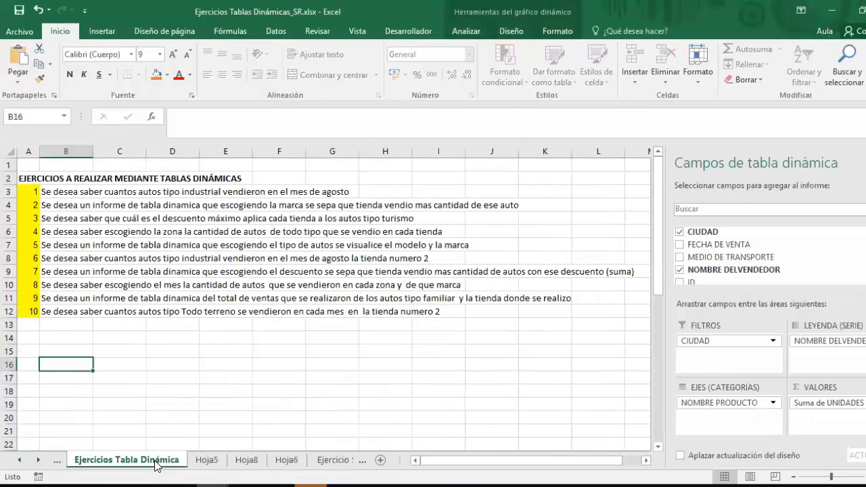
left_click(205, 461)
left_click(242, 178)
left_click(247, 191)
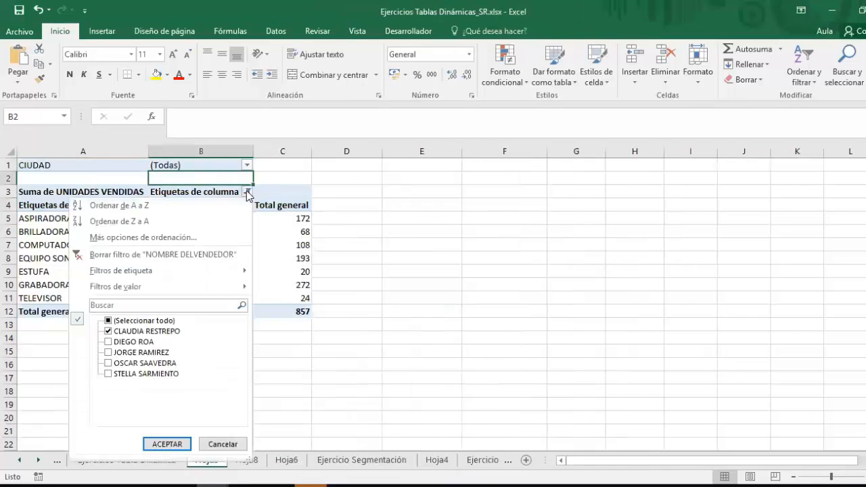
left_click(109, 342)
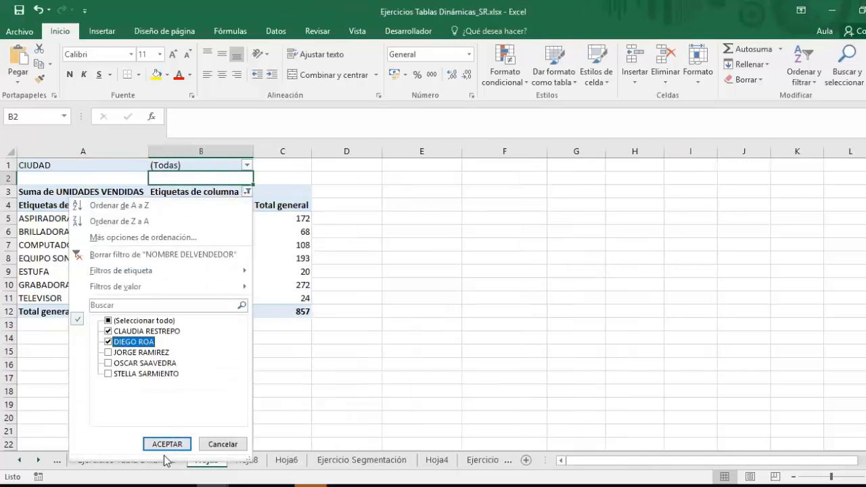
left_click(169, 444)
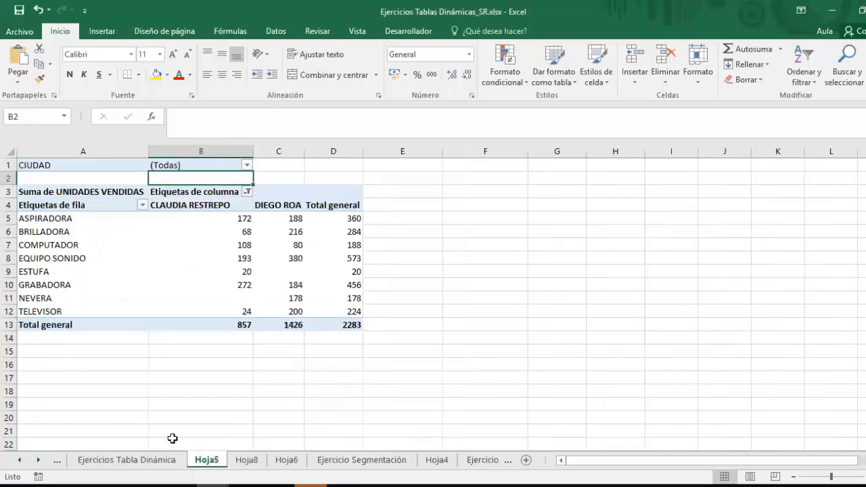
Step: Delete the title showing the seller's name from the pie chart on Hoja6
left_click(246, 459)
left_click(287, 460)
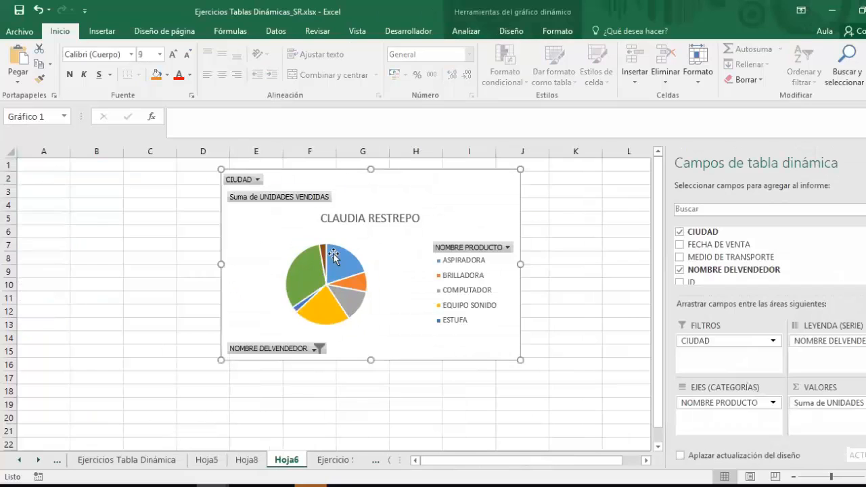
left_click(341, 215)
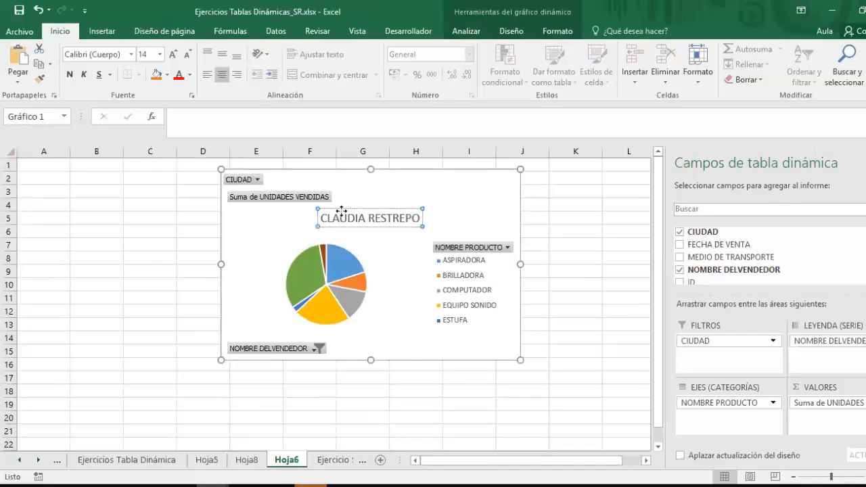
key("Delete")
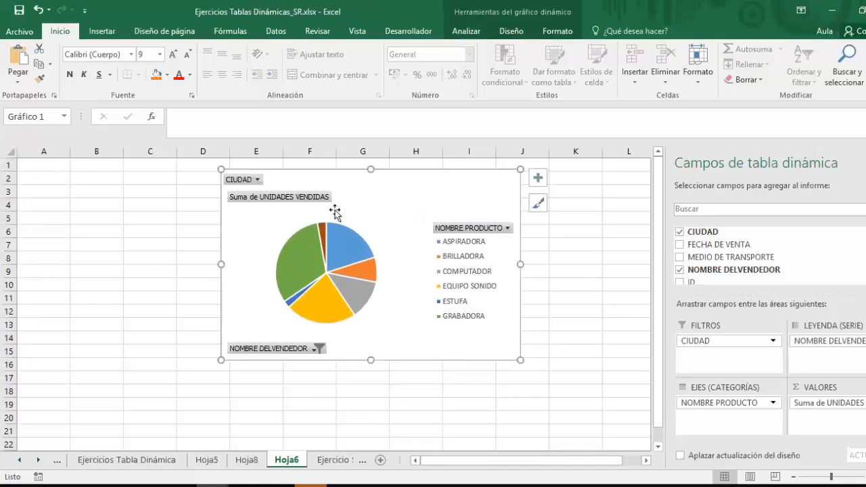
Step: Exclude the first seller in the Hoja6 pie chart's NOMBRE DELVENDEDOR filter, keeping only the second seller
left_click(318, 348)
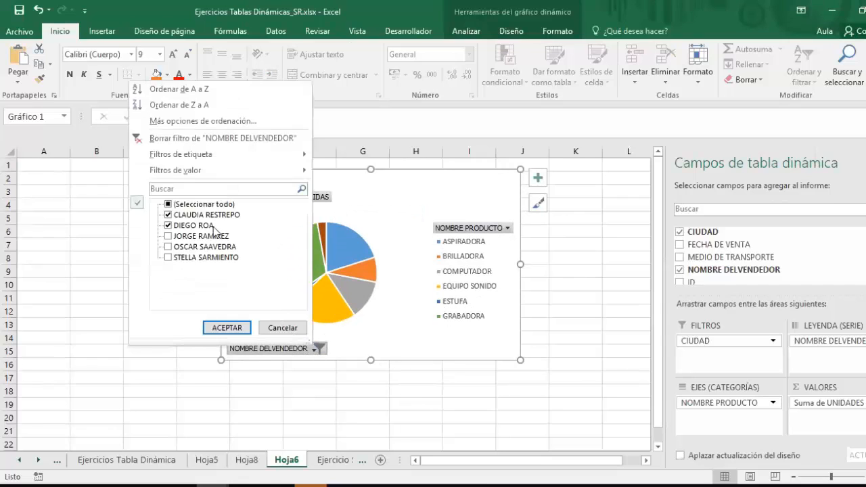
left_click(169, 215)
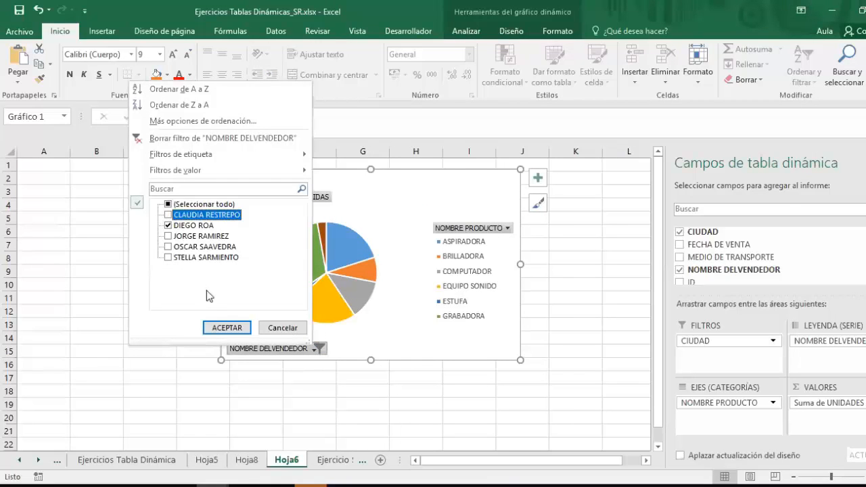
left_click(227, 328)
Step: Copy the Hoja6 pie chart filtered to the second seller and paste it into the first sheet of a new blank workbook
right_click(379, 209)
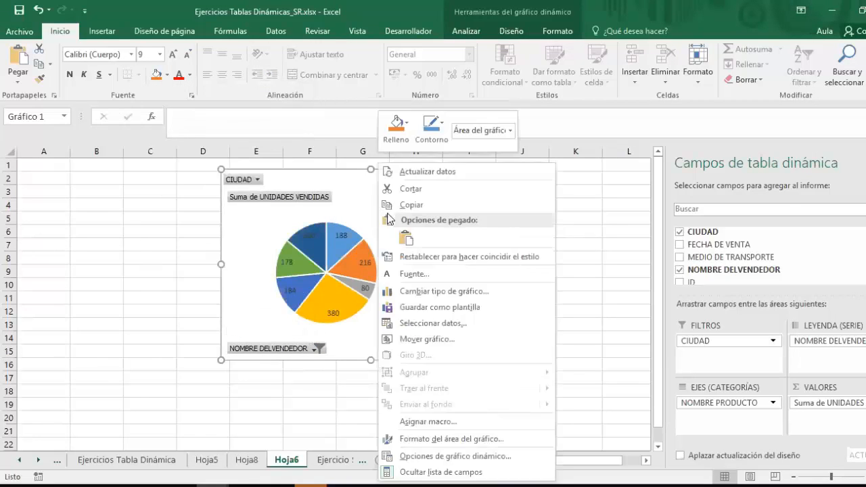
left_click(387, 205)
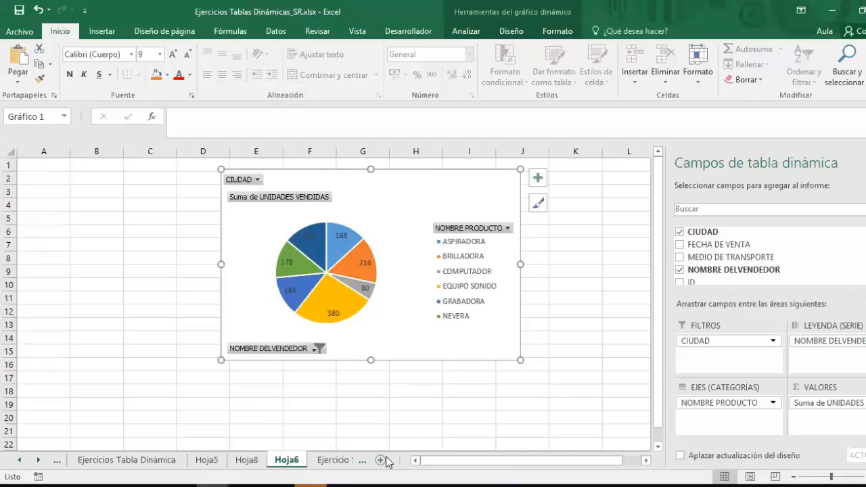
left_click(20, 32)
left_click(28, 88)
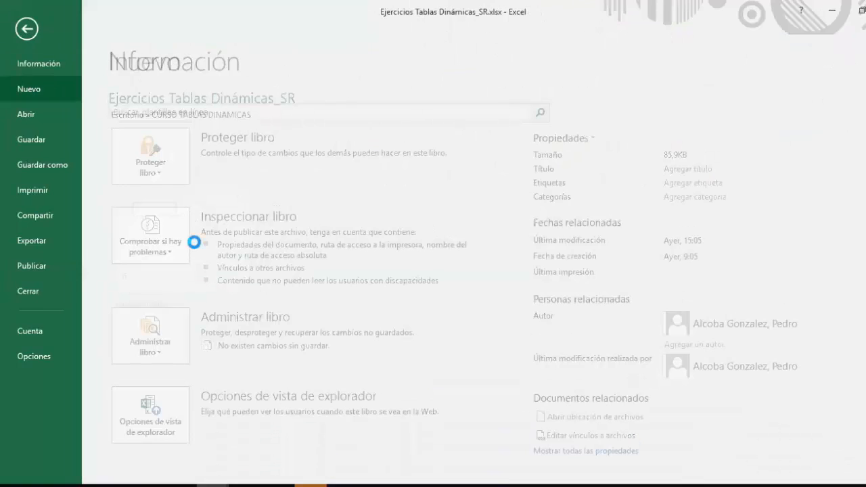
key("ctrl+n")
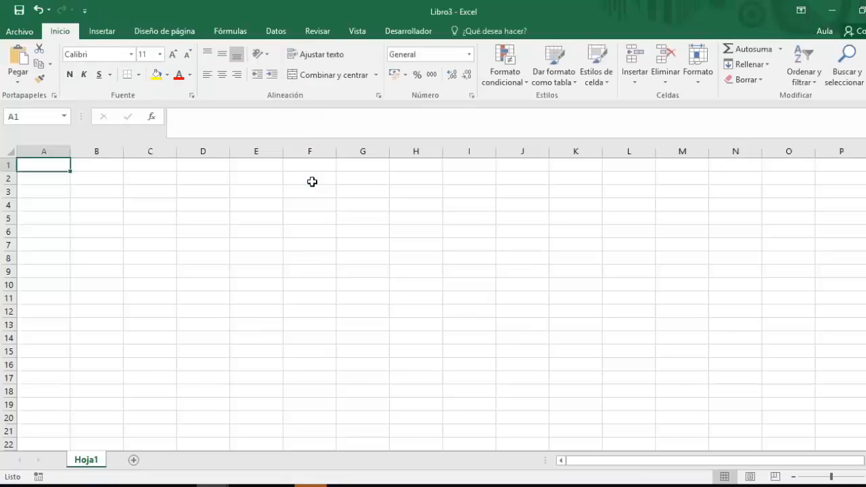
key("ctrl+v")
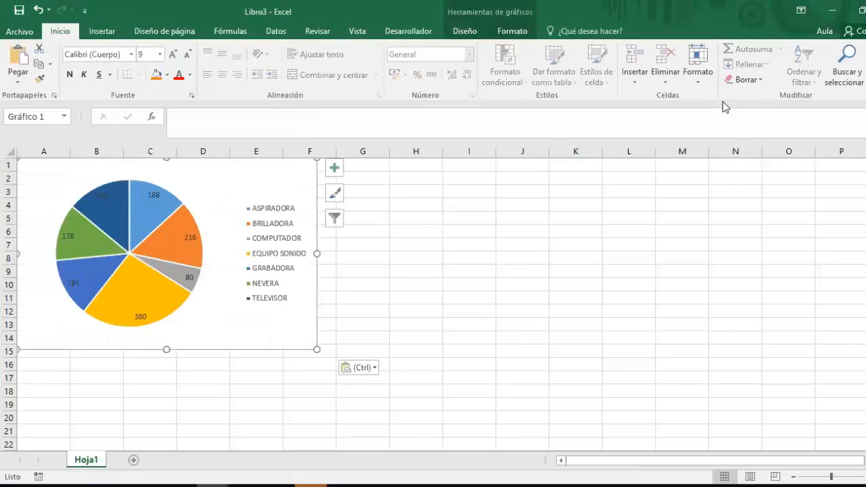
Step: Reduce the Libro3 window and close that workbook without saving its changes
double_click(625, 20)
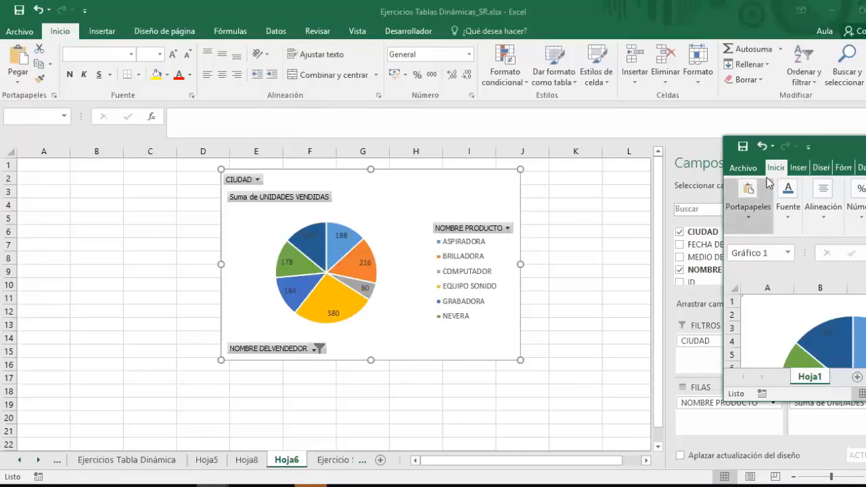
left_click_drag(833, 144, 678, 214)
left_click(863, 217)
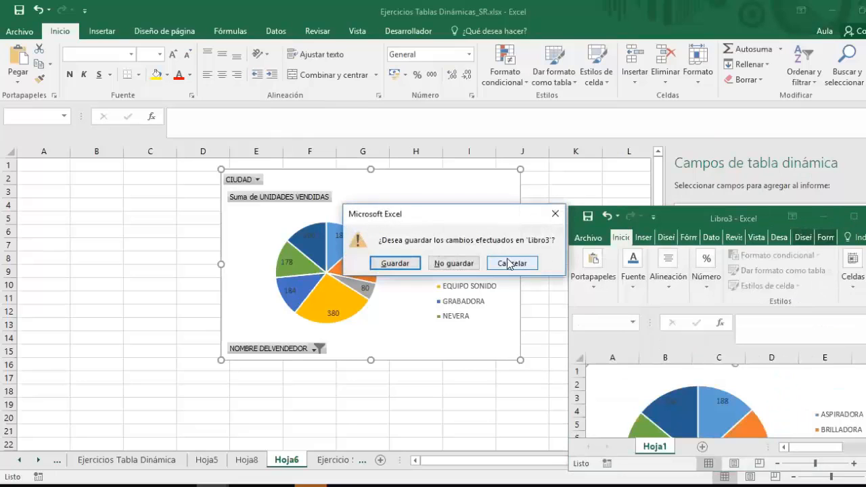
left_click(453, 264)
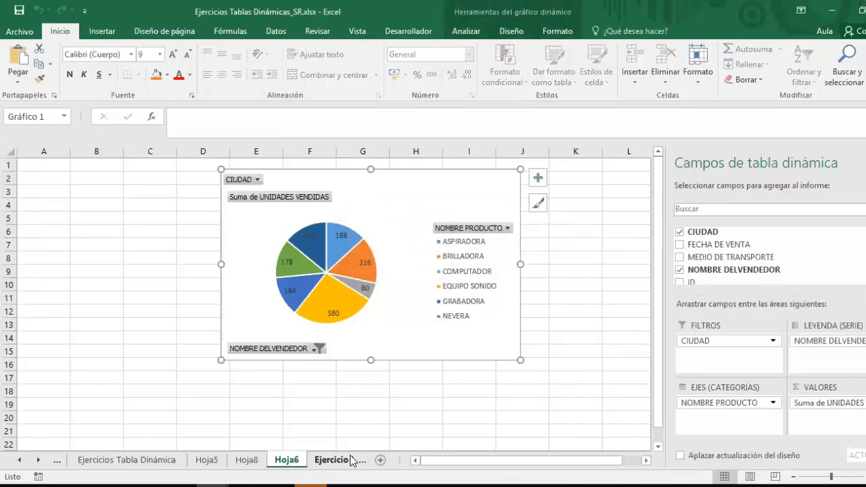
Step: Insert a line pivot chart from the Hoja5 pivot table and place it beside the table
left_click(338, 460)
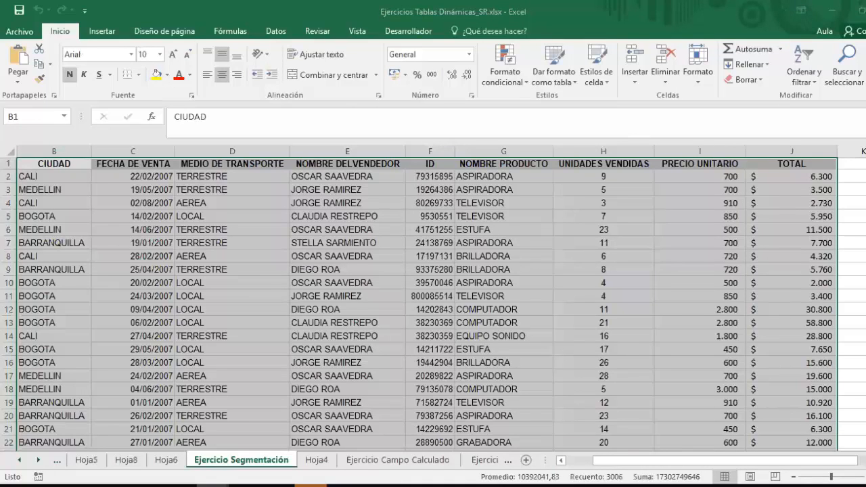
left_click(591, 277)
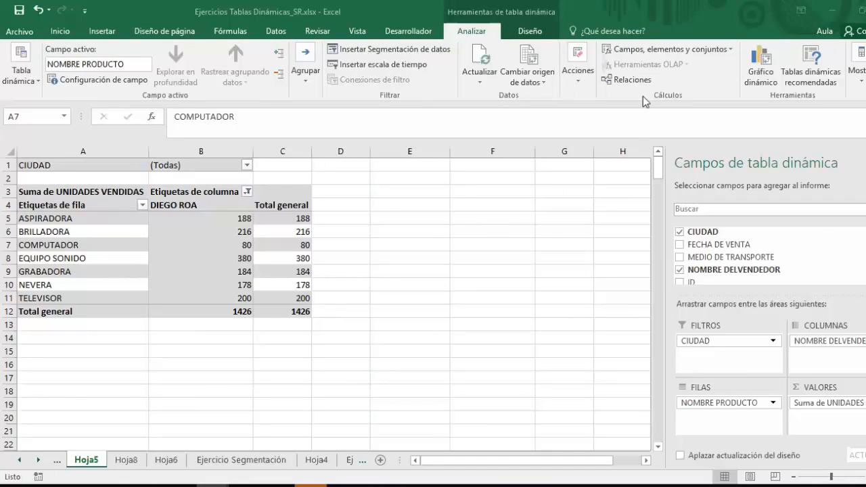
left_click(752, 75)
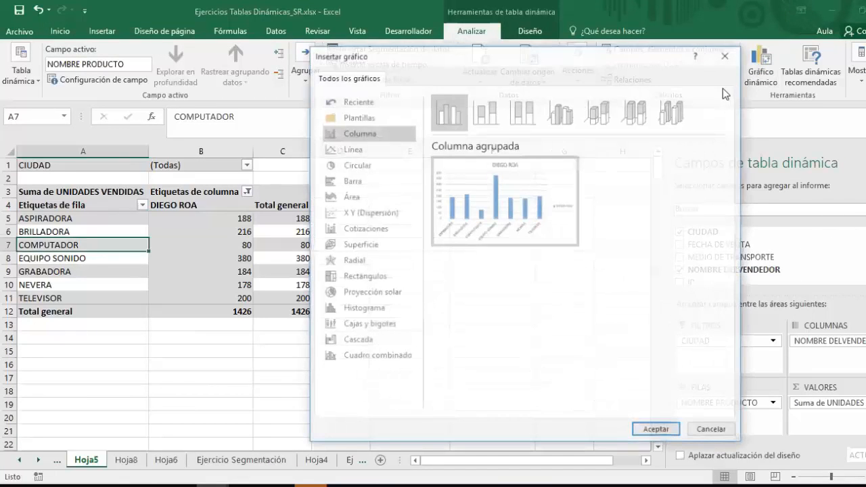
left_click(349, 152)
left_click(655, 430)
left_click_drag(389, 213, 523, 187)
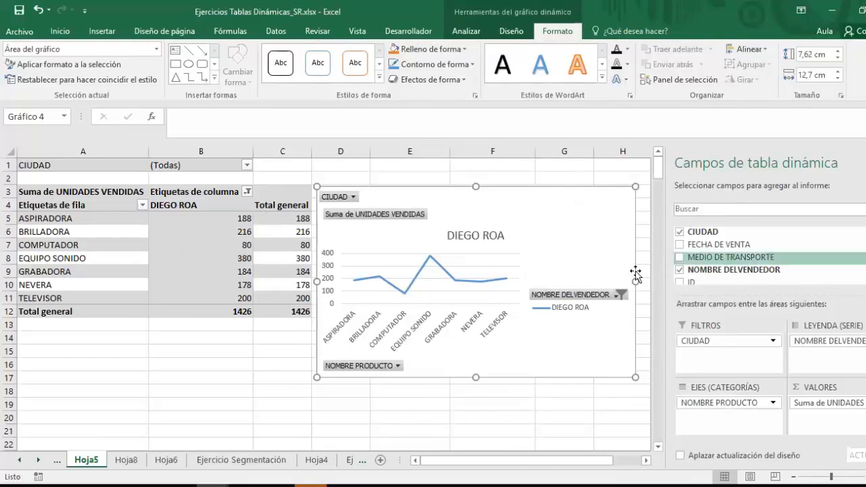
Step: Add the first seller to the line chart's NOMBRE DELVENDEDOR filter alongside the seller already included
left_click(466, 31)
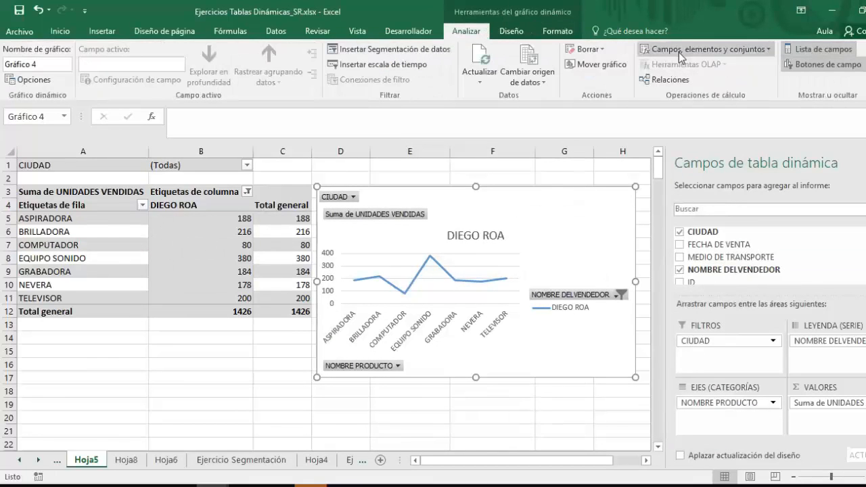
left_click(620, 294)
left_click(477, 166)
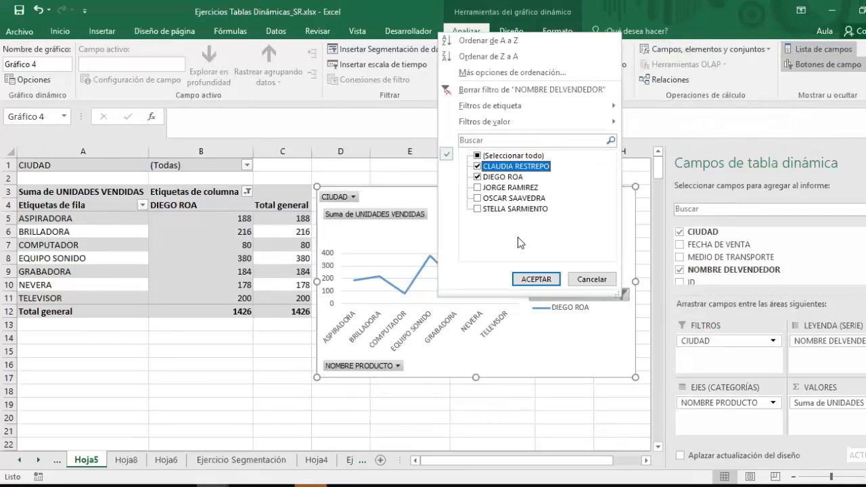
left_click(536, 279)
Step: Filter the line chart's NOMBRE PRODUCTO field to show only ASPIRADORA
left_click(392, 367)
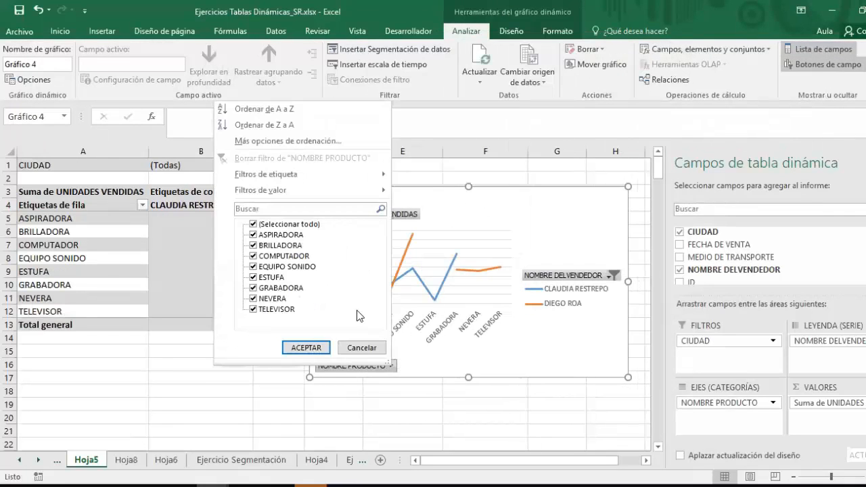
left_click(253, 224)
left_click(253, 235)
left_click(301, 348)
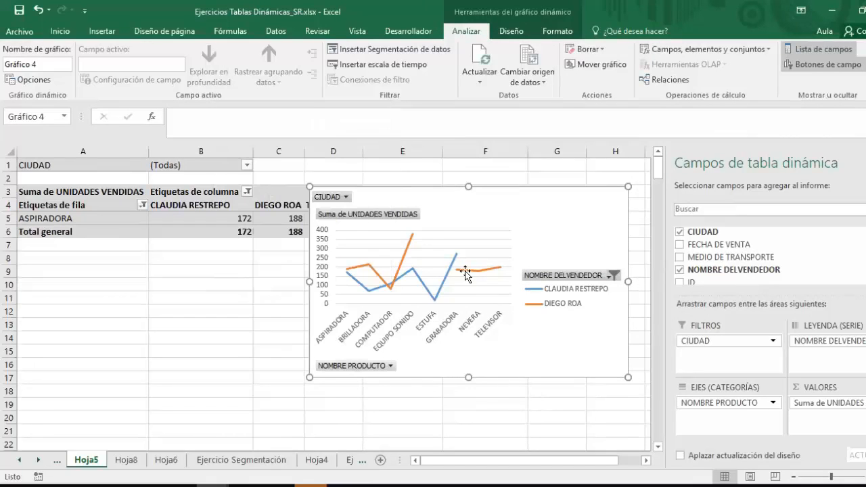
Step: Check the line chart's data source without changing it, and delete the chart from Hoja5
left_click(479, 274)
right_click(452, 283)
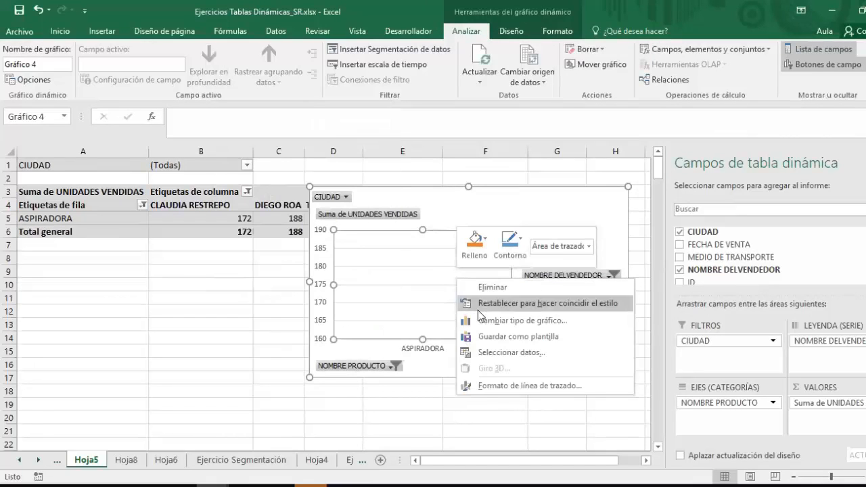
left_click(511, 352)
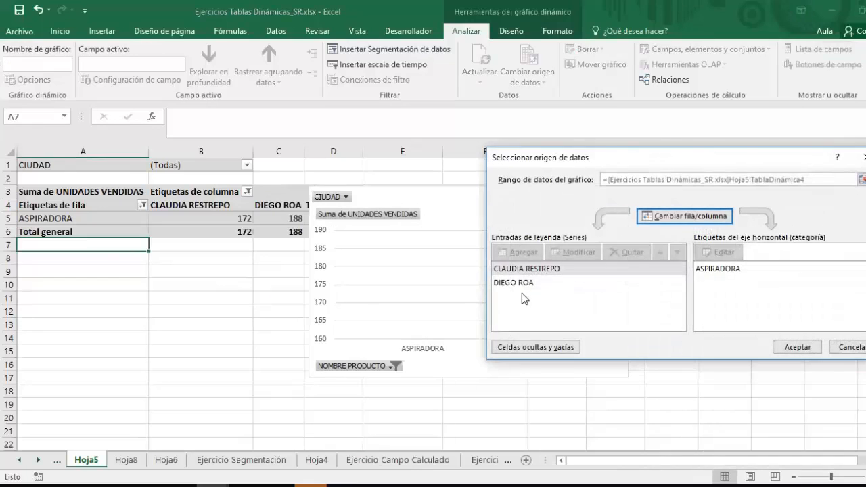
left_click(855, 348)
left_click(492, 193)
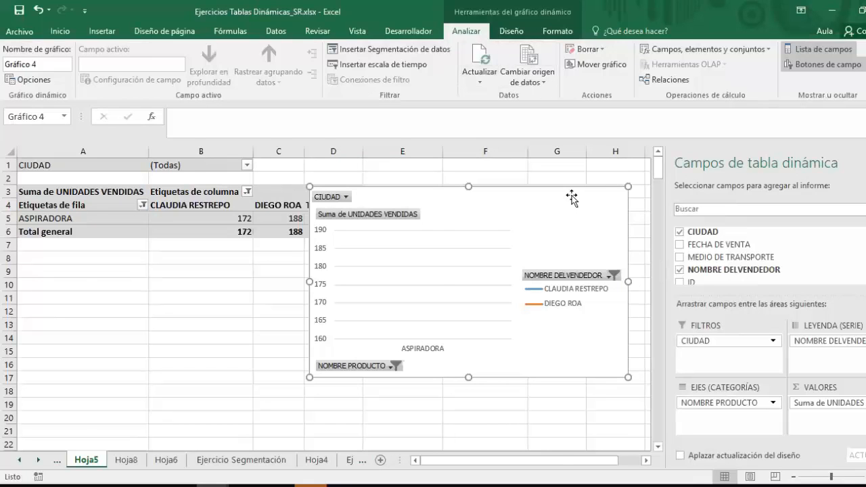
key("Delete")
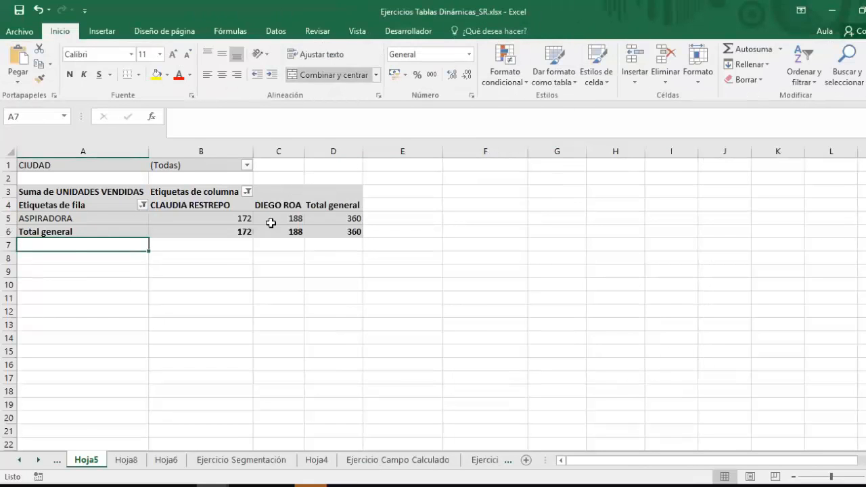
Step: Extract the detail records behind the second seller's ASPIRADORA value in the Hoja5 pivot table to a new sheet
left_click(271, 245)
double_click(265, 218)
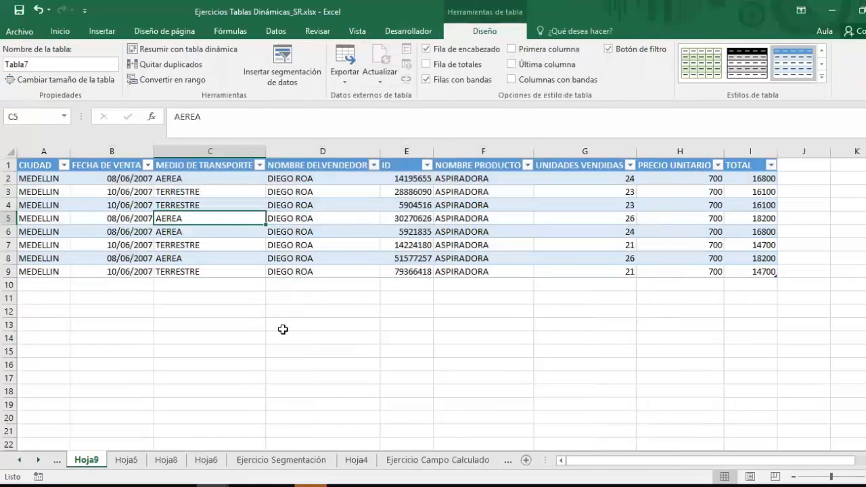
left_click(475, 323)
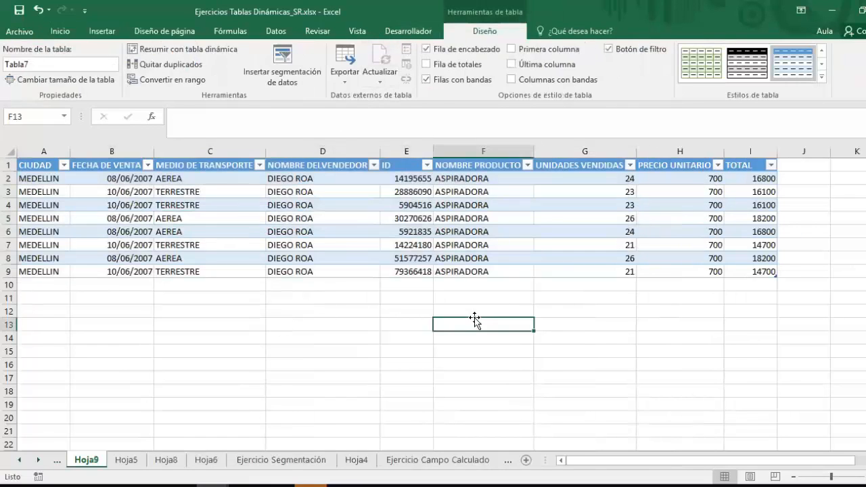
Step: Insert a clustered column pivot chart from the Hoja4 pivot table of Ventas 2019, Metas 2019 and Ventas-Metas by product
left_click(309, 461)
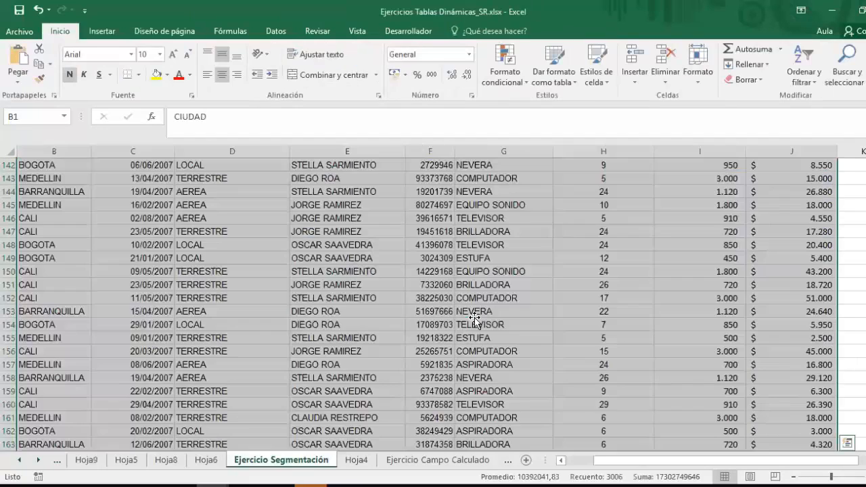
left_click(357, 460)
left_click(274, 245)
left_click(197, 218)
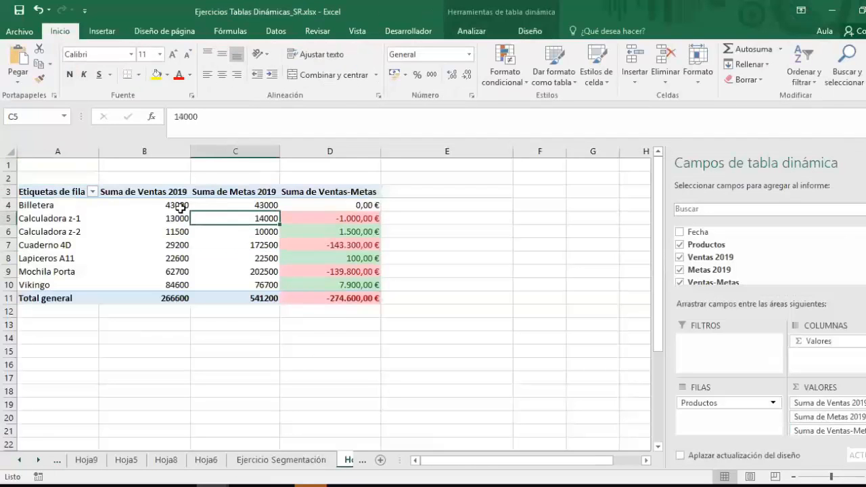
left_click(163, 203)
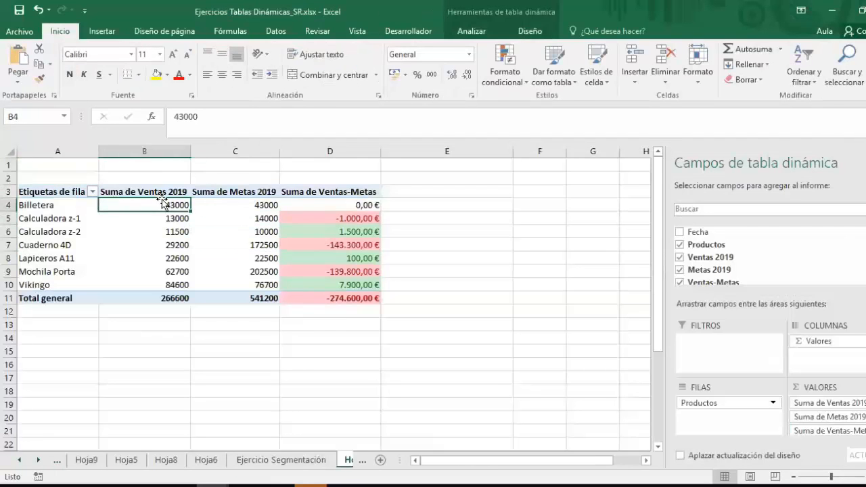
left_click(244, 244)
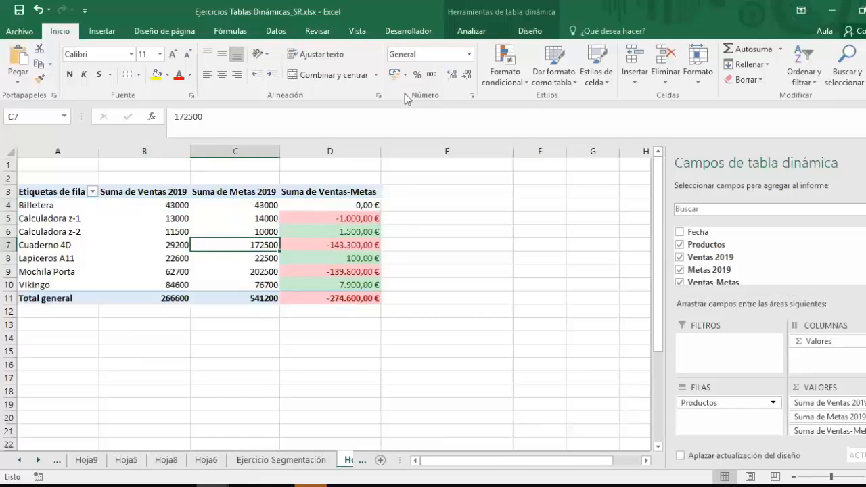
left_click(473, 33)
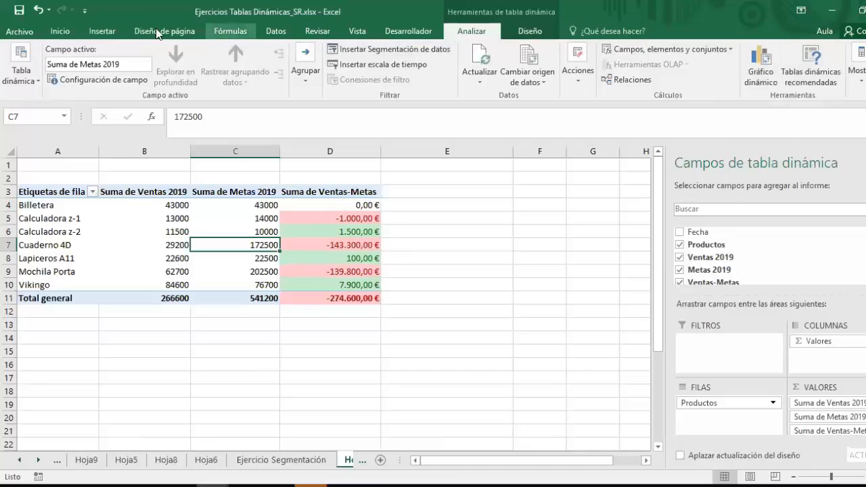
left_click(102, 31)
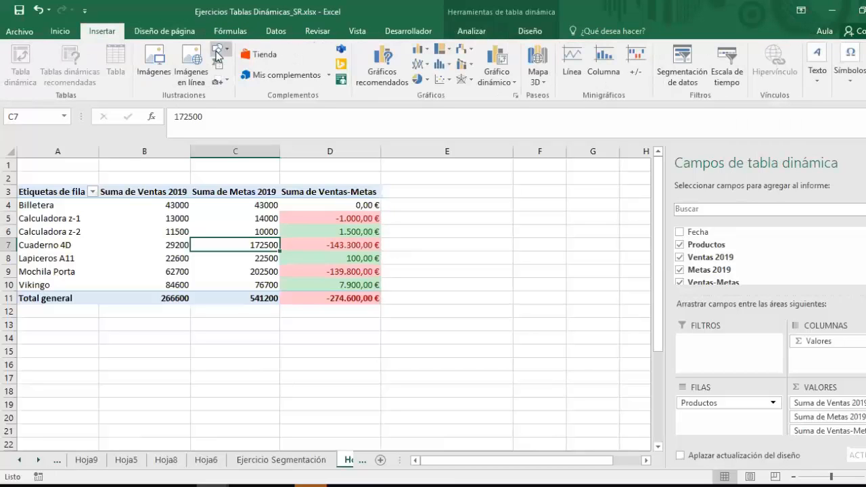
left_click(383, 68)
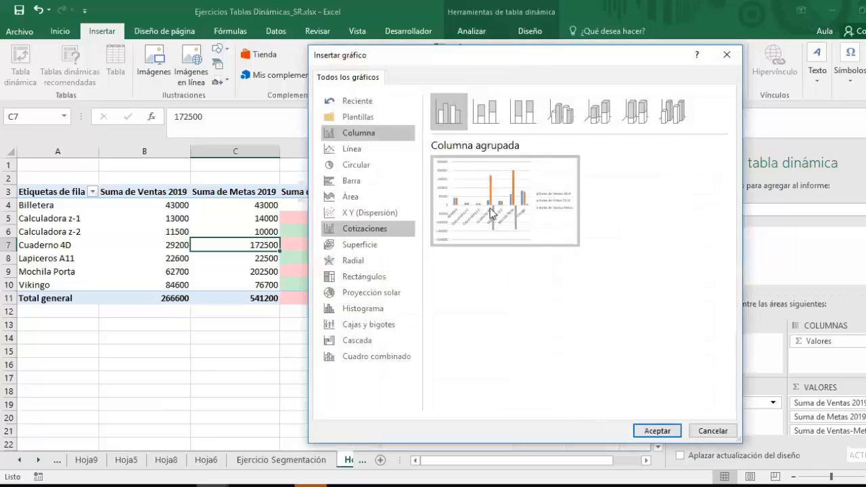
mouse_move(515, 179)
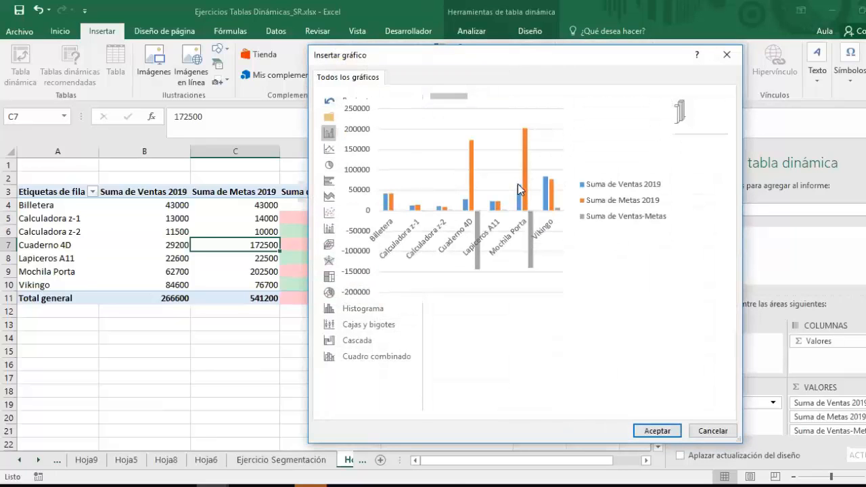
left_click(653, 433)
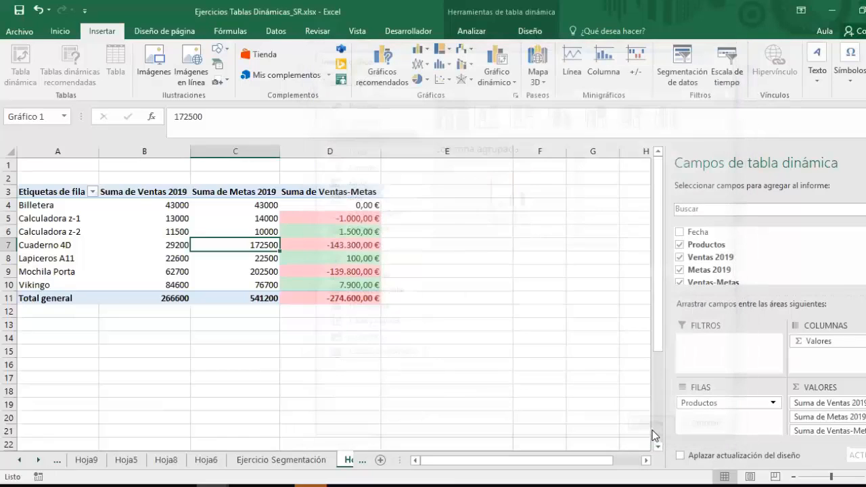
Step: Move the column chart on Hoja4 to the right of the pivot table, clear of the Suma de Ventas-Metas column
mouse_move(583, 197)
left_mouse_down()
mouse_move(598, 191)
mouse_move(583, 200)
left_mouse_up()
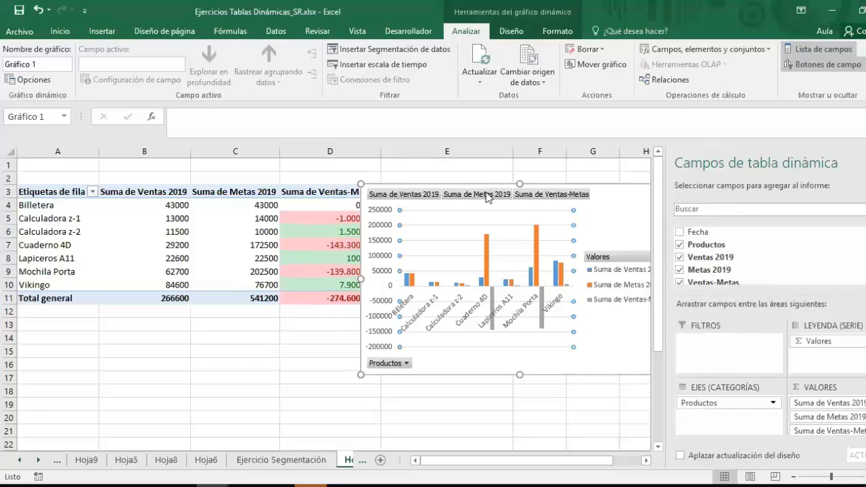
left_click(472, 219)
left_click(462, 184)
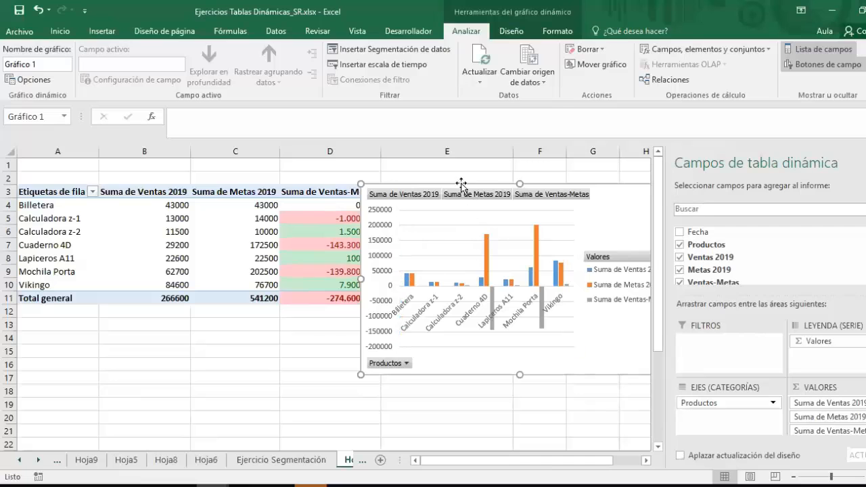
double_click(506, 184)
left_click_drag(479, 185, 505, 185)
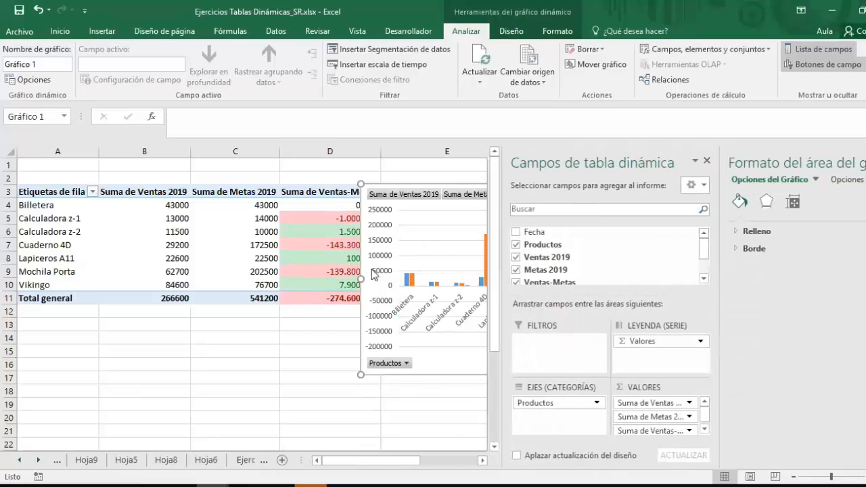
left_click_drag(389, 180, 414, 183)
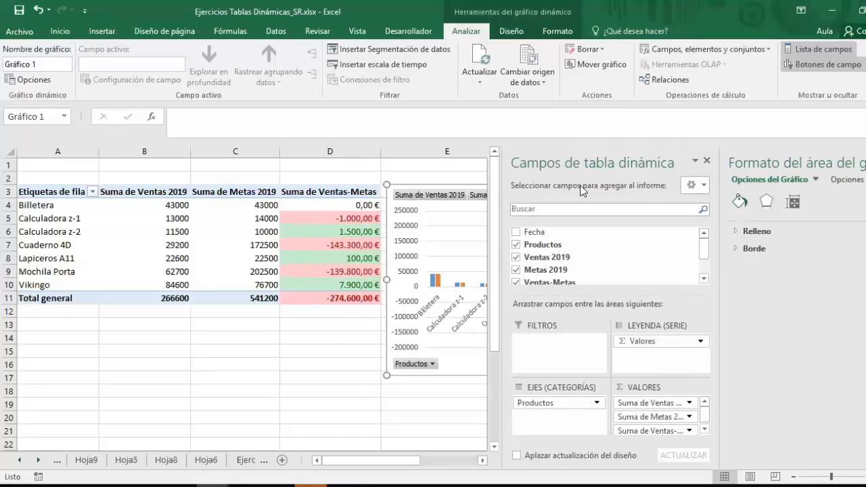
Step: Create a copy of the Hoja4 sheet, including its pivot table and column chart, before the TABLA NOTAS sheet
left_click(707, 160)
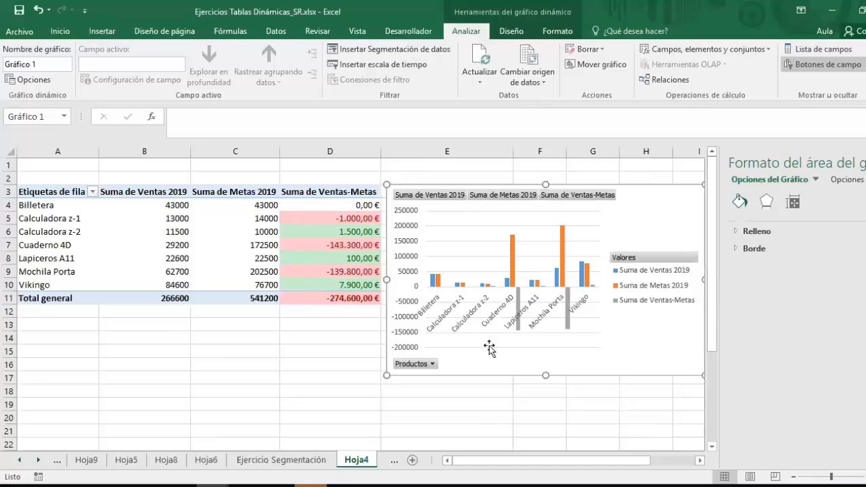
right_click(342, 465)
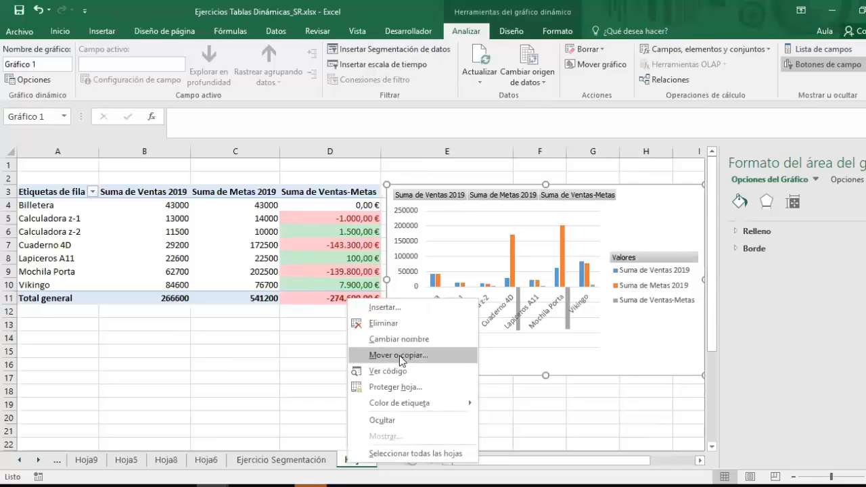
left_click(400, 356)
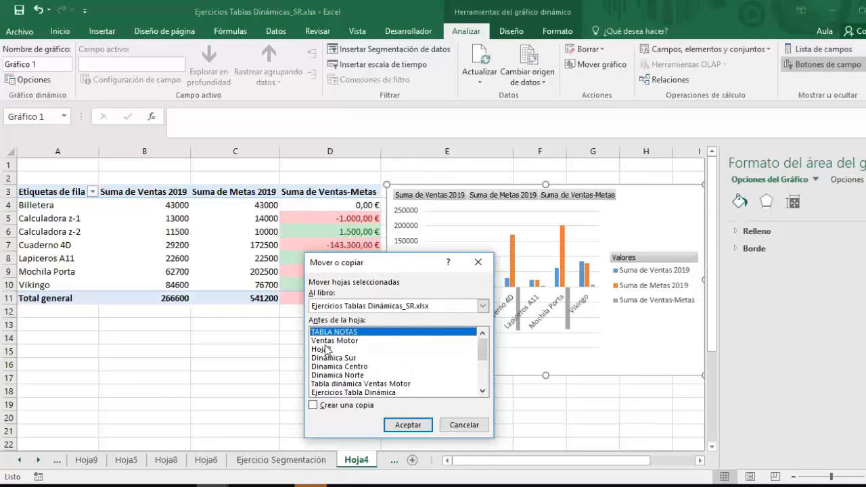
left_click(313, 405)
left_click(408, 425)
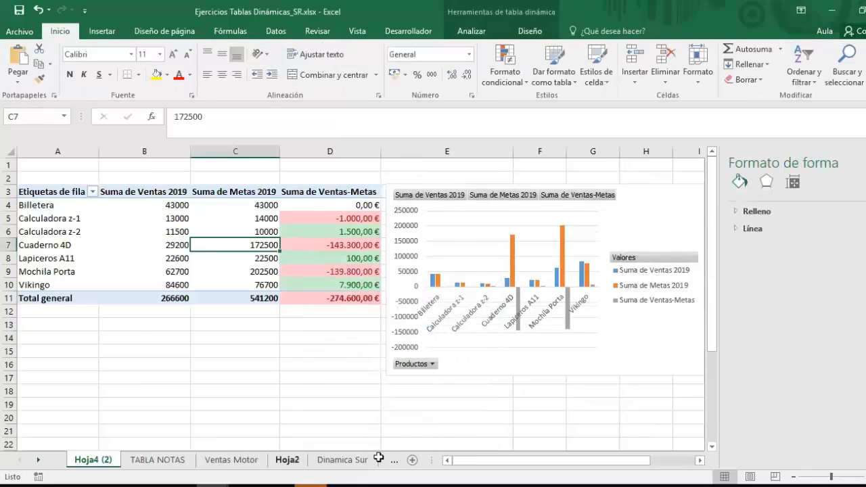
Step: Filter the pivot table on the copied sheet Hoja4 (2) to show only the product Billetera
left_click(287, 460)
left_click(207, 461)
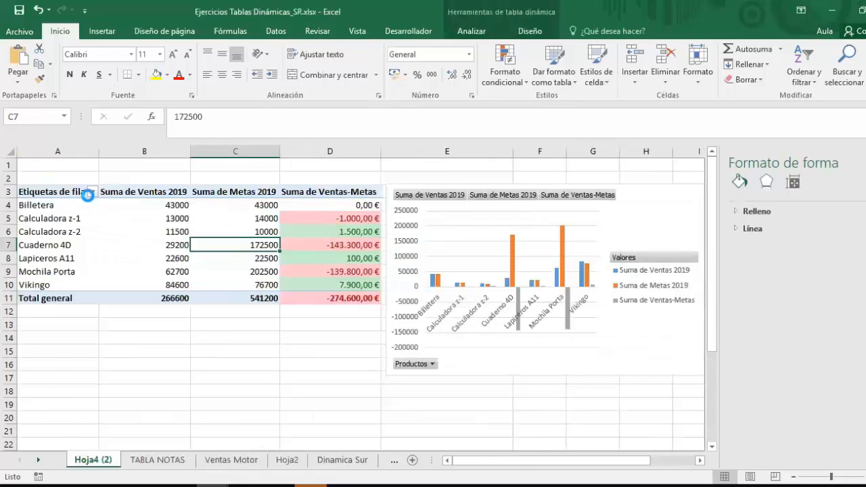
left_click(92, 192)
left_click(39, 321)
left_click(41, 332)
left_click(93, 444)
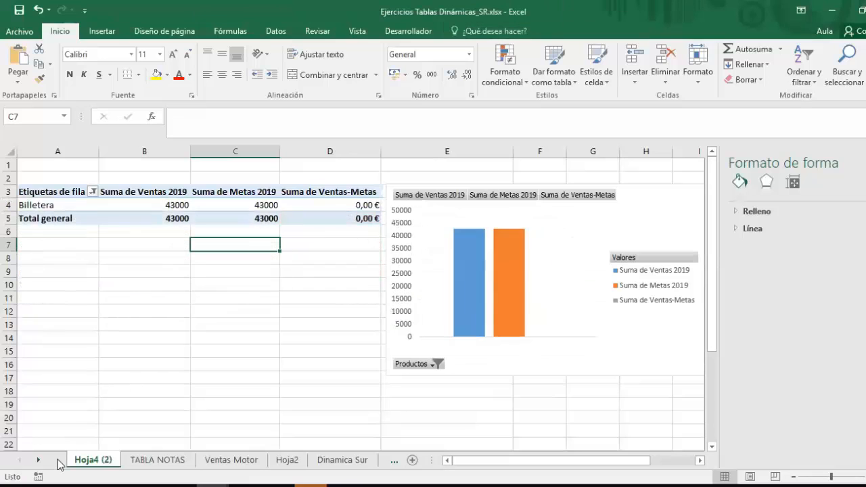
Step: Return to the original Hoja4 sheet and filter its pivot table to show only the product Cuaderno 4D
left_click(288, 460)
left_click(358, 462)
left_click(377, 462)
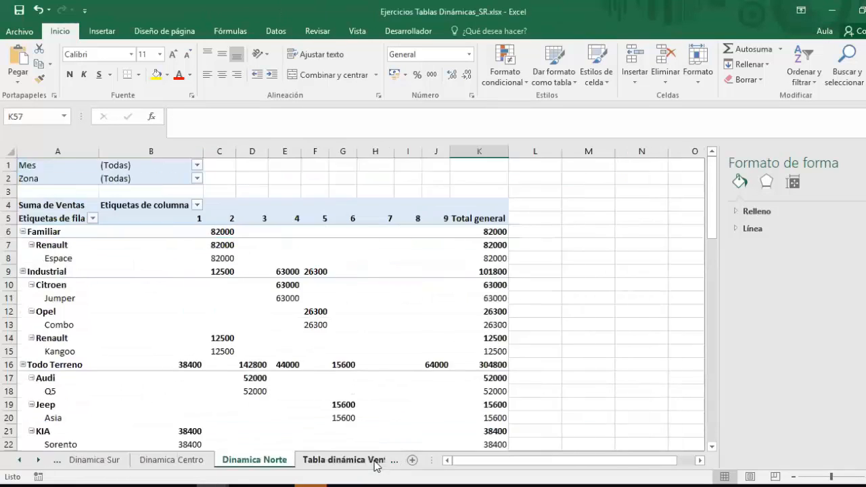
left_click(376, 463)
left_click(374, 464)
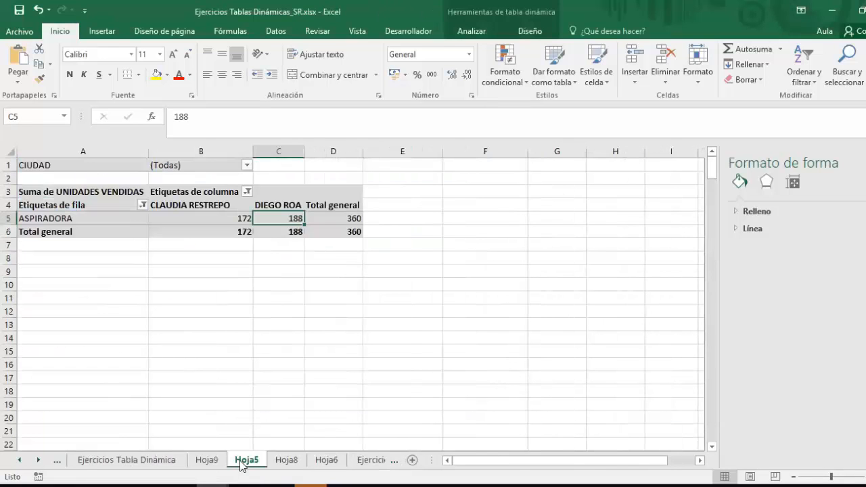
left_click(344, 462)
left_click(362, 463)
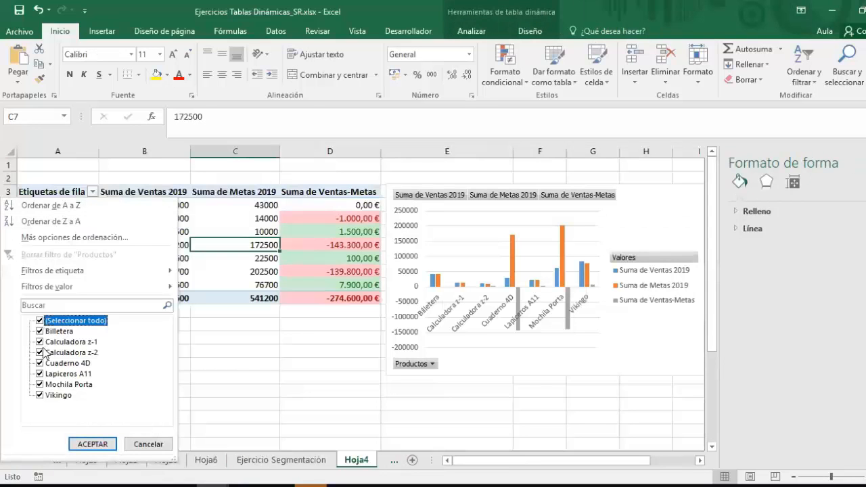
left_click(39, 321)
left_click(39, 364)
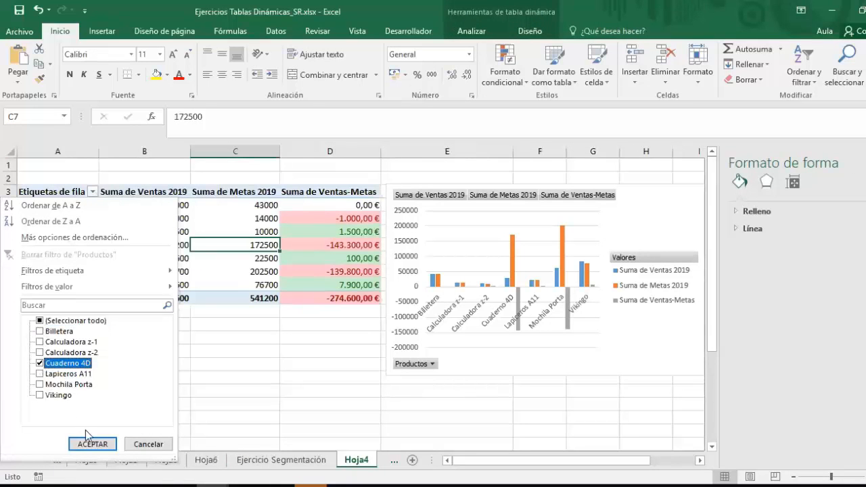
left_click(93, 444)
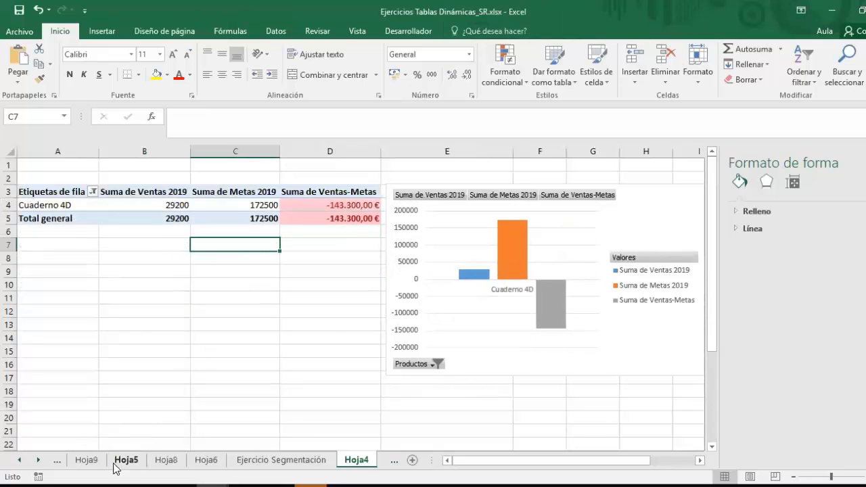
left_click(58, 461)
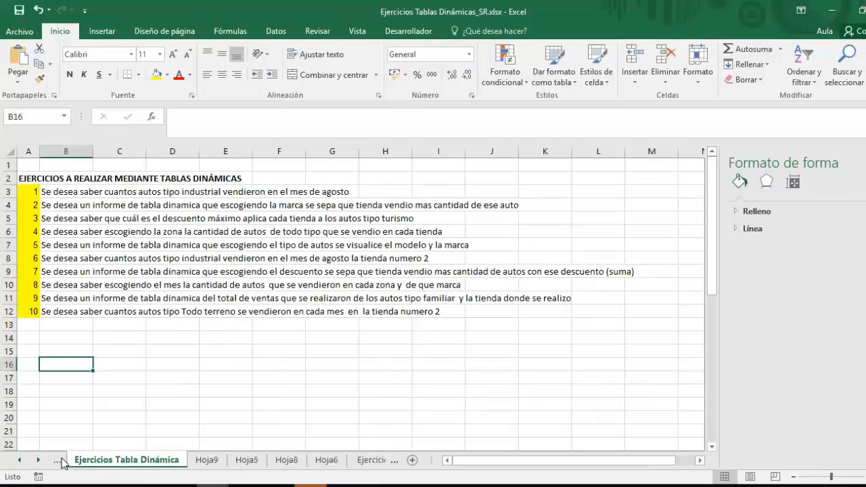
left_click(65, 461)
left_click(66, 462)
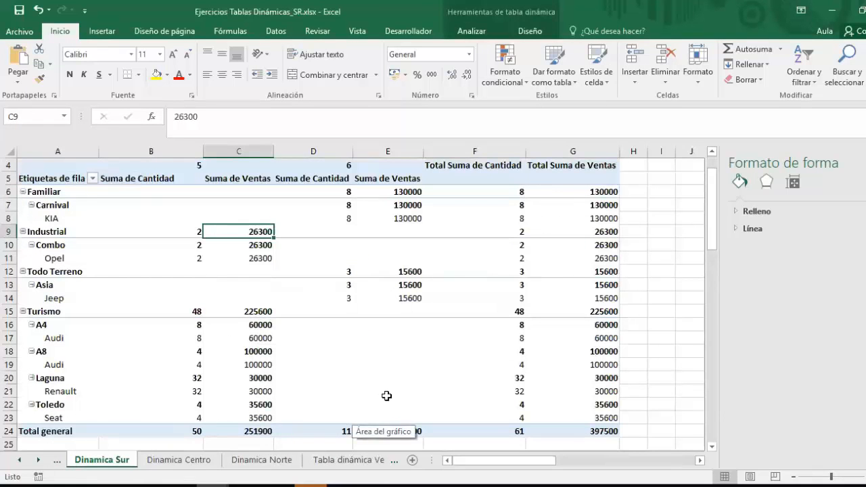
mouse_move(391, 382)
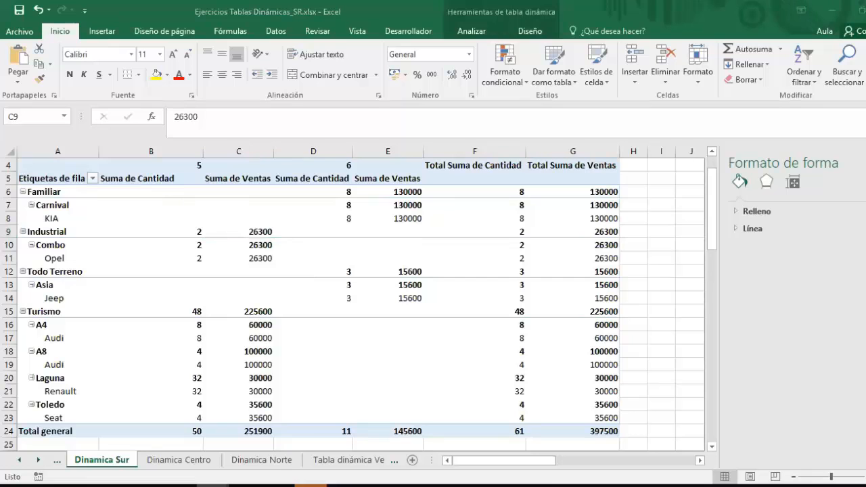
Step: Switch to the PowerPoint presentation and present slides 17 and 18 about TABLAS DINÁMICAS EN GEXTOR
left_click(831, 11)
left_click(832, 11)
left_click(865, 10)
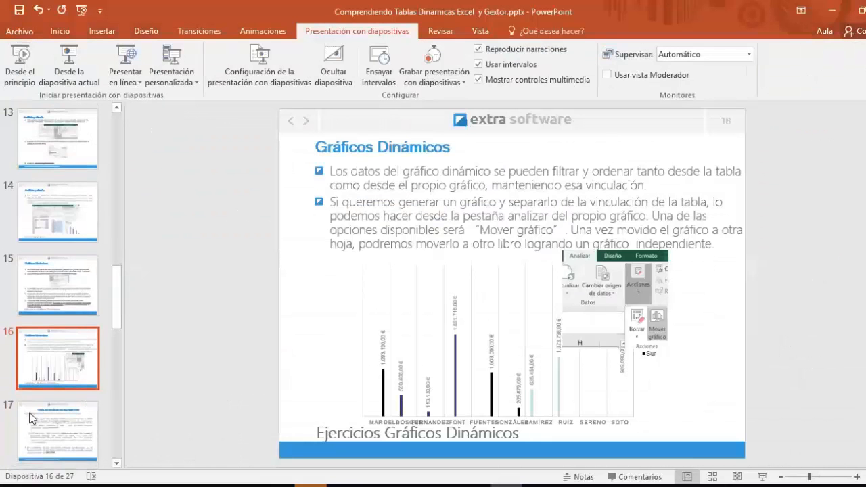
left_click(54, 410)
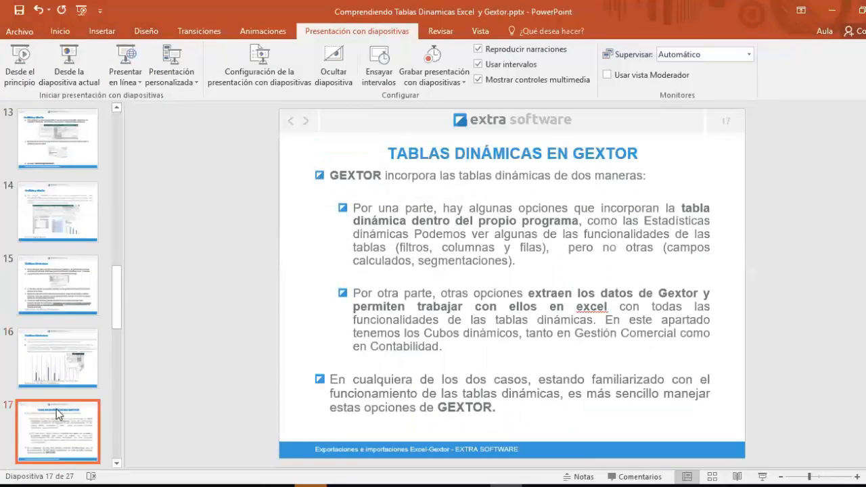
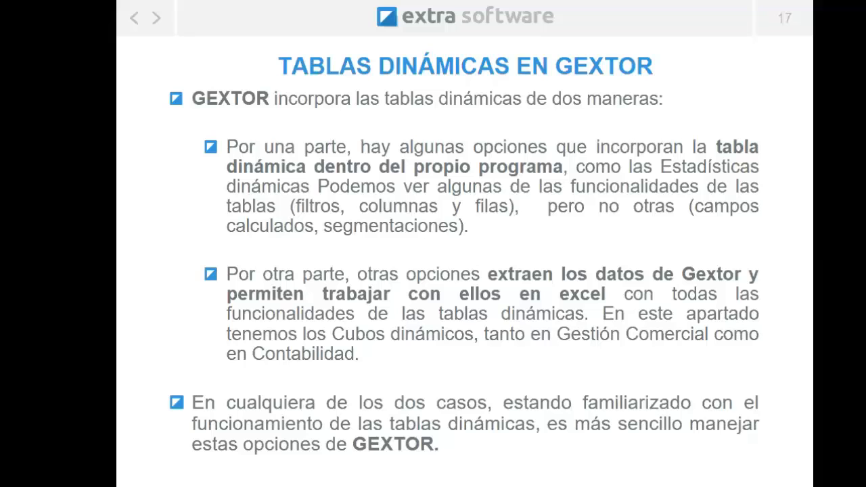
left_click(559, 320)
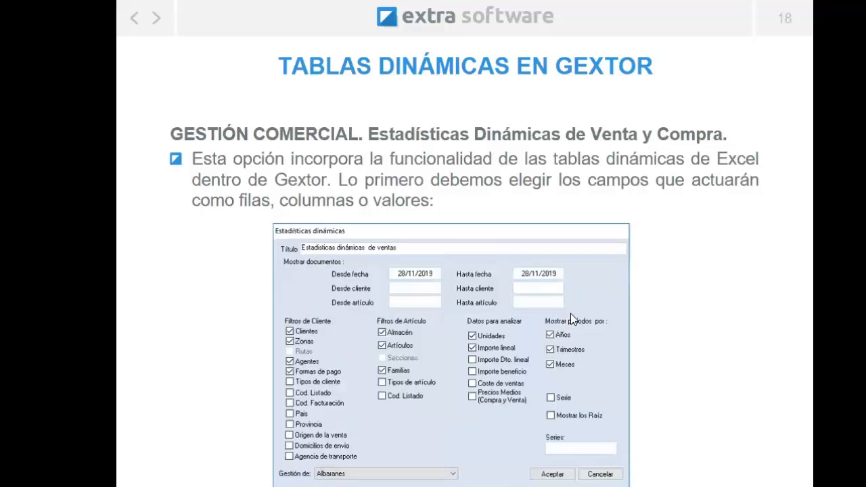
key("Escape")
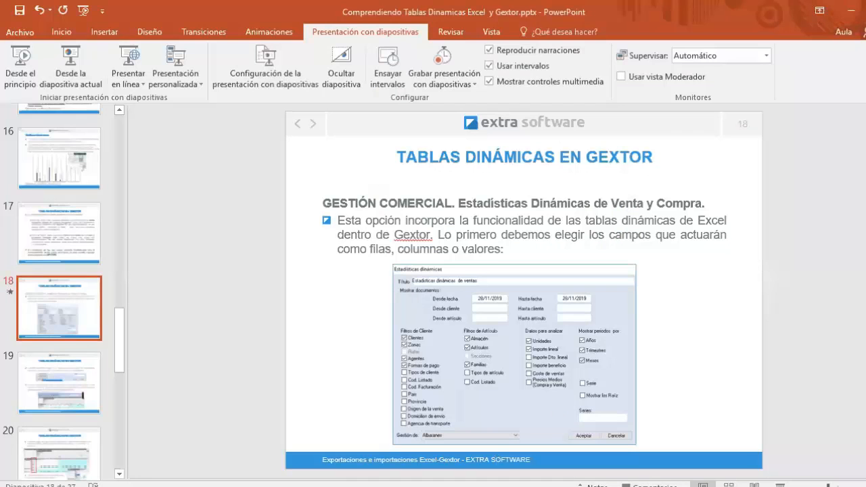
Step: Switch to the Gextor commercial management window, clearing the mail window out of the way
key("alt+Tab")
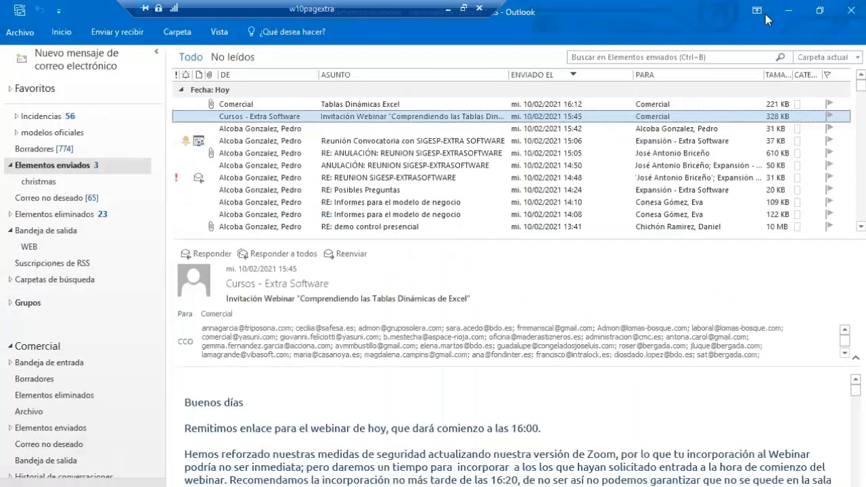
left_click(785, 8)
left_click(787, 8)
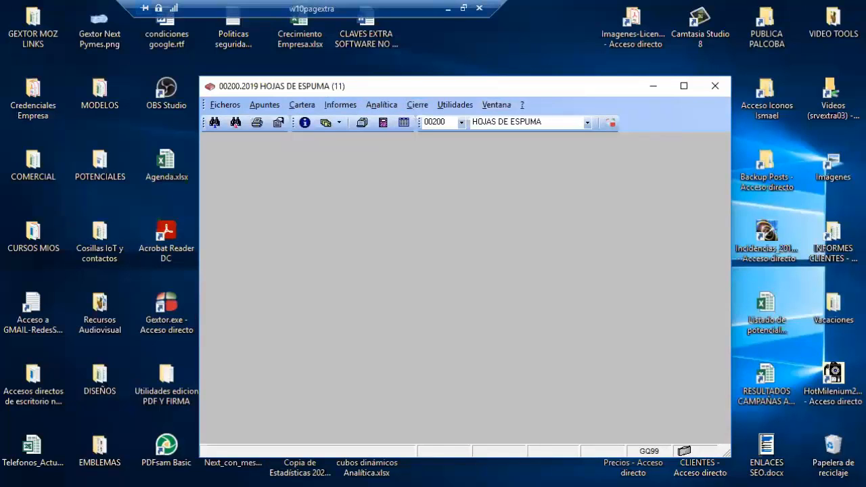
key("alt+Tab")
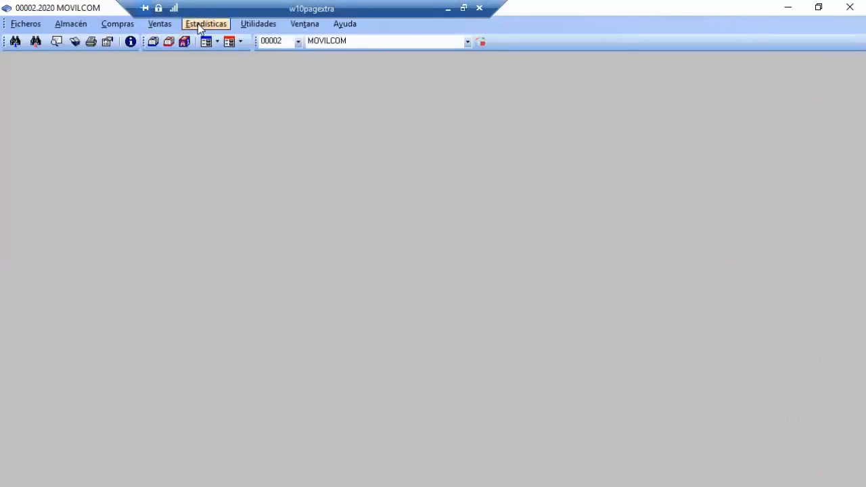
Step: Select company 00001 NUEVA GESTION and open its dynamic sales statistics (Estadísticas dinámicas de ventas)
left_click(206, 24)
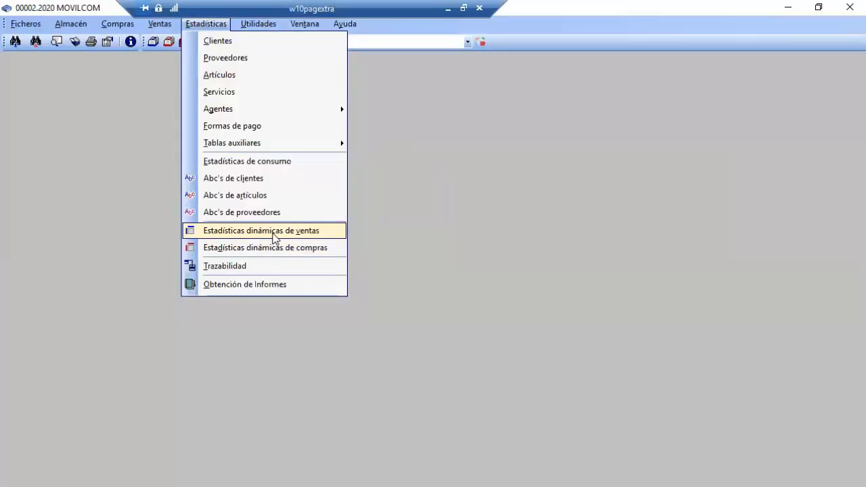
left_click(281, 43)
left_click(297, 42)
left_click(271, 56)
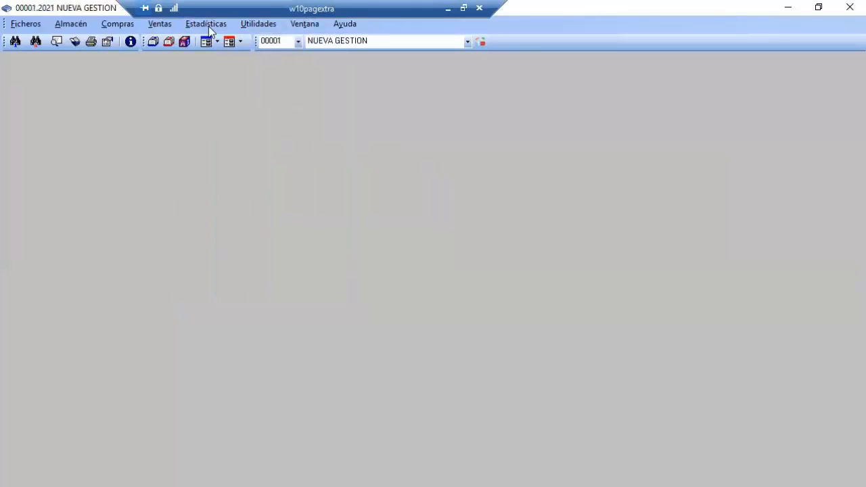
left_click(207, 24)
left_click(280, 228)
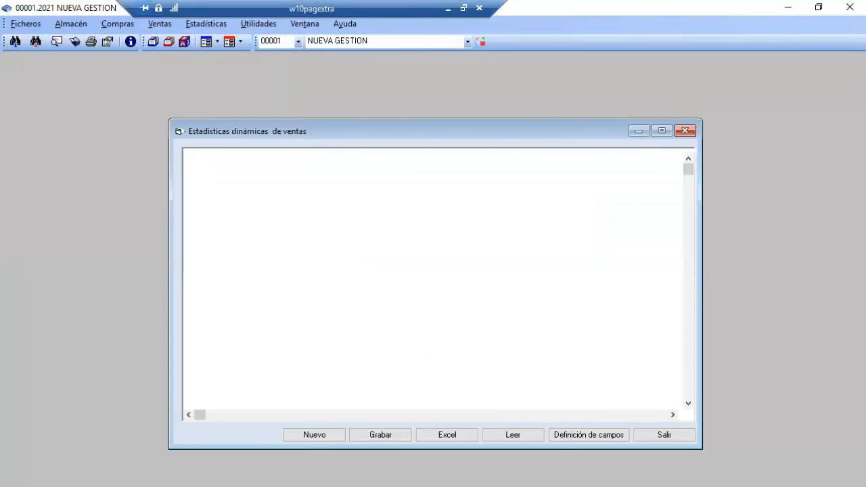
Step: Return to the PowerPoint presentation and show slide 8, Estructura de una tabla dinámica, keeping the Excel workbook open
left_click(448, 11)
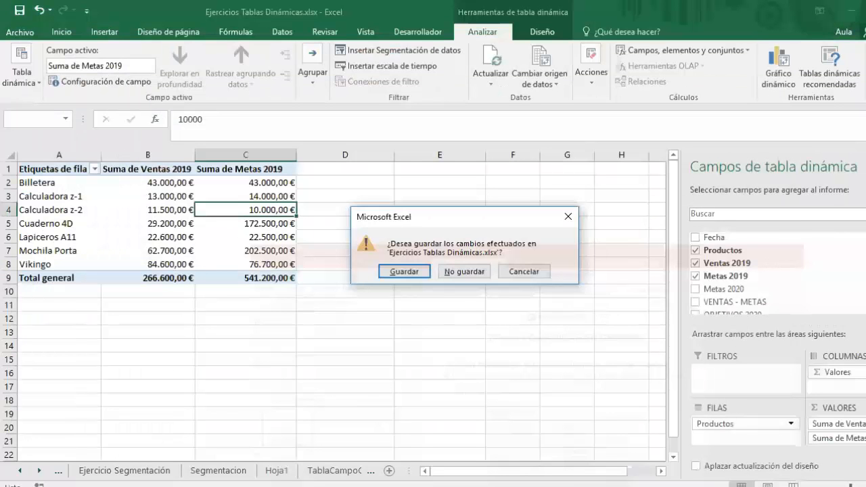
left_click(524, 271)
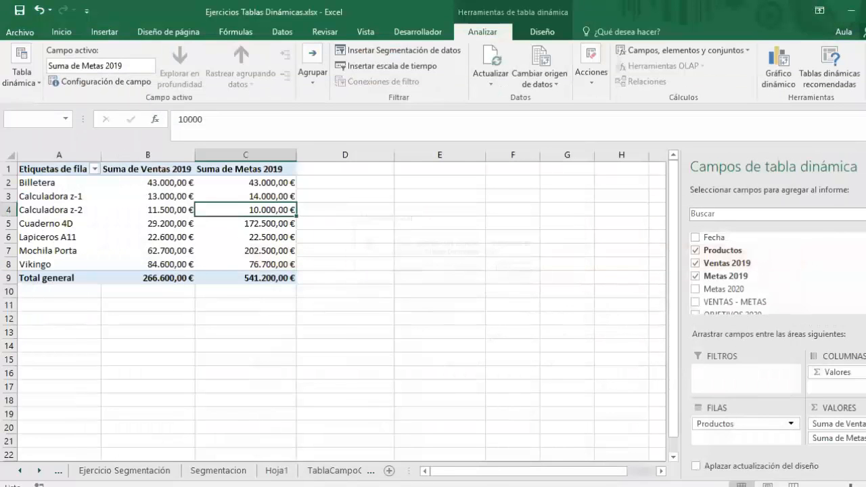
key("alt+Tab")
left_click(118, 162)
left_click(118, 162)
left_click(59, 313)
left_click(71, 68)
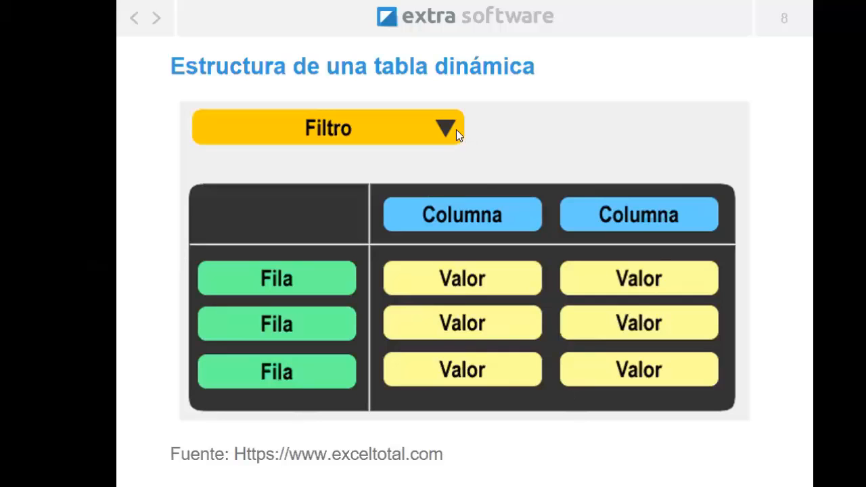
key("Escape")
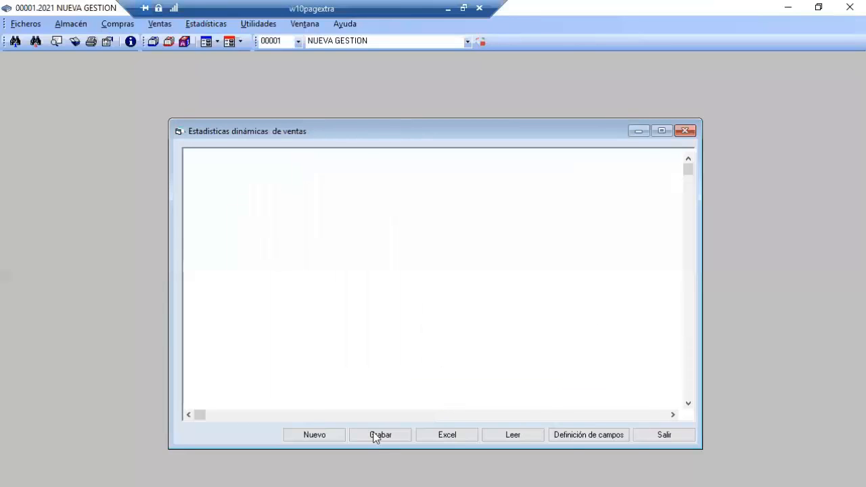
Step: Start a new dynamic sales statistic in Gextor, leaving out the Formas de pago, Almacén and Familias fields
left_click(376, 435)
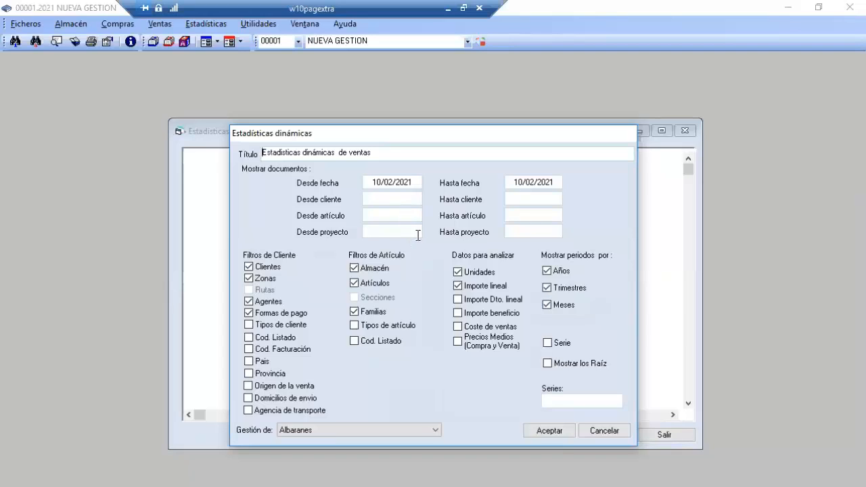
left_click(249, 314)
left_click(354, 312)
Step: Set the statistic's date range from 01/01/2019 to 10/02/2019 and try to generate it
left_click_drag(414, 180, 306, 184)
type("01/01/2019")
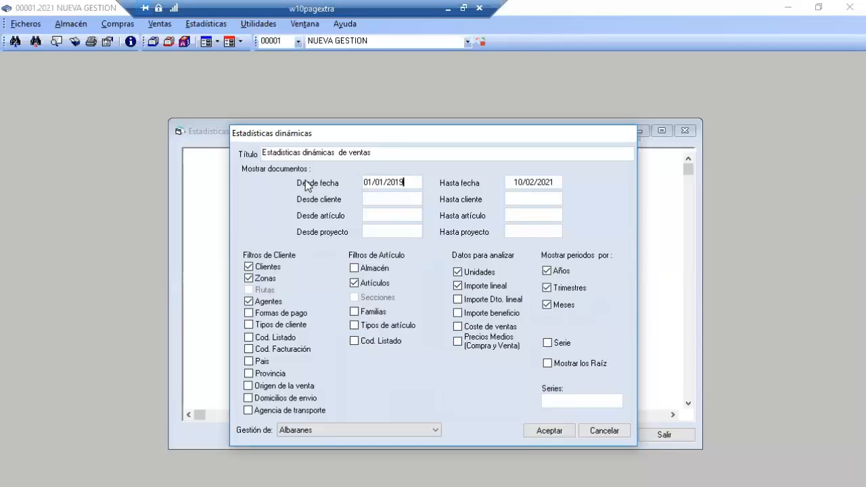
left_click(547, 182)
left_click_drag(532, 182, 666, 181)
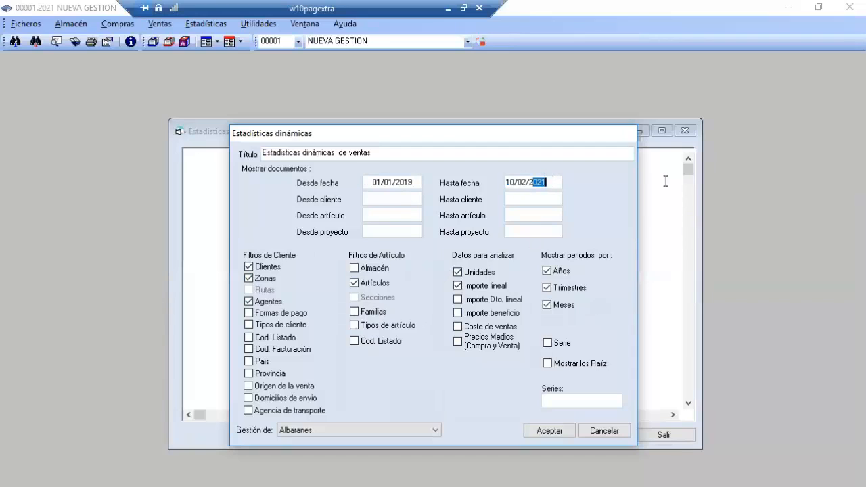
type("019")
left_click(526, 431)
key("Return")
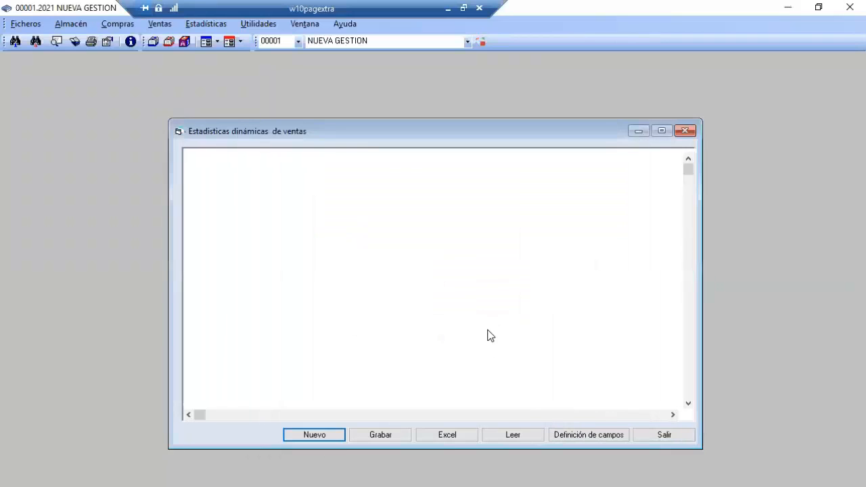
Step: Load a saved dynamic sales statistic by customer, customer type and quarter, and exit the statistics window
left_click(498, 439)
left_click(356, 251)
left_click(424, 306)
left_click(509, 350)
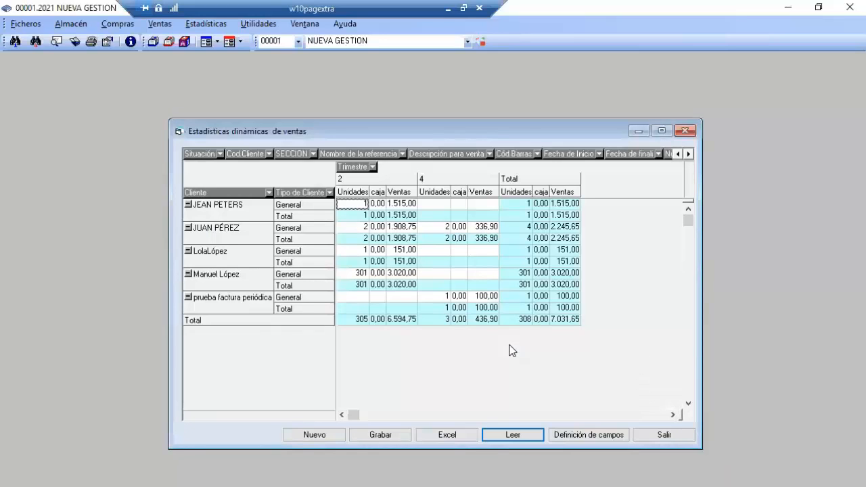
left_click(663, 433)
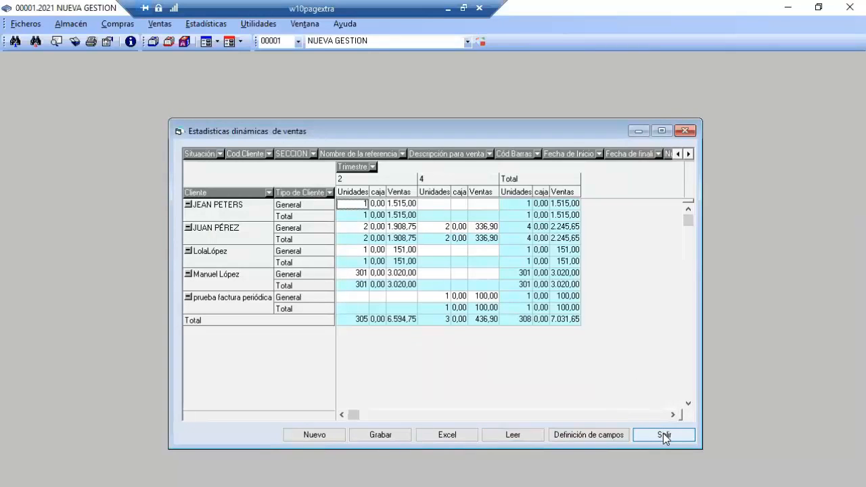
Step: Start a new dynamic sales statistic covering the dates 01/01/2019 to 31/12/2019
left_click(196, 25)
left_click(251, 236)
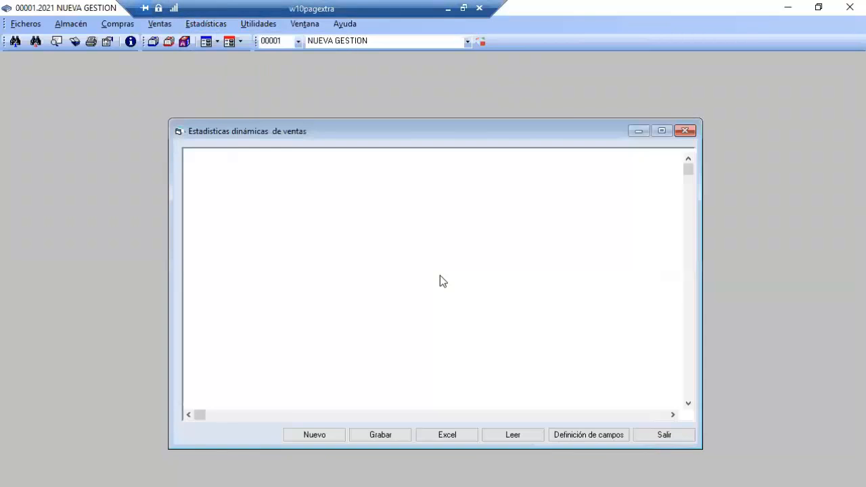
left_click(311, 435)
key("Tab")
type("01/01/2019")
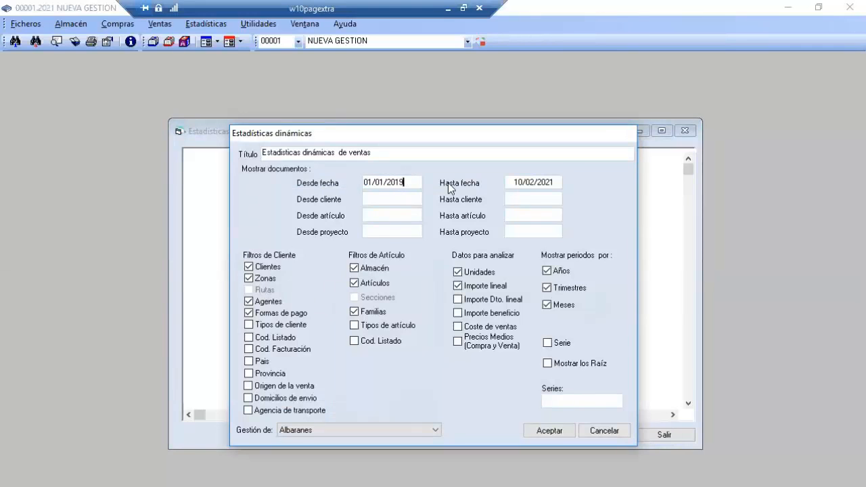
left_click(559, 181)
left_click_drag(558, 179, 441, 181)
type("31/12/2")
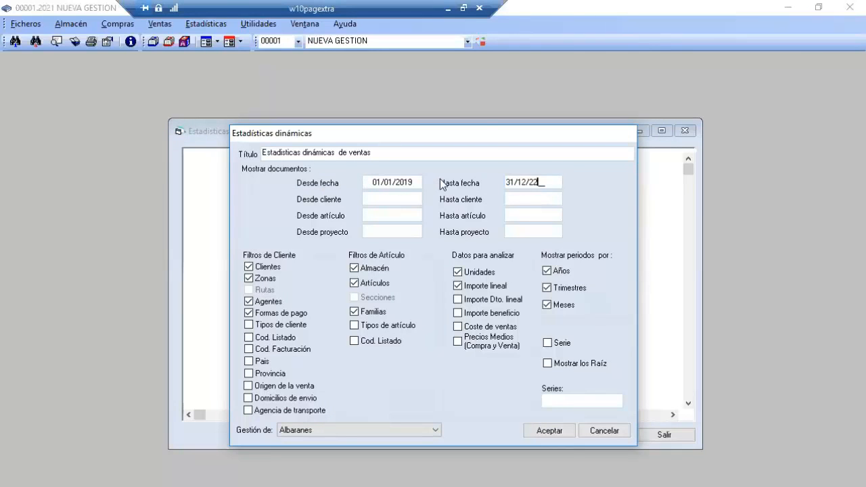
type("019")
Step: Leave Formas de pago and Familias out of the statistic's filters and generate it
left_click(249, 313)
left_click(354, 311)
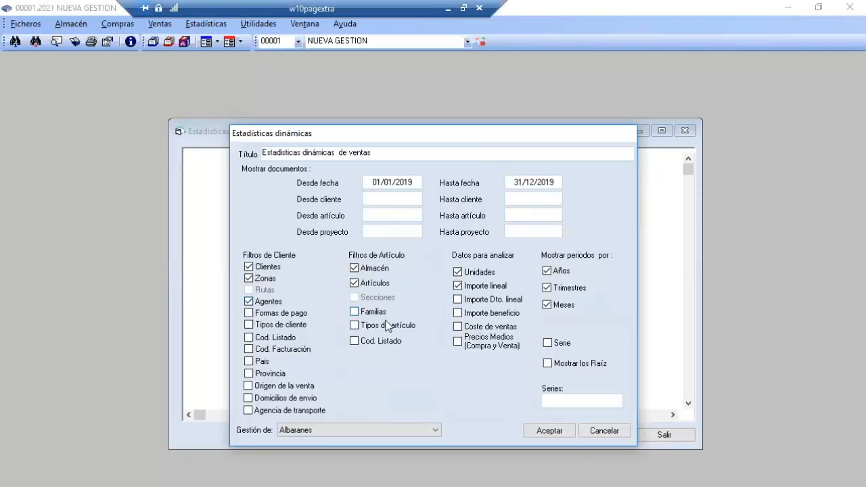
left_click(552, 429)
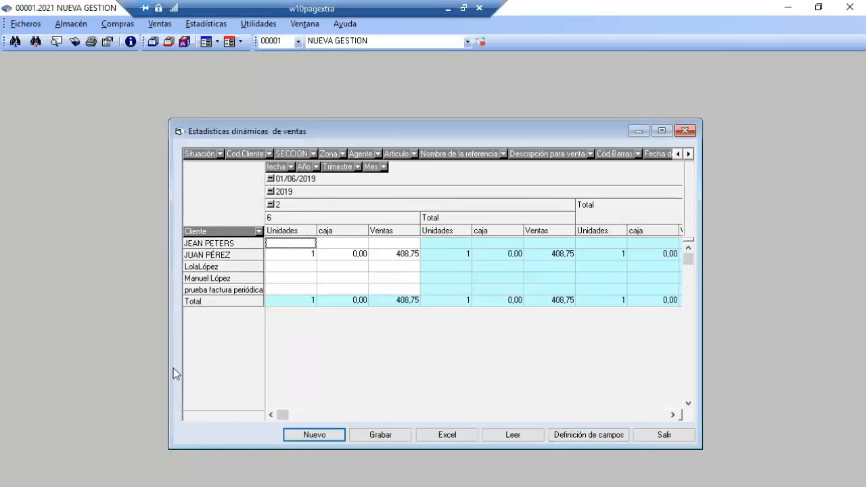
Step: Maximize the statistic and replace Año, Trimestre and Mes in its column fields with Nombre de la referencia
left_click(662, 131)
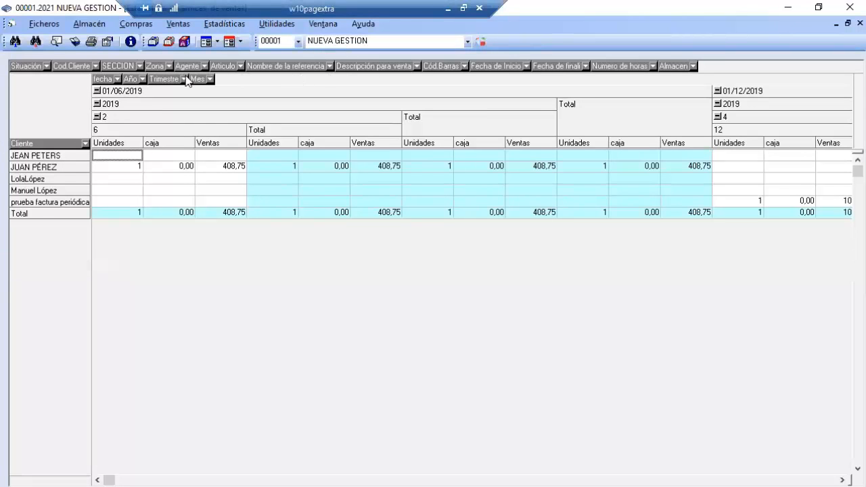
left_click_drag(178, 71, 227, 93)
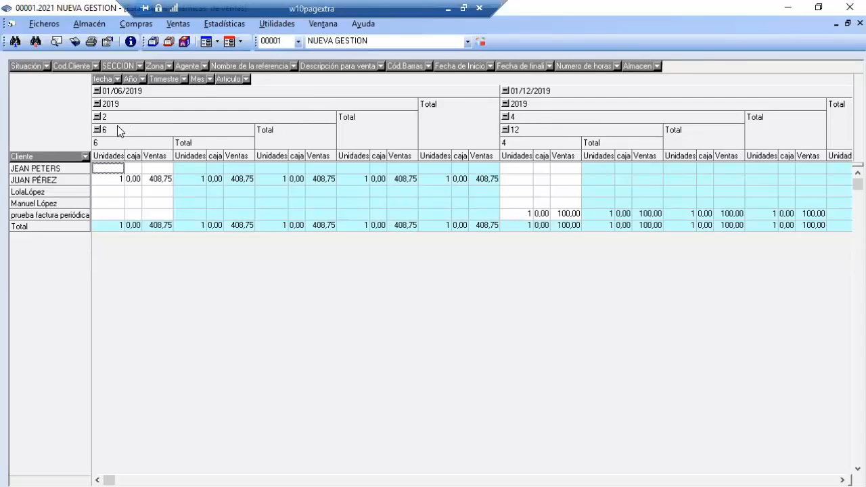
left_click_drag(198, 79, 147, 65)
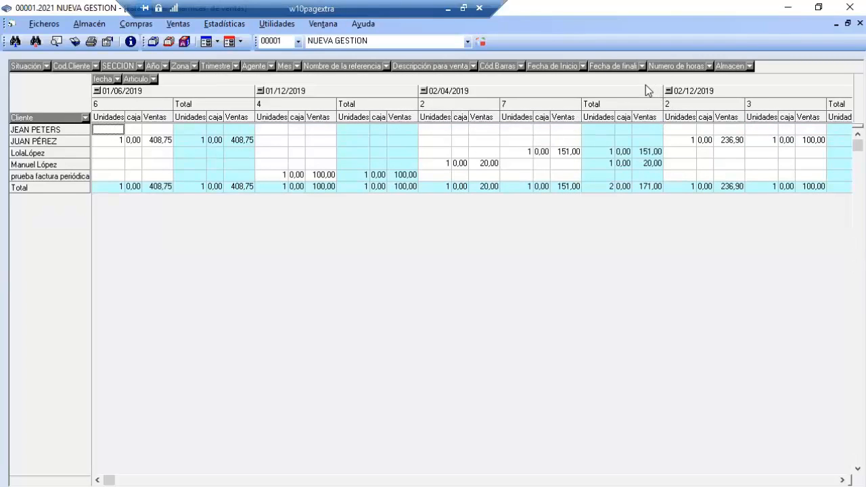
left_click_drag(345, 65, 178, 84)
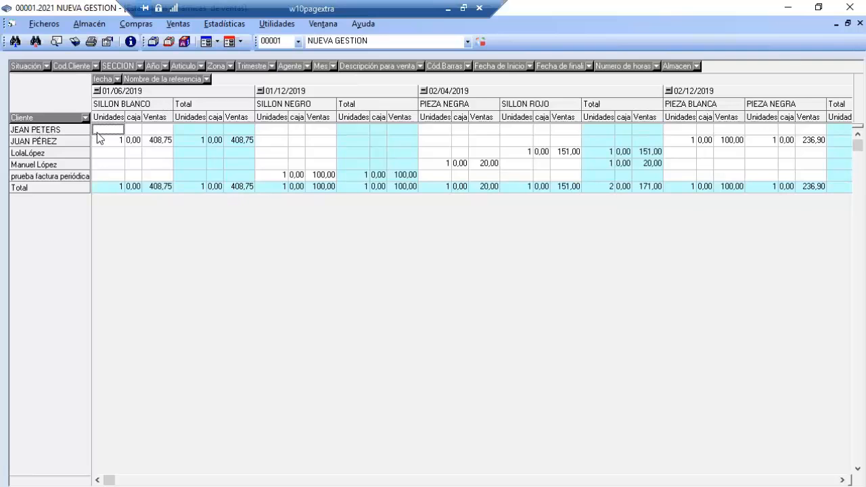
Step: Examine the Total columns with the units and sales per customer and the grand total
left_click(844, 481)
left_click_drag(843, 480, 843, 480)
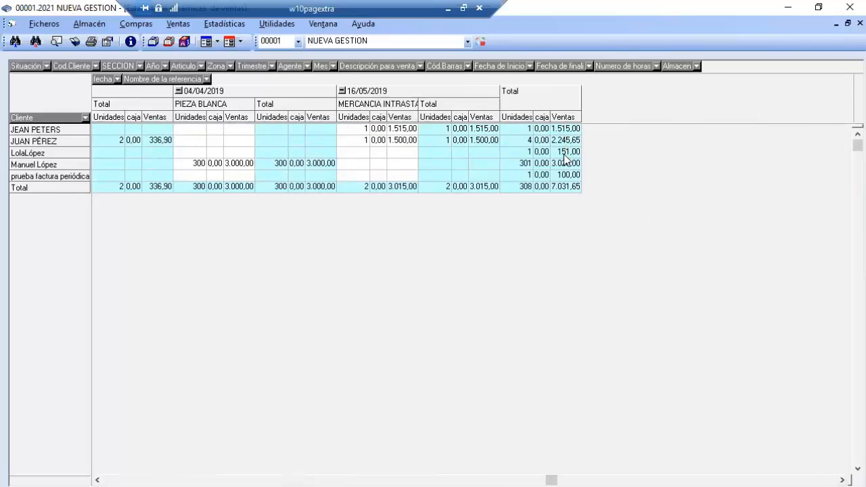
left_click(516, 129)
left_click(515, 184)
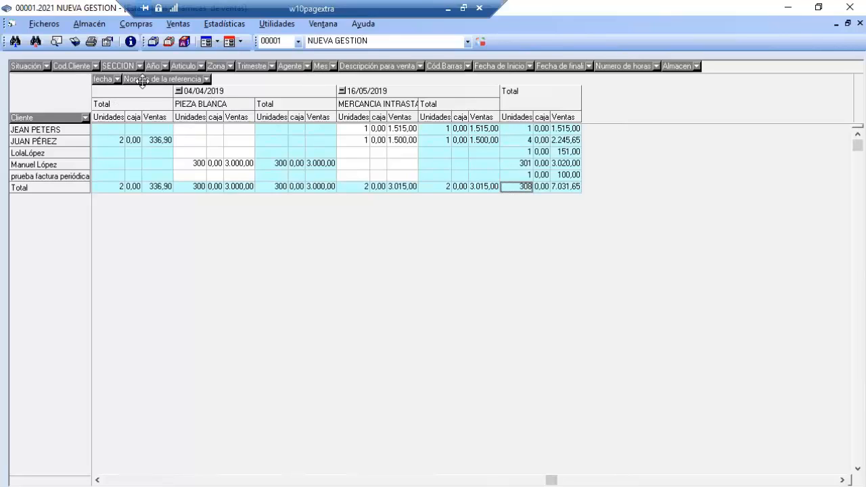
Step: Swap the fields so Nombre de la referencia forms the rows and Cliente sits under fecha in the columns
mouse_move(185, 64)
left_mouse_down()
mouse_move(95, 124)
mouse_move(121, 123)
mouse_move(97, 126)
mouse_move(145, 66)
left_mouse_up()
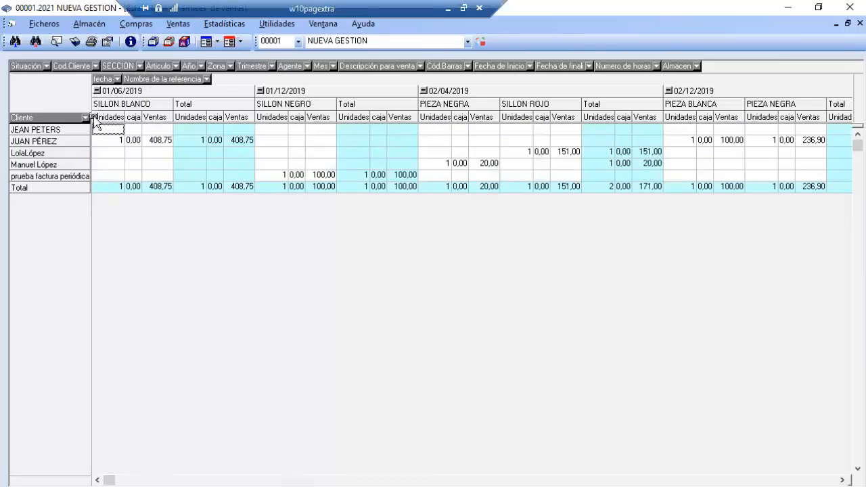
left_click_drag(96, 122, 95, 124)
left_click_drag(202, 79, 220, 80)
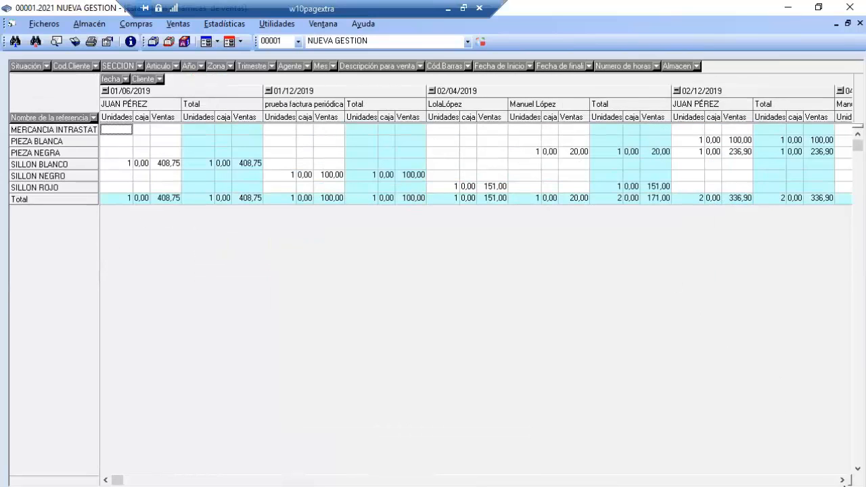
Step: Examine the sales of each product by date and customer through to the Total columns
left_click(842, 481)
left_click(842, 481)
left_click(842, 481)
left_click(842, 481)
left_click(796, 480)
left_click(796, 480)
left_click(797, 480)
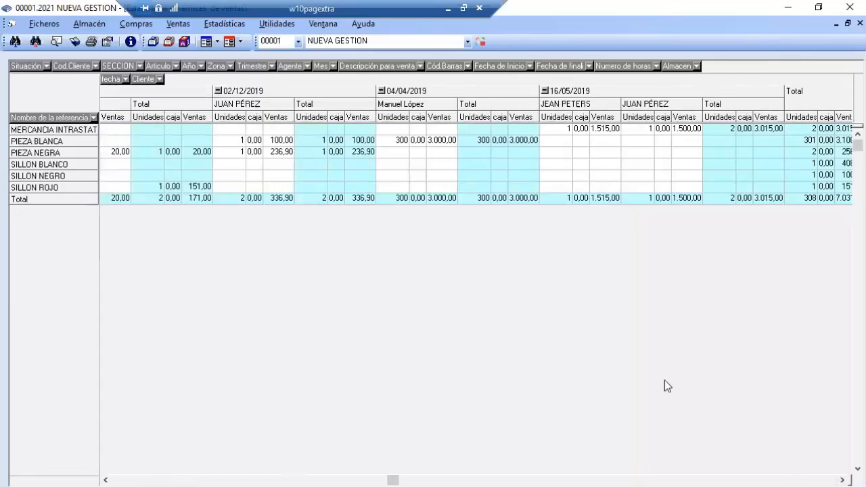
left_click(786, 481)
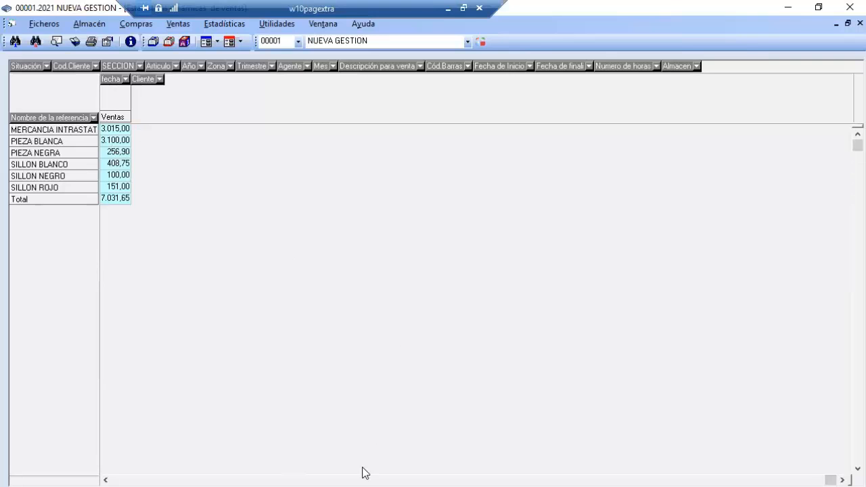
left_click(308, 480)
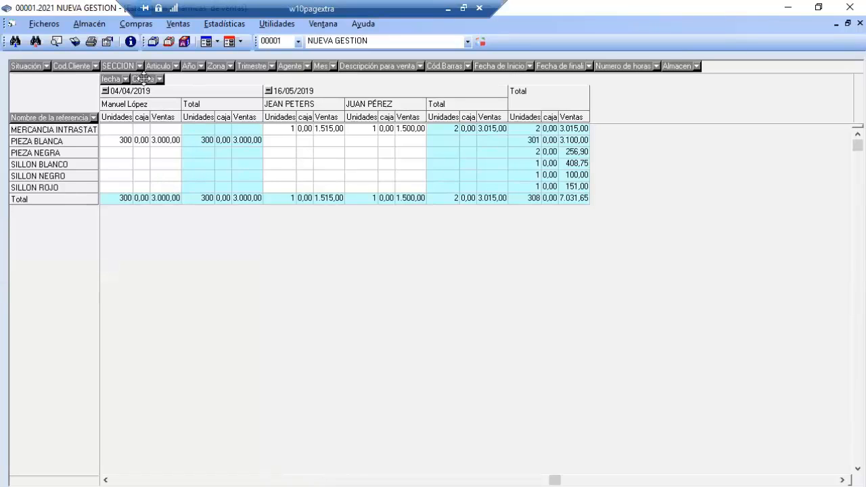
Step: Move Cliente to the rows ahead of Nombre de la referencia and switch to the exported statistic in Excel, Libro3
left_click_drag(143, 79, 45, 119)
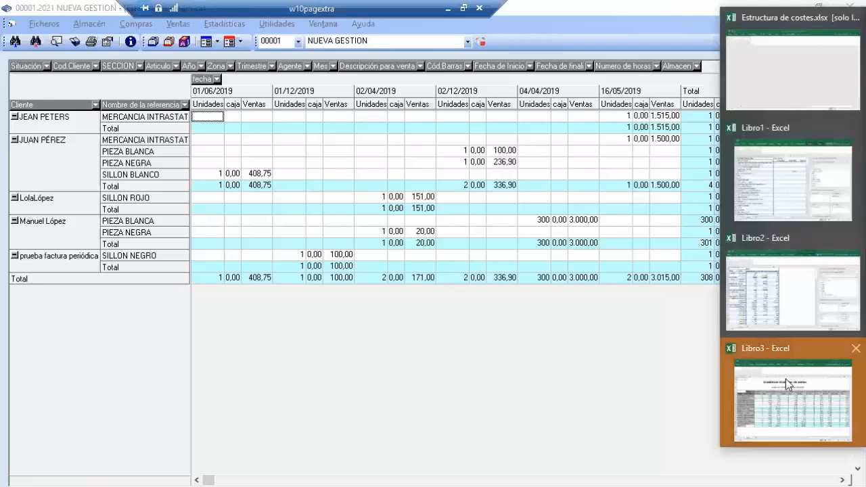
left_click(786, 379)
Step: Inspect the exported statistic's cells in Excel, including the Total row 22, to see whether they hold values or formulas
left_click(752, 404)
left_click_drag(771, 419, 223, 233)
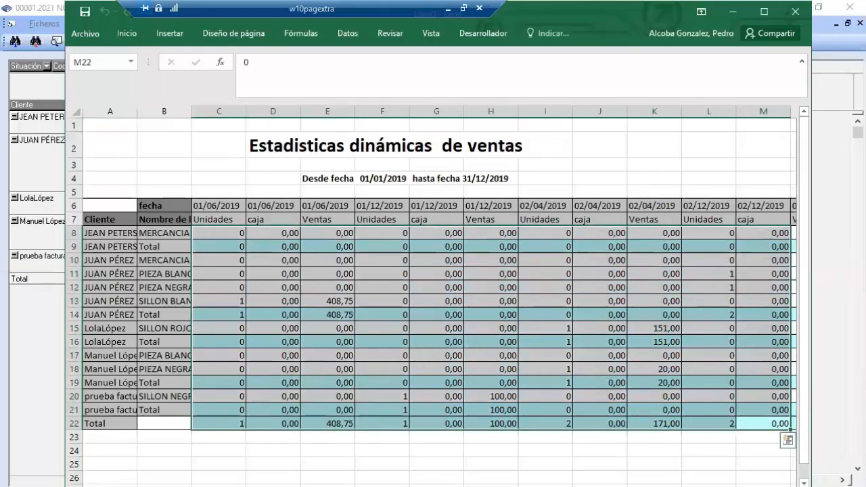
scroll(716, 449, "right", 5)
left_click(600, 234)
left_click(600, 410)
left_click(331, 424)
left_click(241, 424)
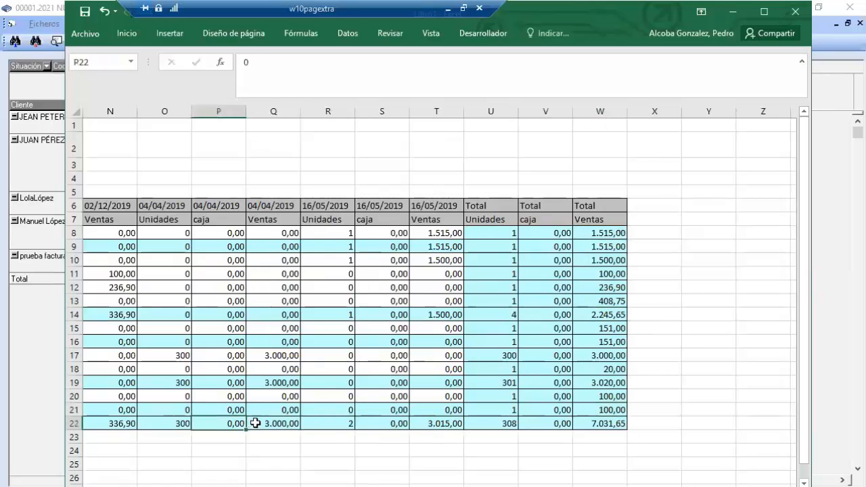
double_click(271, 424)
double_click(415, 424)
double_click(208, 425)
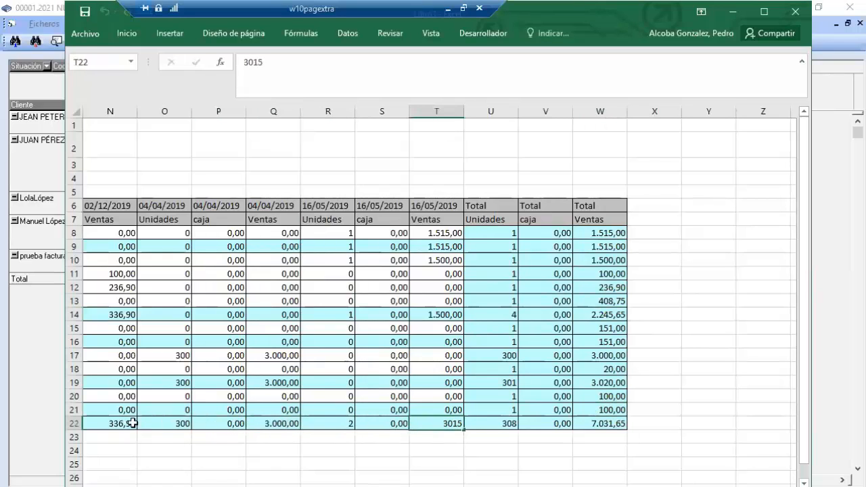
double_click(120, 423)
left_click(206, 427)
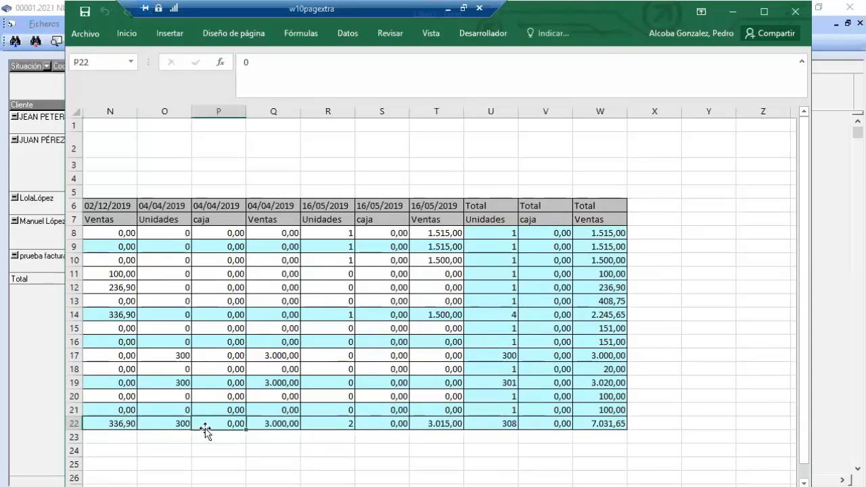
left_click(257, 423)
left_click(266, 442)
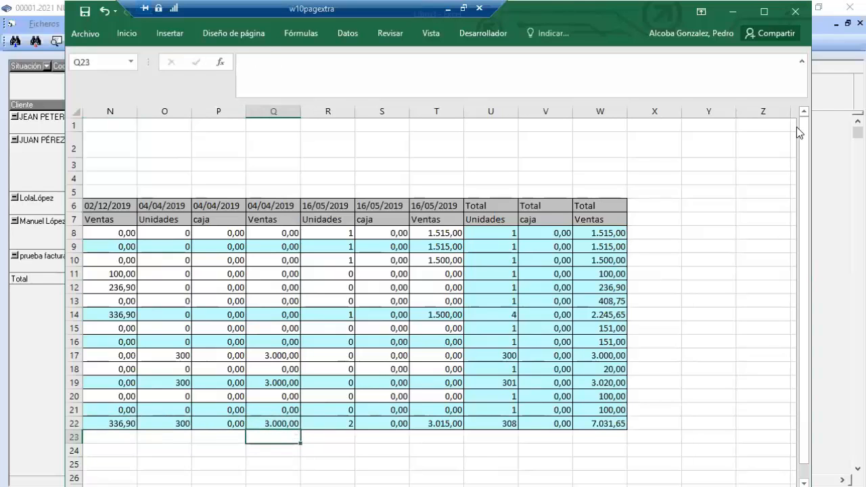
Step: Return to Gextor, save the dynamic statistic as "Ventas clientes producto fecha" and close its window
key("alt+Tab")
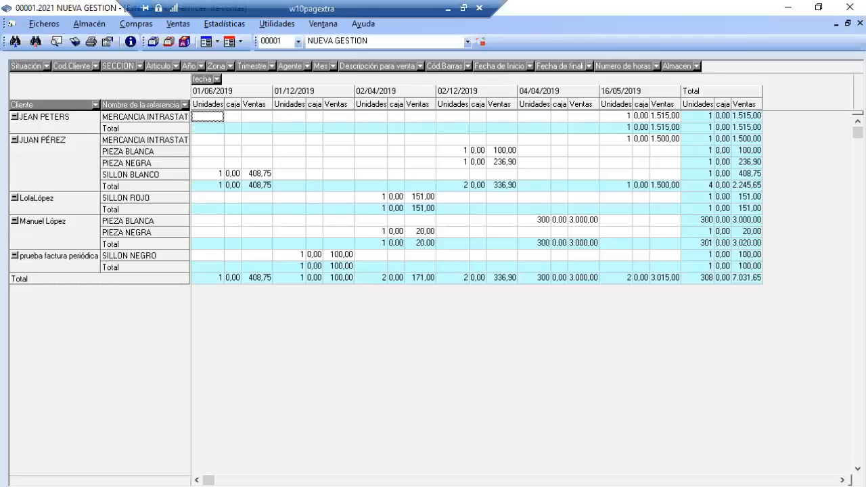
left_click(538, 486)
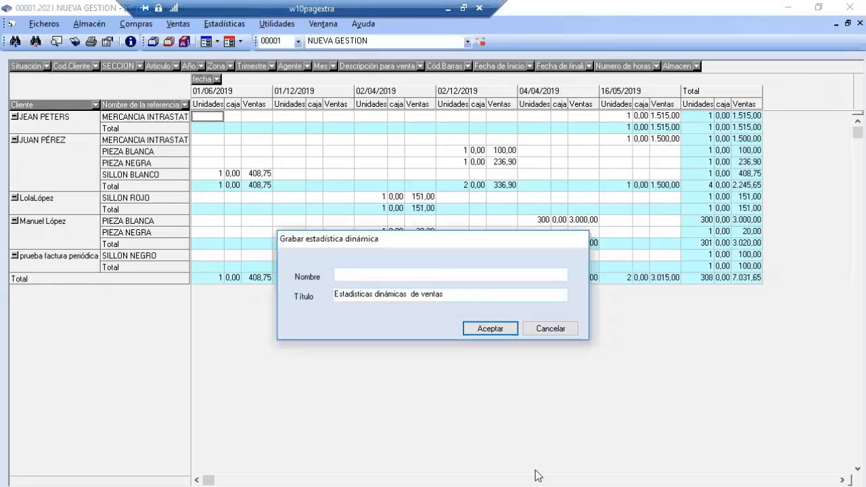
left_click(378, 273)
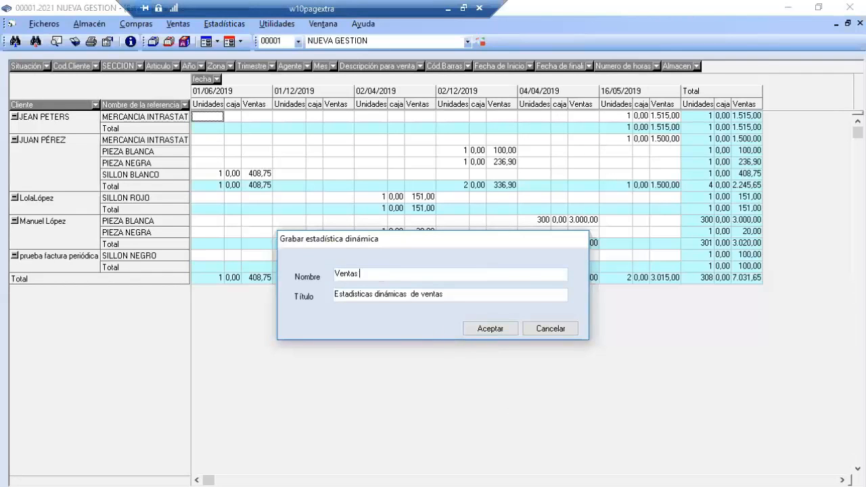
type("Ventas clientes prod")
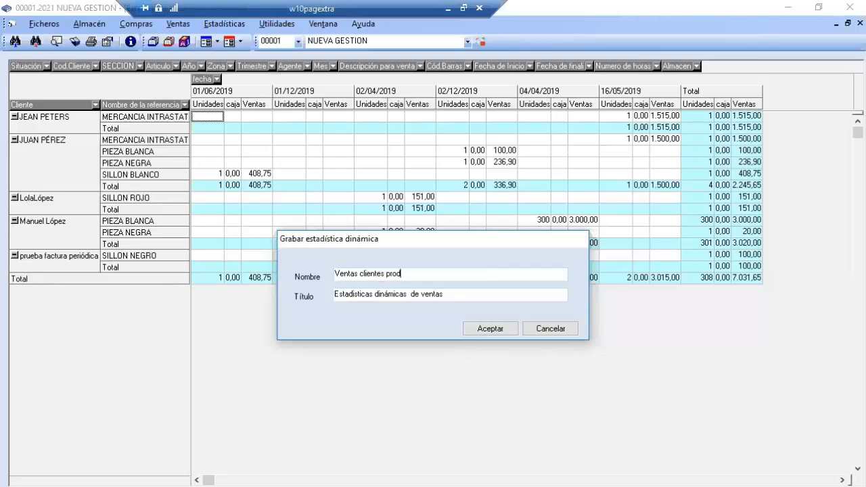
type("ucto fecha")
left_click(495, 335)
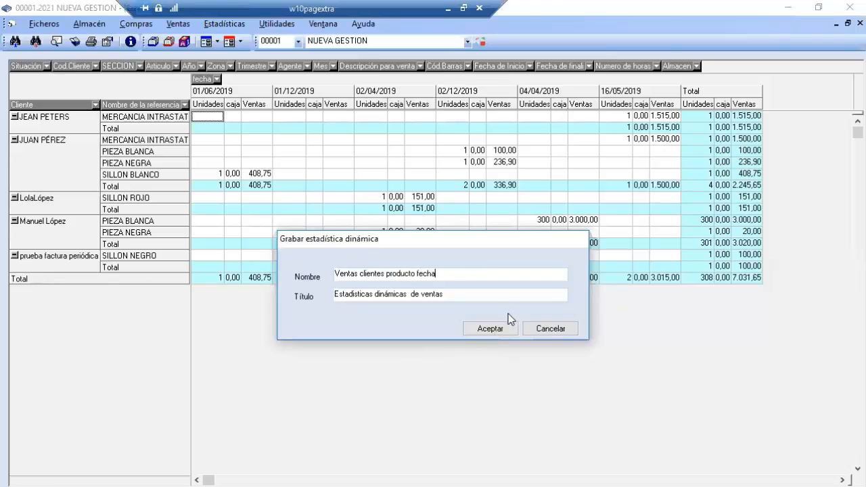
key("Escape")
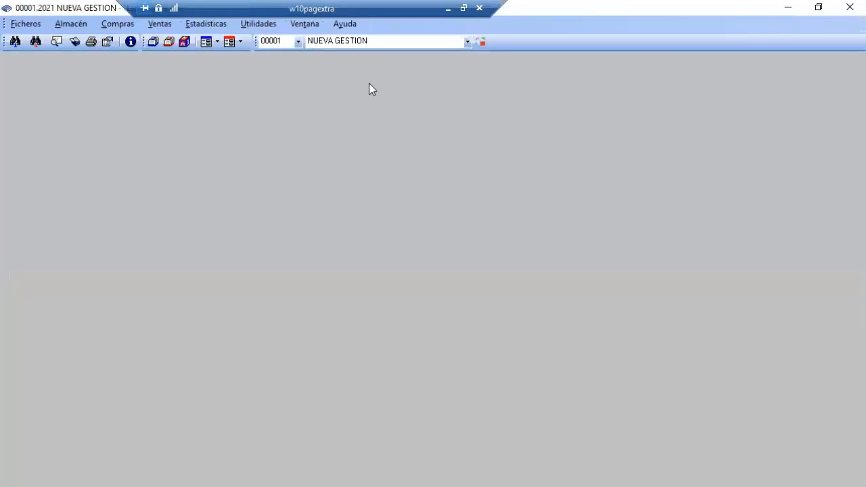
Step: Reopen the dynamic sales statistics and load the saved statistic "Ventas clientes producto fecha"
left_click(206, 23)
left_click(239, 231)
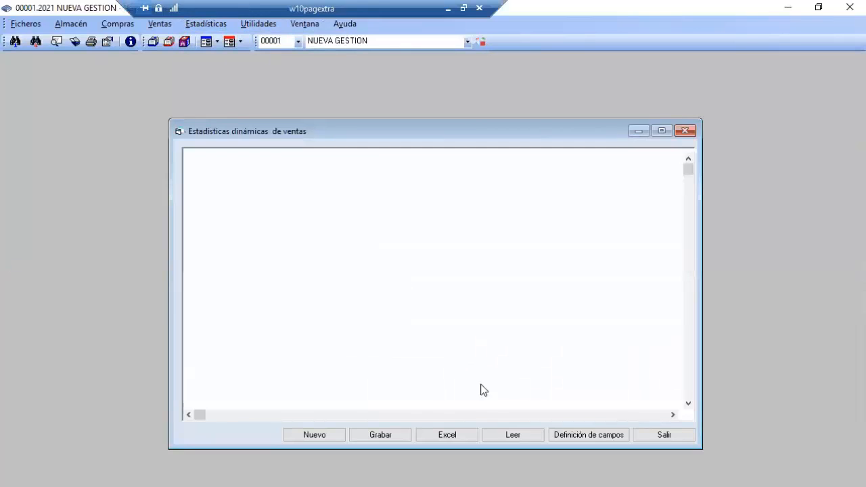
left_click(515, 436)
left_click(361, 253)
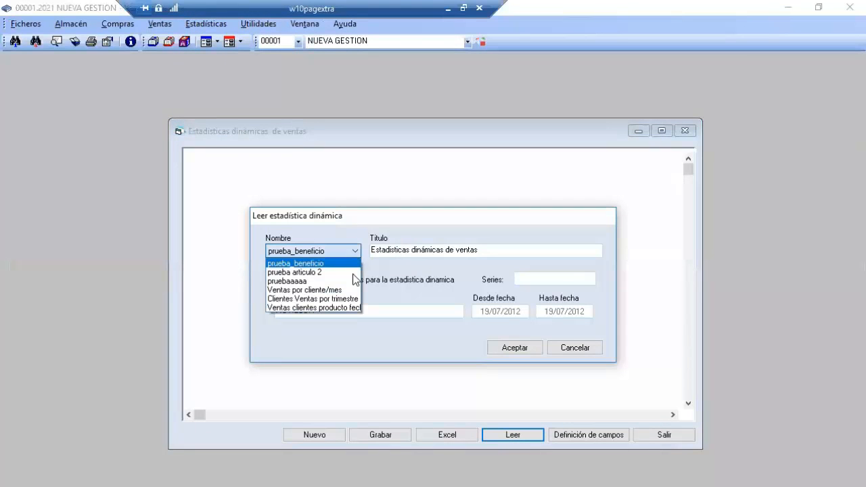
left_click(328, 307)
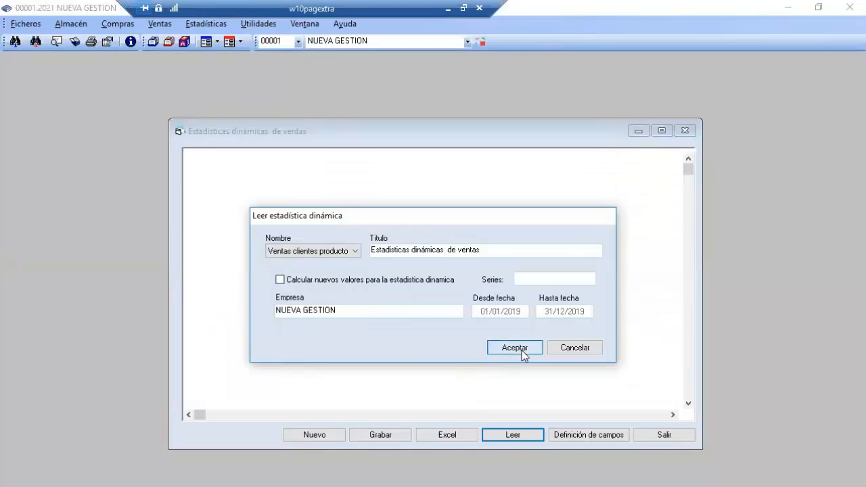
left_click(522, 350)
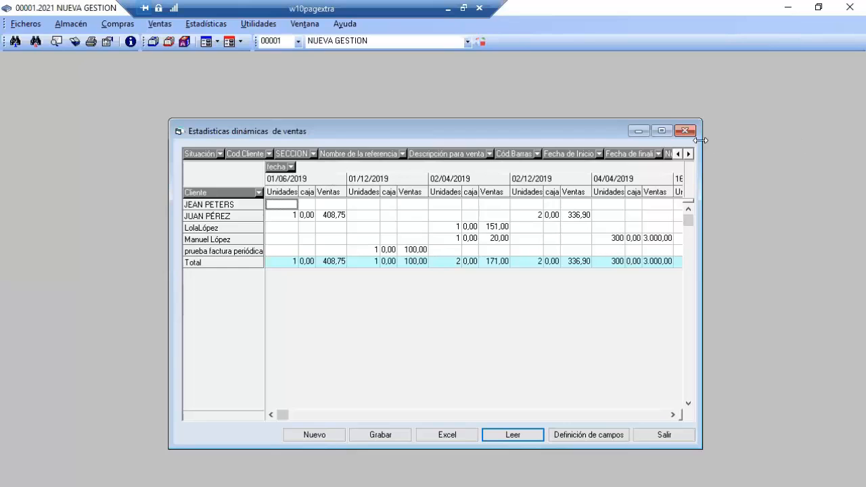
Step: Maximize the loaded statistic, add Trimestre to the columns after fecha, and close the statistics window
left_click(665, 132)
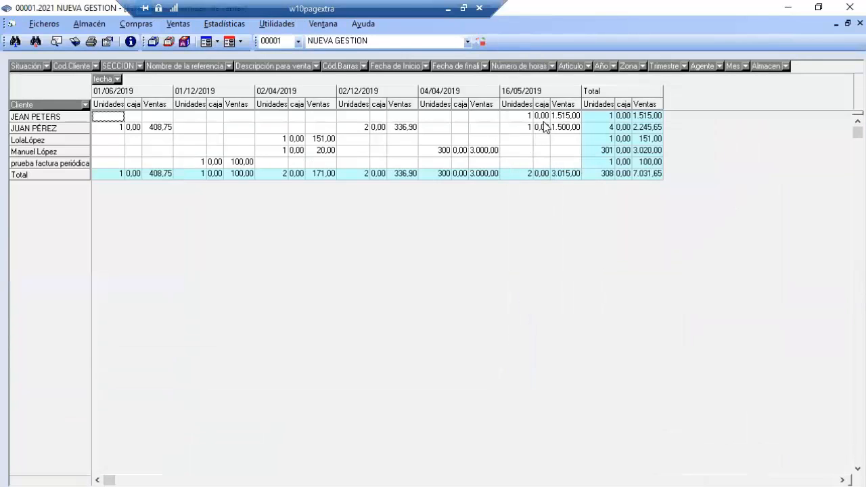
left_click_drag(668, 66, 134, 79)
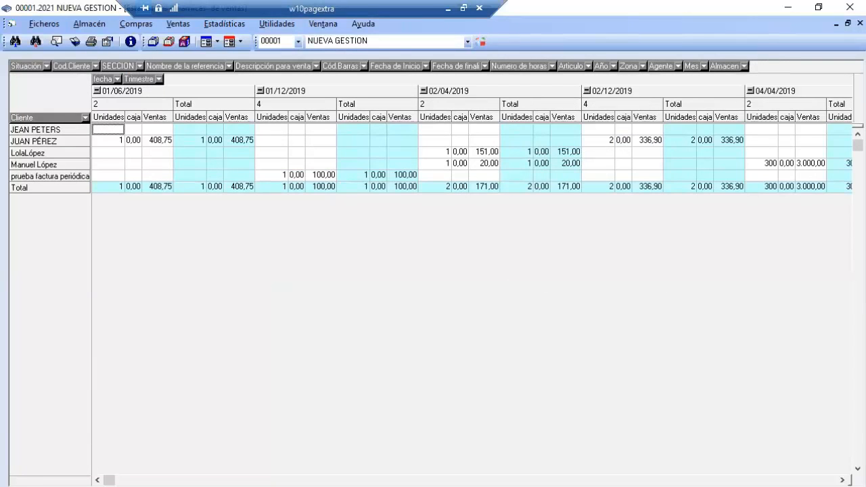
left_click(860, 23)
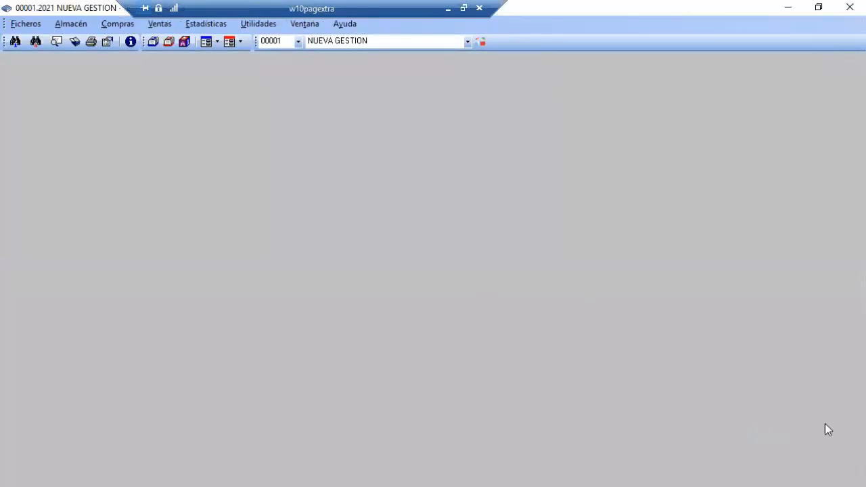
Step: Switch to the PowerPoint presentation and review the slides on pivot tables in Gextor, up to slide 22 on Dinámicas de Cartera
left_click(462, 8)
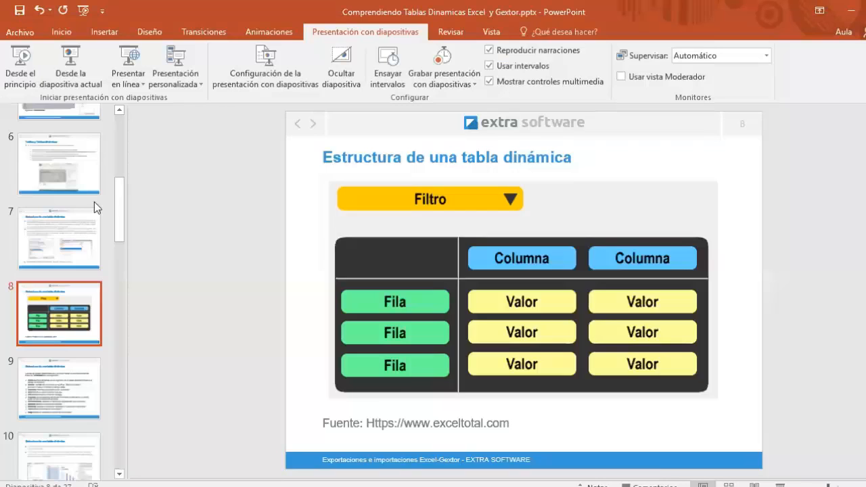
scroll(94, 202, "down", 5)
left_click(45, 281)
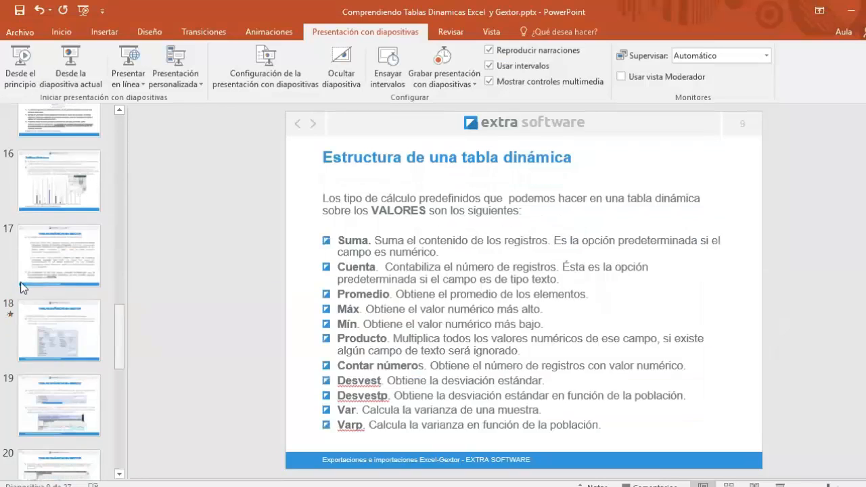
left_click(50, 331)
left_click(51, 398)
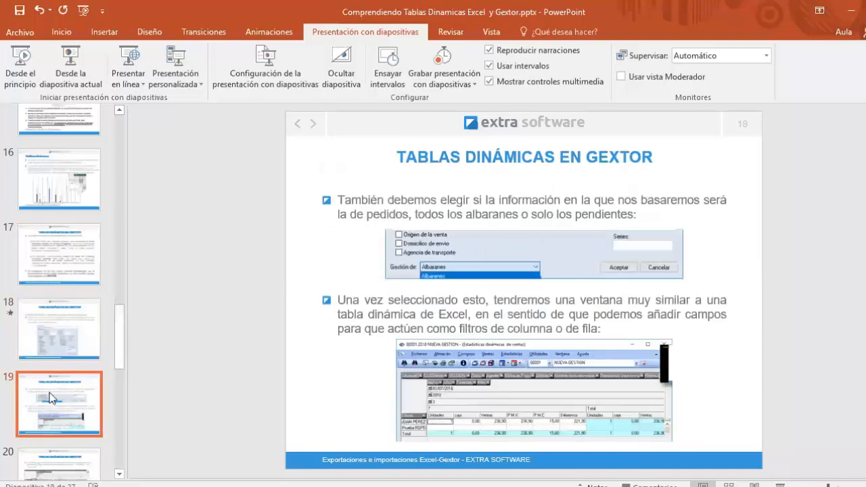
scroll(58, 382, "down", 2)
left_click(62, 358)
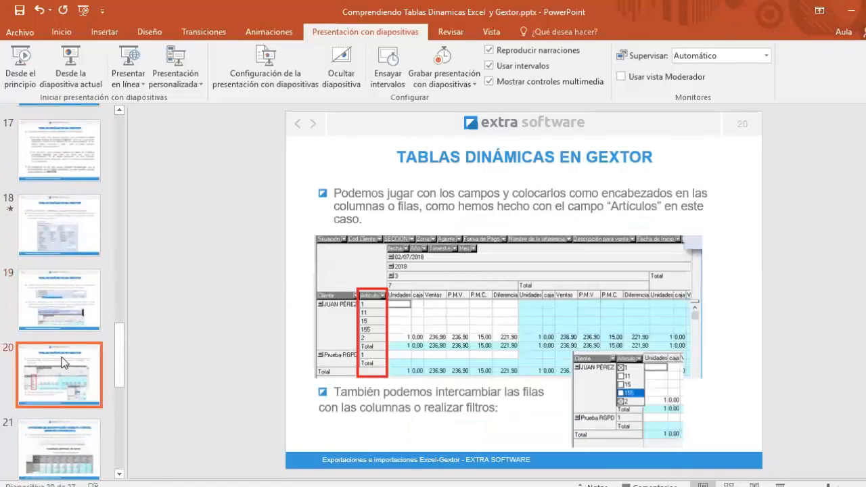
scroll(66, 354, "down", 2)
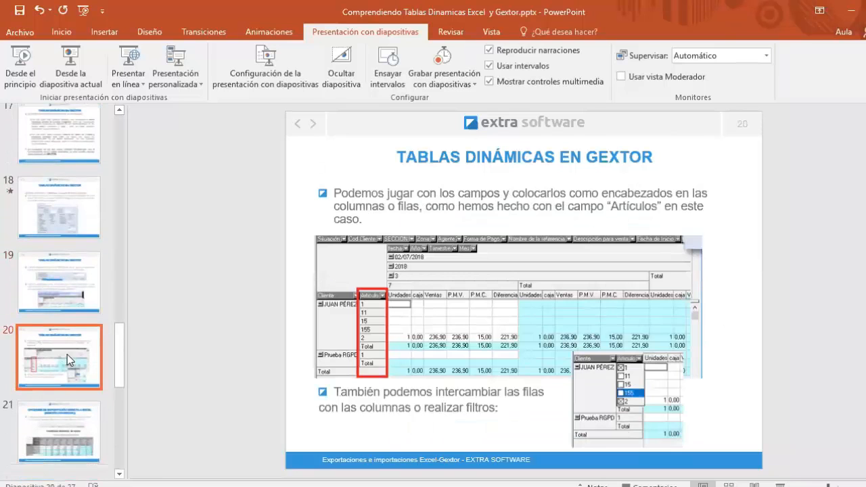
left_click(69, 354)
left_click(70, 402)
scroll(70, 401, "down", 2)
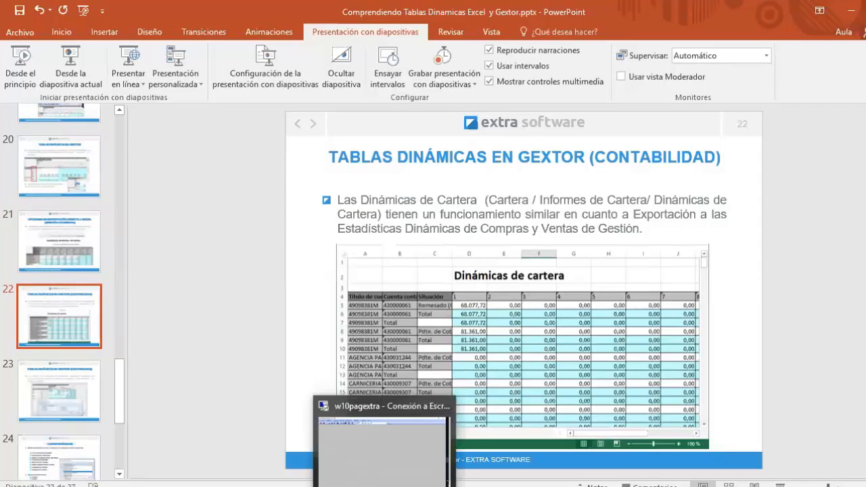
Step: Return to the remote Gextor session and open Dinámicas de cartera in the accounting company HOJAS DE ESPUMA
left_click(387, 486)
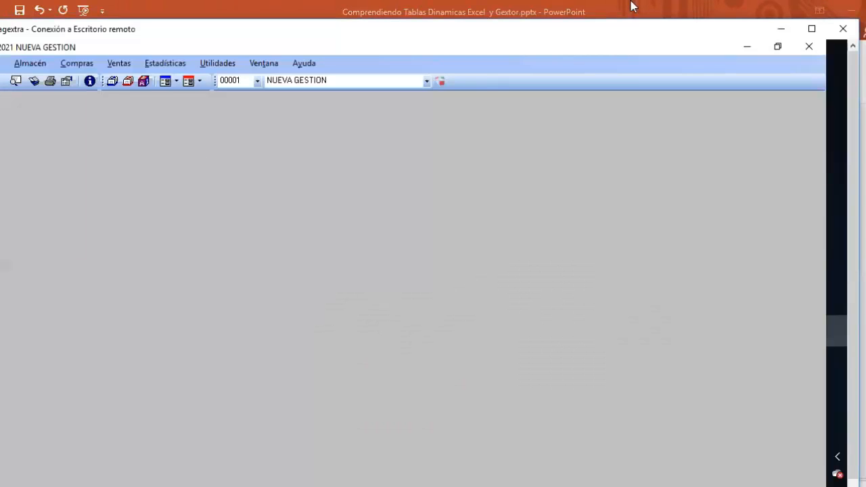
left_click(813, 29)
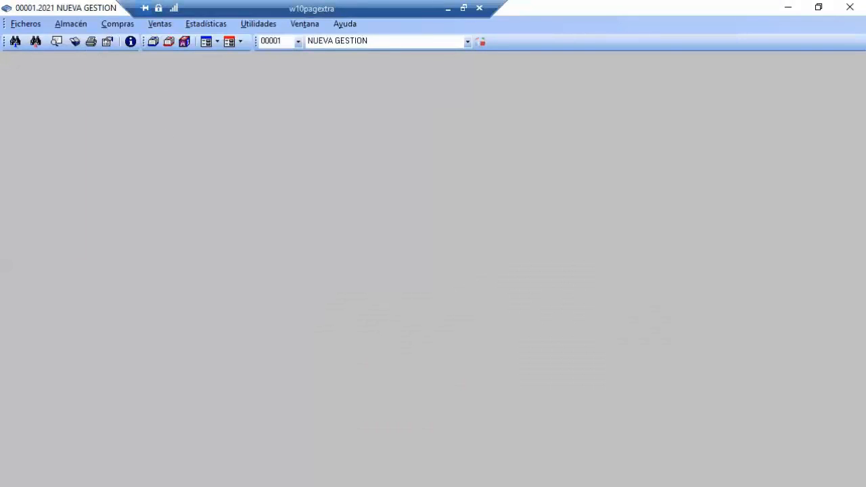
left_click(301, 105)
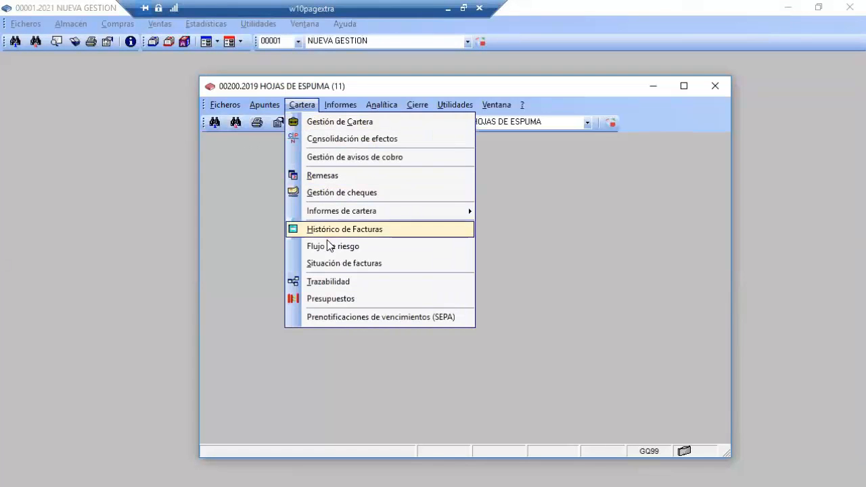
mouse_move(342, 214)
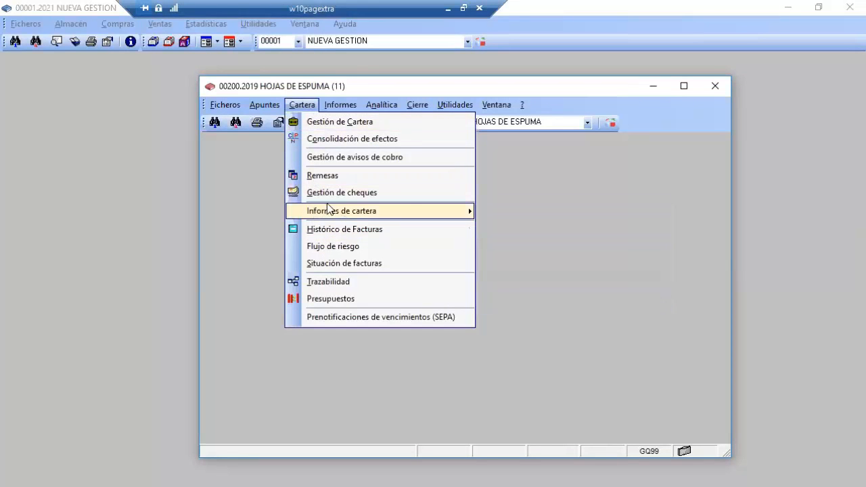
left_click(509, 245)
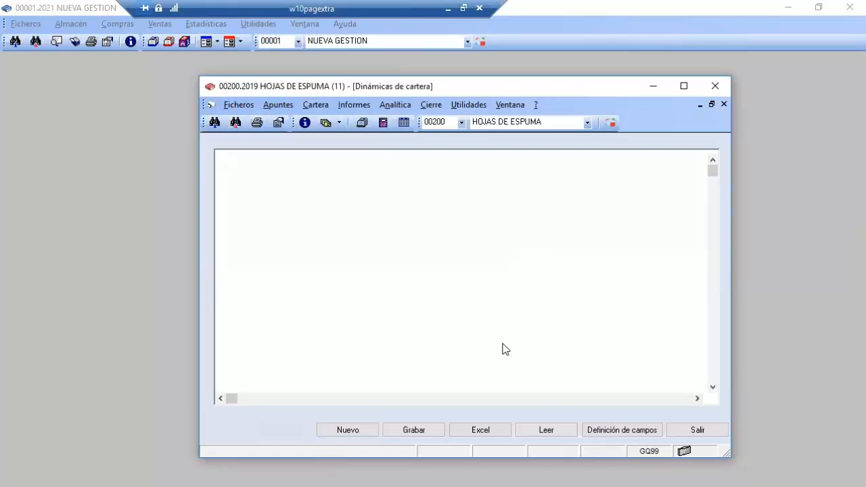
Step: Try to load the saved statistic "Situacion clientes por trimestre" in HOJAS DE ESPUMA, and cancel the load dialog
left_click(547, 429)
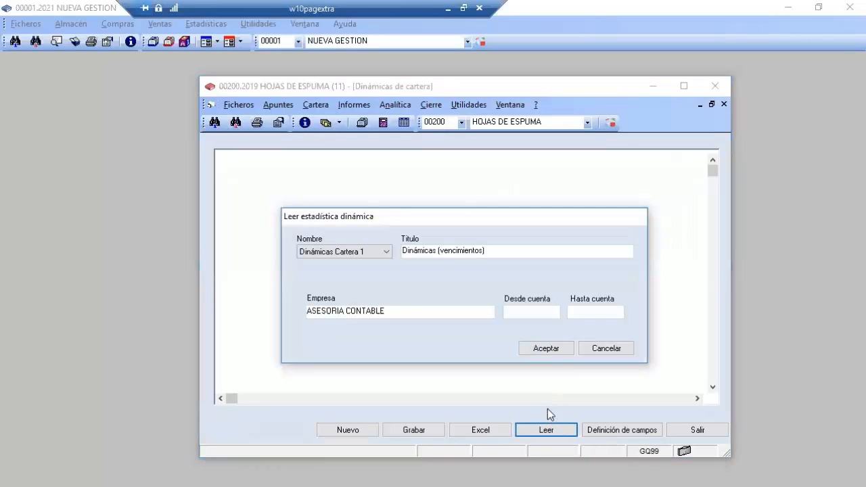
left_click(387, 252)
left_click(371, 274)
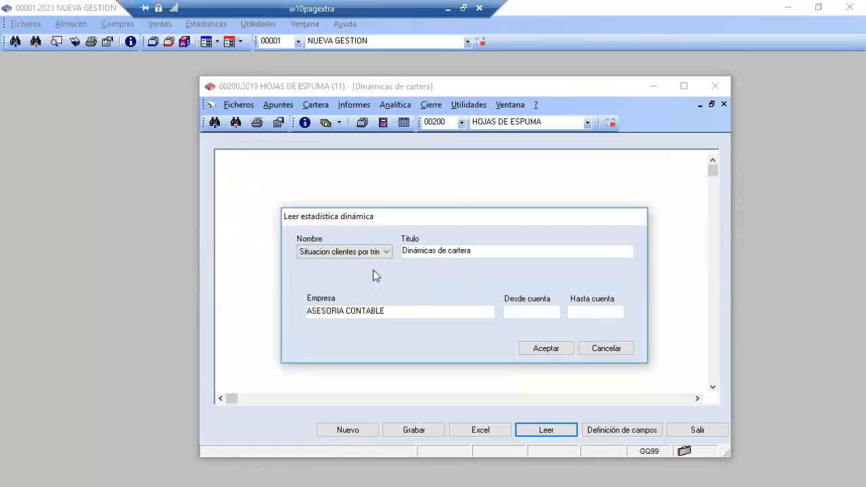
left_click(544, 349)
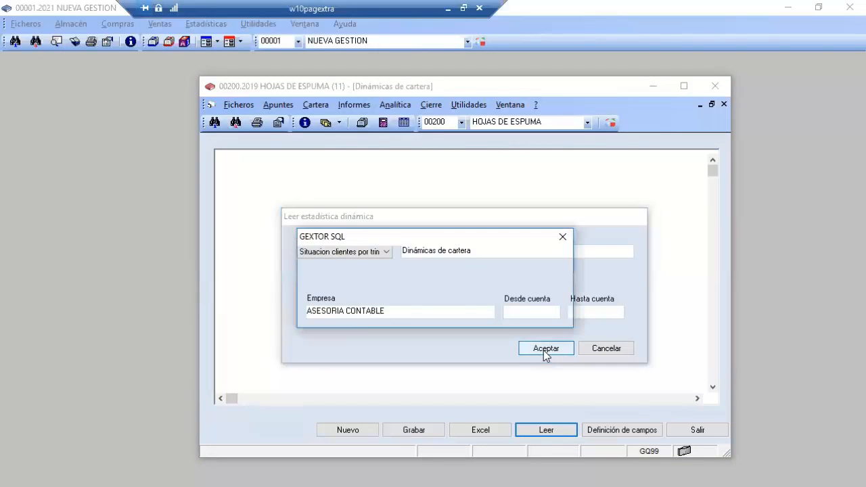
left_click(538, 314)
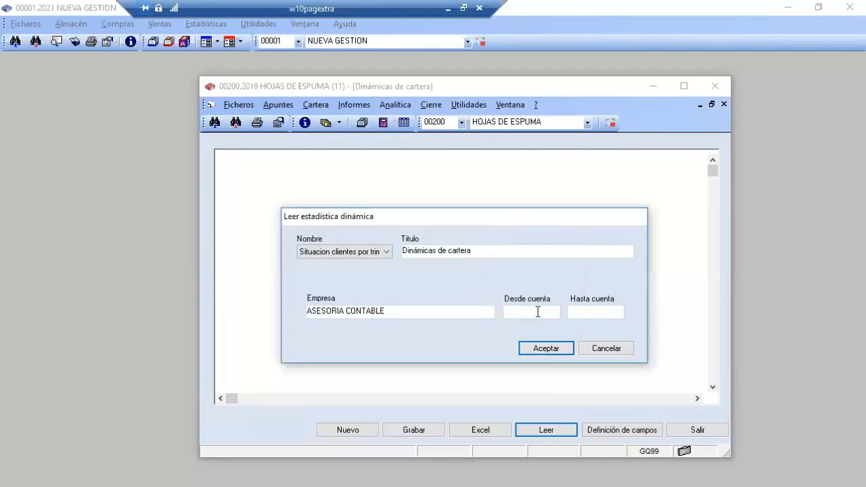
left_click(387, 250)
left_click(603, 347)
left_click(606, 348)
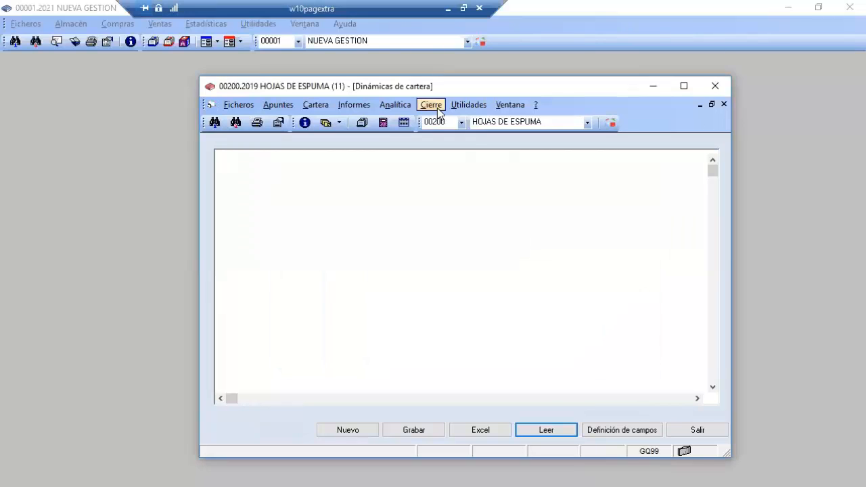
Step: Change the active accounting company to 00001 ASESORIA CONTABLE and reopen Dinámicas de cartera
left_click(461, 122)
left_click(440, 138)
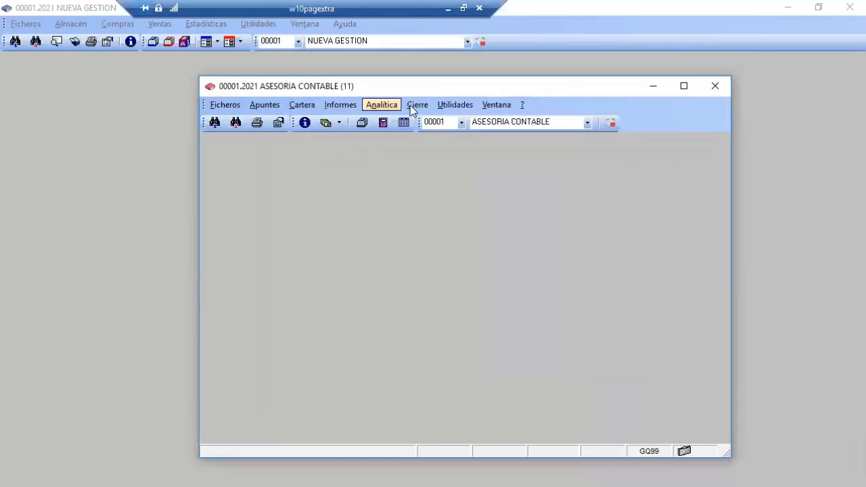
left_click(301, 105)
mouse_move(332, 214)
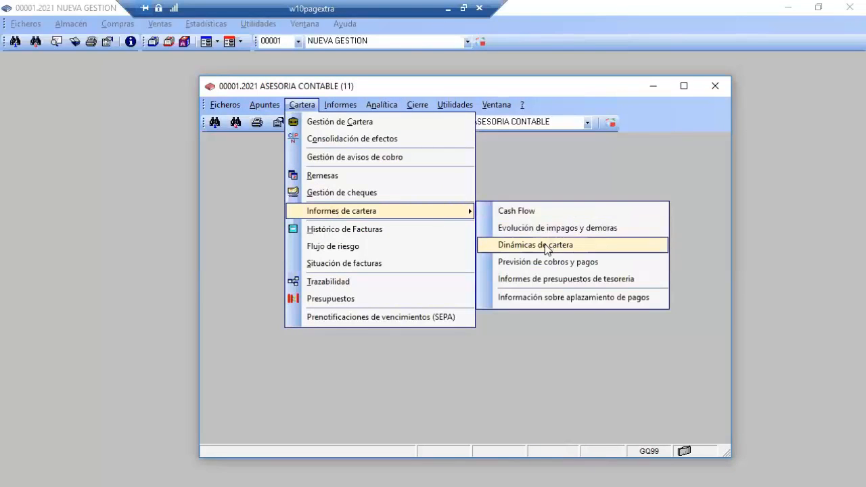
left_click(572, 246)
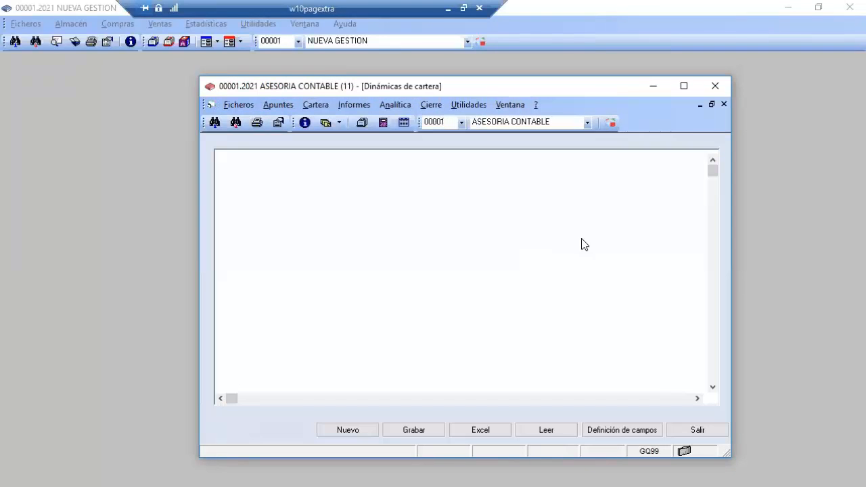
Step: Load the saved statistic "Situacion clientes por trimestre" for ASESORIA CONTABLE
left_click(540, 430)
left_click(386, 252)
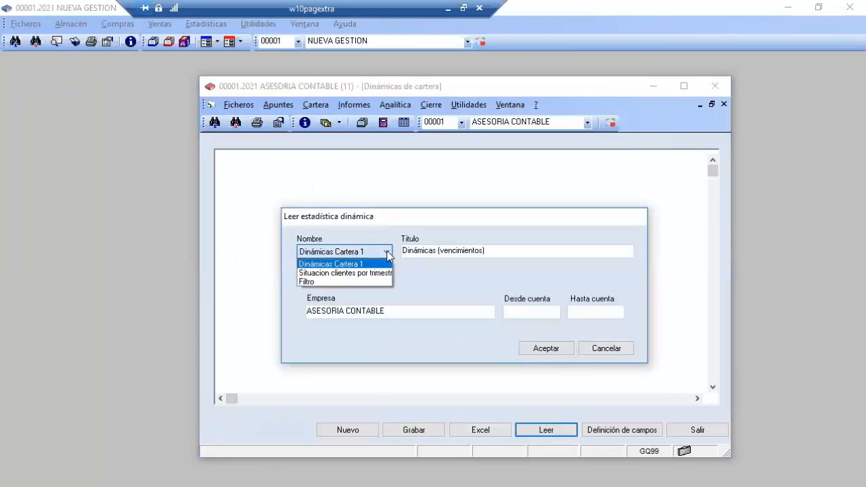
left_click(339, 273)
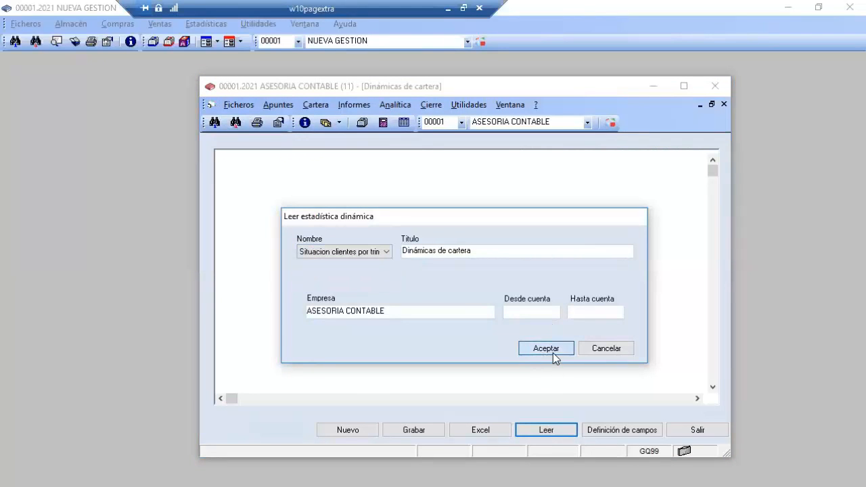
left_click(552, 349)
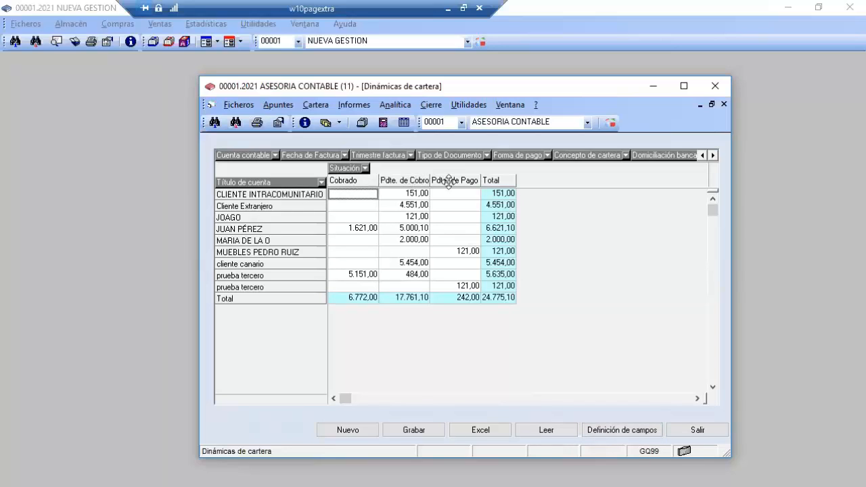
Step: Exclude Pdte. de Pago from the Situación column filter of the loaded statistic
left_click(365, 169)
left_click(333, 204)
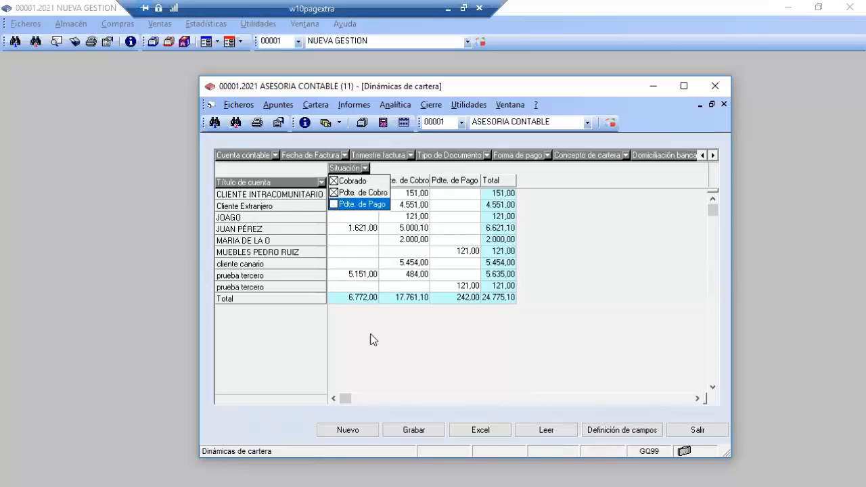
left_click(366, 347)
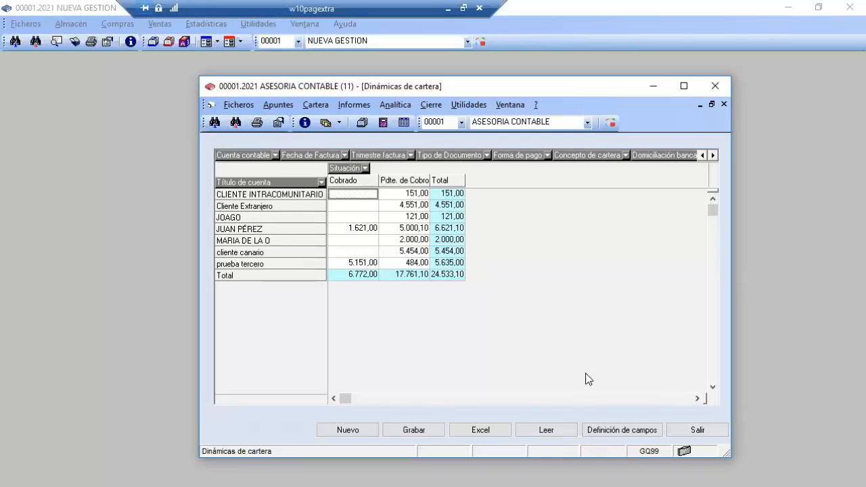
Step: Generate a new Cobros portfolio statistic without document types, payment methods, treasury concepts, bank addresses and C.C.C
left_click(347, 431)
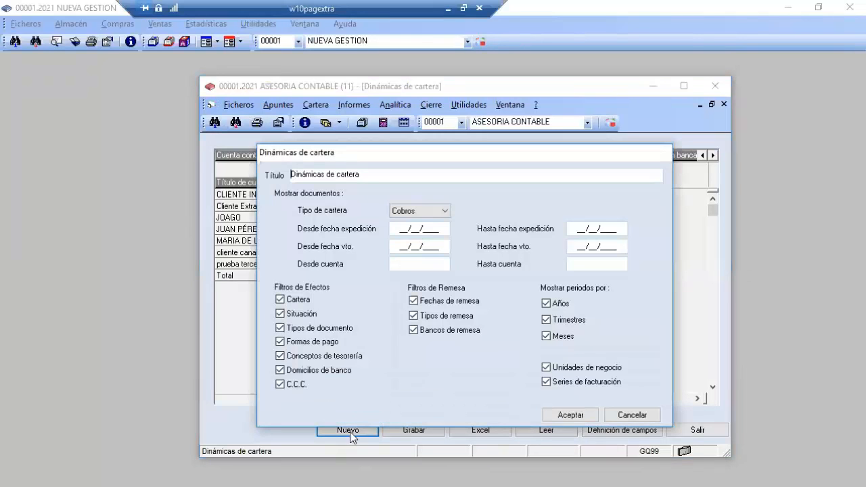
left_click(443, 211)
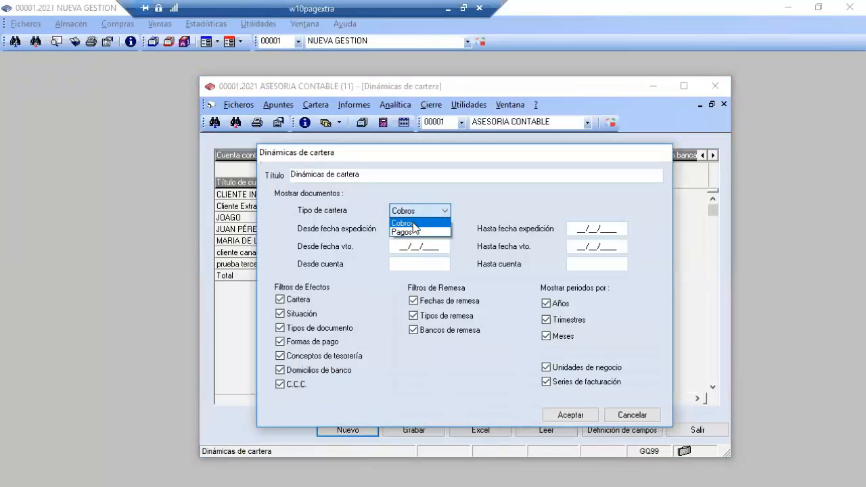
left_click(414, 224)
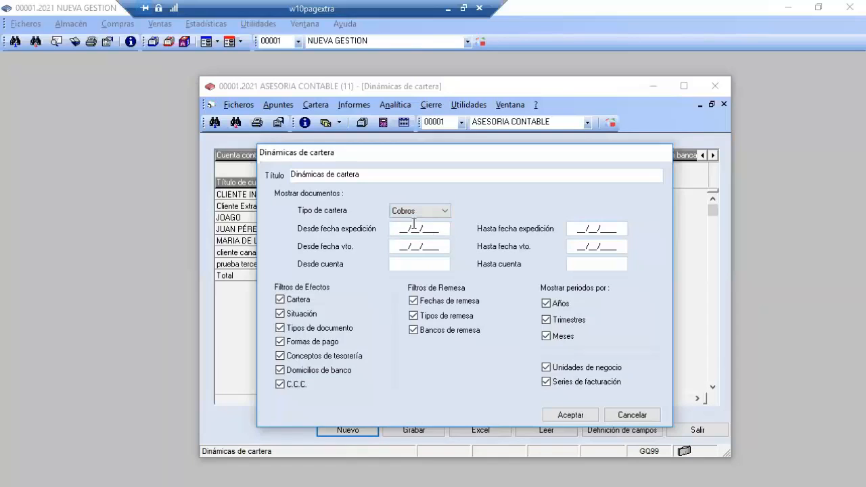
left_click(279, 327)
left_click(279, 342)
left_click(279, 356)
left_click(278, 388)
left_click_drag(409, 154, 485, 160)
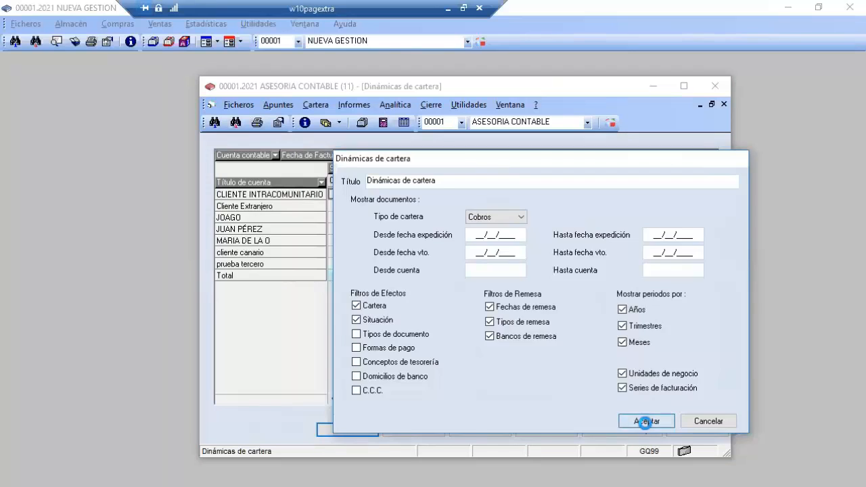
left_click(646, 421)
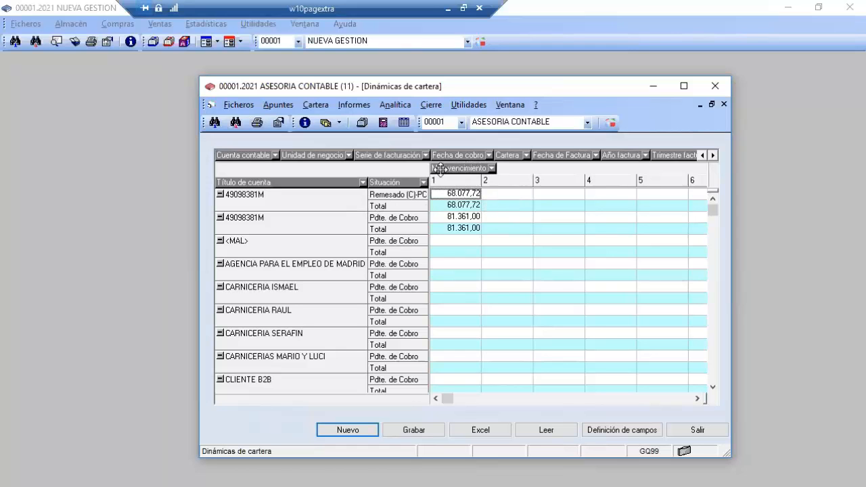
Step: Move the Situación field from the rows to the columns, after Mes vencimiento
left_click(424, 182)
left_click(394, 184)
left_click_drag(384, 182, 494, 171)
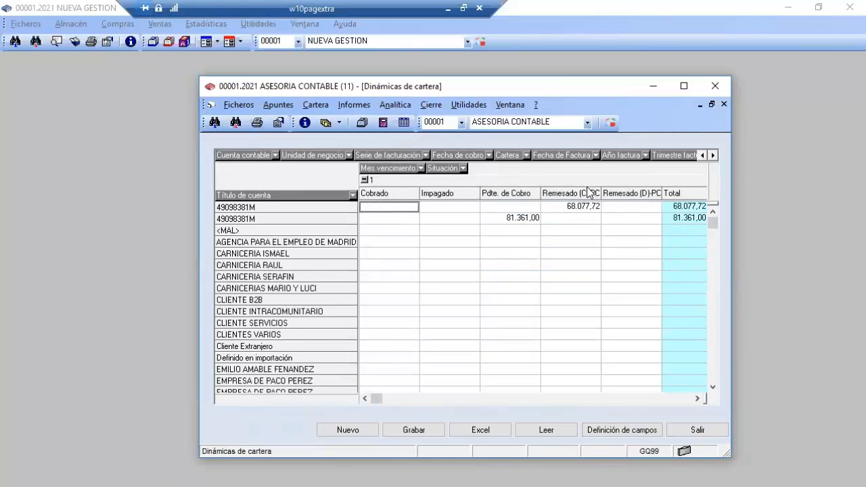
left_click(463, 168)
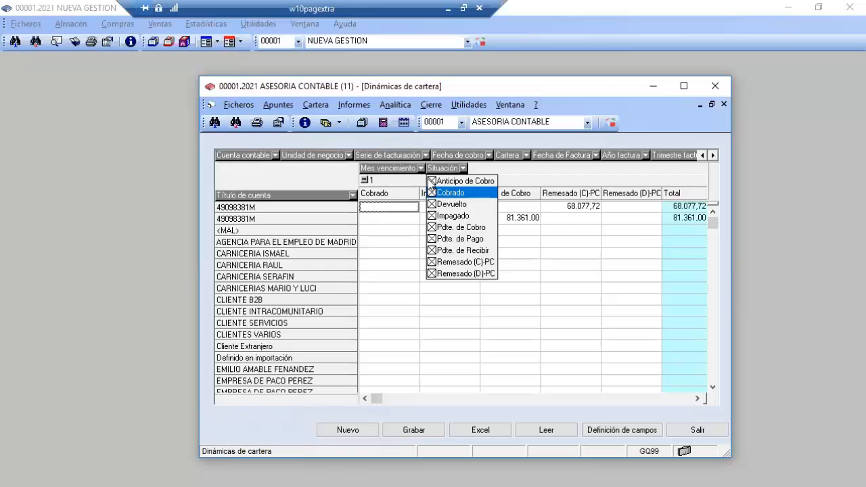
left_click(432, 182)
left_click(432, 181)
left_click(466, 169)
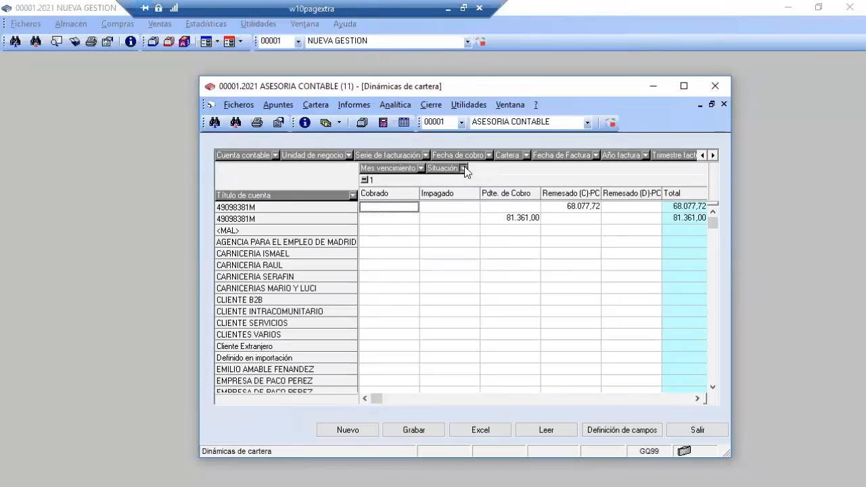
Step: Filter the Situación column field to show only Cobrado and Impagado
left_click(464, 167)
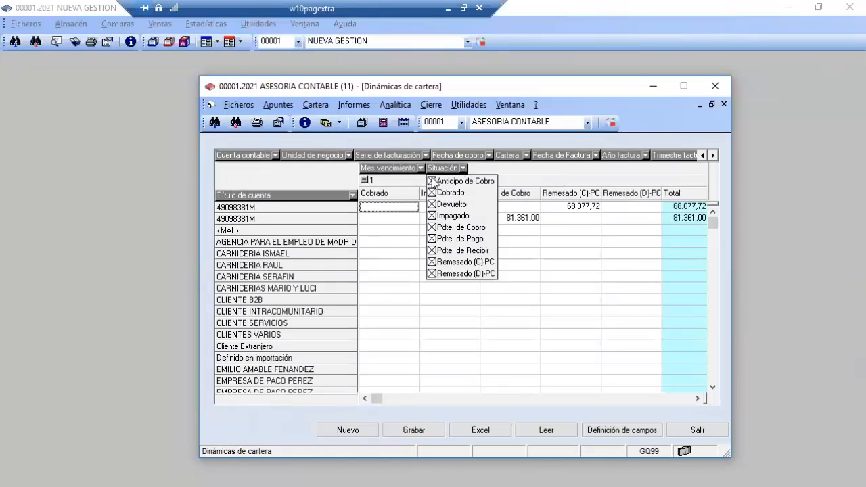
left_click(431, 181)
left_click(432, 205)
left_click(432, 228)
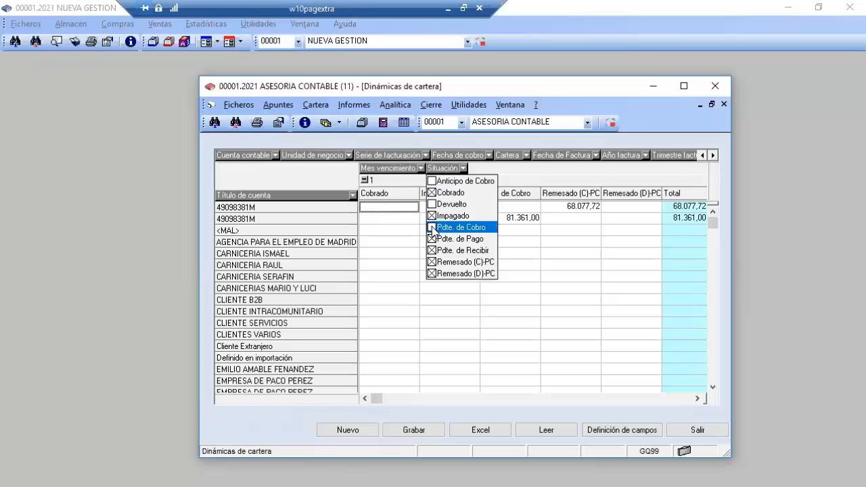
left_click(432, 250)
left_click(432, 239)
left_click(433, 273)
left_click(432, 239)
left_click(432, 264)
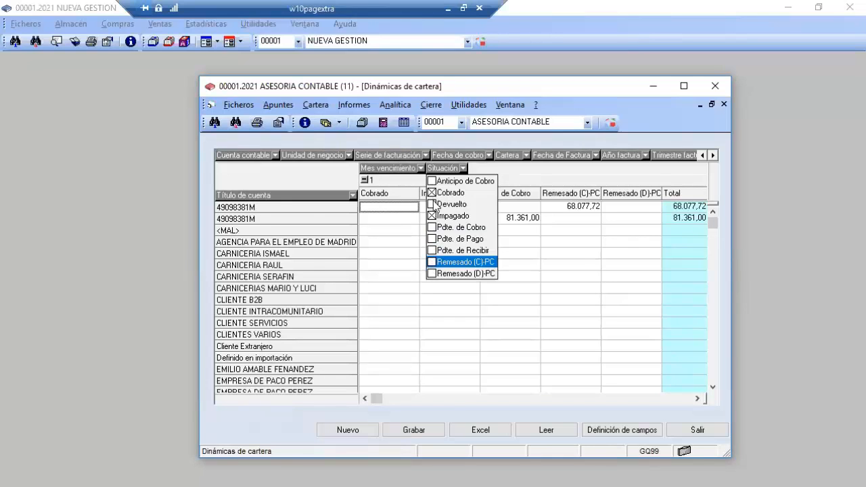
left_click(429, 178)
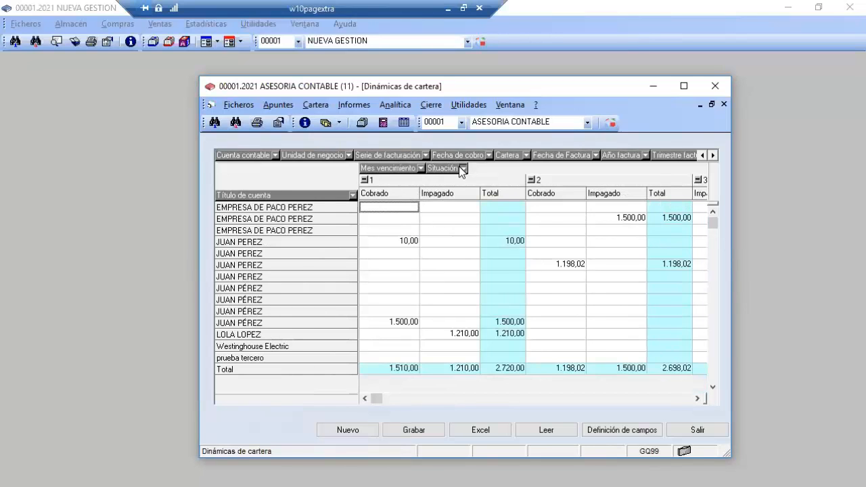
Step: Change the Situación filter to exclude Impagado and include Pdte. de Cobro alongside Cobrado
left_click(462, 170)
left_click(440, 217)
left_click(432, 228)
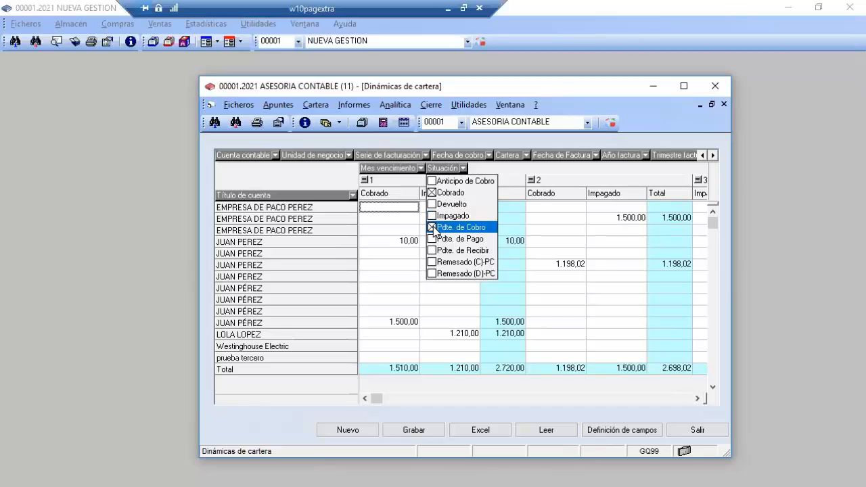
left_click(580, 222)
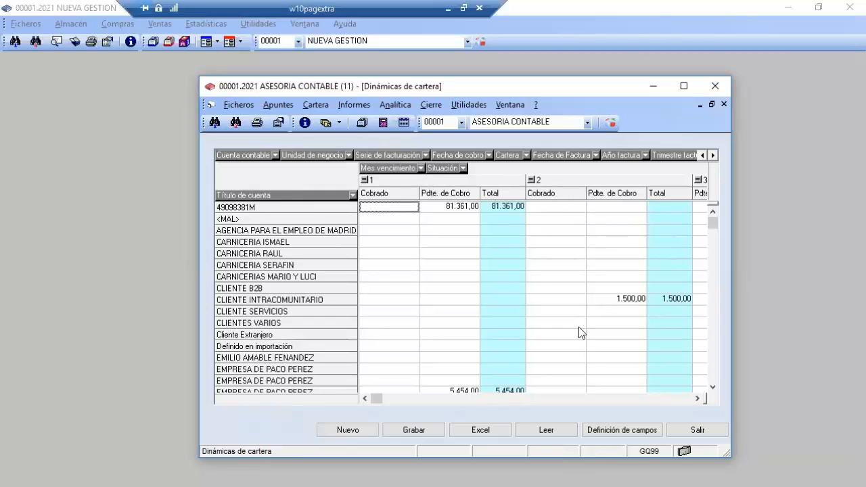
Step: Move Mes vencimiento from the columns to the unused fields, after Serie de facturación, and review the rows by account
left_click_drag(393, 167, 436, 157)
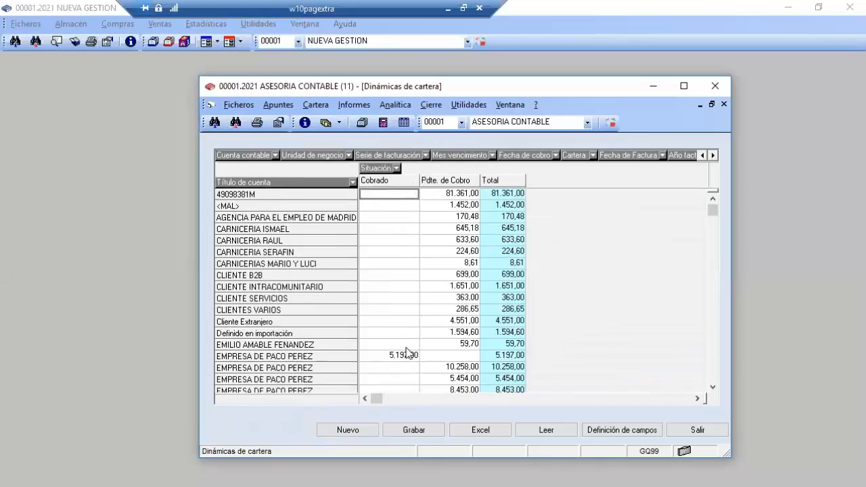
left_click(714, 299)
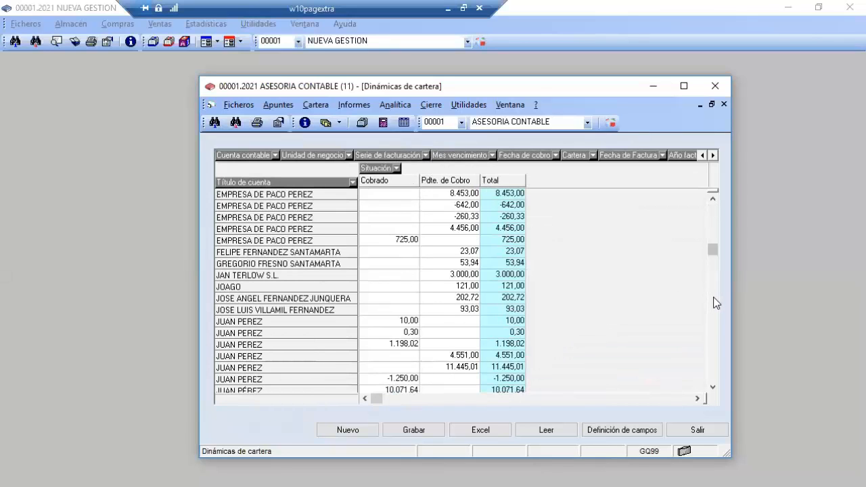
left_click(714, 298)
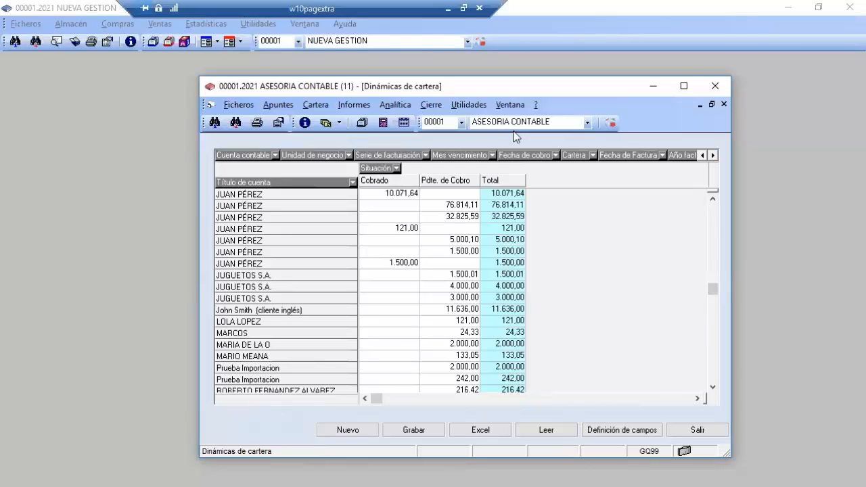
Step: Exclude several accounts in the Título de cuenta filter, including CARNICERIA SERAFIN and CARNICERIAS MARIO Y LUCI
left_click(353, 182)
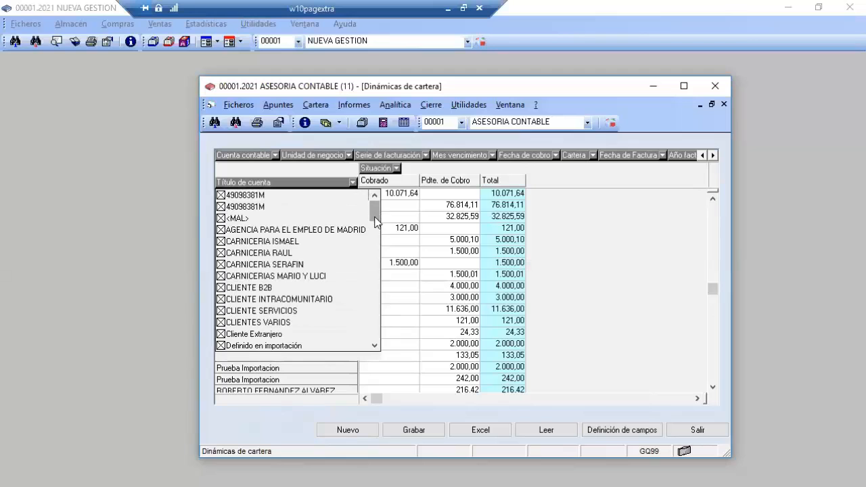
scroll(238, 204, "down", 2)
left_click(221, 195)
left_click(222, 207)
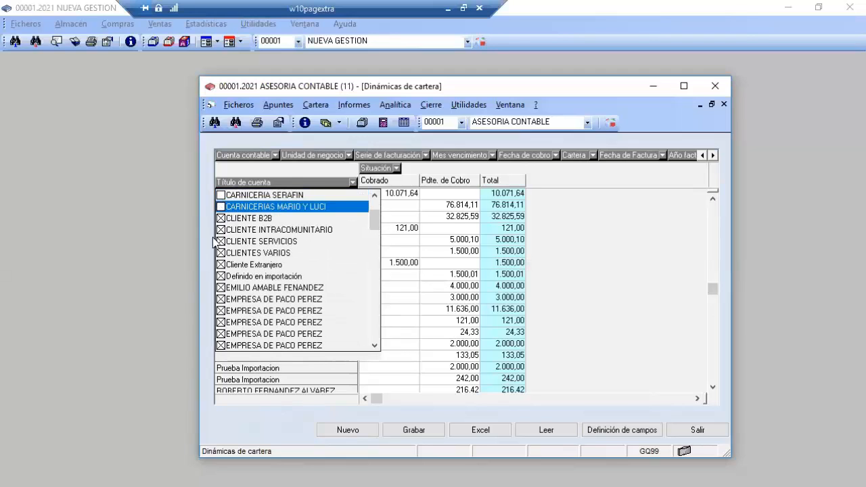
left_click(220, 288)
left_click(221, 299)
left_click(225, 323)
left_click(224, 344)
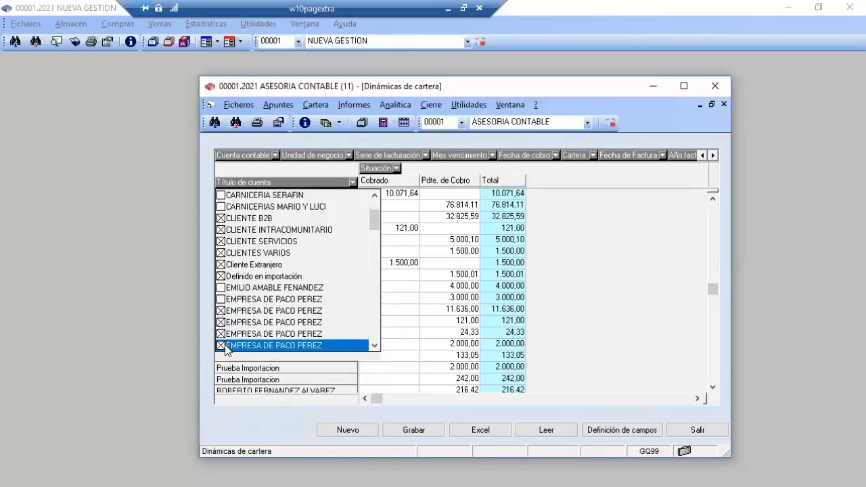
Step: Reselect the excluded accounts in the Título de cuenta filter and apply it
left_click(221, 207)
left_click(221, 195)
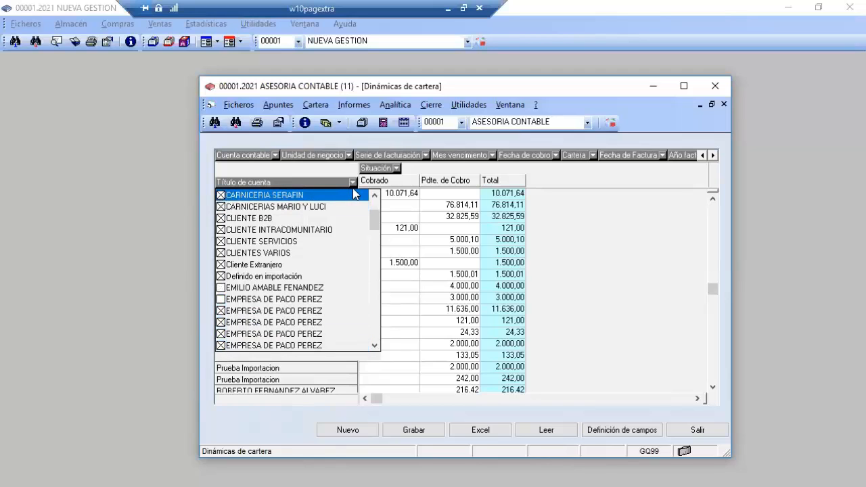
left_click(222, 300)
left_click(221, 287)
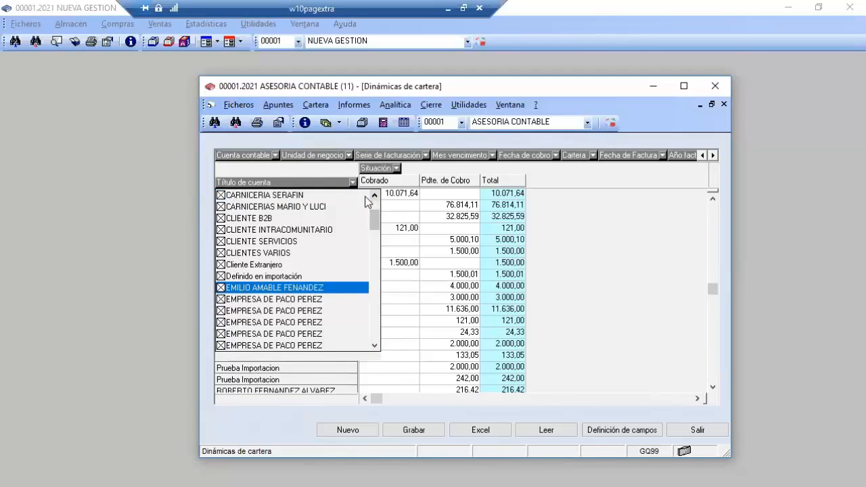
left_click(353, 182)
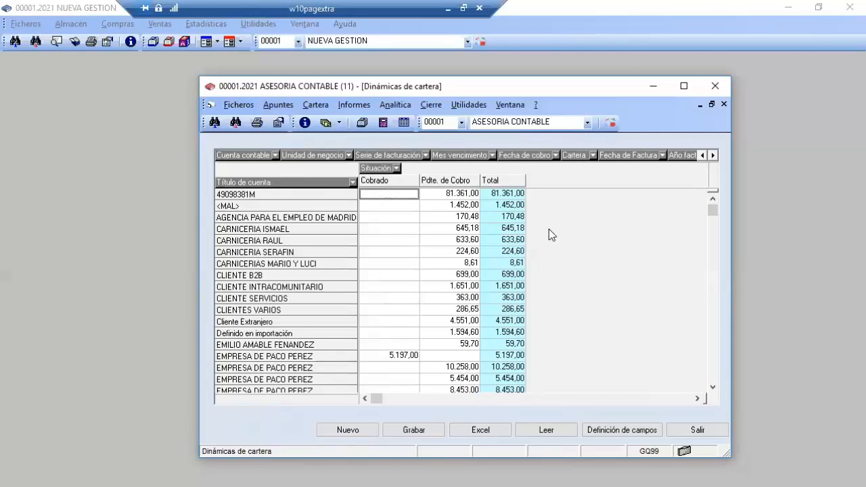
Step: Close the current portfolio statistic, reopen Dinámicas de cartera and start a new one
left_click(699, 431)
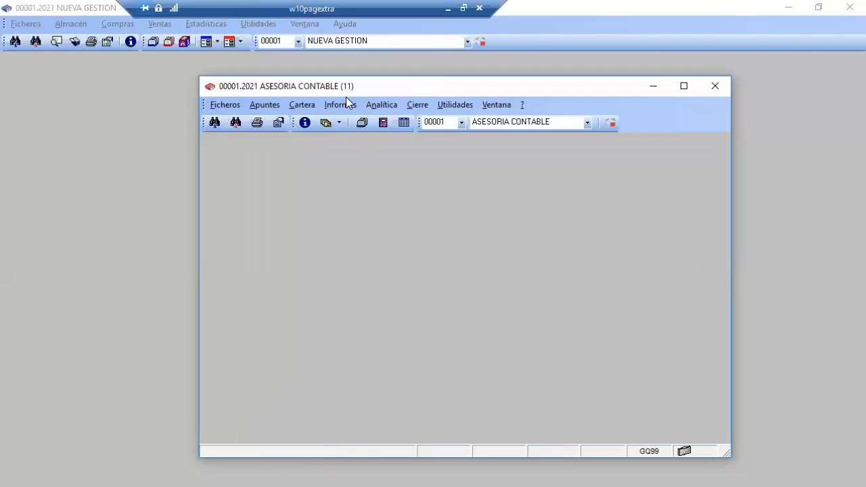
left_click(368, 104)
left_click(307, 107)
left_click(306, 107)
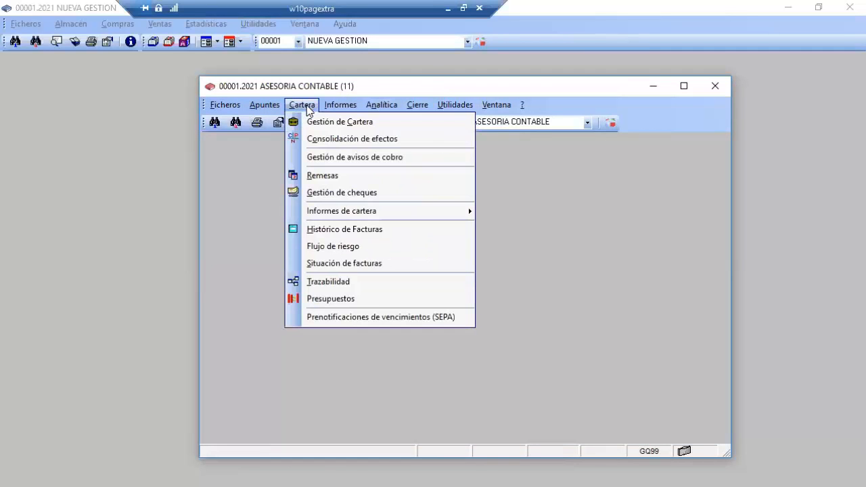
mouse_move(348, 217)
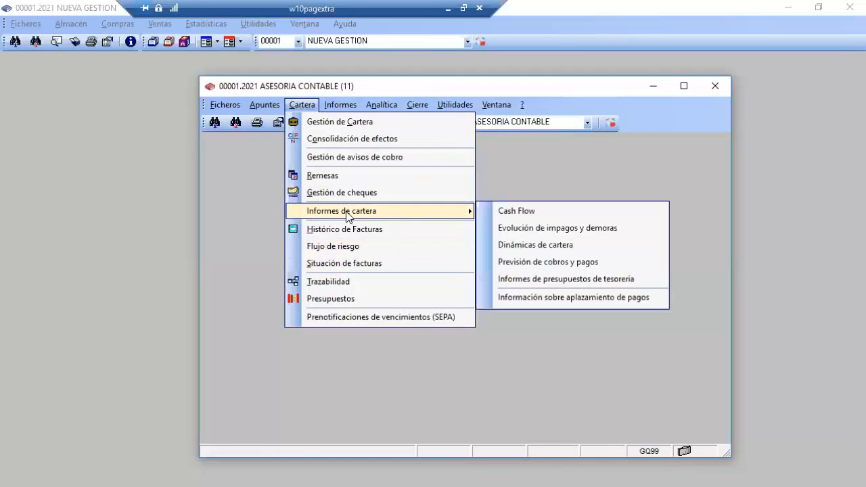
left_click(521, 244)
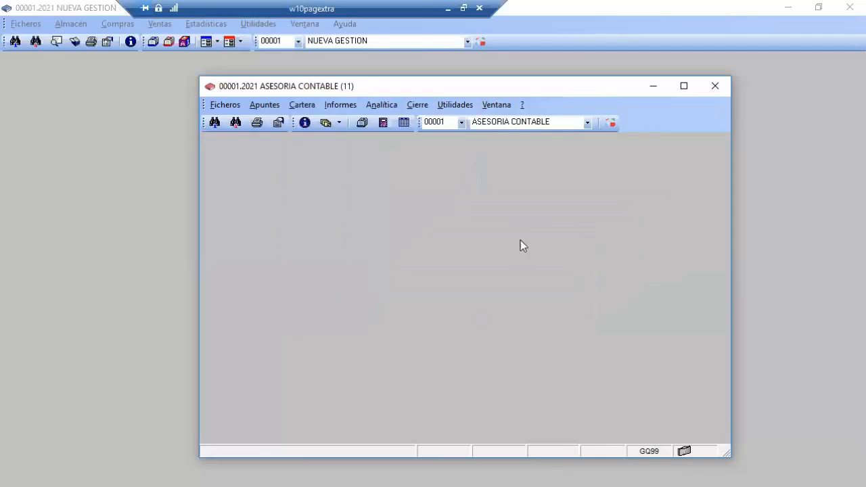
left_click(352, 430)
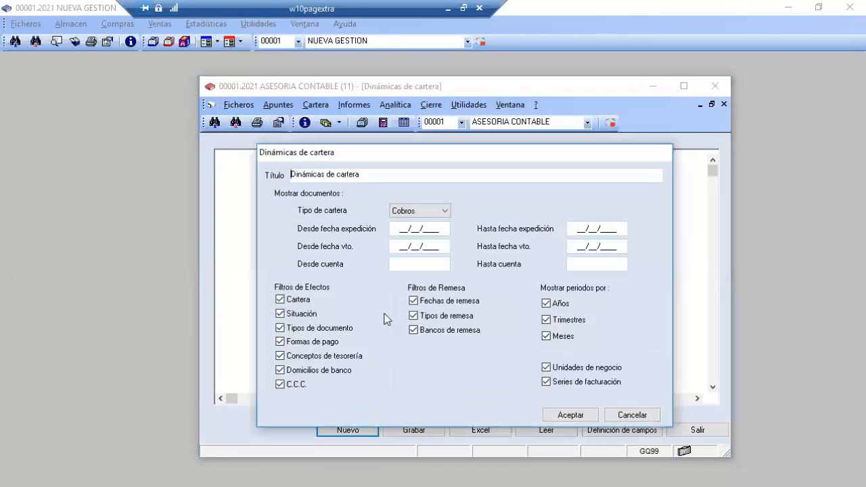
Step: Enter the first customer account of the range as Desde cuenta for the new Cobros statistic
left_click(415, 268)
type("4")
key("Tab")
type("3")
left_click_drag(412, 269, 359, 266)
type("430.1")
key("Tab")
Step: Enter the last customer account of the range as Hasta cuenta and generate the statistic
left_click(603, 263)
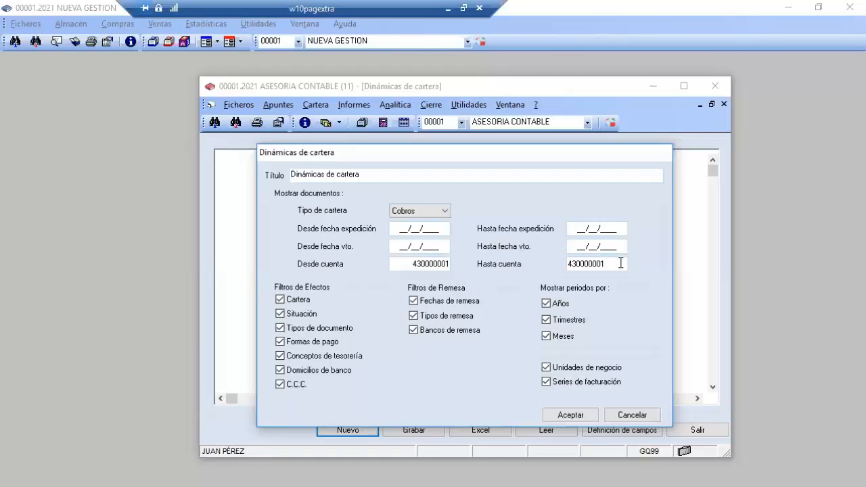
key("BackSpace")
key("BackSpace")
key("BackSpace")
key("BackSpace")
key("BackSpace")
key("BackSpace")
type(".1")
type("0")
key("Tab")
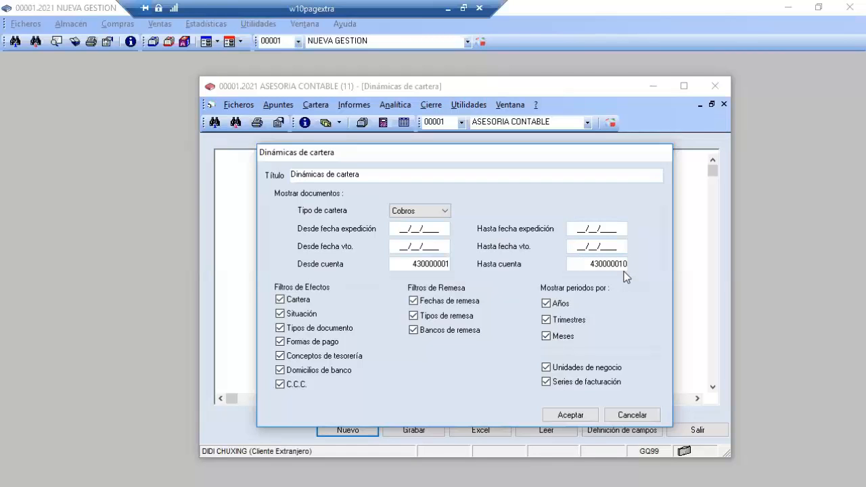
left_click(569, 415)
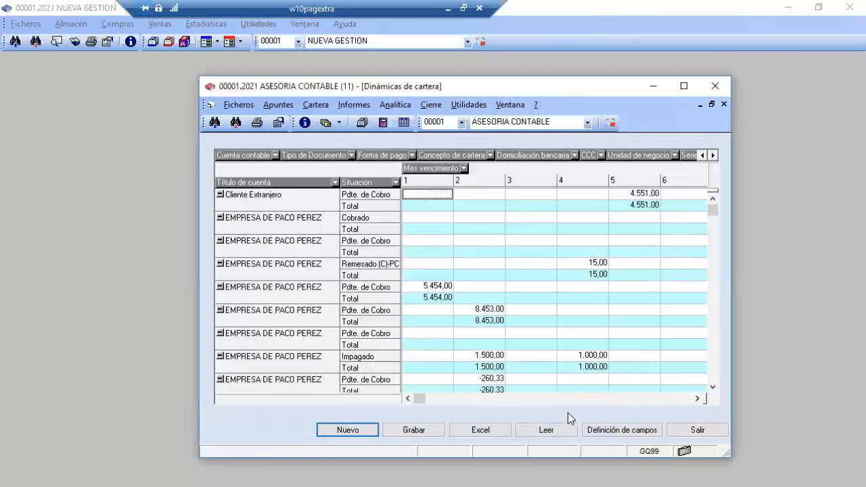
Step: Check which accounts the Título de cuenta filter of the new statistic offers
left_click(335, 182)
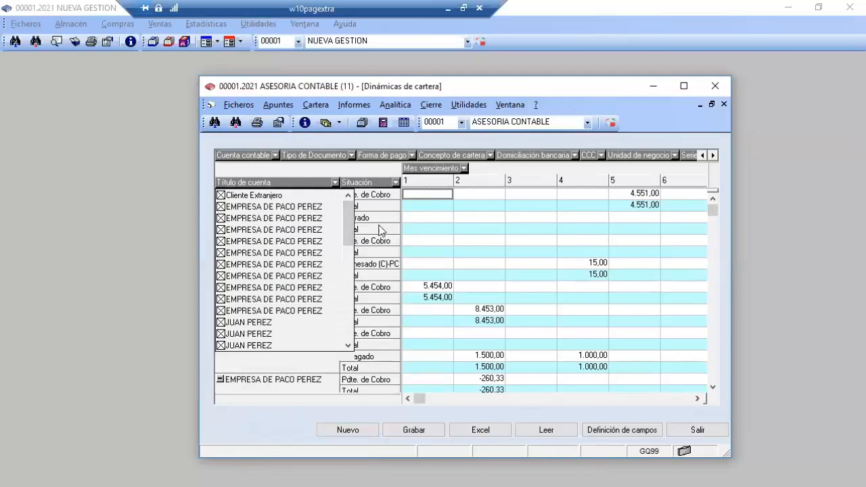
left_click(479, 206)
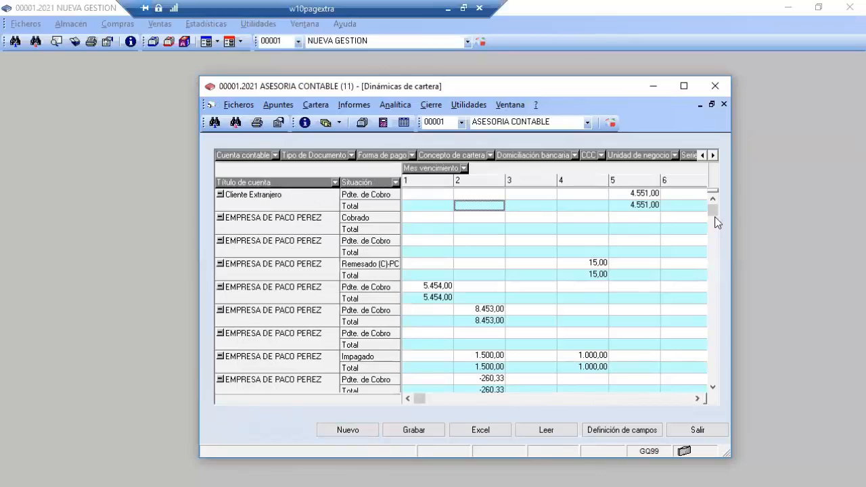
left_click(654, 85)
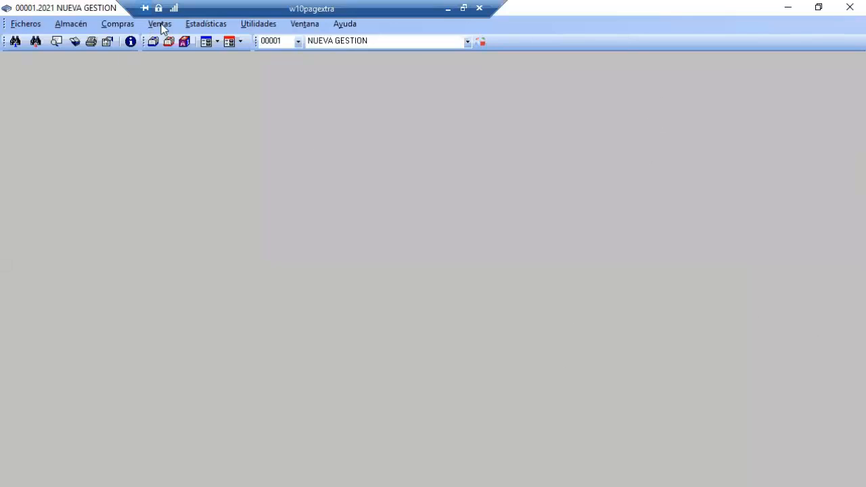
left_click(118, 23)
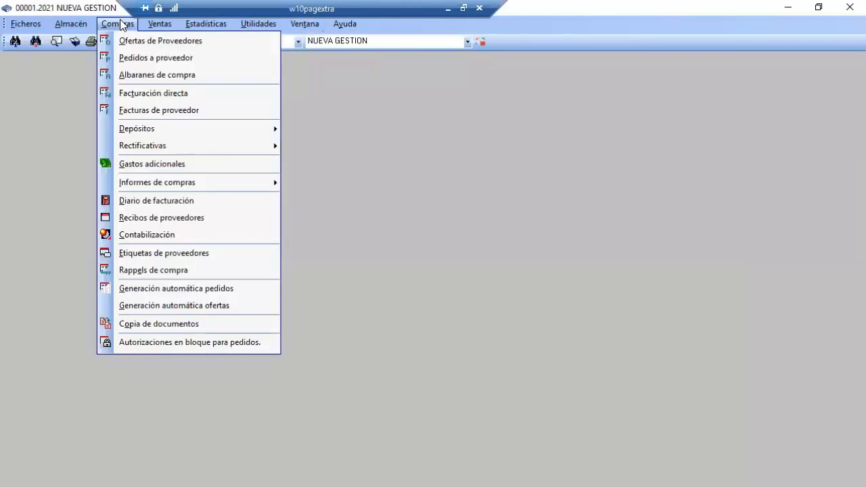
mouse_move(209, 24)
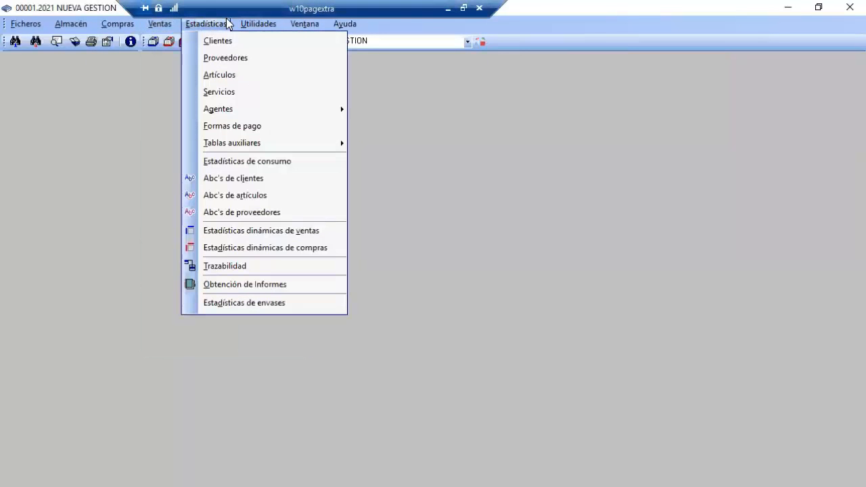
key("Escape")
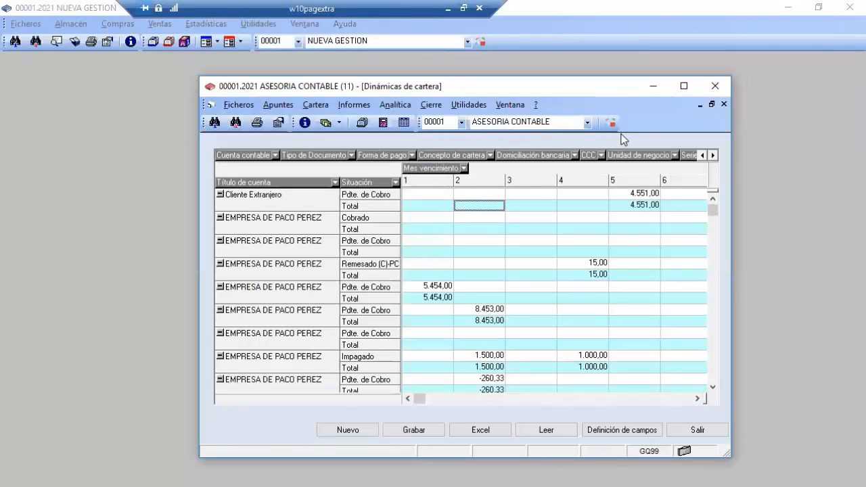
Step: Switch to the PowerPoint presentation and show slide 23 about Dinámicas de Analítica
left_click(448, 8)
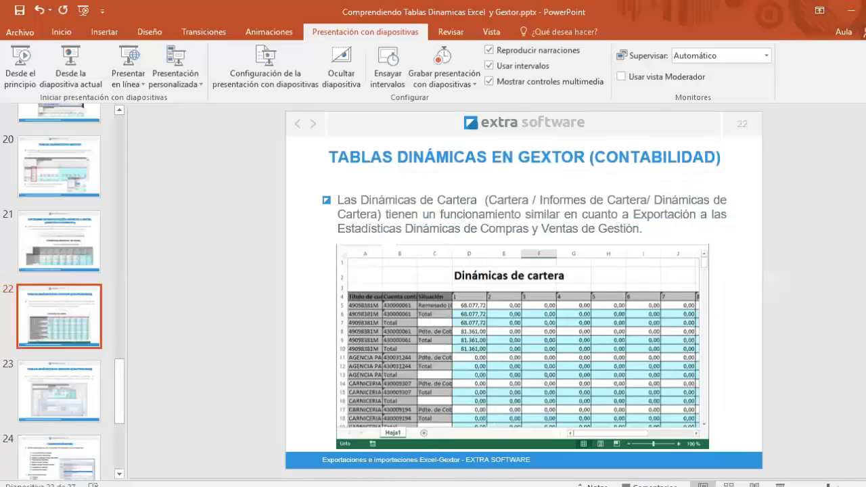
left_click(73, 390)
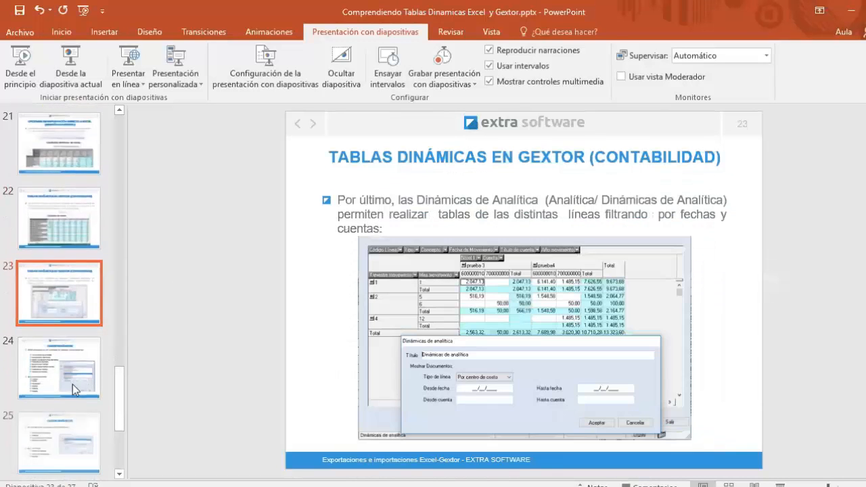
left_click(72, 385)
left_click(76, 300)
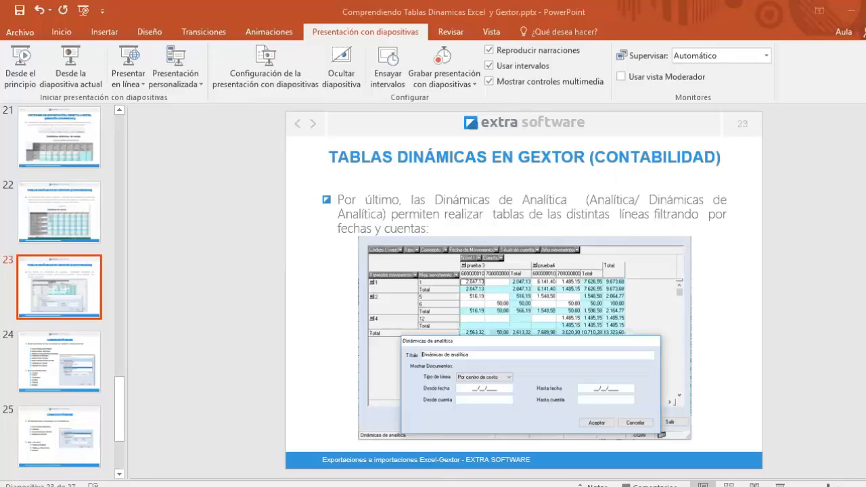
Step: Switch to Gextor, close Dinámicas de cartera and open Cubos dinámicos de Excel in the NUEVA GESTION company
left_click(384, 486)
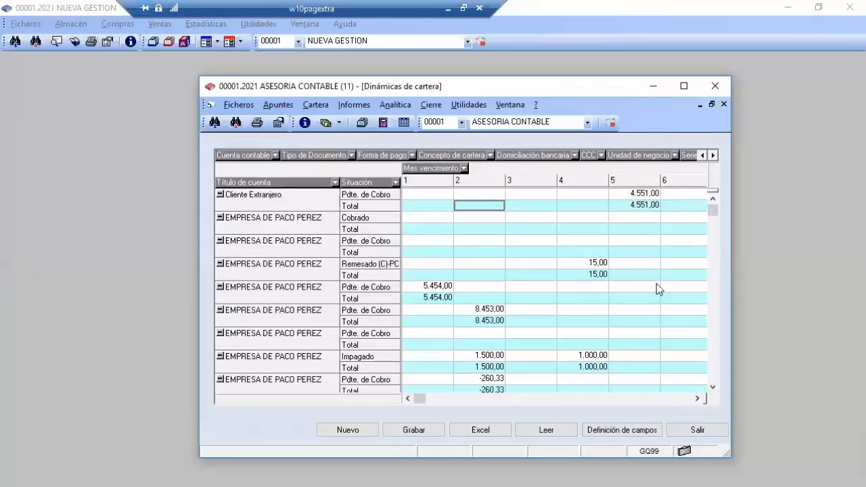
left_click(701, 433)
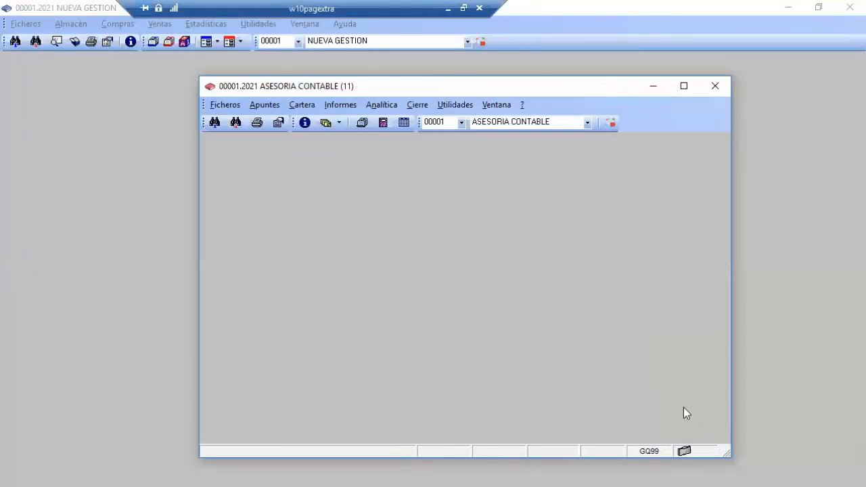
left_click(643, 87)
left_click(258, 24)
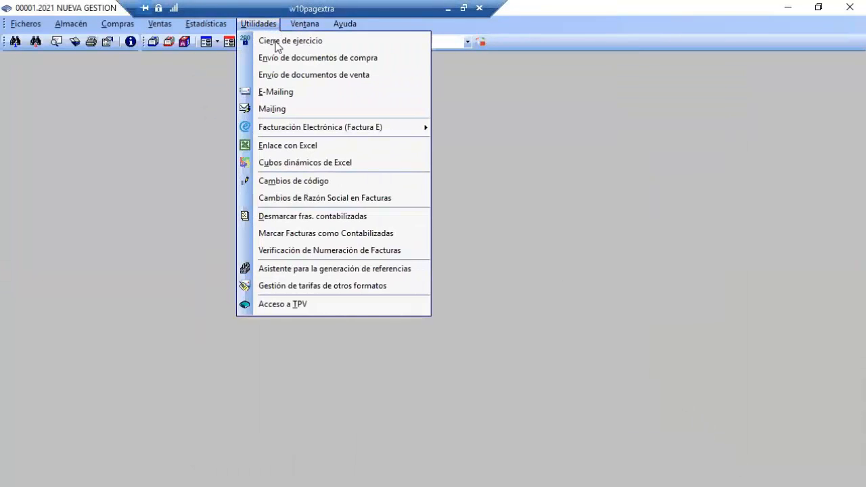
left_click(276, 165)
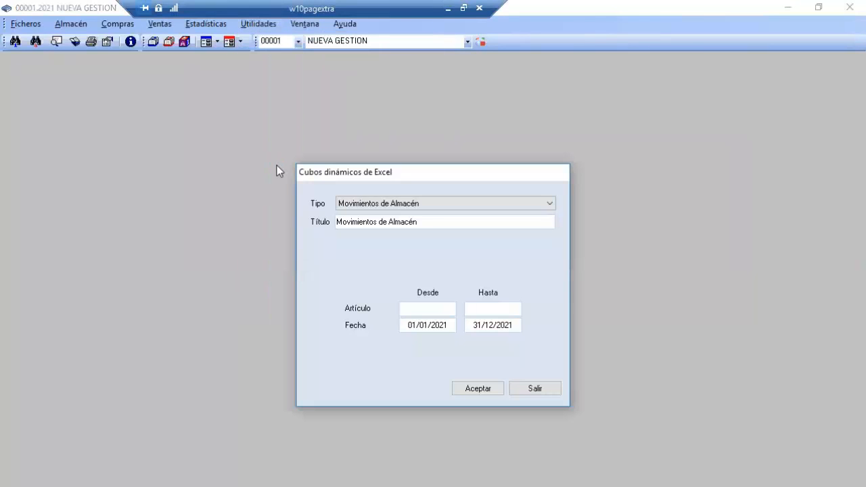
Step: Switch to the ASESORIA CONTABLE accounting window and open its Cubos dinámicos de Excel utility
key("alt+Tab")
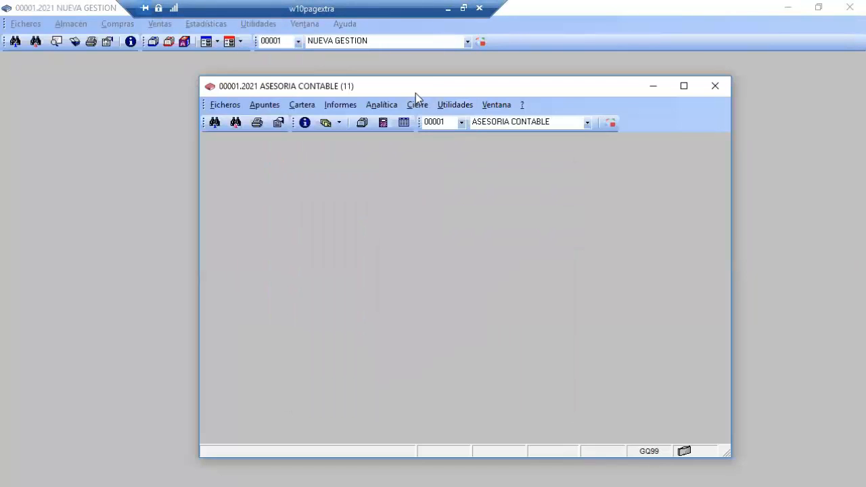
left_click(455, 105)
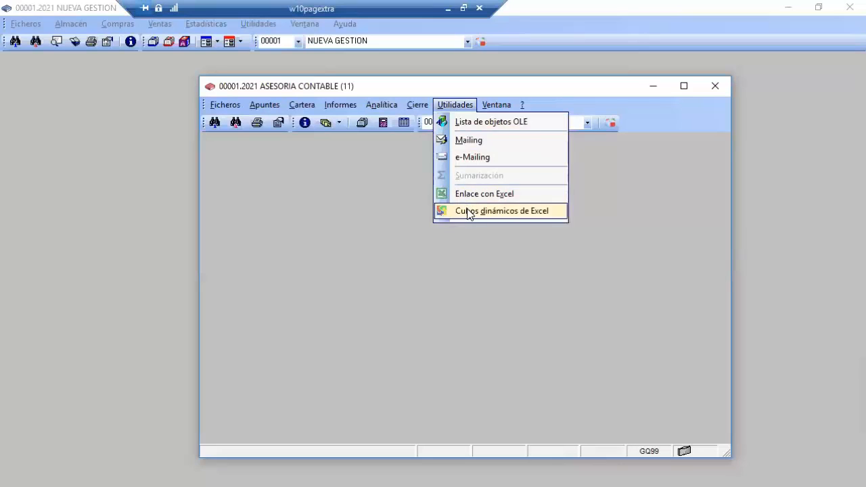
left_click(468, 212)
left_click(570, 363)
Step: Switch to the PowerPoint presentation, present slides 24 and 25 about Cubos Dinámicos and end the slide show
key("alt+Tab")
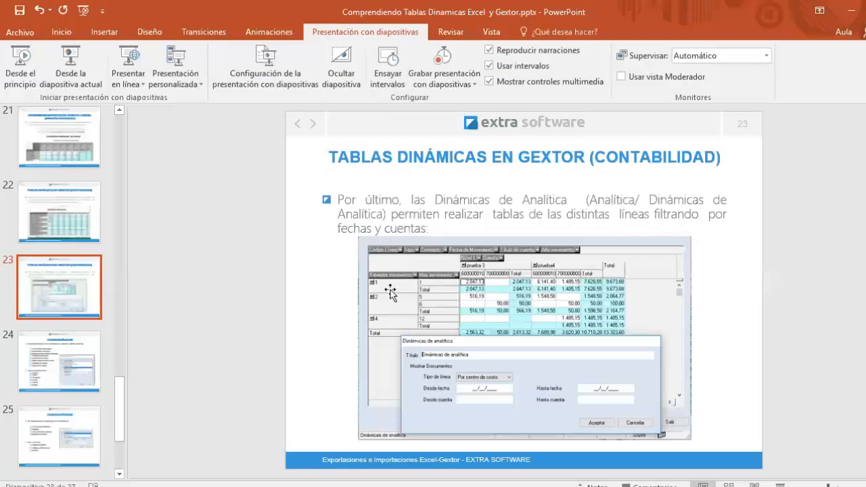
left_click(94, 358)
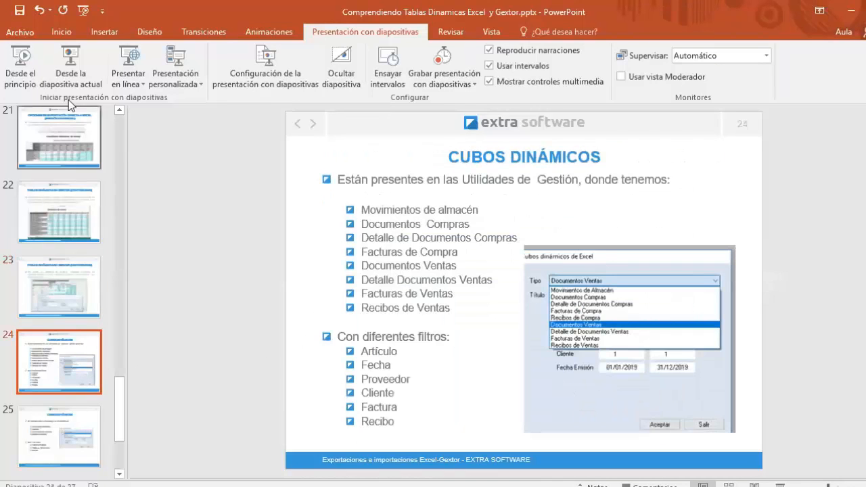
left_click(70, 68)
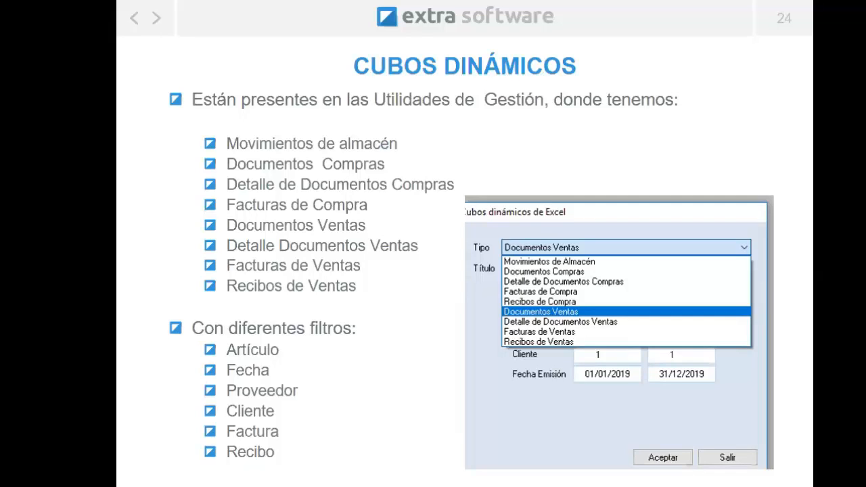
key("Right")
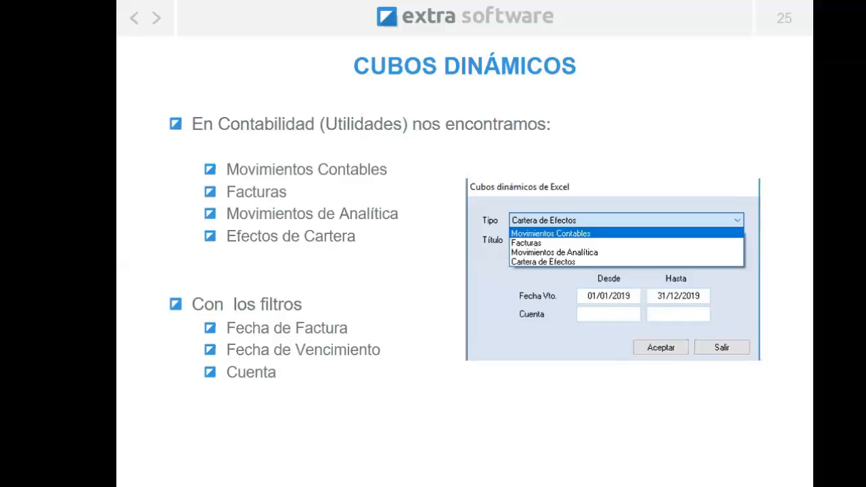
key("Escape")
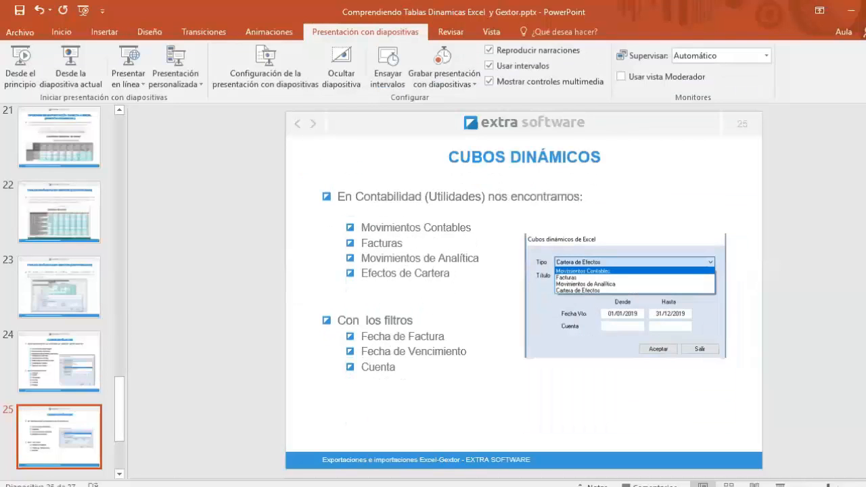
key("alt+Tab")
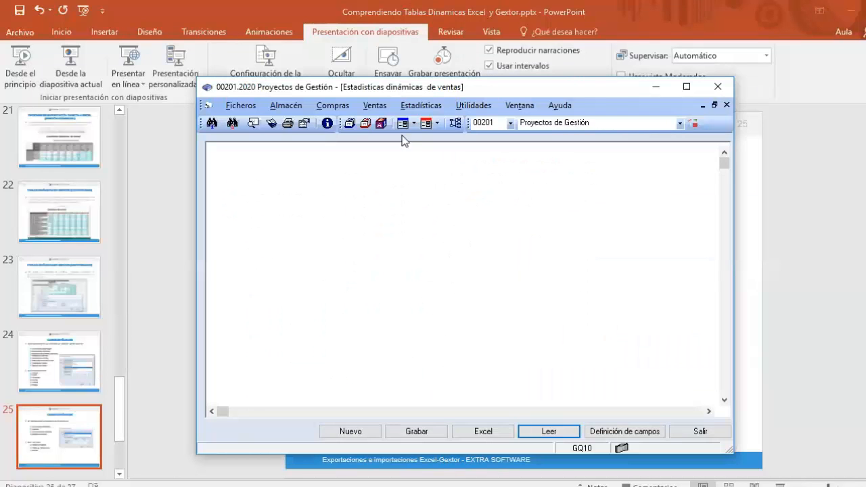
left_click(360, 106)
mouse_move(473, 106)
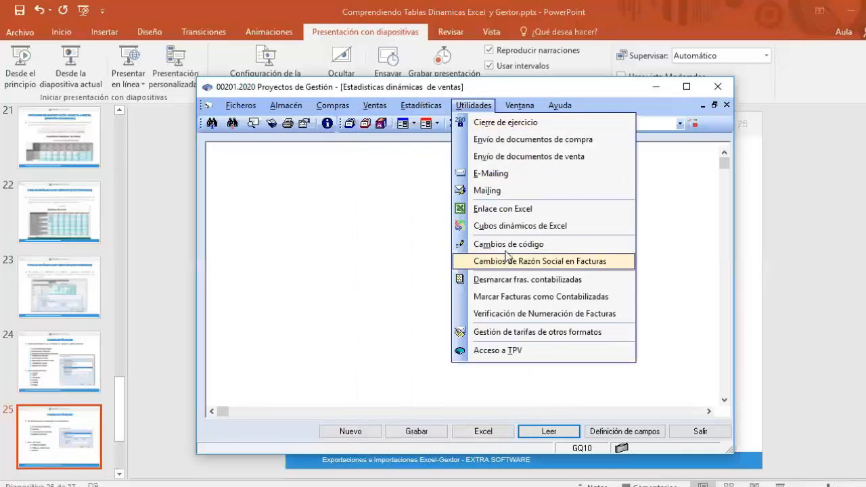
left_click(509, 225)
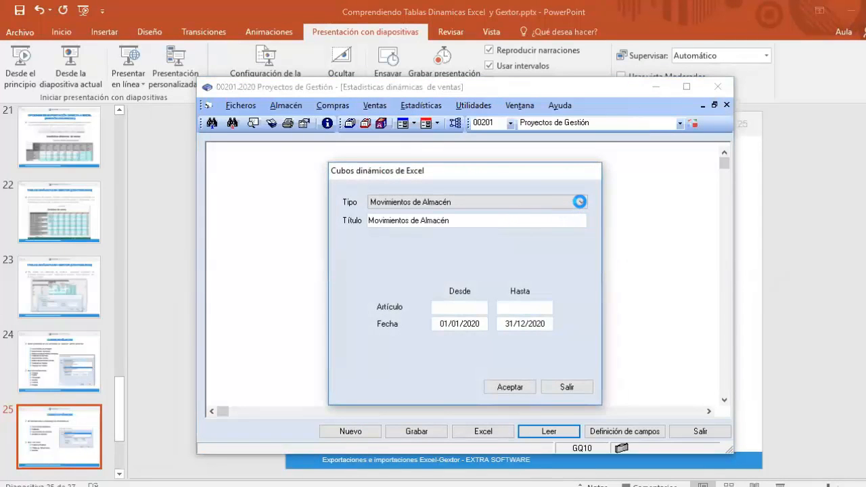
left_click(581, 202)
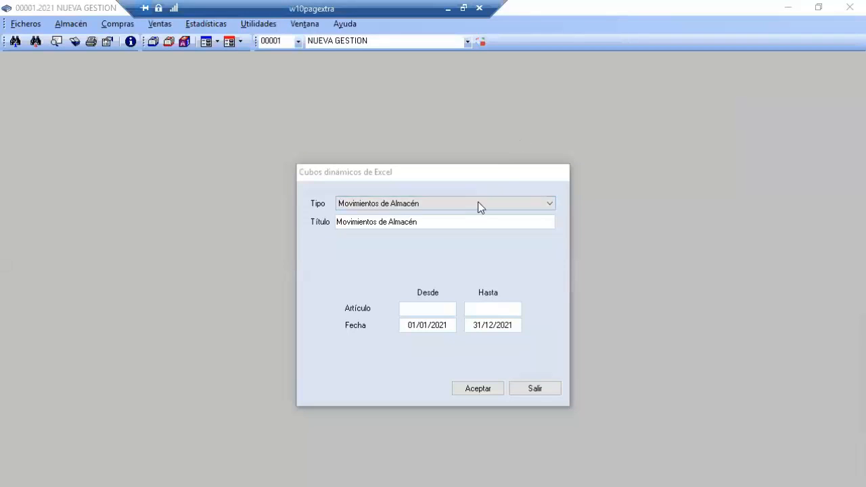
Step: Choose Facturas de Ventas as the type of Excel dynamic cube in NUEVA GESTION
left_click(478, 203)
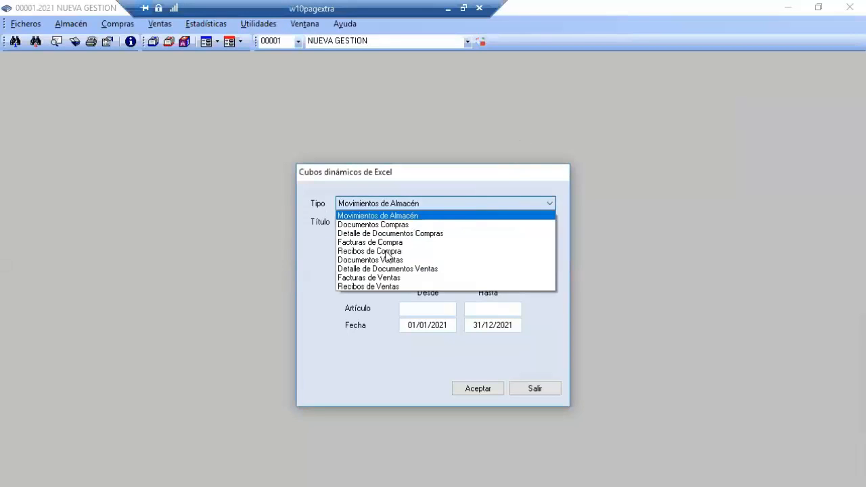
left_click(382, 277)
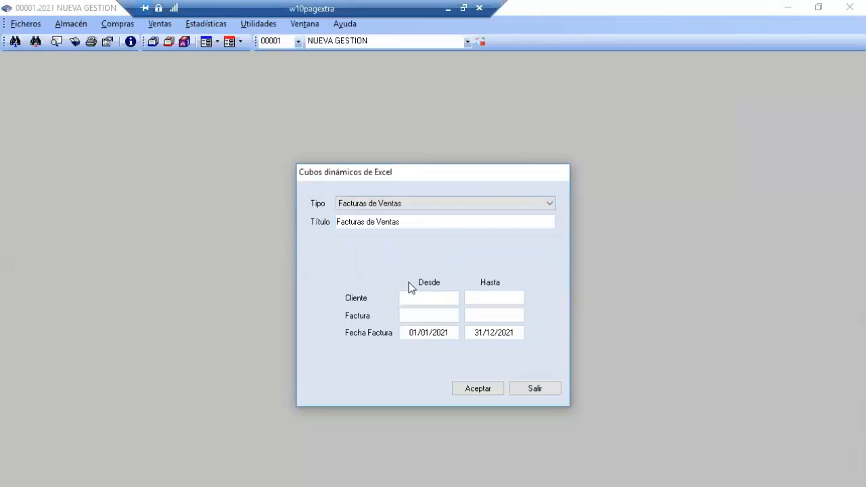
left_click(420, 299)
Step: Set the cube's Fecha Factura range from 01/01/2019 to 31/12/2019 and generate it in Excel
left_click(442, 333)
left_click_drag(442, 333, 433, 334)
type("19")
left_click(518, 332)
left_click_drag(518, 333, 497, 332)
type("19")
left_click(422, 296)
left_click(477, 388)
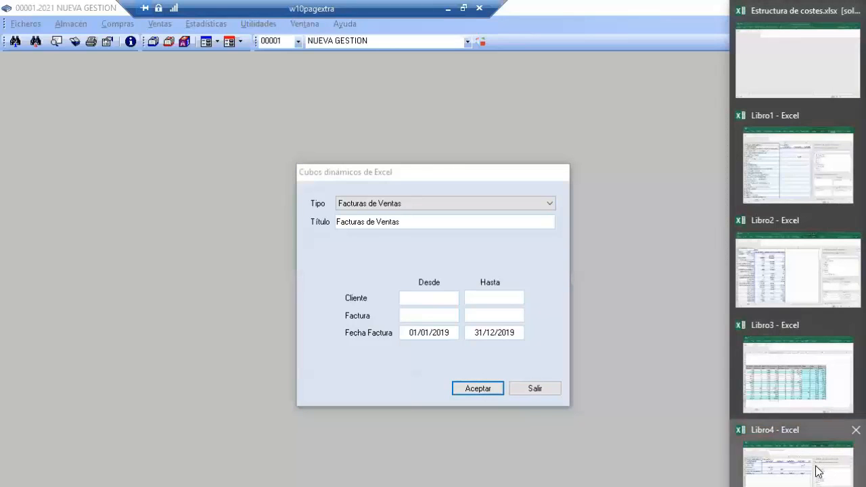
Step: Open the generated Libro4 workbook in Excel at full size and look over the pivot table's available fields
left_click(818, 469)
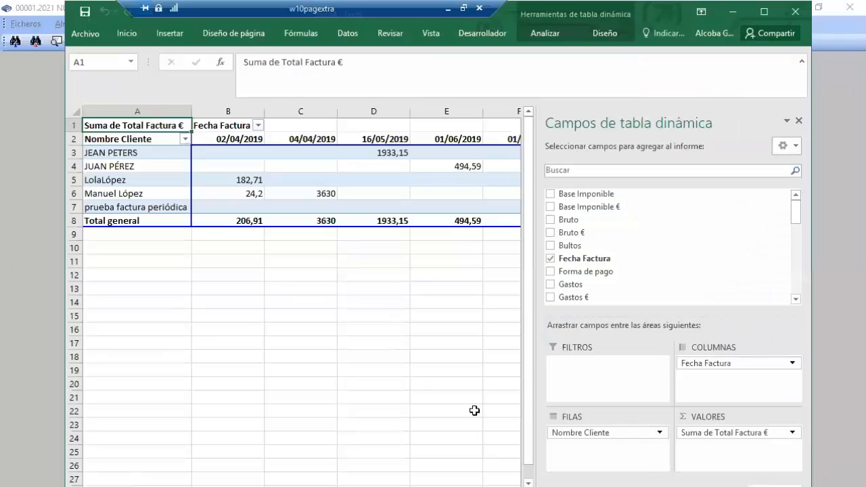
left_click(764, 12)
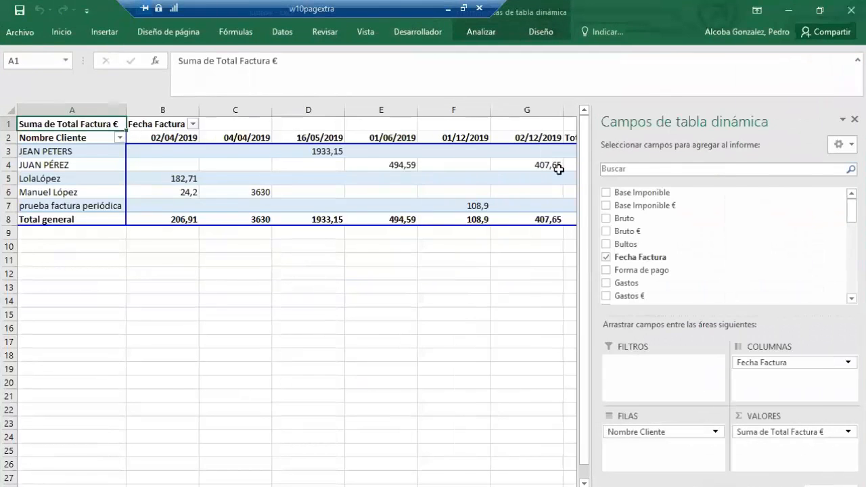
mouse_move(559, 169)
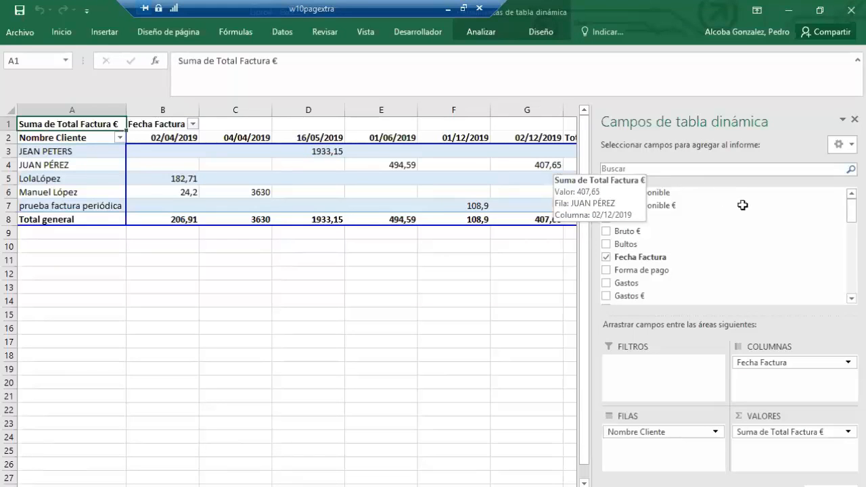
left_click_drag(852, 207, 856, 157)
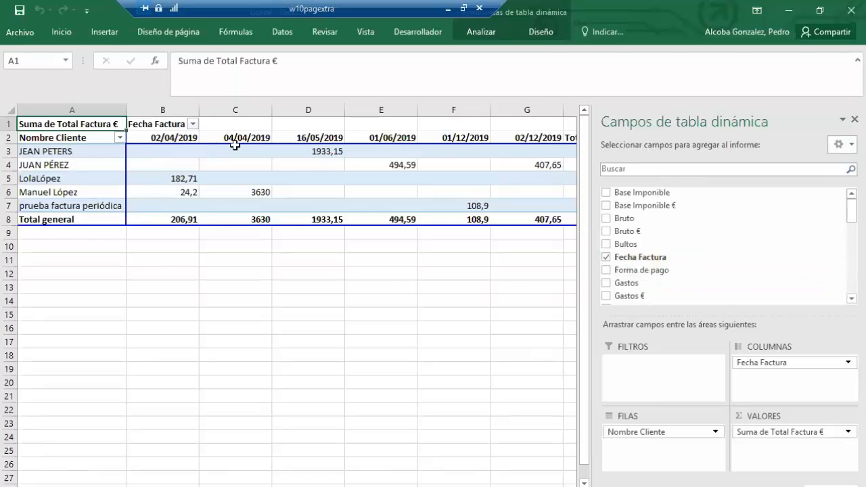
scroll(853, 210, "down", 1)
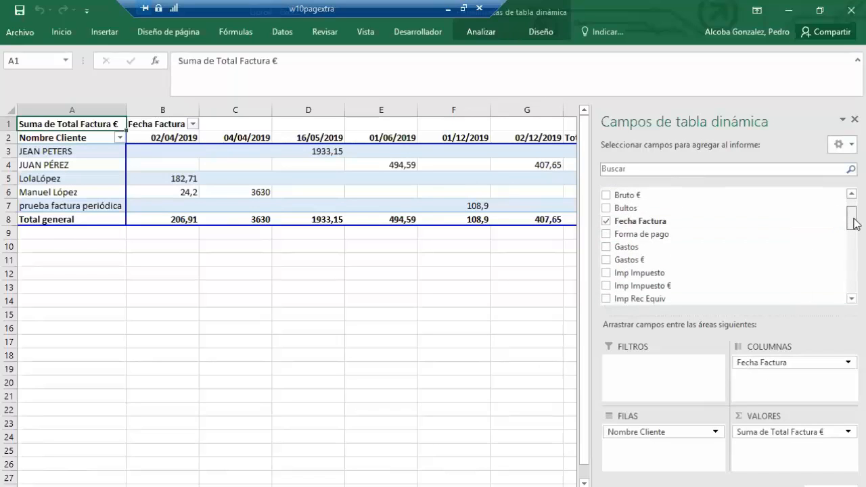
scroll(851, 224, "up", 1)
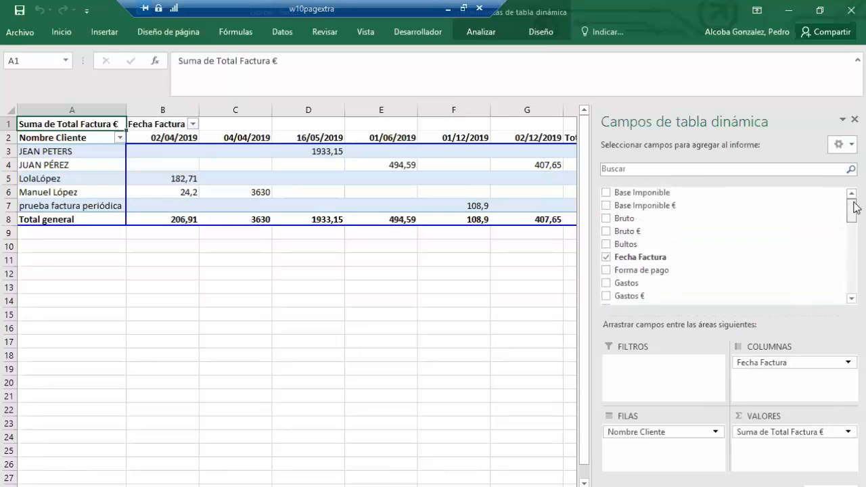
Step: Add Base Imponible € and Imp Impuesto € to the pivot table's values
left_click_drag(693, 279, 791, 427)
left_click_drag(853, 218, 853, 232)
left_click_drag(649, 261, 774, 437)
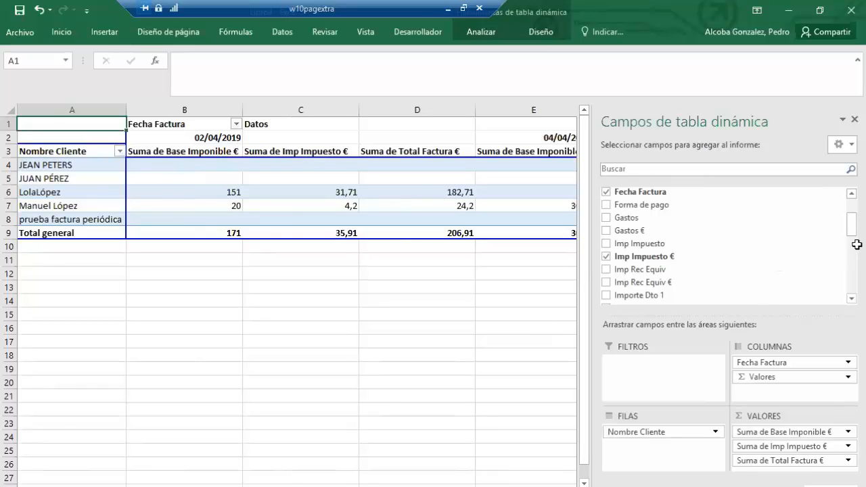
Step: Replace Fecha Factura with Número Factura in the pivot table's columns
left_click_drag(852, 225, 855, 201)
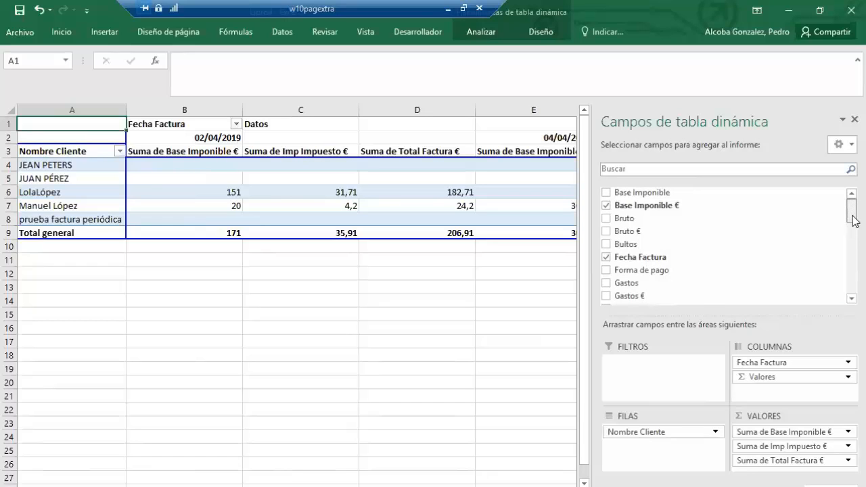
left_click_drag(853, 216, 852, 220)
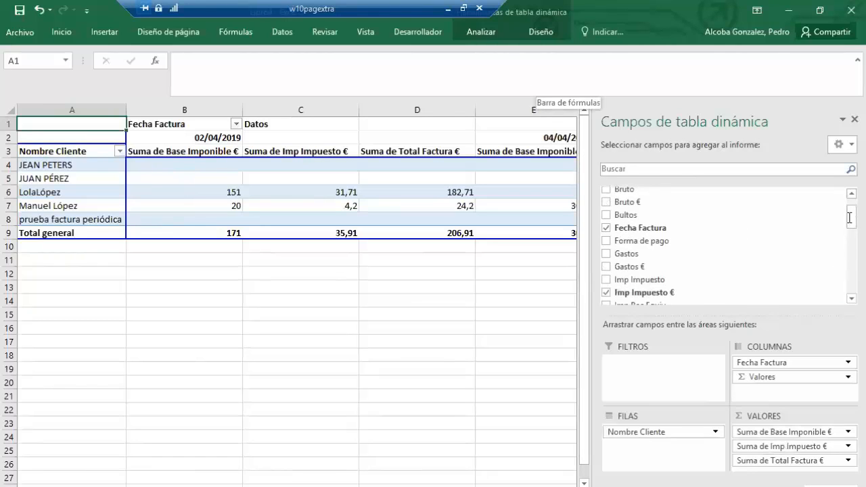
left_click_drag(851, 210, 852, 245)
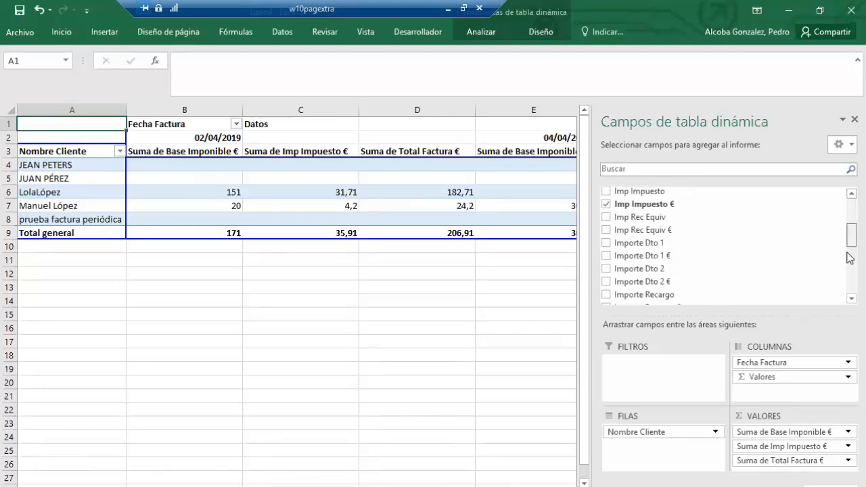
left_click(850, 258)
left_click_drag(617, 215, 737, 290)
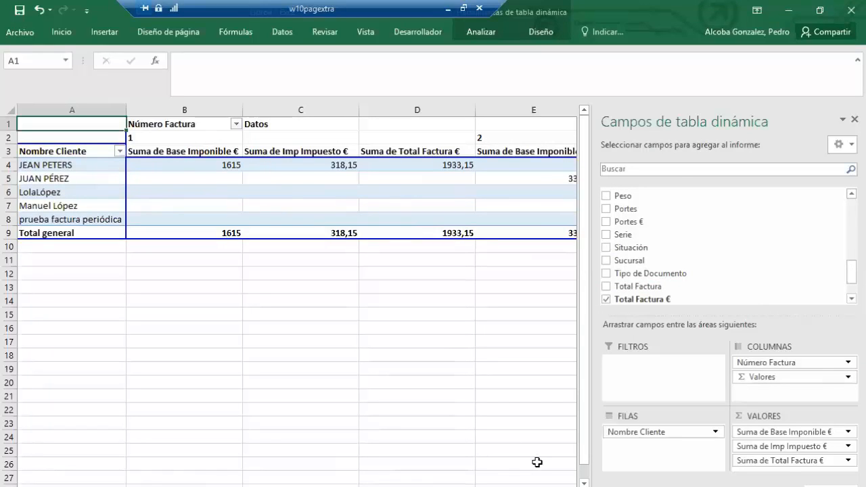
Step: Check which invoice numbers the Número Factura filter offers and leave the filter unapplied
left_click(235, 124)
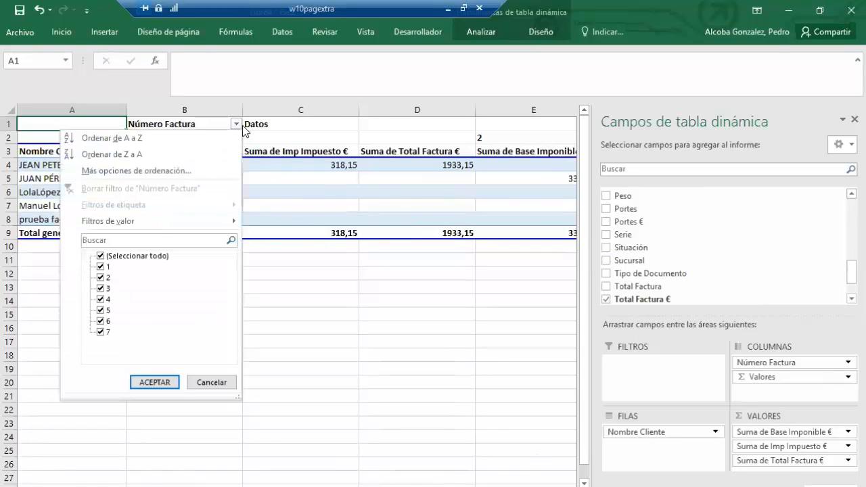
left_click(101, 257)
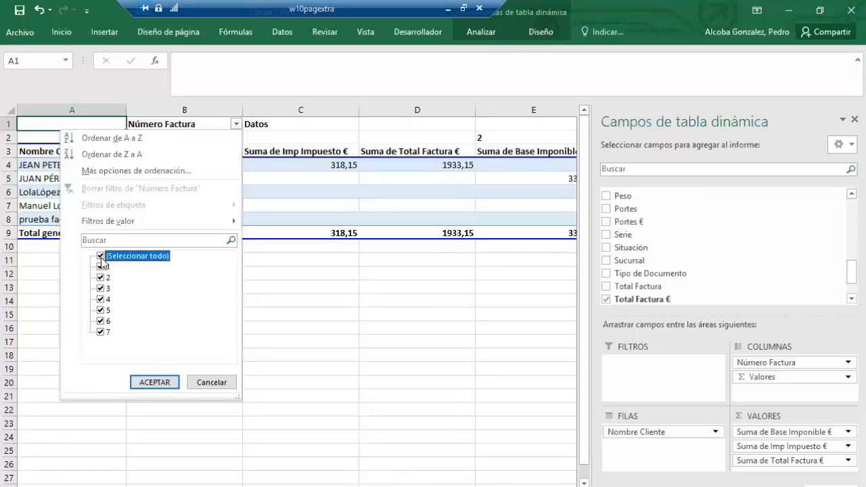
left_click(101, 256)
left_click(212, 382)
left_click(213, 384)
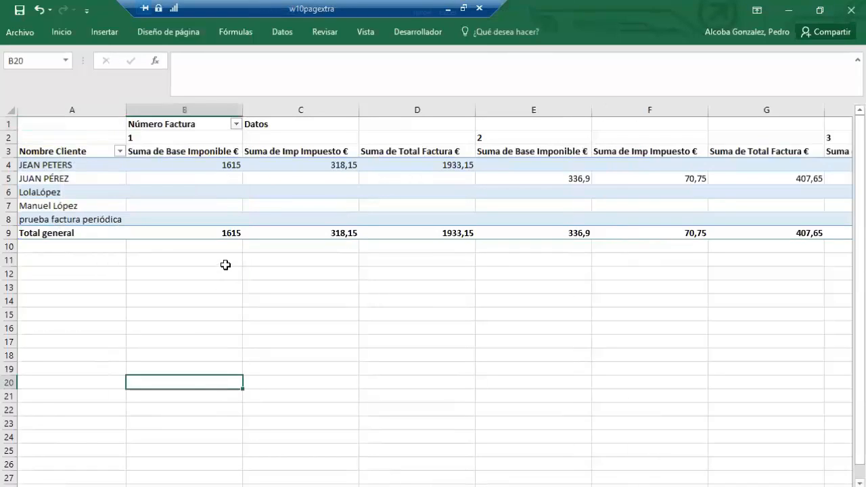
left_click(236, 124)
left_click(281, 261)
Step: Remove Número Factura from the pivot table's columns
double_click(379, 165)
left_click(373, 166)
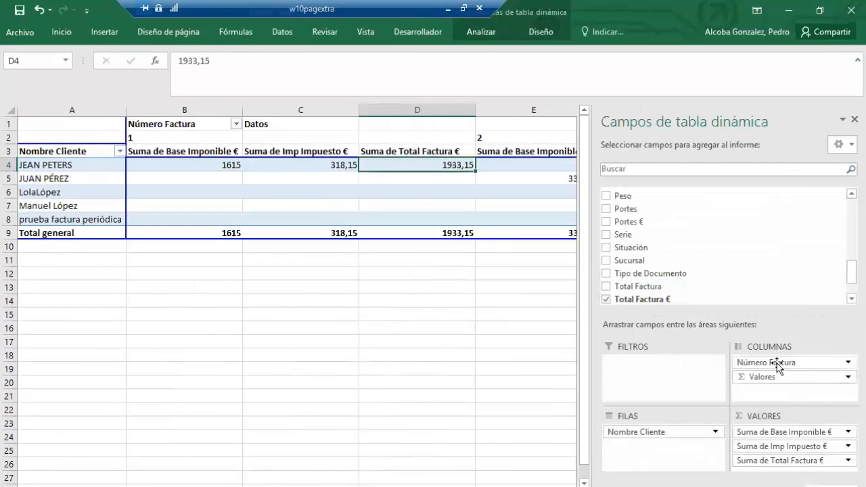
left_click_drag(776, 363, 752, 265)
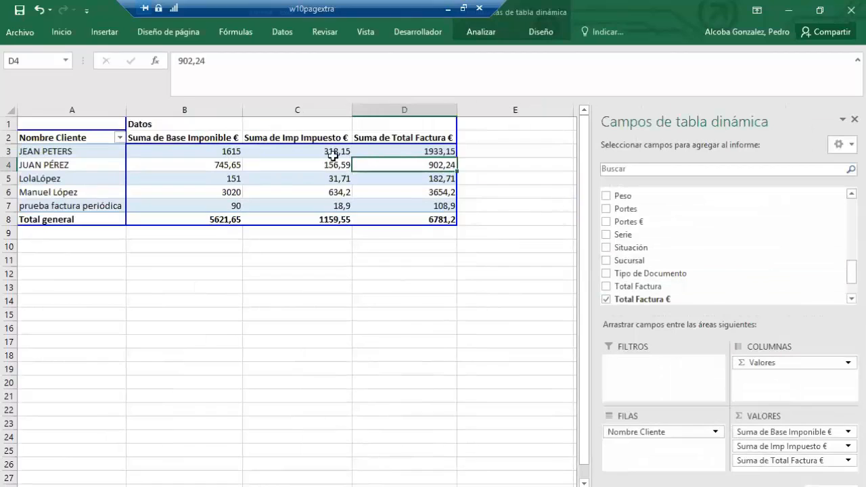
Step: Examine the Total Factura € amounts of the first three customers in the pivot table
left_click(415, 151)
left_click(411, 166)
left_click(409, 178)
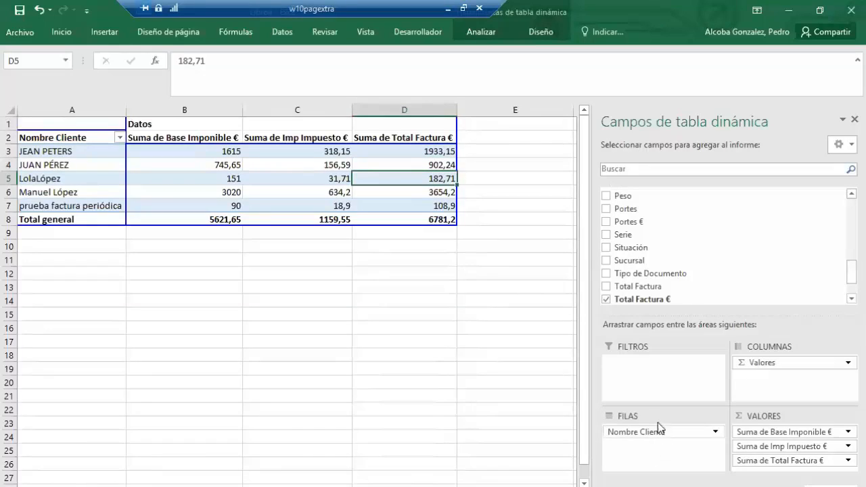
Step: Replace Nombre Cliente with Número Factura in the pivot table's rows and check the amounts of invoice 1
left_click_drag(851, 277, 851, 245)
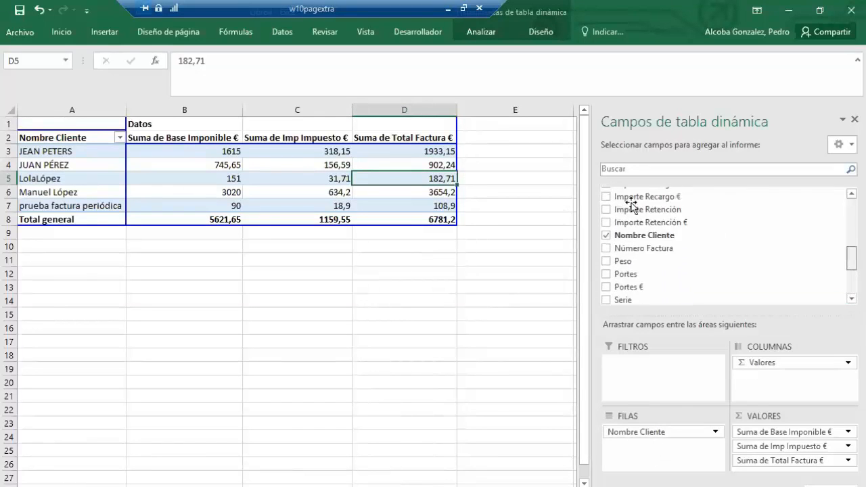
left_click_drag(644, 259, 643, 452)
left_click_drag(697, 431, 704, 272)
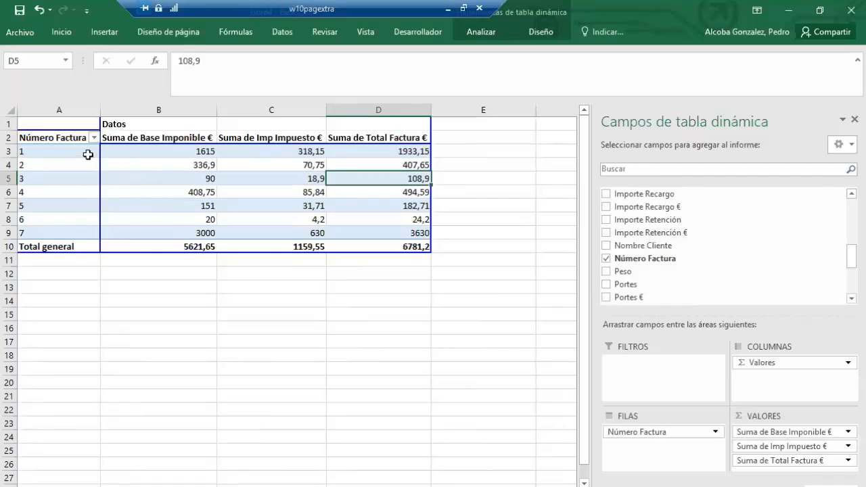
left_click(151, 155)
left_click(236, 149)
left_click(340, 150)
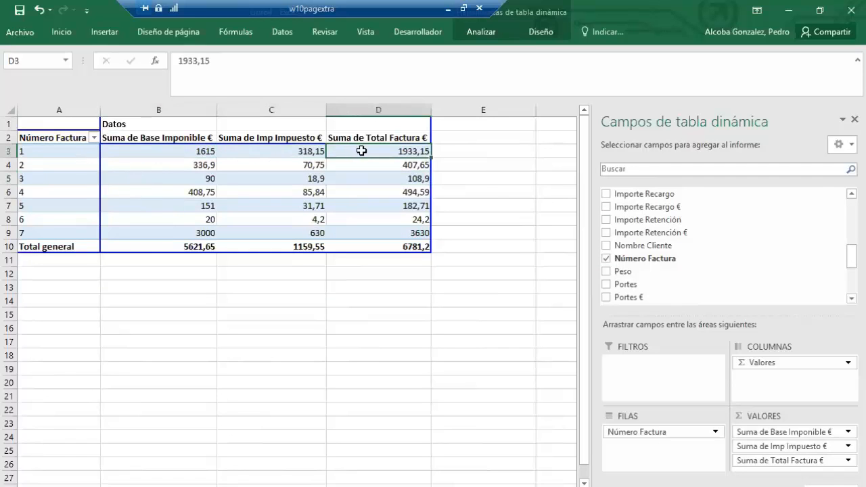
Step: Add Nombre Cliente to the pivot table's columns and filter it to only the first listed customer
left_click_drag(643, 245, 737, 362)
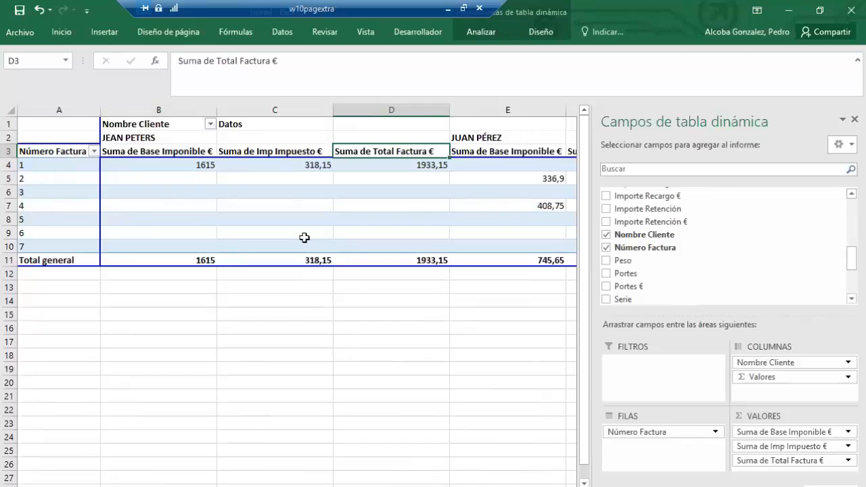
left_click(210, 124)
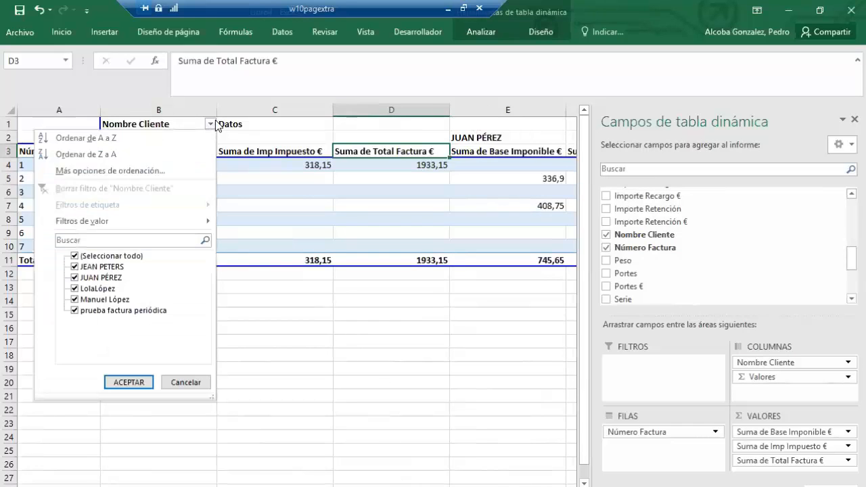
left_click(76, 258)
left_click(76, 259)
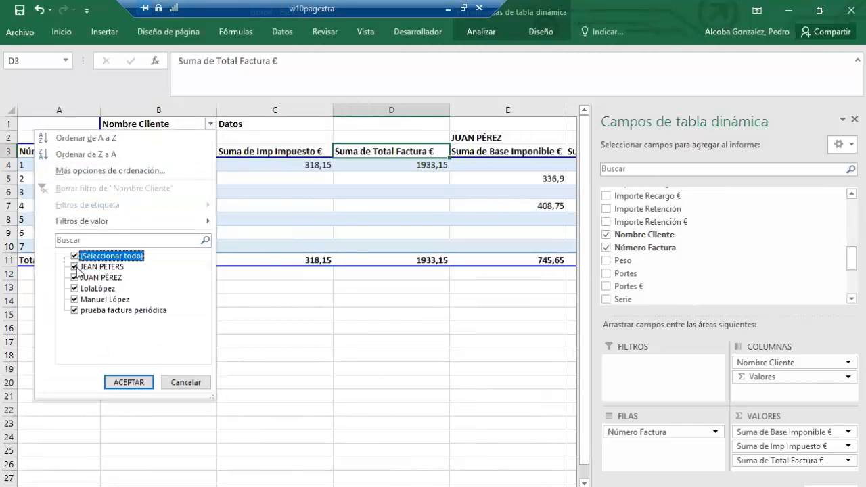
left_click(77, 258)
left_click(75, 266)
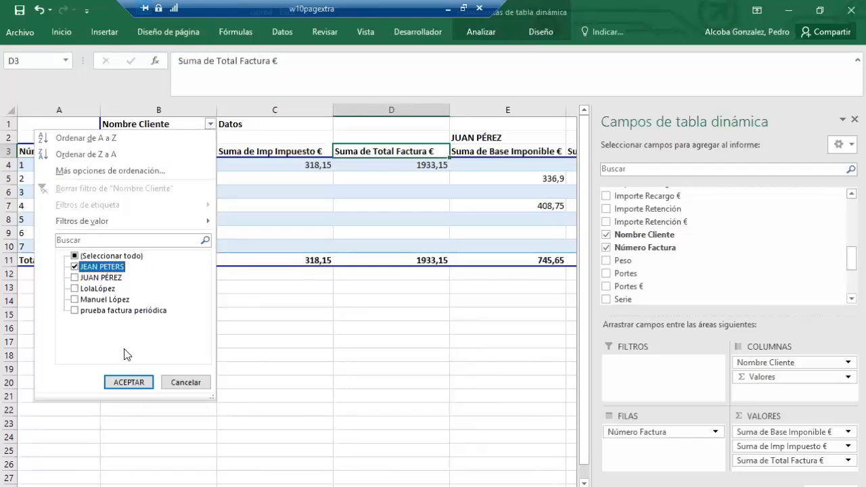
left_click(128, 383)
Step: Reset the Nombre Cliente column filter so that all customers are selected
left_click(211, 124)
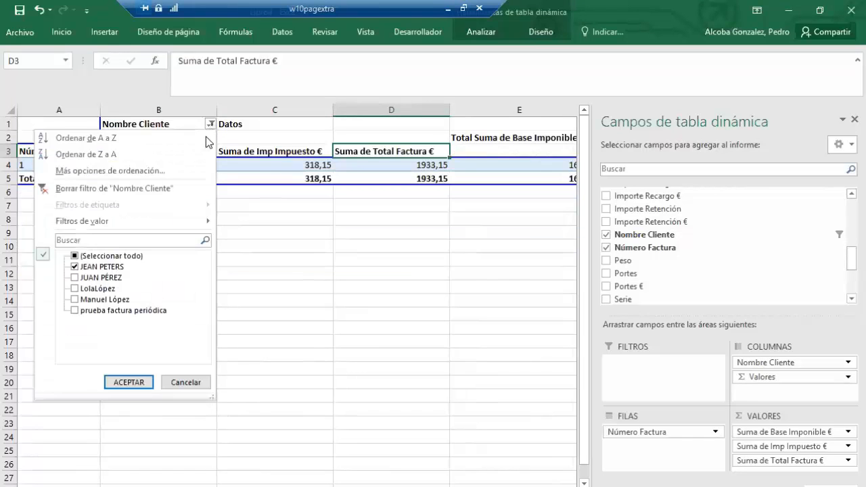
left_click(75, 257)
left_click(139, 383)
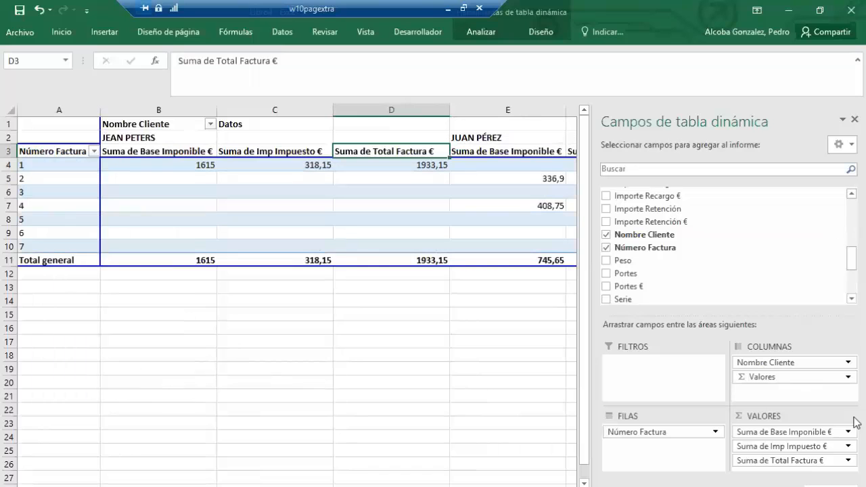
Step: Move Nombre Cliente from the columns to the report filter area and filter the pivot table by the first listed customer
left_click_drag(779, 365, 640, 365)
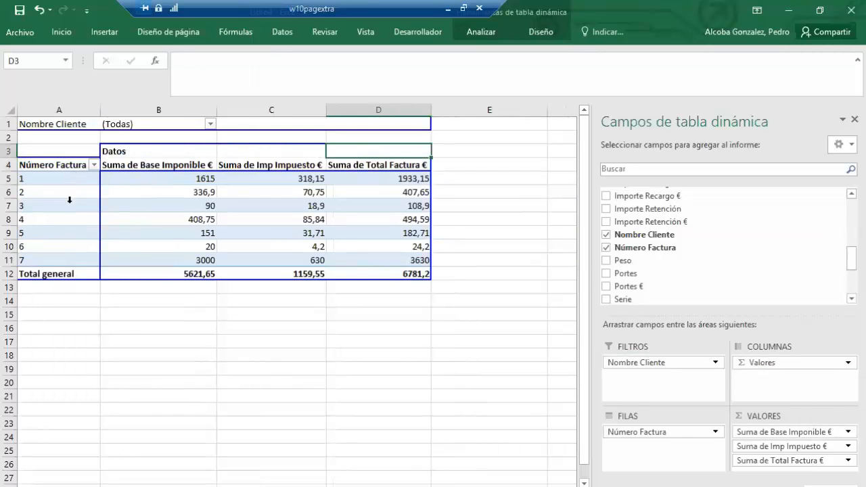
left_click(210, 124)
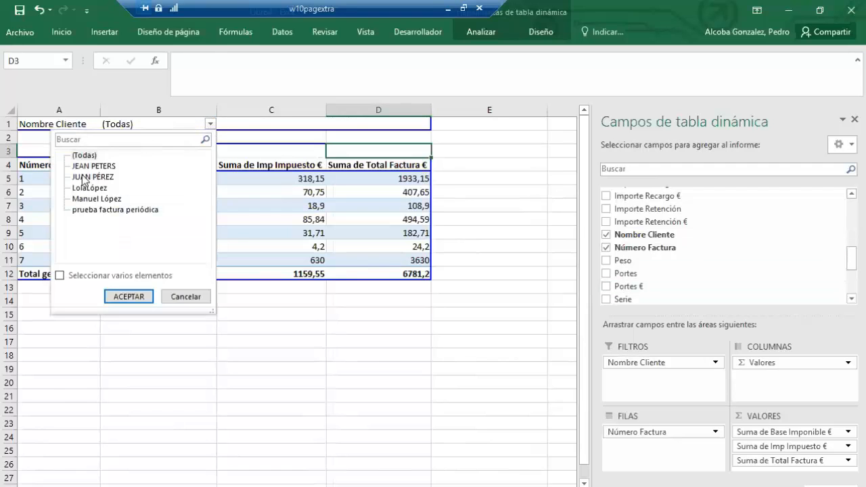
left_click(84, 165)
left_click(129, 298)
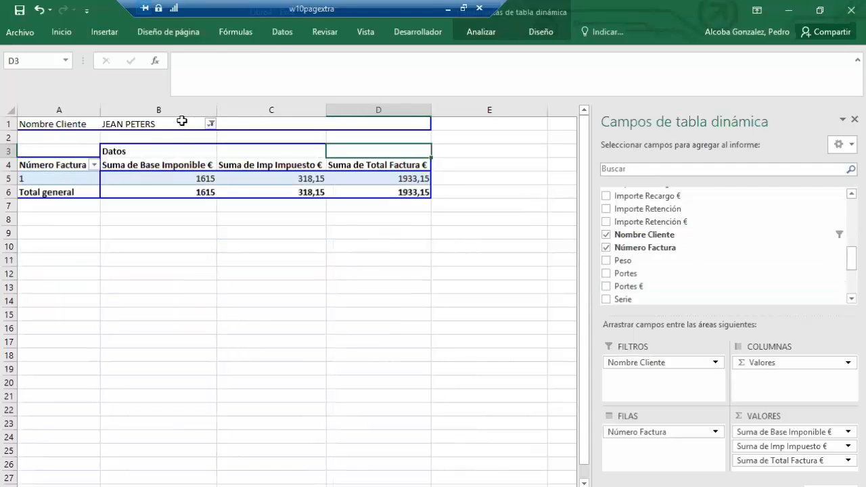
Step: Change the Nombre Cliente report filter to the second listed customer
left_click(211, 124)
left_click(101, 177)
left_click(149, 296)
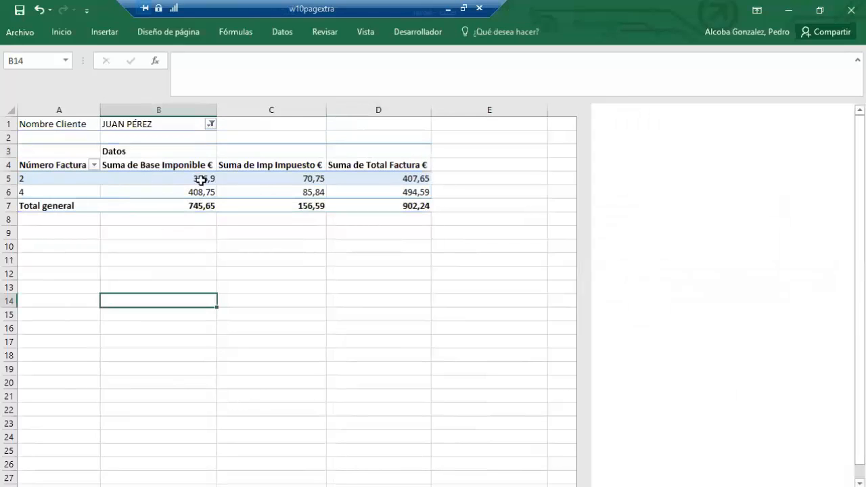
Step: Change the Nombre Cliente report filter to the third listed customer
left_click(211, 124)
left_click(93, 198)
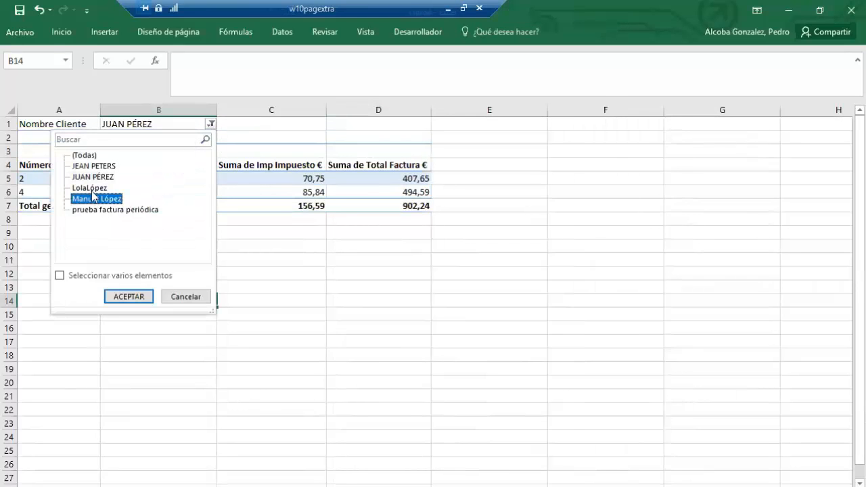
left_click(88, 187)
left_click(125, 295)
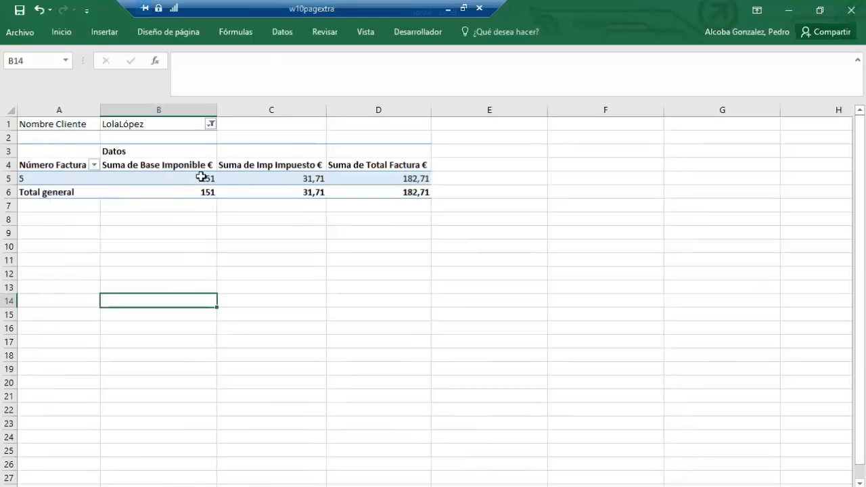
Step: Change the Nombre Cliente report filter to prueba factura periódica
left_click(211, 124)
left_click(212, 123)
left_click(211, 124)
left_click(95, 210)
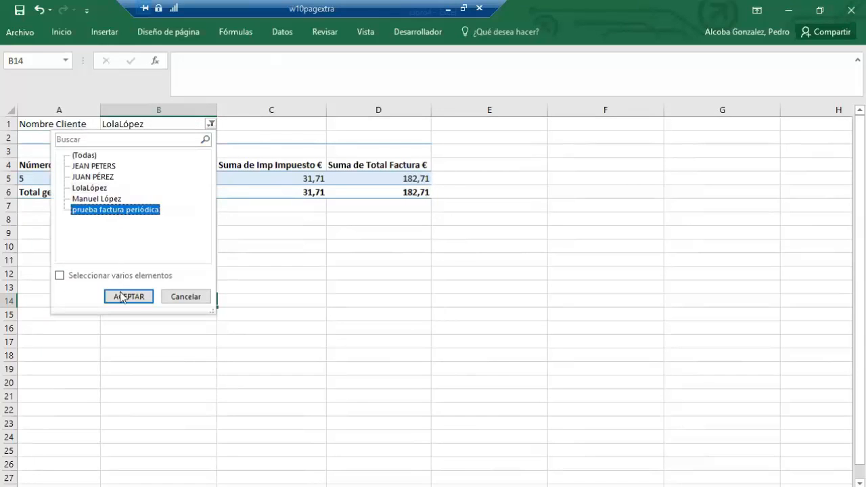
left_click(125, 296)
Step: Set the Nombre Cliente report filter back to (Todas)
left_click(212, 124)
left_click(87, 155)
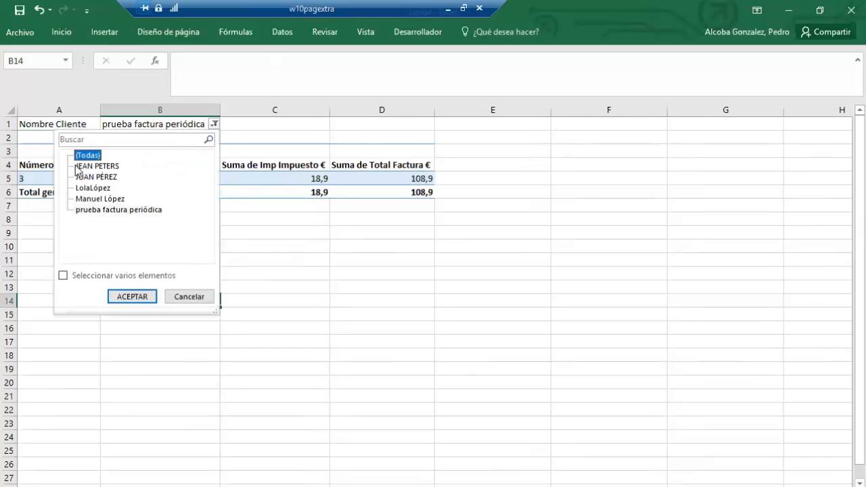
left_click(63, 276)
left_click(132, 296)
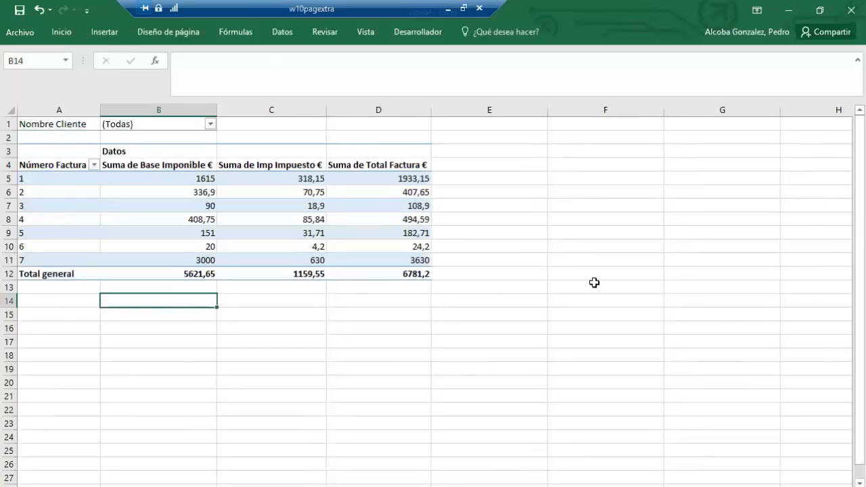
Step: Switch to Gextor, close the sales cube dialog, and open Cubos dinámicos de Excel for Movimientos Contables in the ASESORIA CONTABLE window
left_click(594, 284)
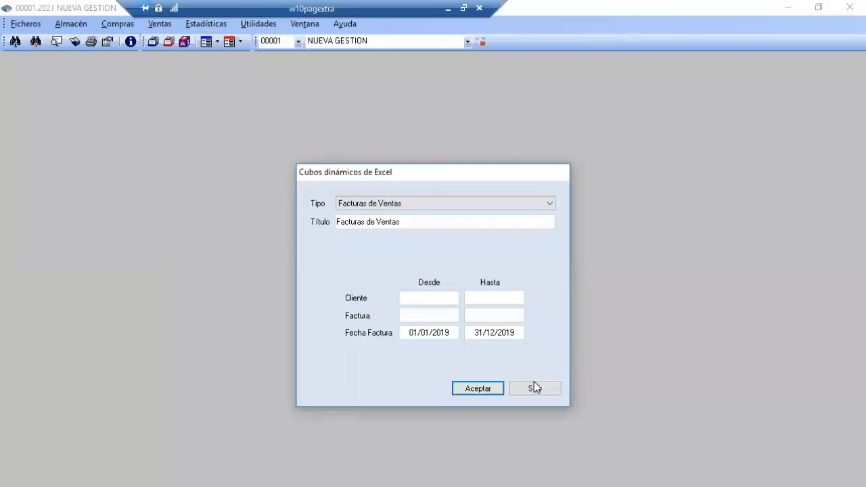
left_click(534, 384)
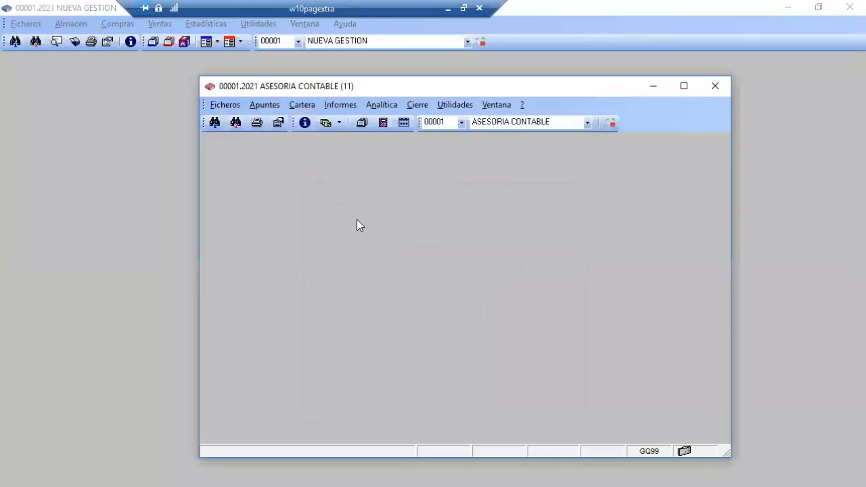
left_click(454, 105)
mouse_move(401, 106)
mouse_move(455, 107)
left_click(463, 212)
left_click(553, 239)
left_click(553, 237)
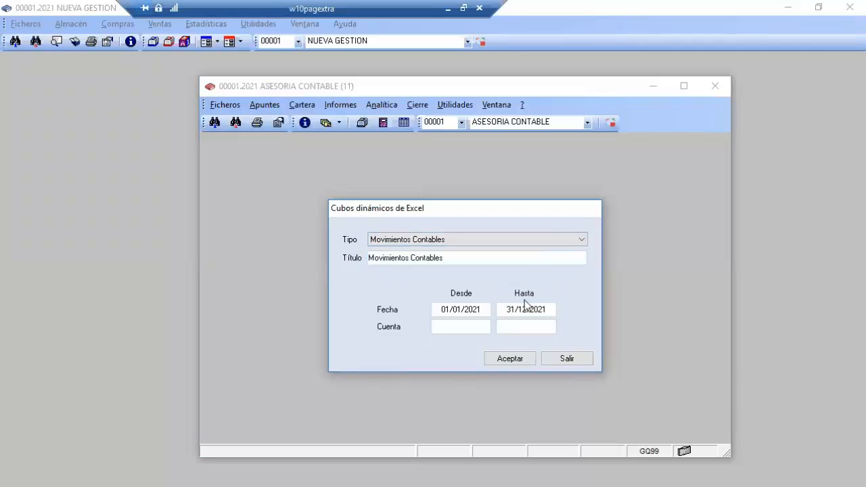
Step: Set the Fecha range from 01/01/2019 to 31/12/2019 and generate the Movimientos Contables cube in Excel
left_click(484, 310)
type("01012")
type("00")
type("1")
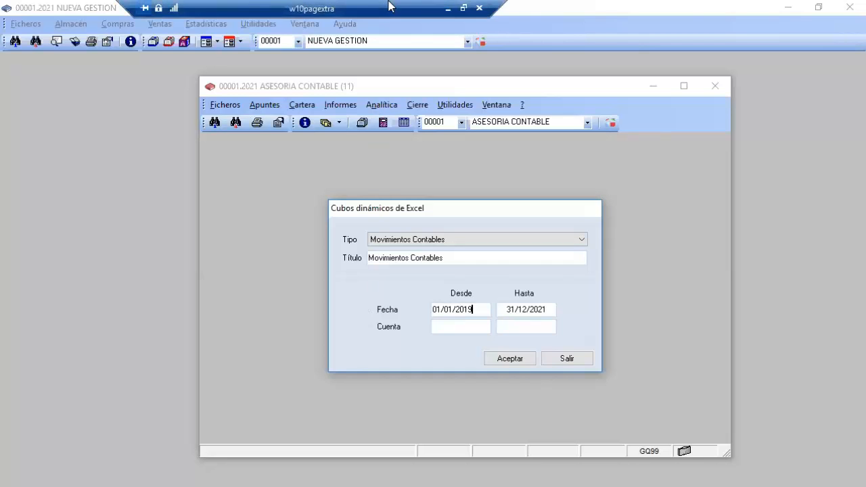
left_click(528, 311)
left_click_drag(528, 311, 617, 314)
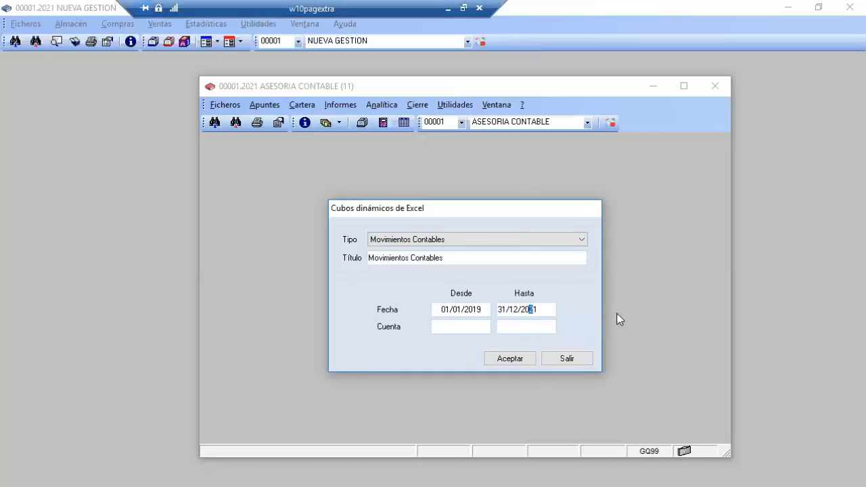
left_click(508, 362)
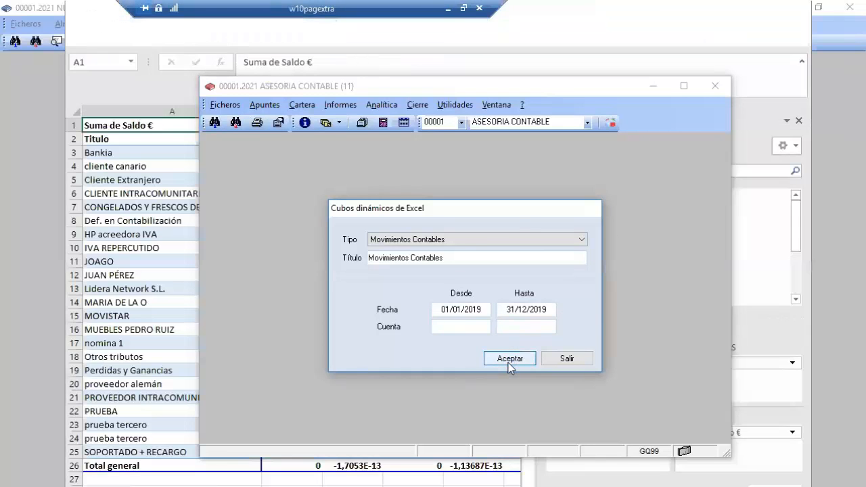
Step: Examine the account titles in the rows and the dates across the columns of the accounting pivot table
left_click(135, 288)
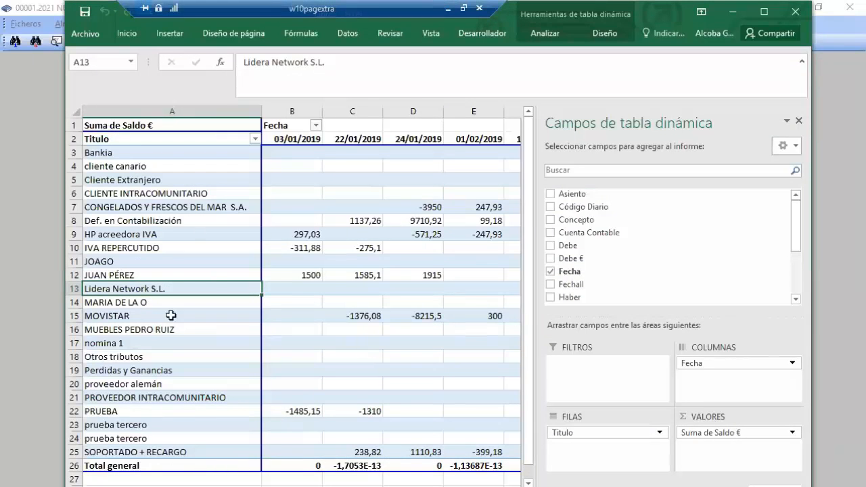
left_click(220, 275)
left_click(214, 174)
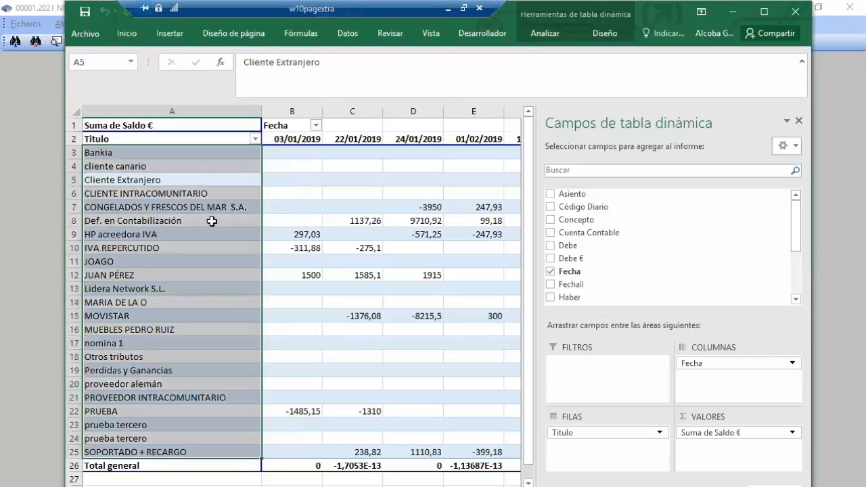
left_click(447, 223)
left_click(296, 135)
left_click(377, 134)
left_click(477, 139)
left_click(489, 133)
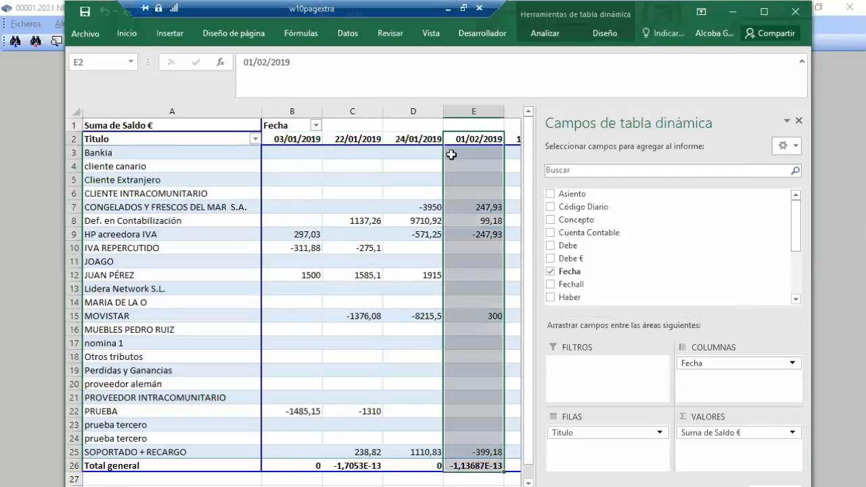
left_click(302, 148)
left_click(348, 139)
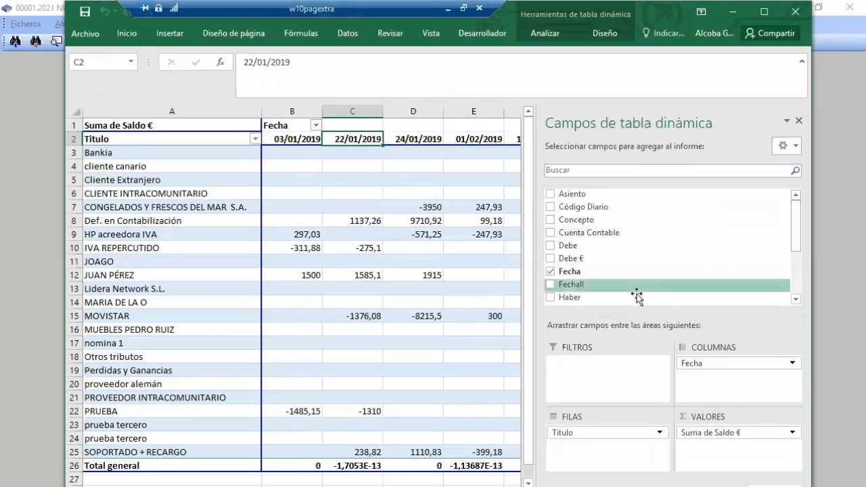
Step: Replace Titulo with Fecha in the pivot table's rows, leaving no field in the columns
left_click_drag(572, 276, 621, 287)
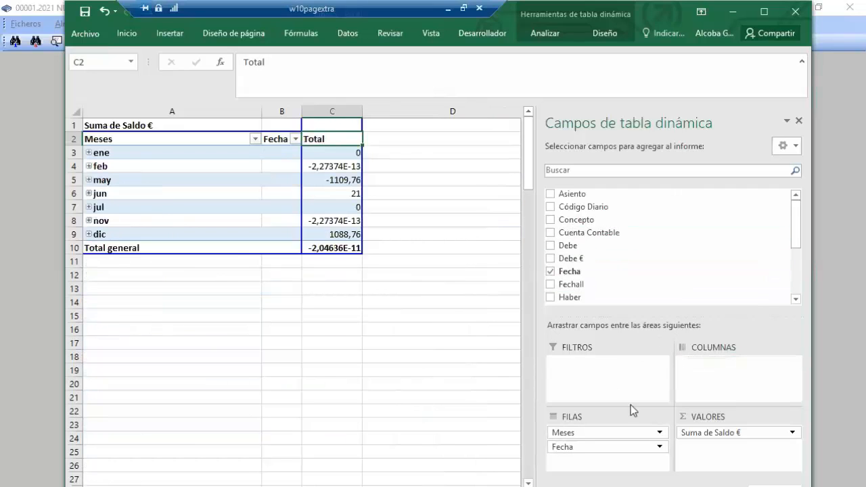
left_click(719, 436)
Step: Add Debe € and Haber € to the pivot table's values alongside Saldo €
left_click_drag(562, 258, 682, 416)
left_click_drag(580, 259, 718, 423)
left_click_drag(793, 237, 796, 266)
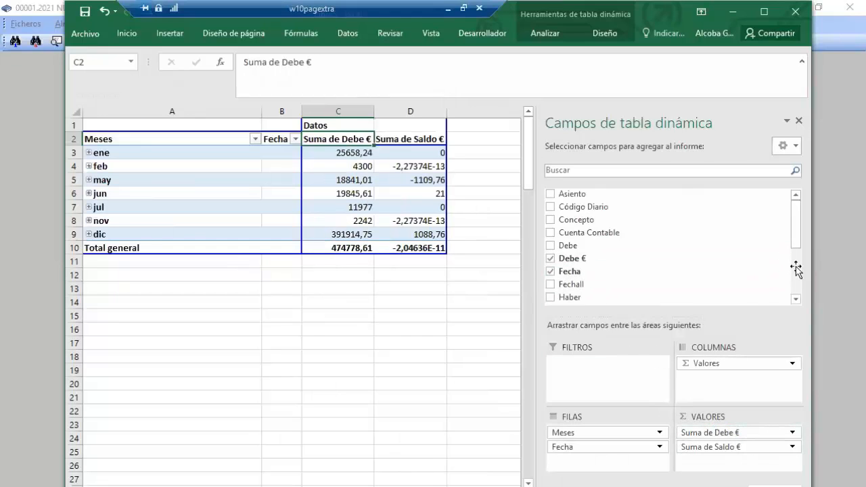
left_click_drag(575, 242, 712, 459)
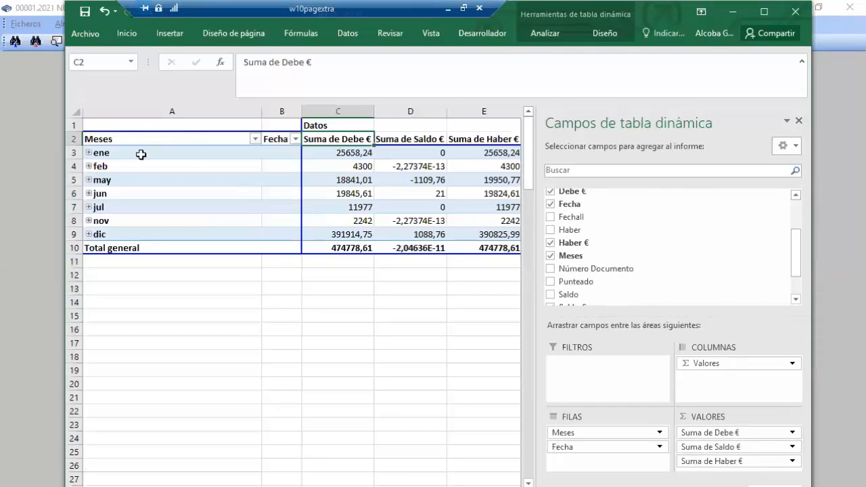
Step: Expand every month from ene to dic in the pivot table down to its individual dates
left_click(88, 153)
left_click(88, 192)
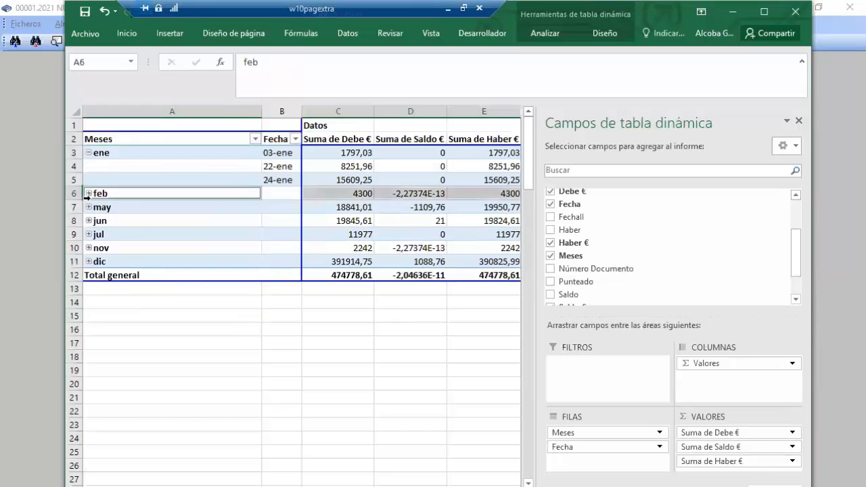
left_click(89, 193)
left_click(89, 207)
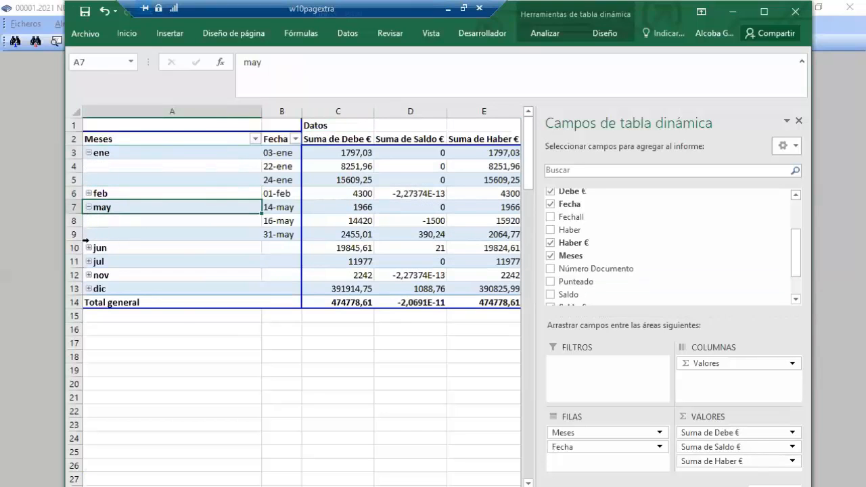
left_click(88, 249)
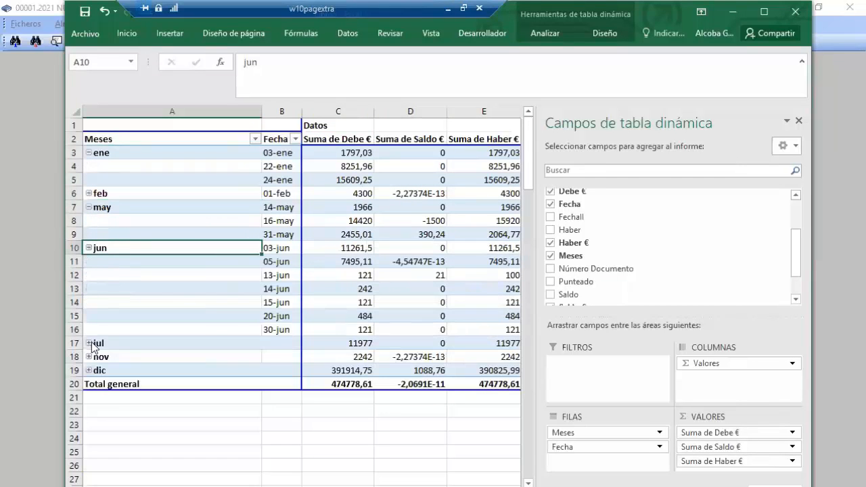
left_click(89, 343)
left_click(86, 386)
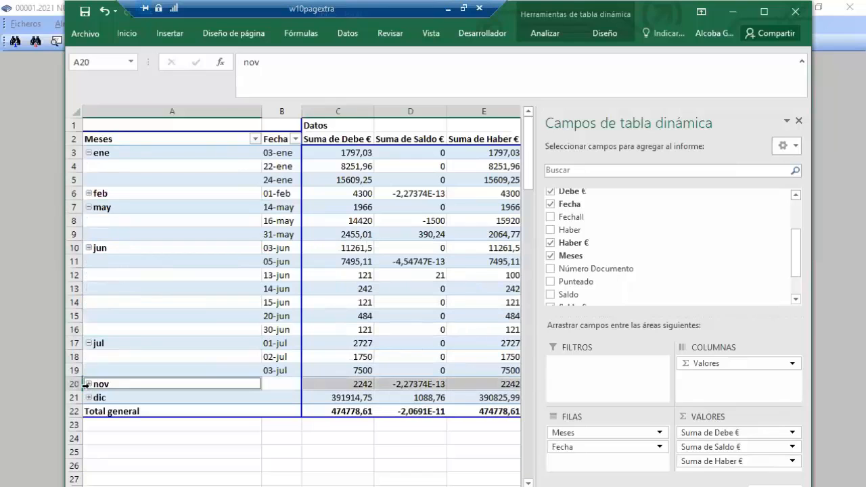
left_click(88, 384)
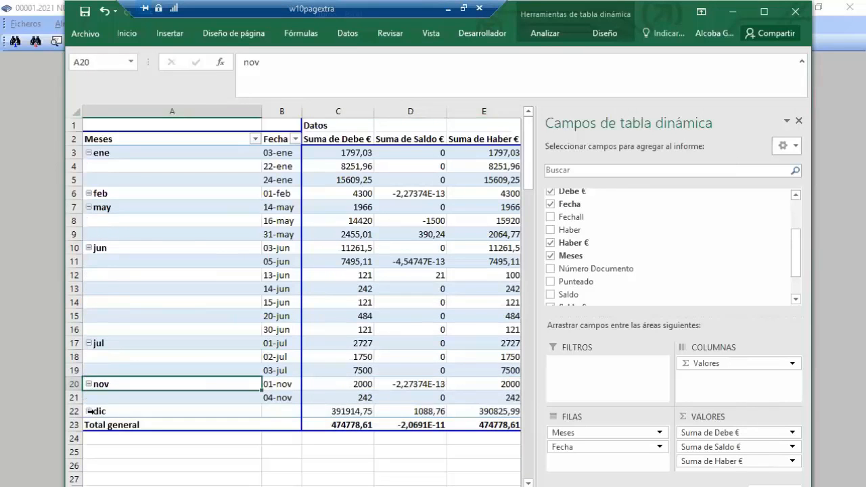
left_click(89, 411)
left_click(89, 411)
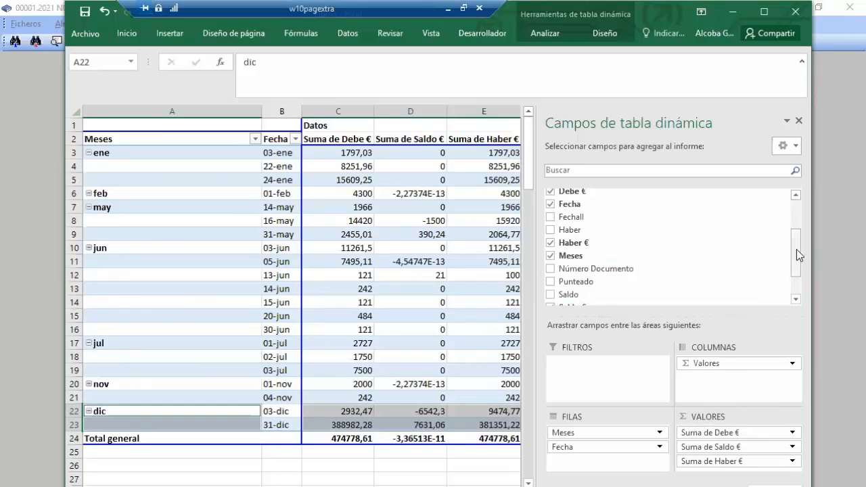
Step: Reorder the pivot table's values so that Suma de Haber € comes before Suma de Saldo €
left_click_drag(796, 249, 799, 209)
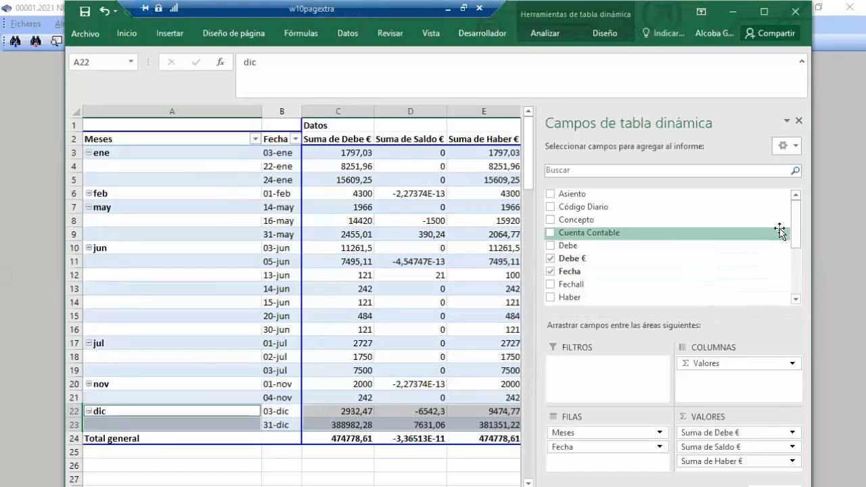
left_click_drag(798, 211, 798, 141)
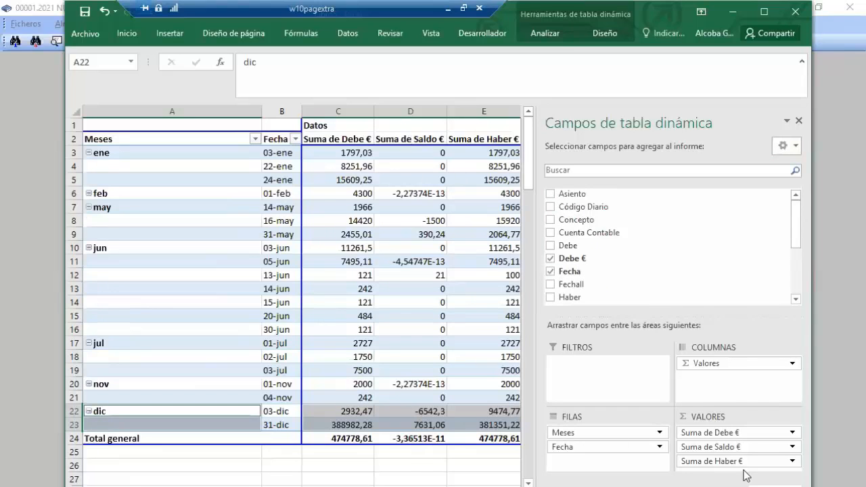
mouse_move(731, 461)
left_mouse_down()
mouse_move(743, 449)
mouse_move(750, 461)
mouse_move(731, 457)
left_mouse_up()
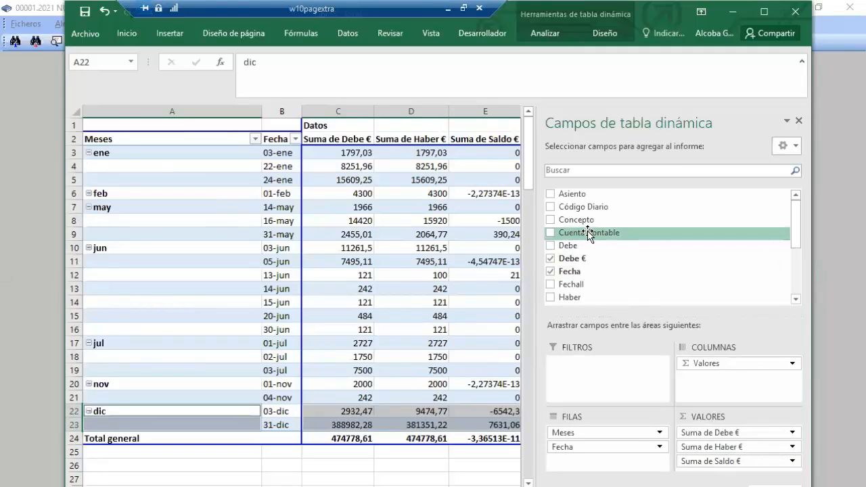
Step: Add Cuenta Contable to the rows below Fecha and set Código Diario as the report filter
left_click_drag(589, 234, 644, 460)
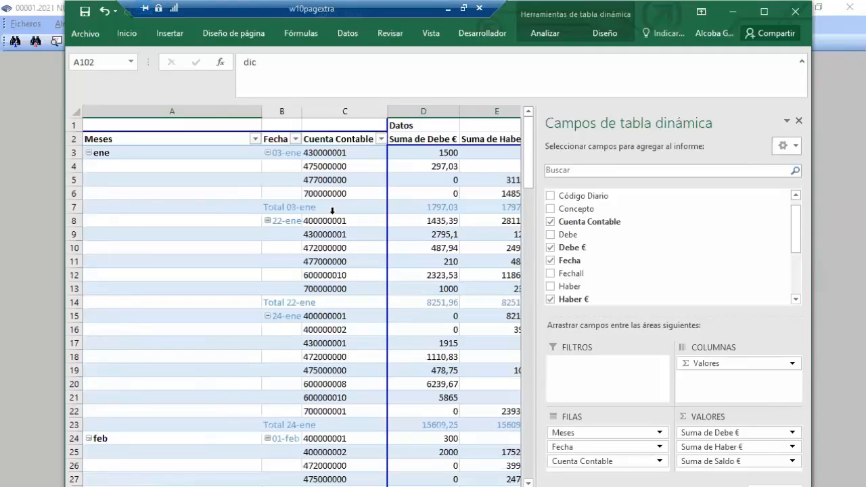
left_click_drag(794, 221, 797, 208)
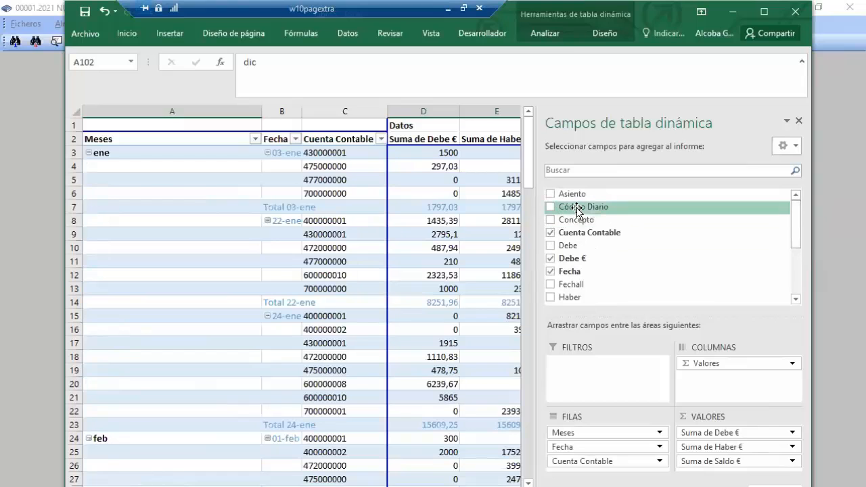
left_click_drag(580, 207, 581, 396)
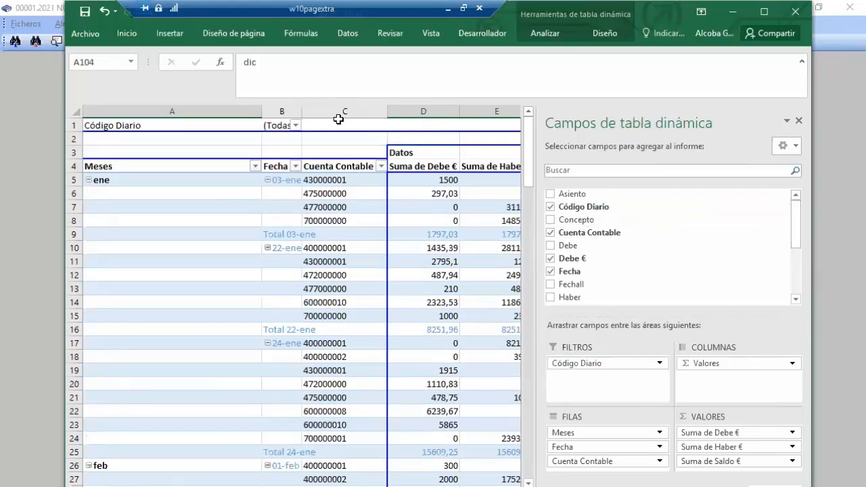
Step: Filter the pivot table by Código Diario 0, 98 and 99, one after another
left_click(285, 124)
left_click(296, 127)
left_click(160, 167)
left_click(209, 298)
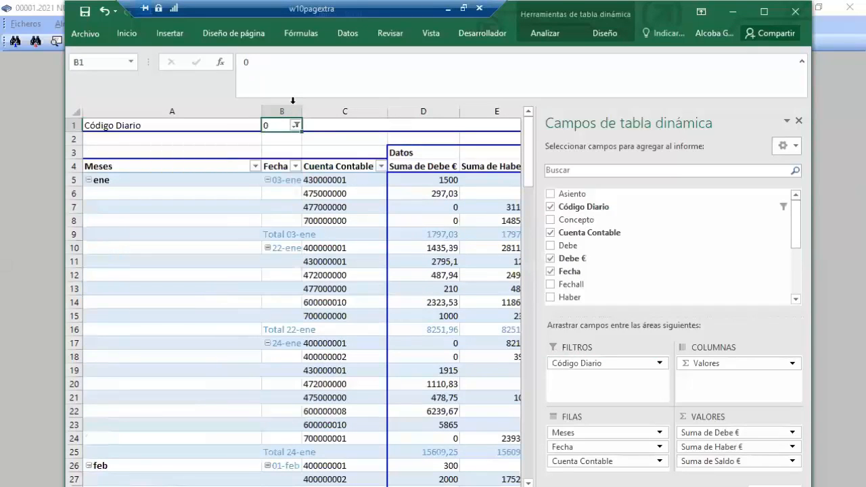
left_click(295, 125)
left_click(161, 179)
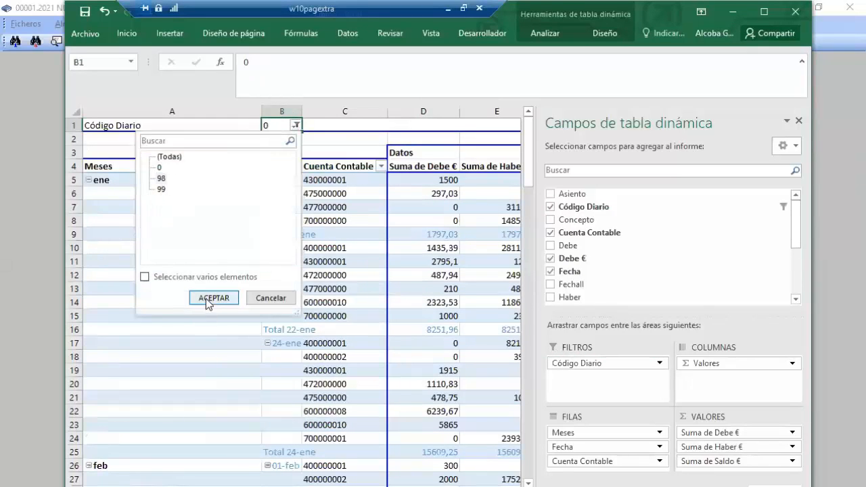
left_click(211, 299)
left_click(296, 126)
left_click(162, 189)
left_click(214, 298)
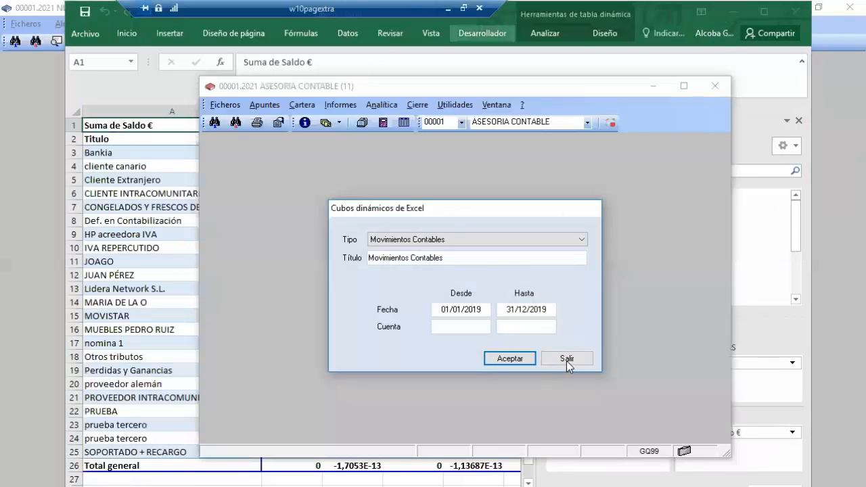
Step: Close the accounting program's Cubos dinámicos de Excel dialog and minimize the Excel workbook windows
left_click(567, 359)
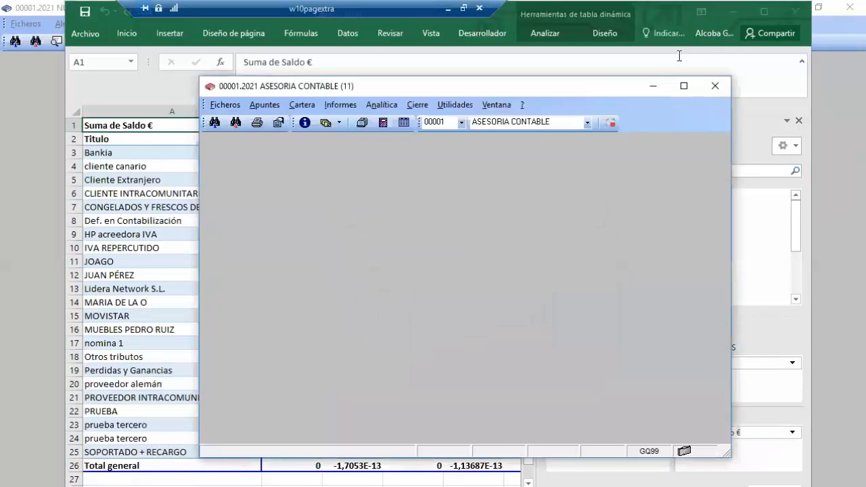
left_click(733, 10)
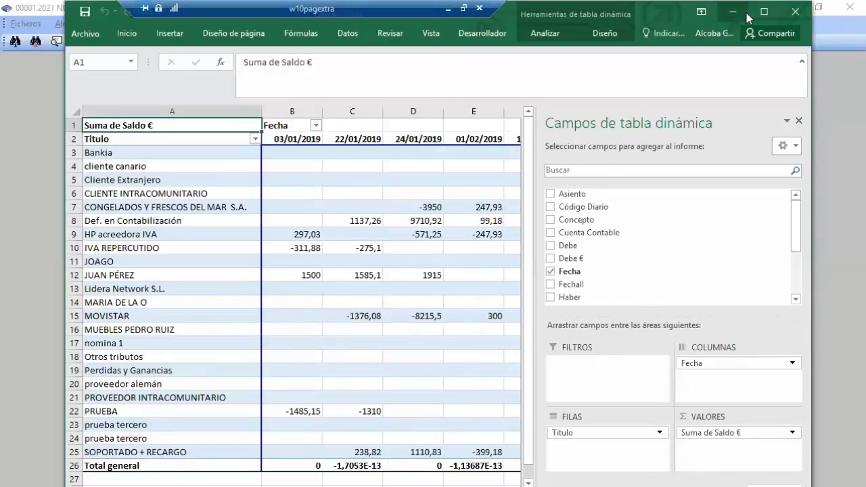
left_click(733, 12)
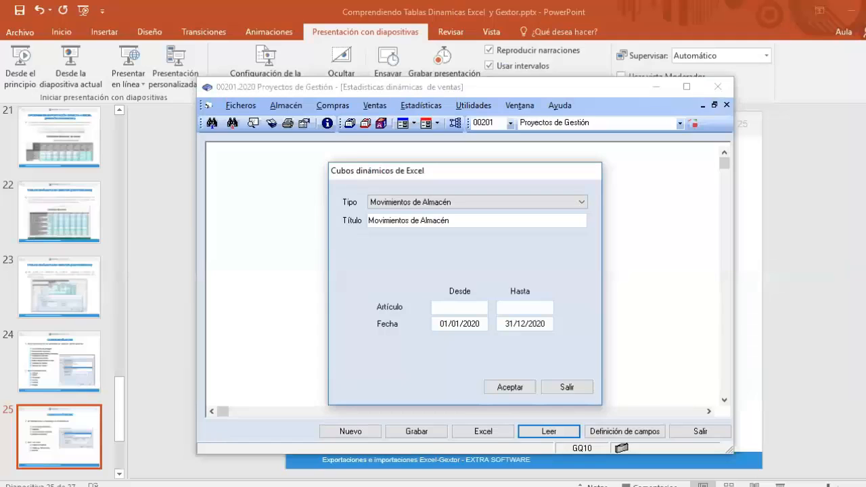
Step: Exit the Movimientos de Almacén cube dialog in Proyectos de Gestión and maximize the Estadísticas dinámicas de ventas window
left_click(571, 388)
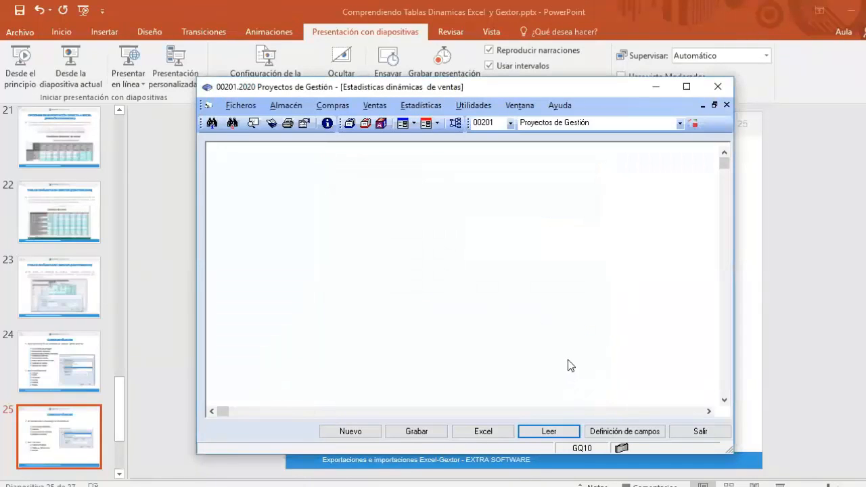
left_click(686, 87)
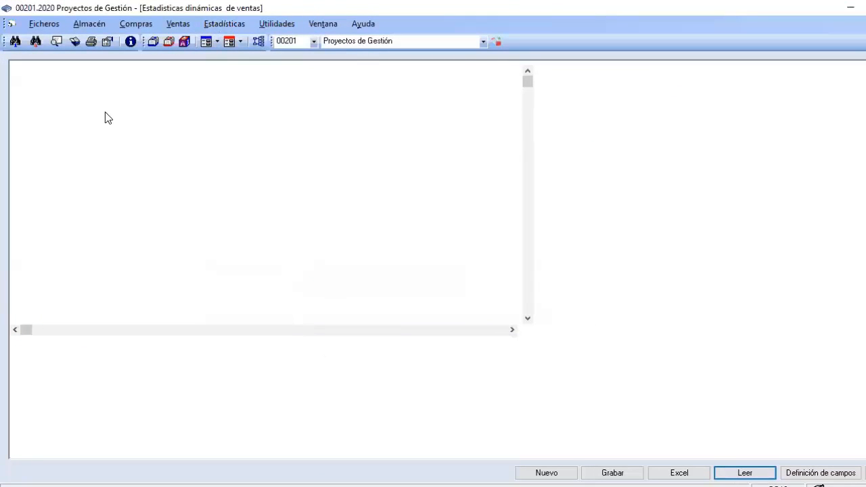